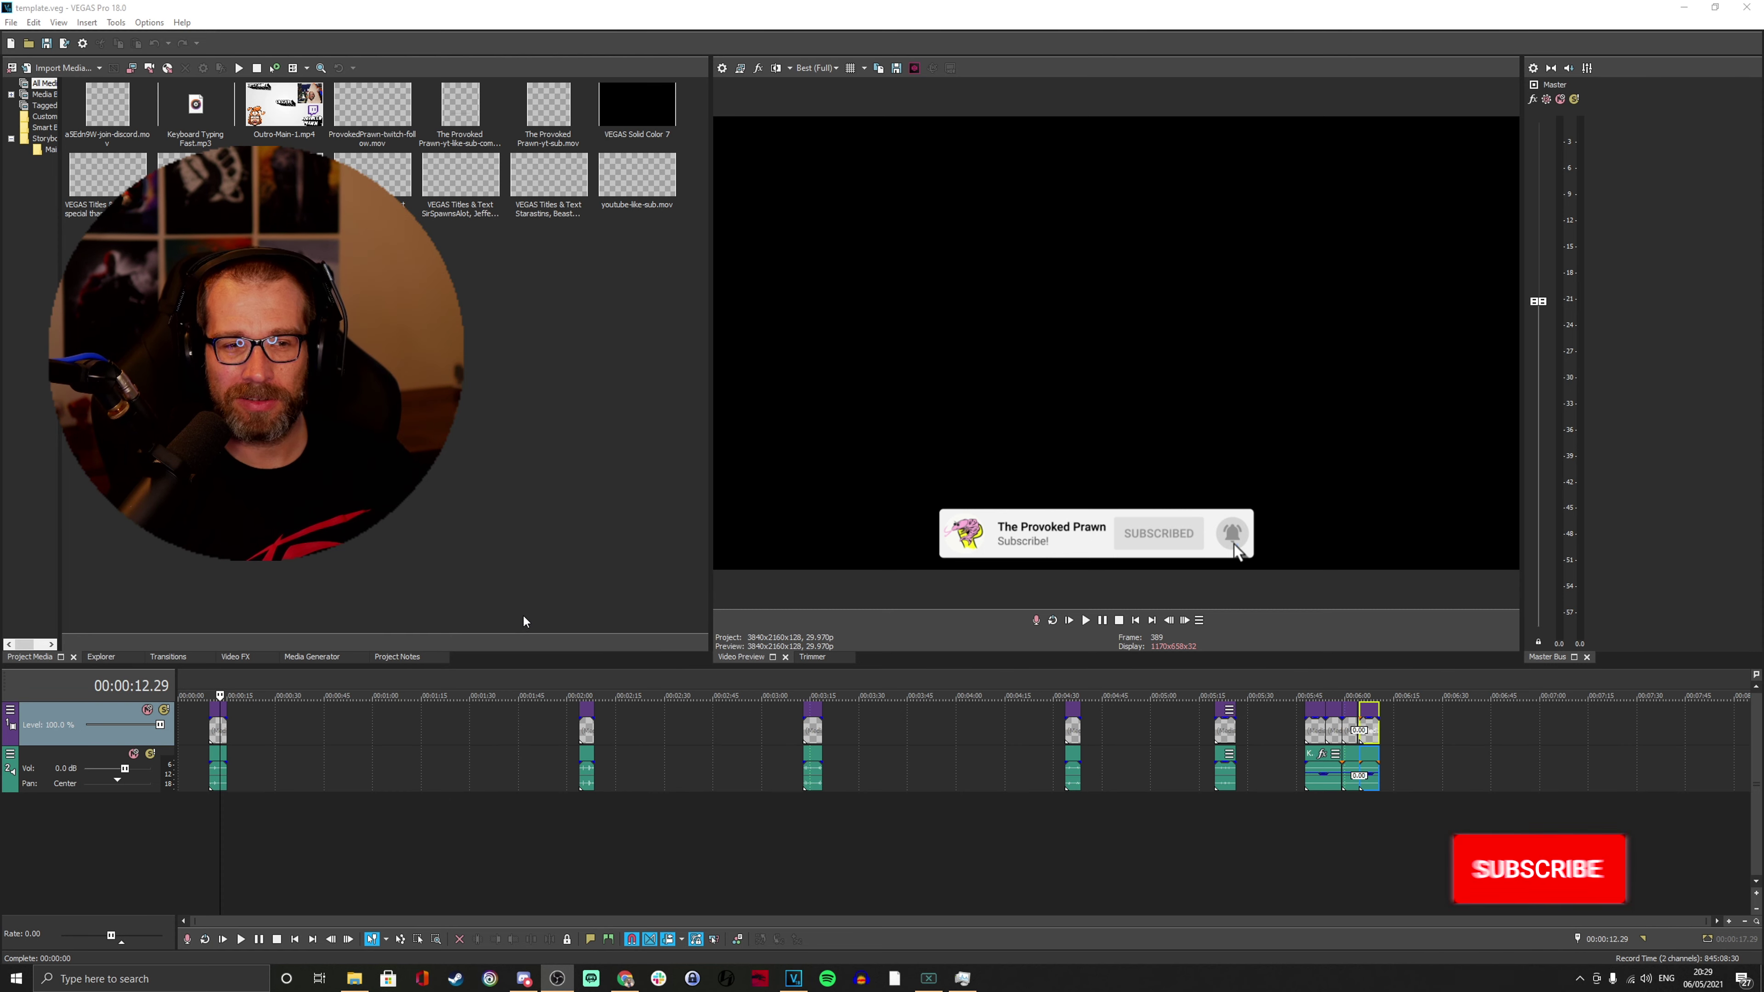
# Place clip P1920482 from the Camera 1 folder on new tracks at the timeline start and enlarge the timeline area.
pyautogui.click(1312, 687)
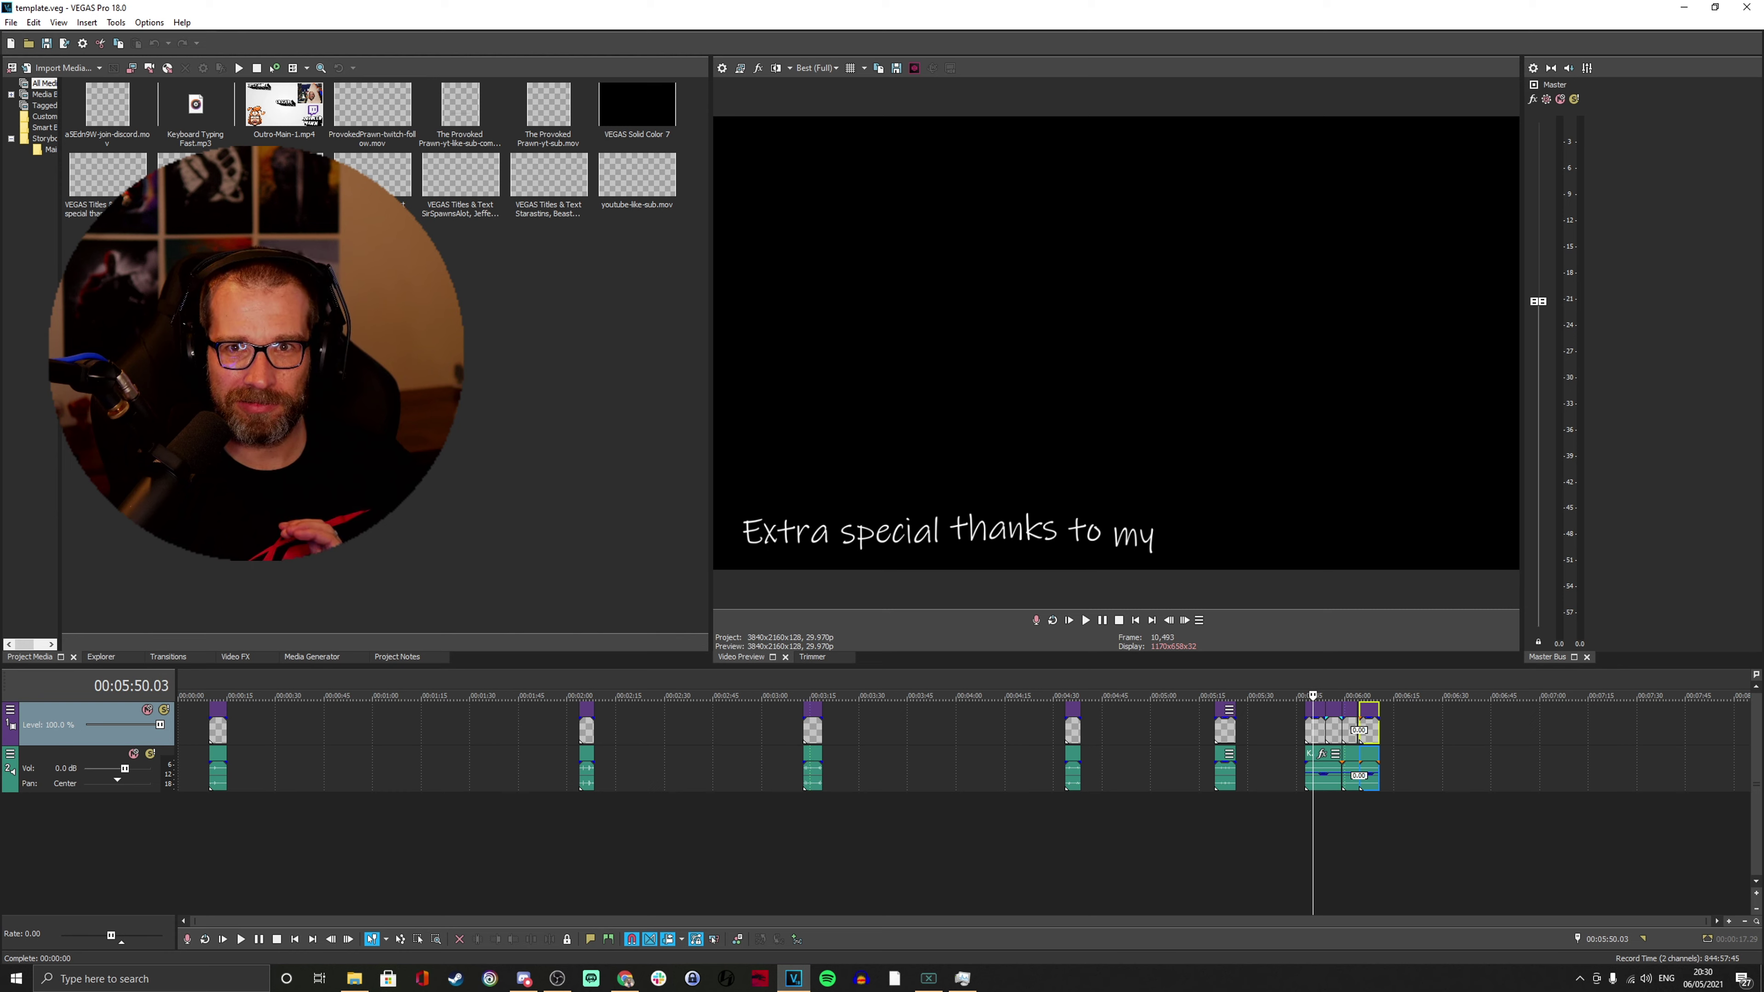
pyautogui.click(354, 979)
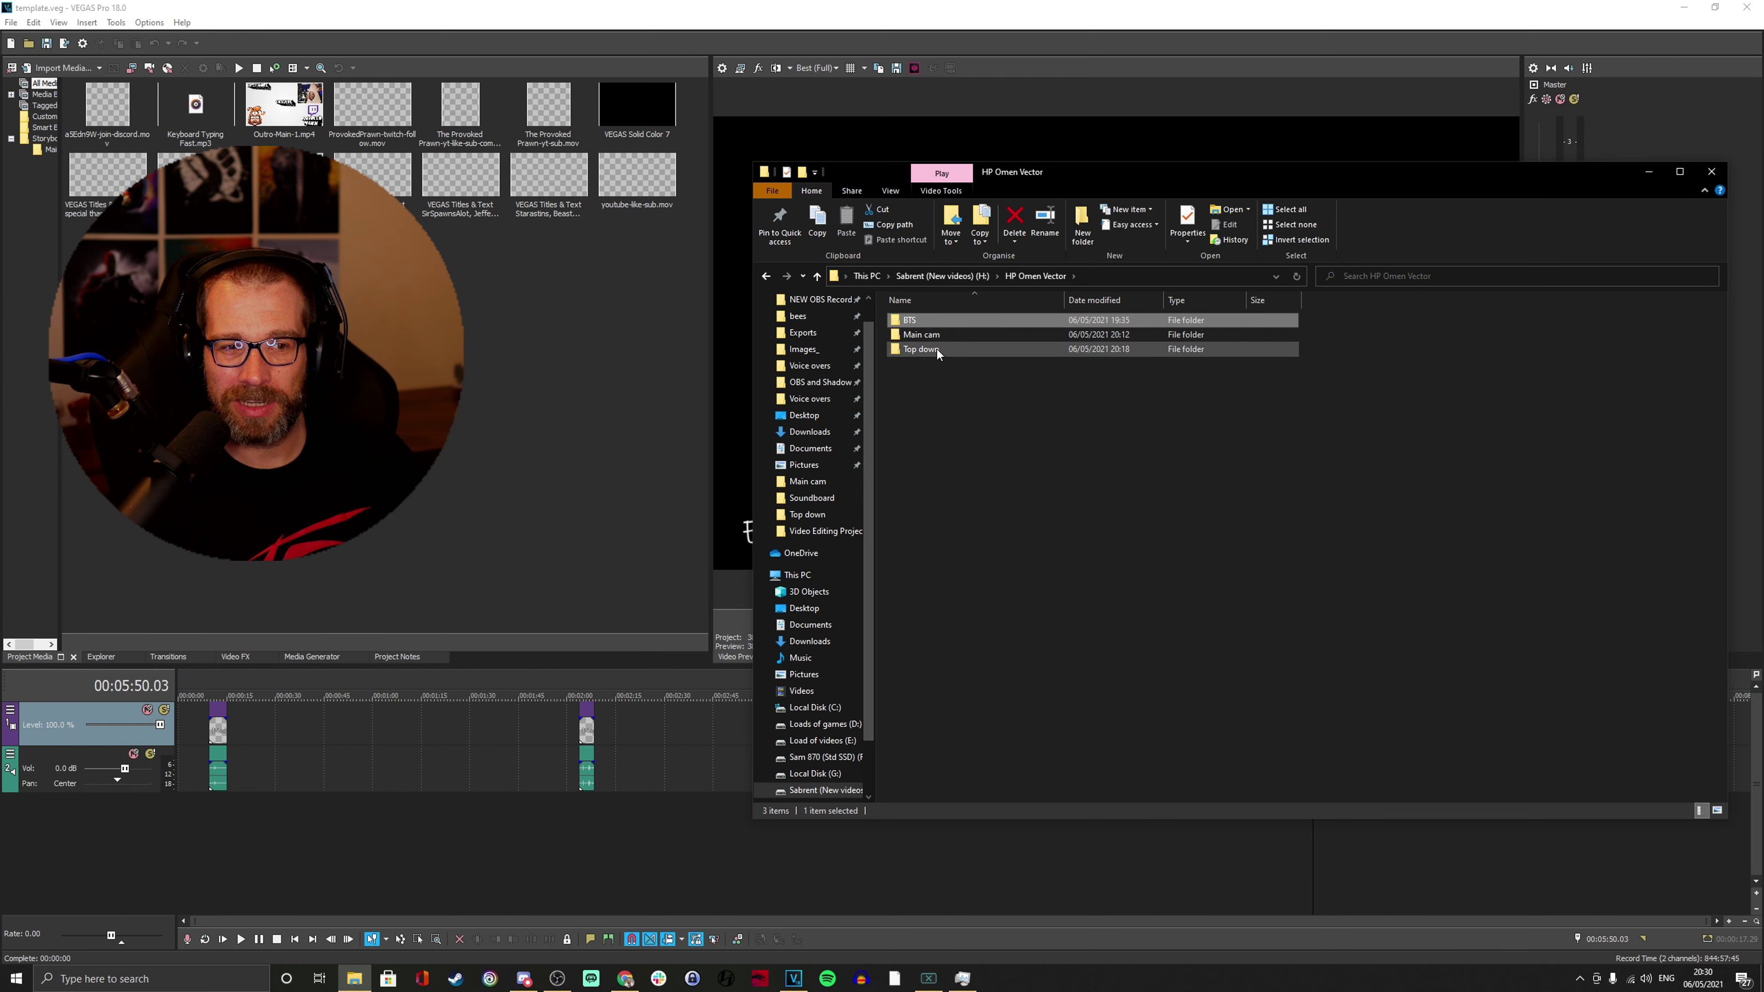
pyautogui.moveTo(936, 337)
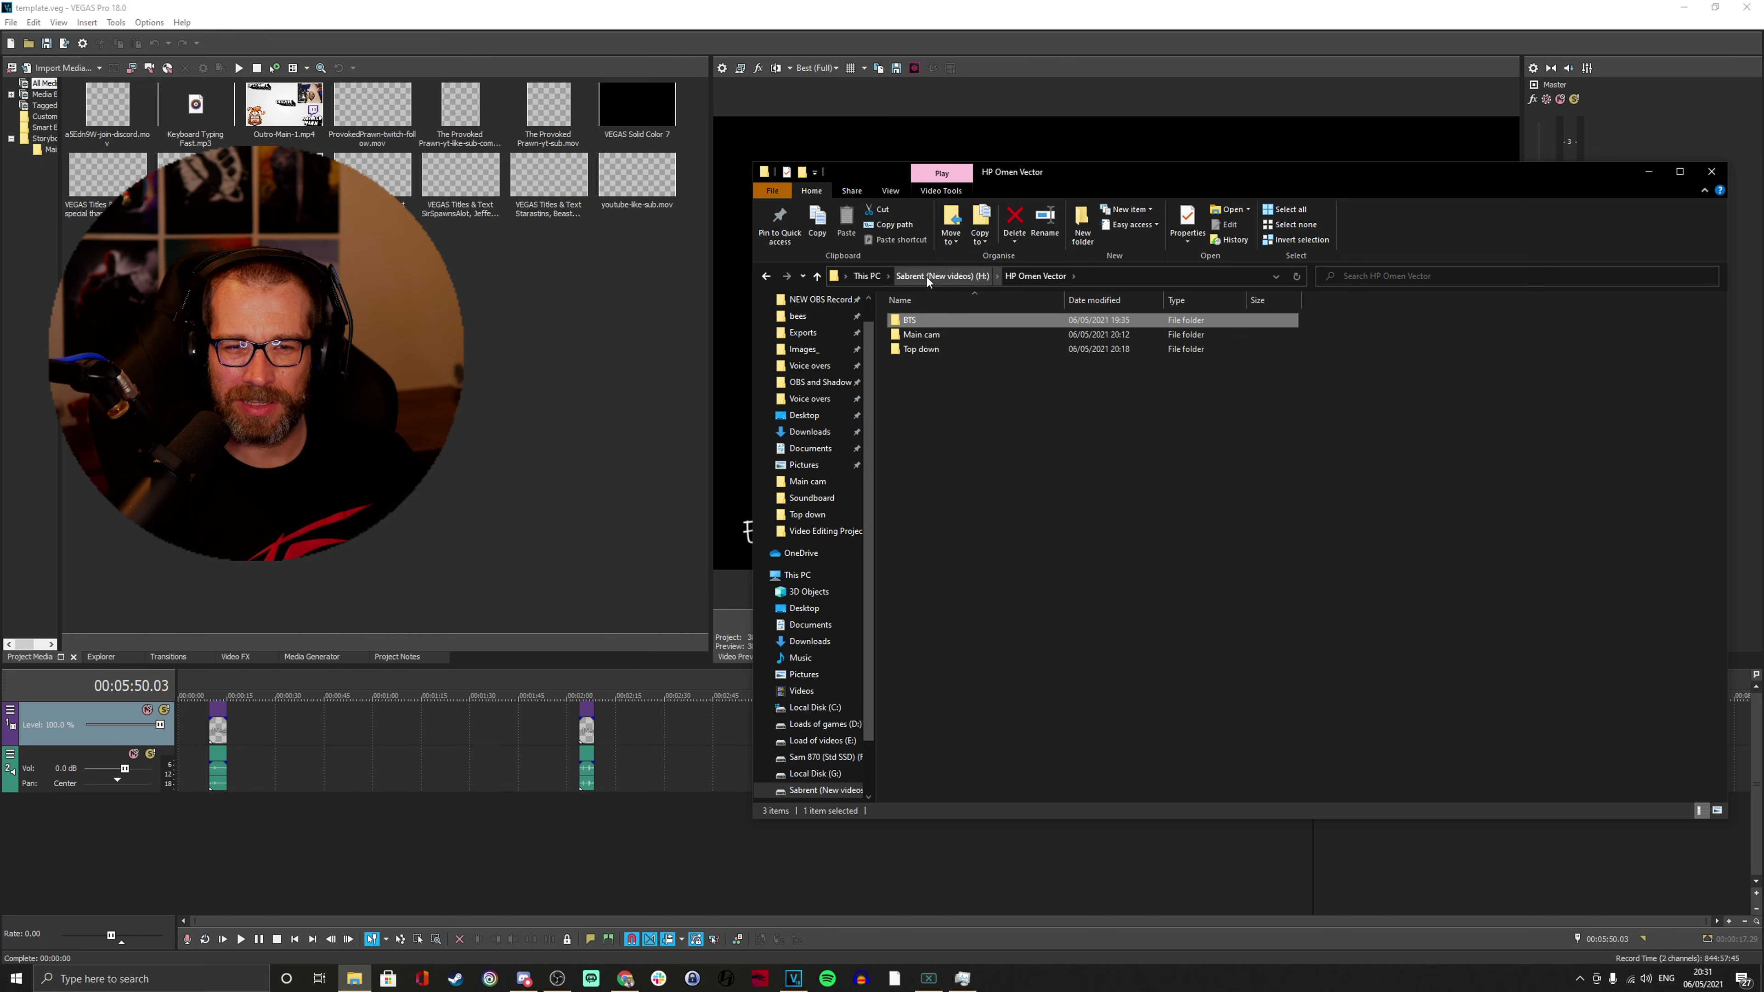
pyautogui.rightClick(356, 976)
pyautogui.click(340, 906)
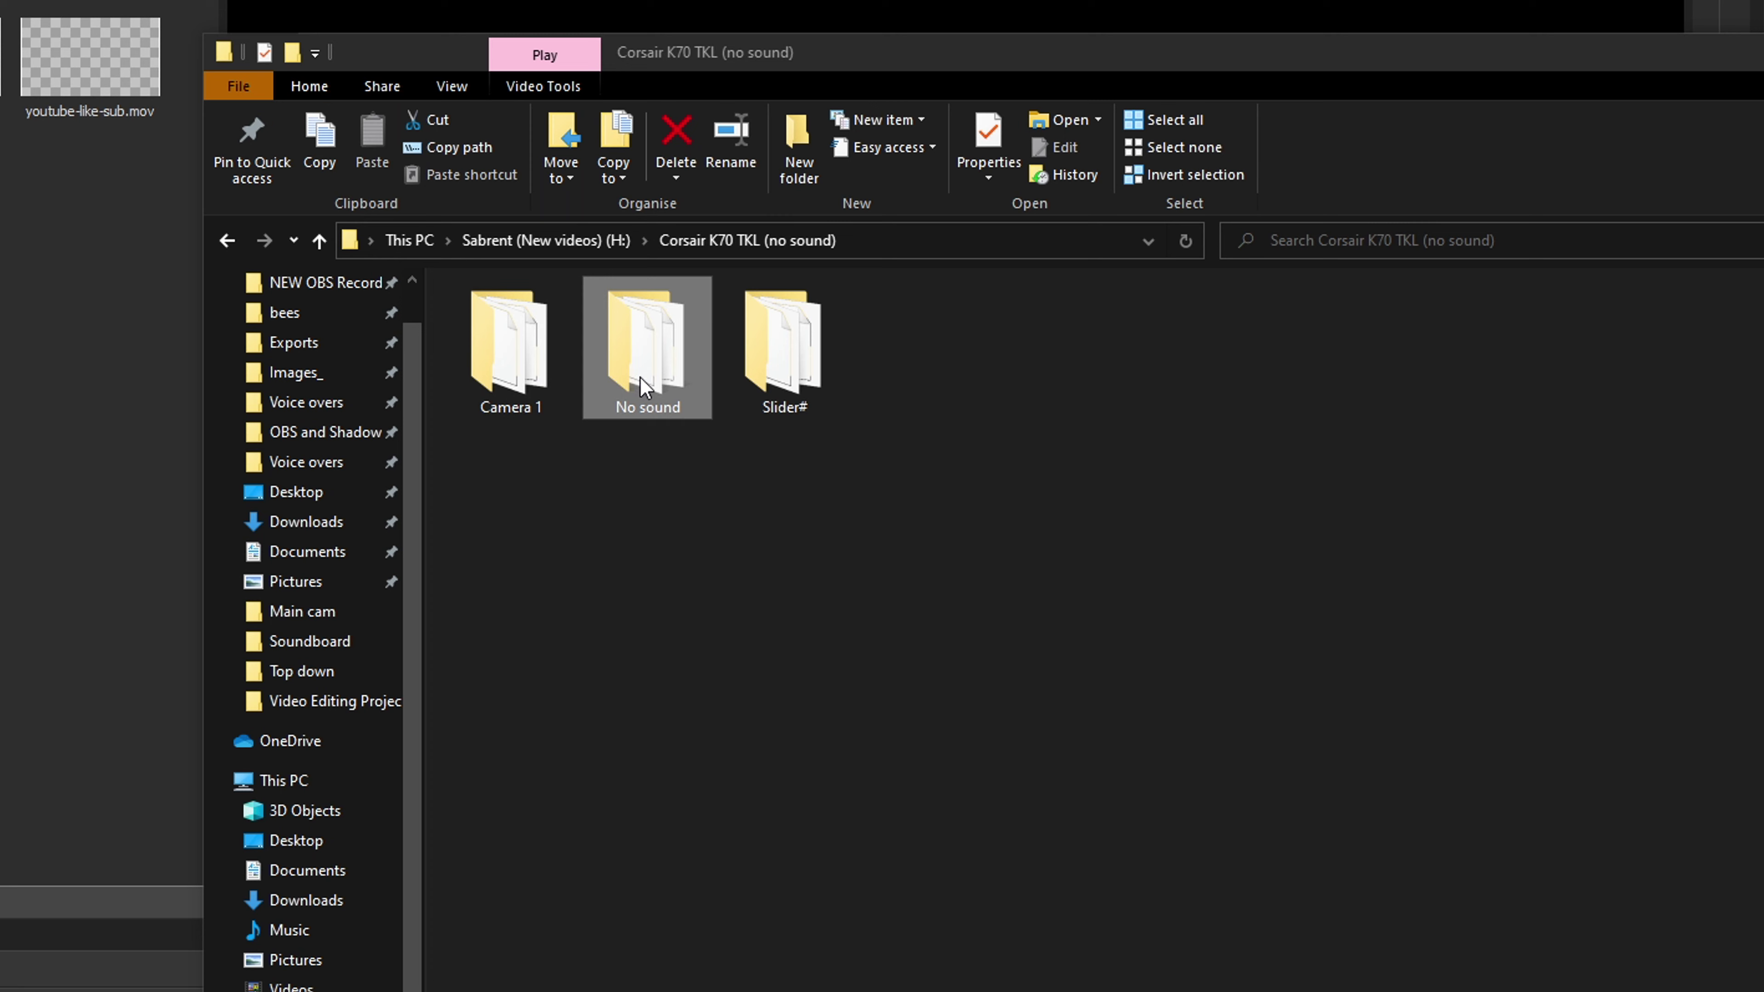
pyautogui.doubleClick(519, 396)
pyautogui.moveTo(522, 343); pyautogui.dragTo(183, 824)
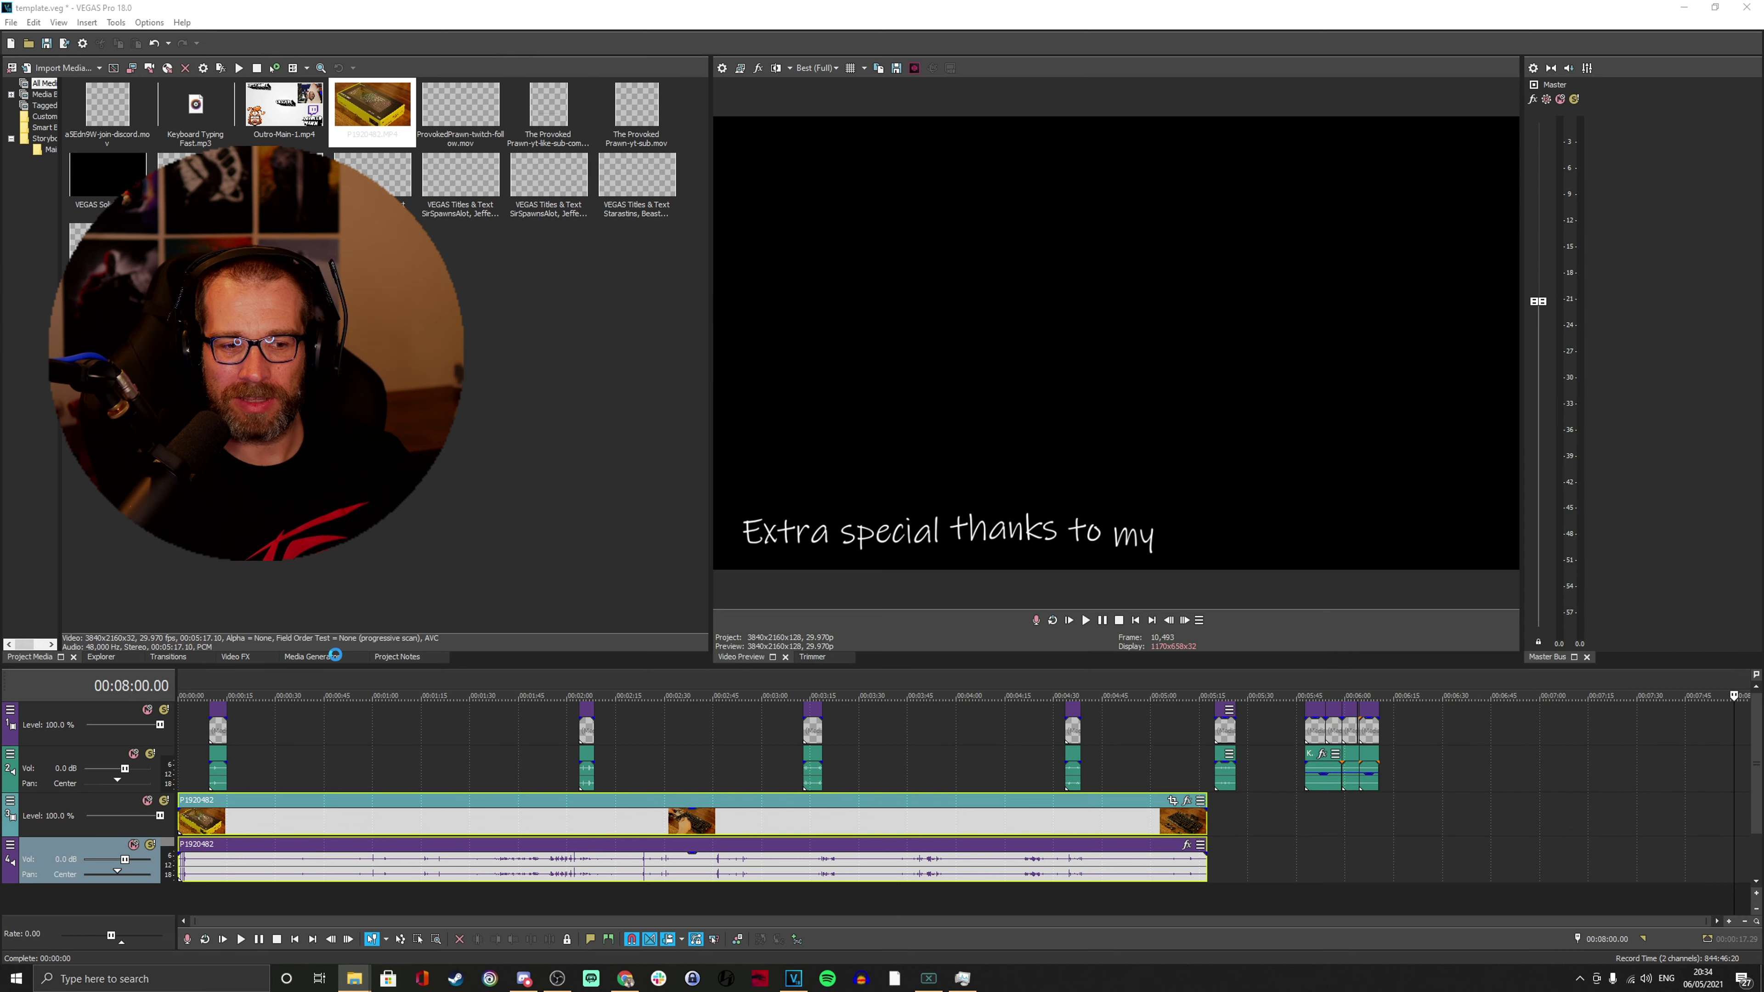
pyautogui.moveTo(334, 665); pyautogui.dragTo(334, 477)
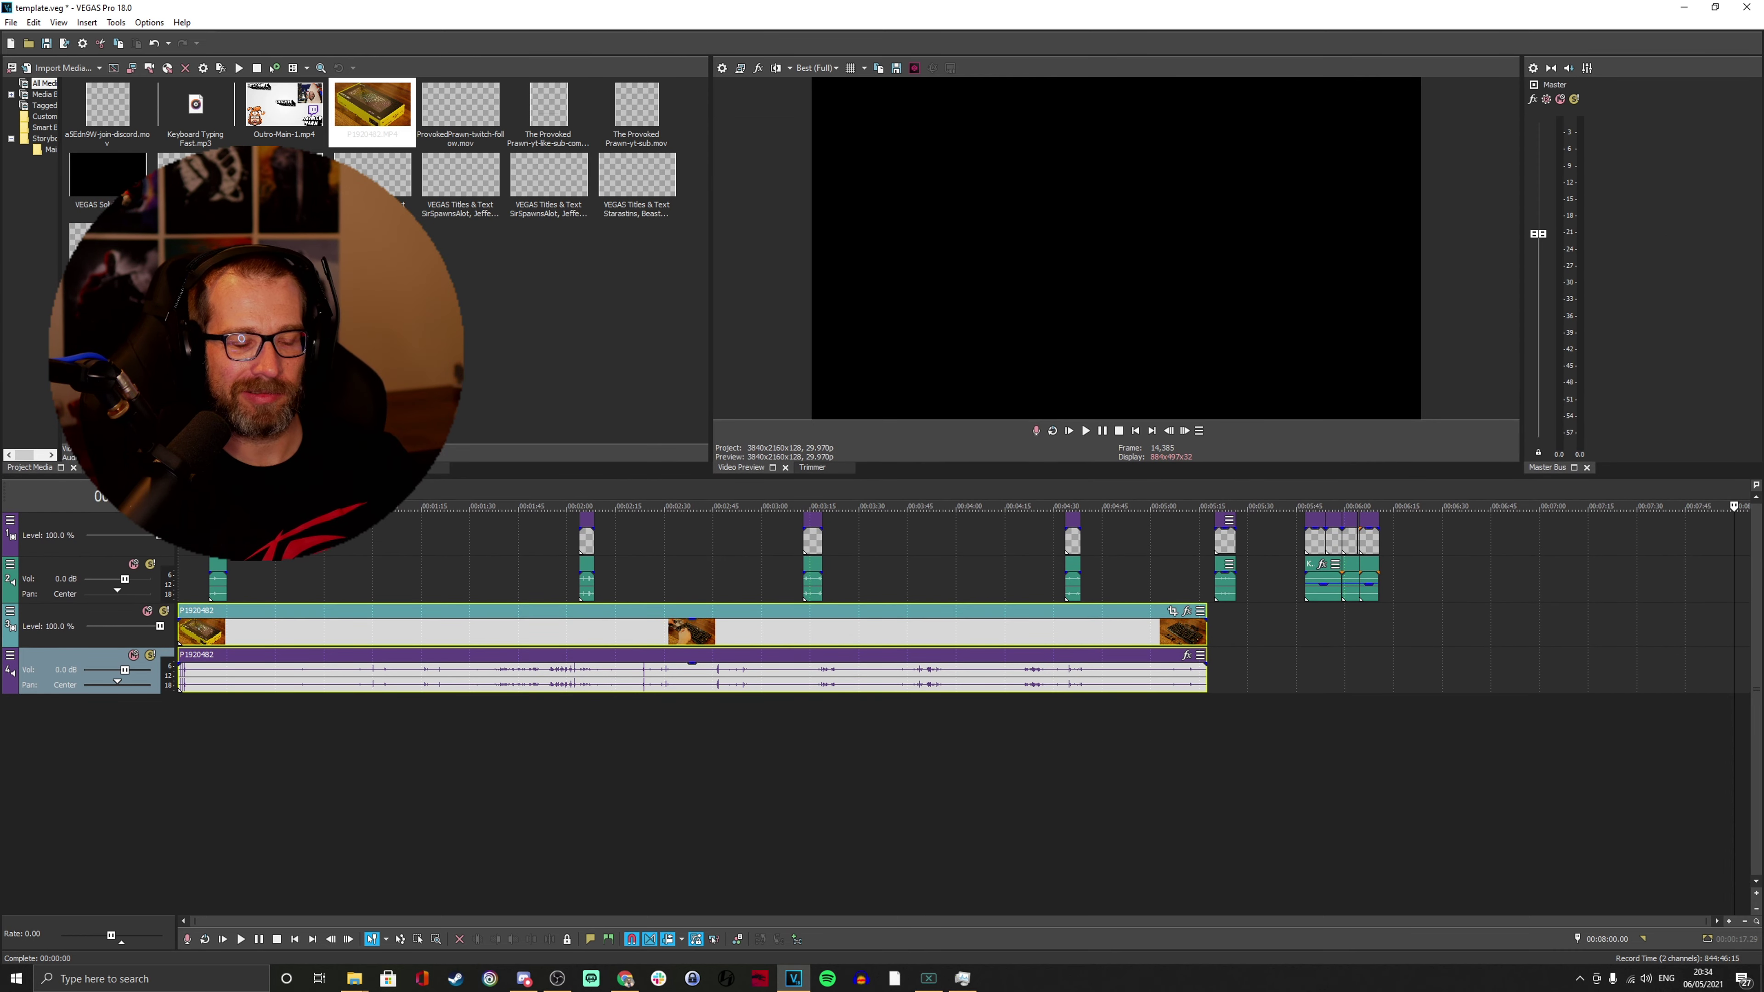
pyautogui.rightClick(285, 669)
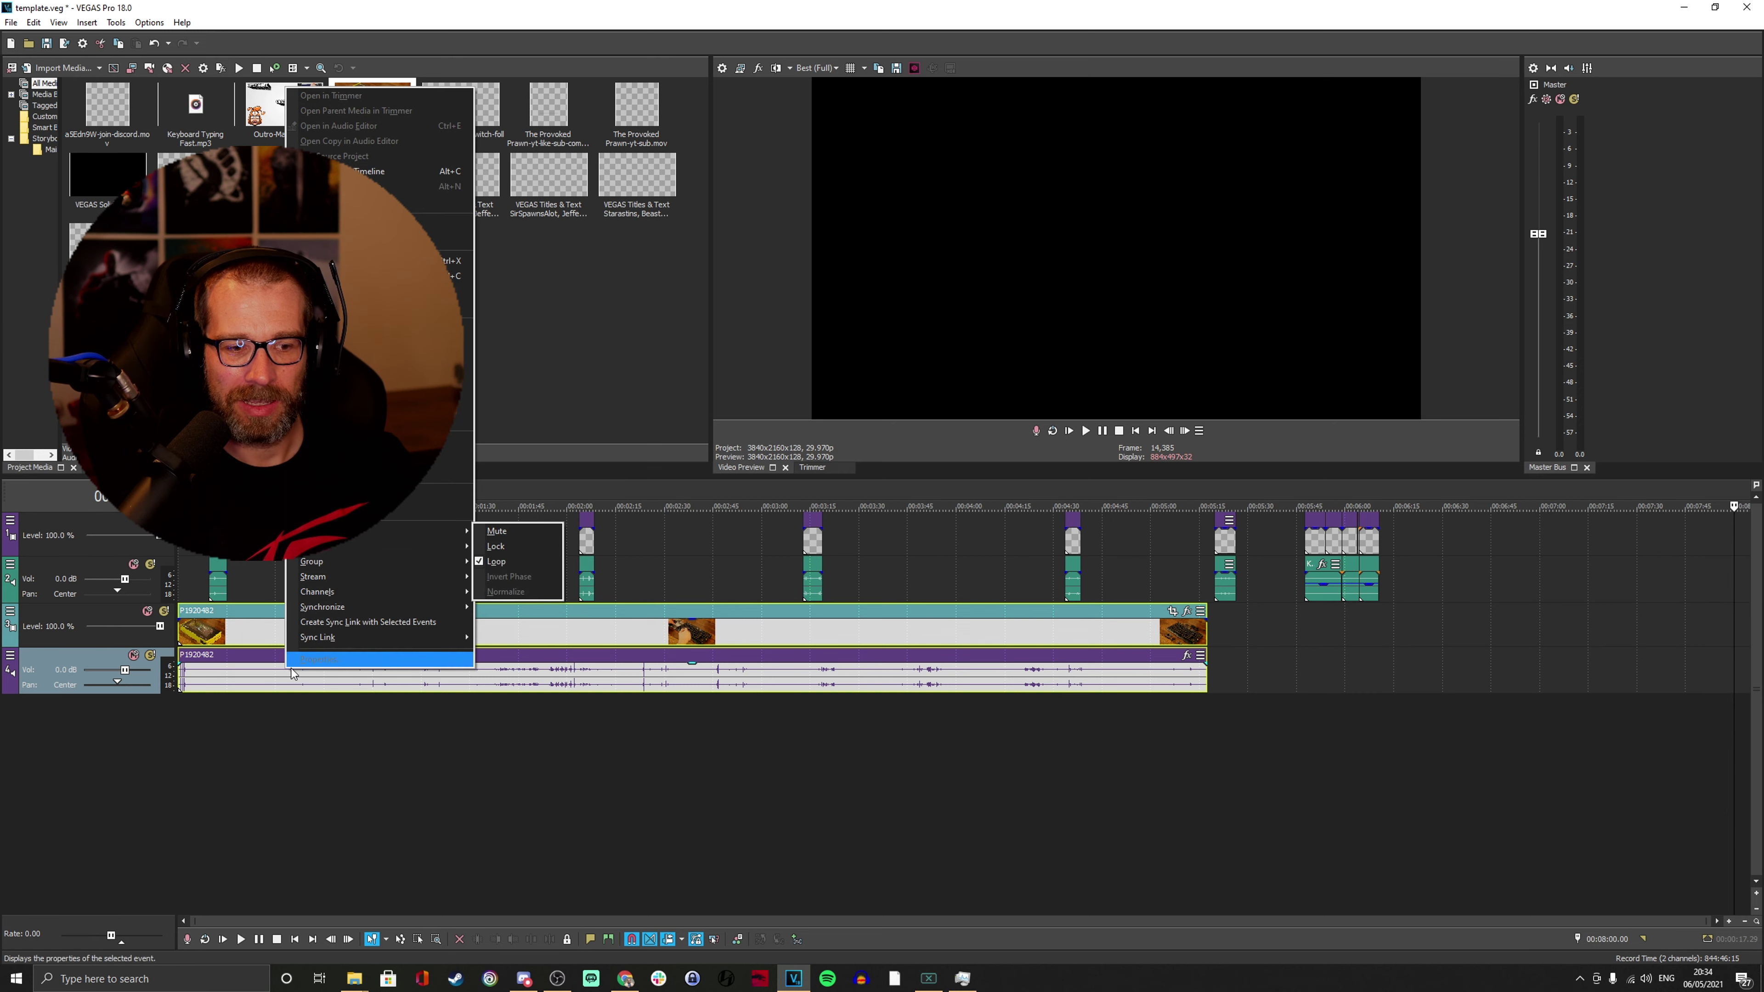
pyautogui.click(271, 670)
pyautogui.rightClick(263, 674)
pyautogui.moveTo(330, 550)
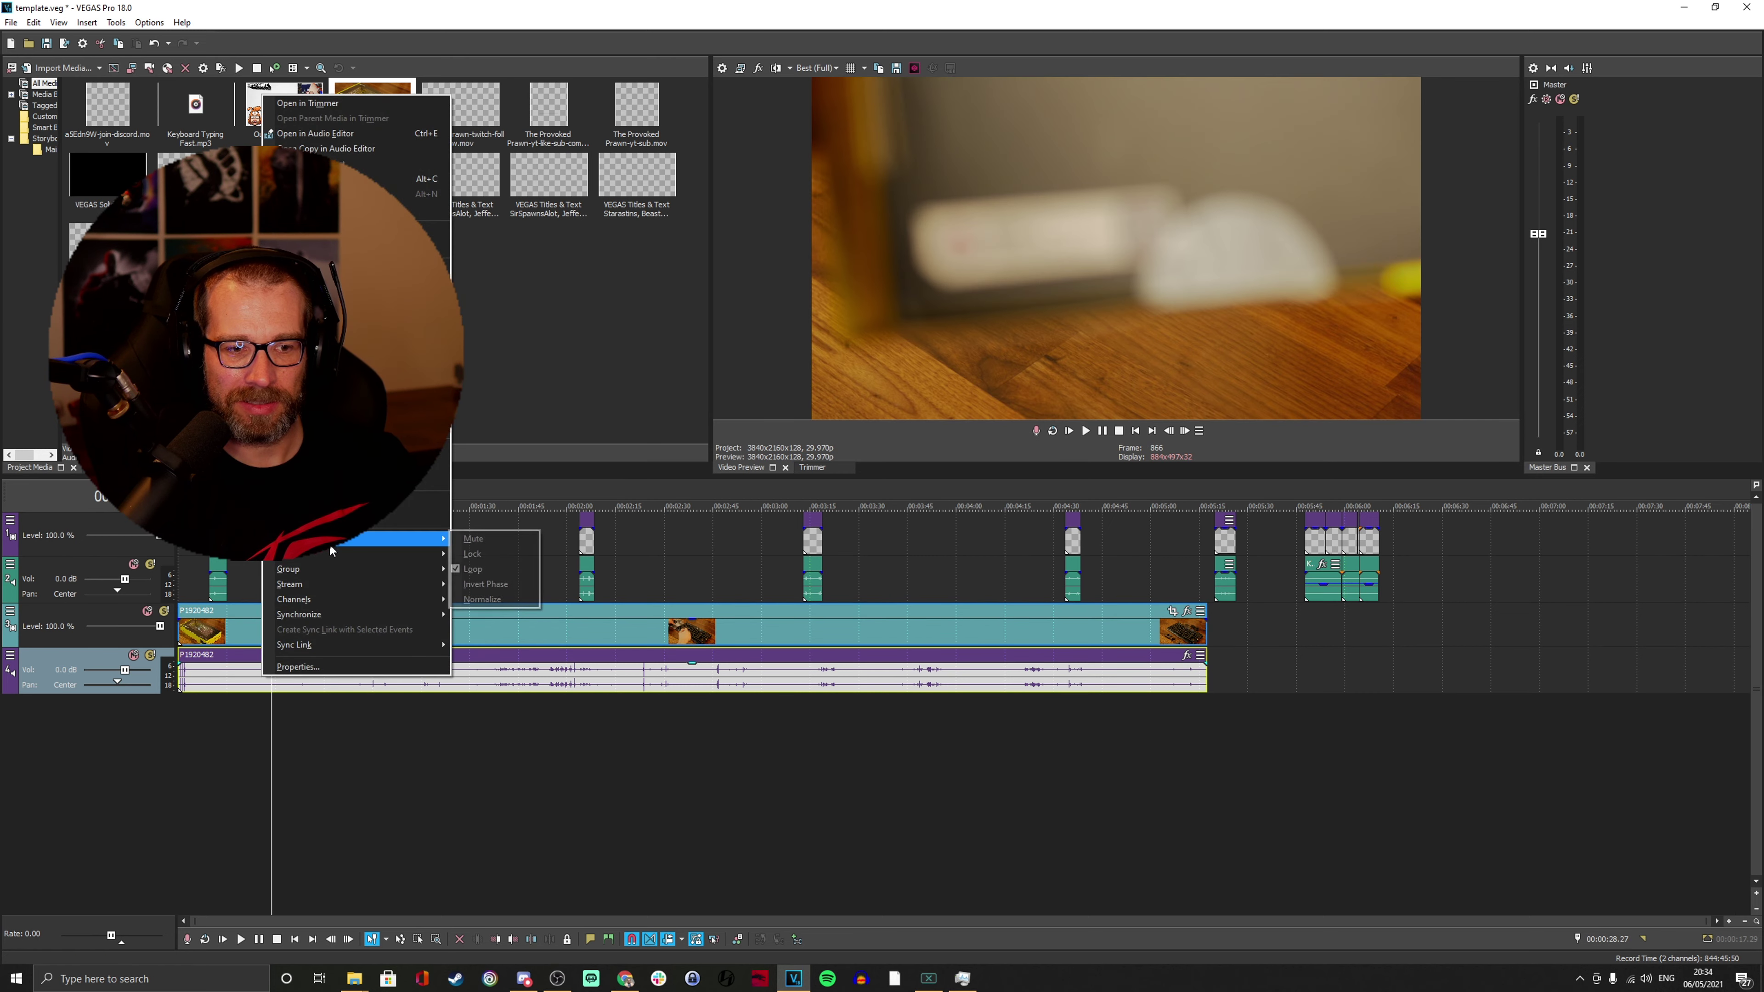
pyautogui.press('Escape')
# Examine the clap spikes in the audio waveform at the start of P1920482.
pyautogui.scroll(5, 224, 689)
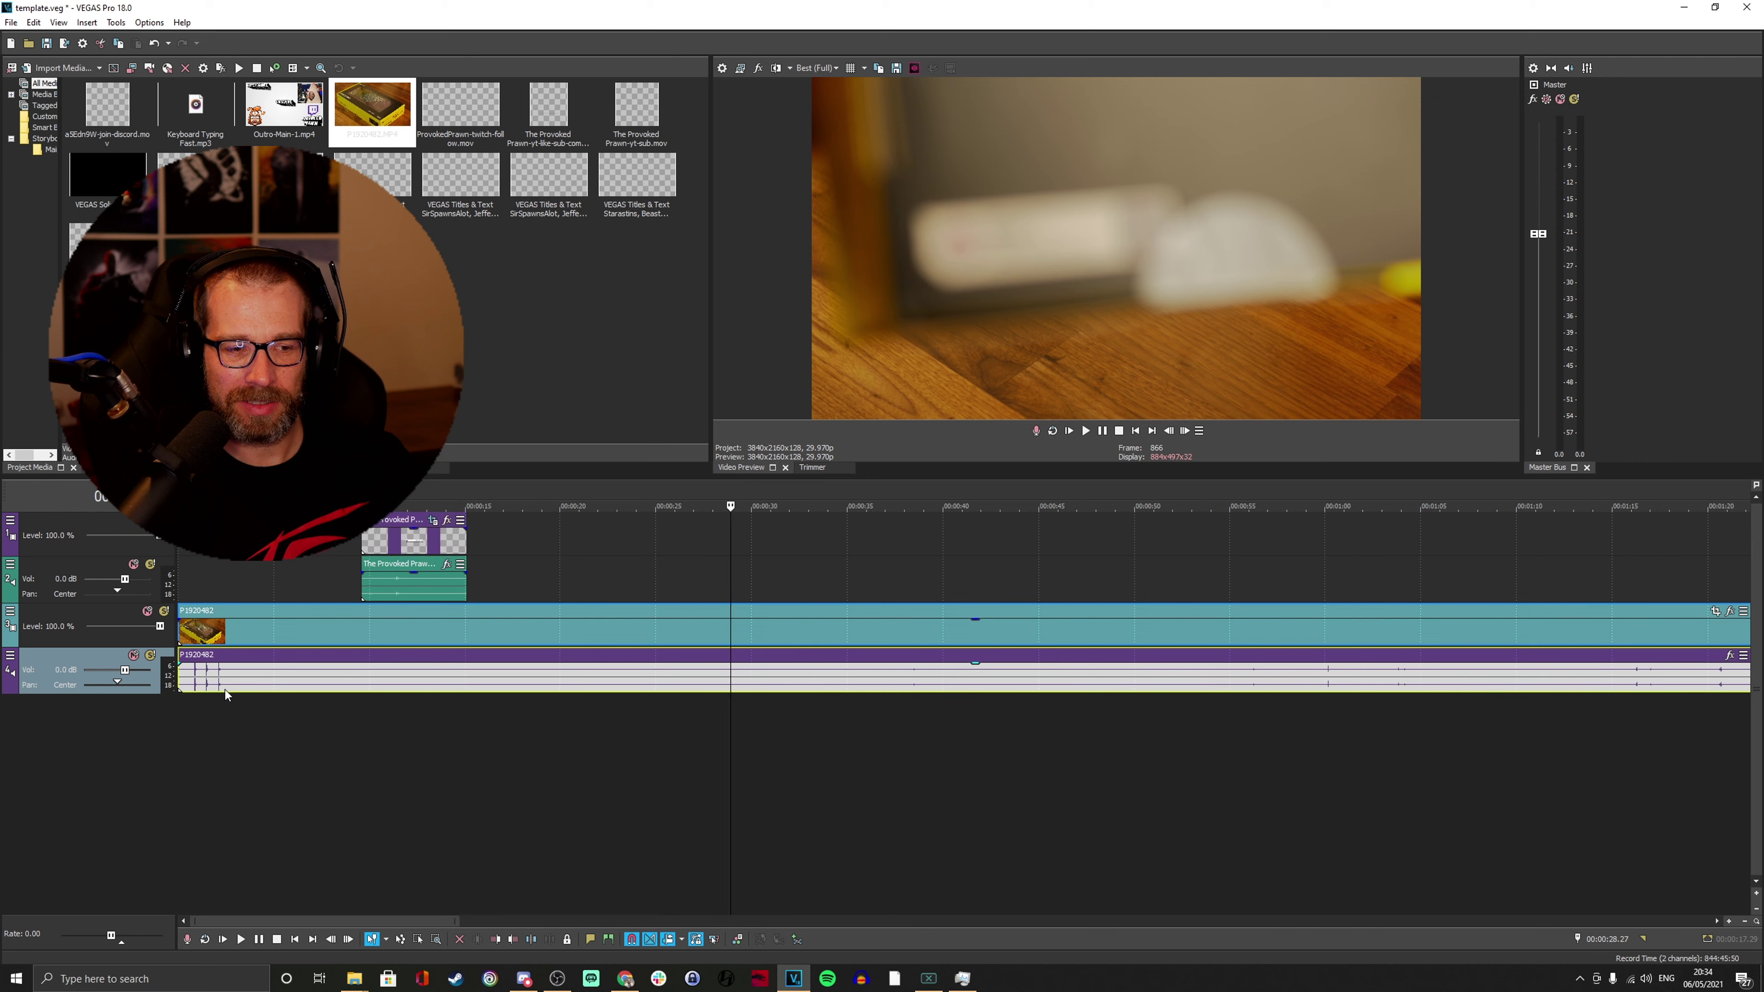
pyautogui.scroll(-2, 225, 690)
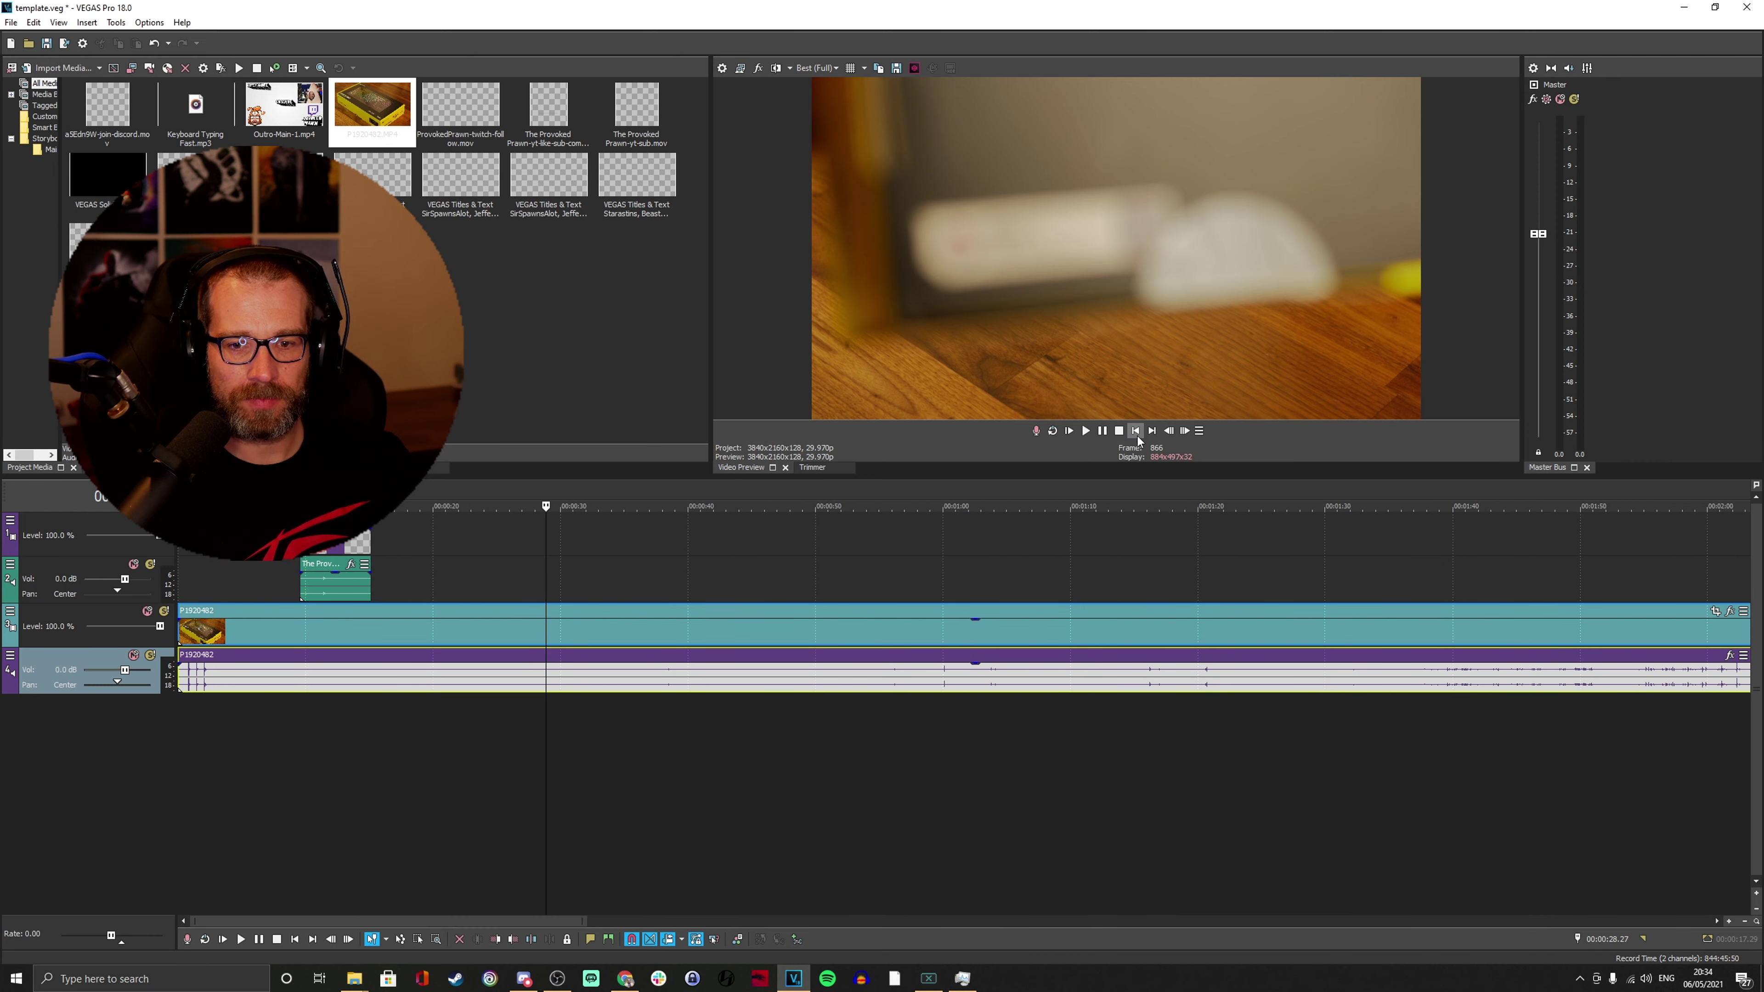
pyautogui.click(1136, 431)
pyautogui.scroll(5, 217, 686)
pyautogui.scroll(4, 217, 688)
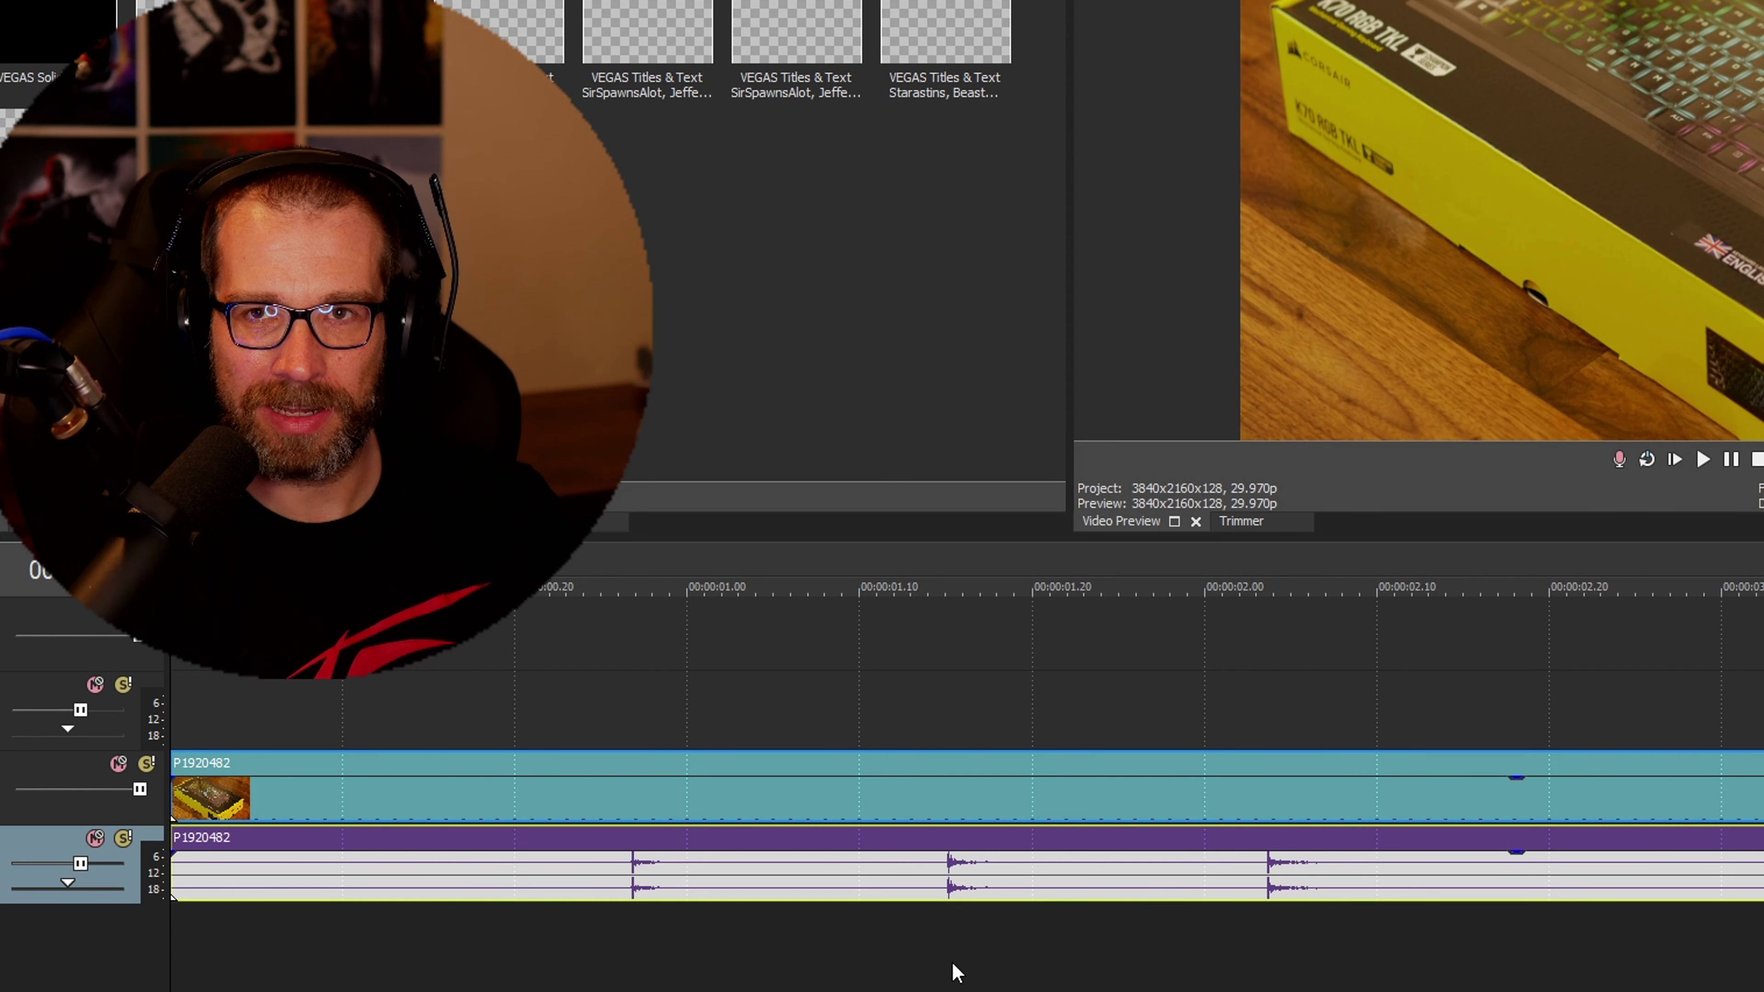
pyautogui.scroll(-2, 641, 726)
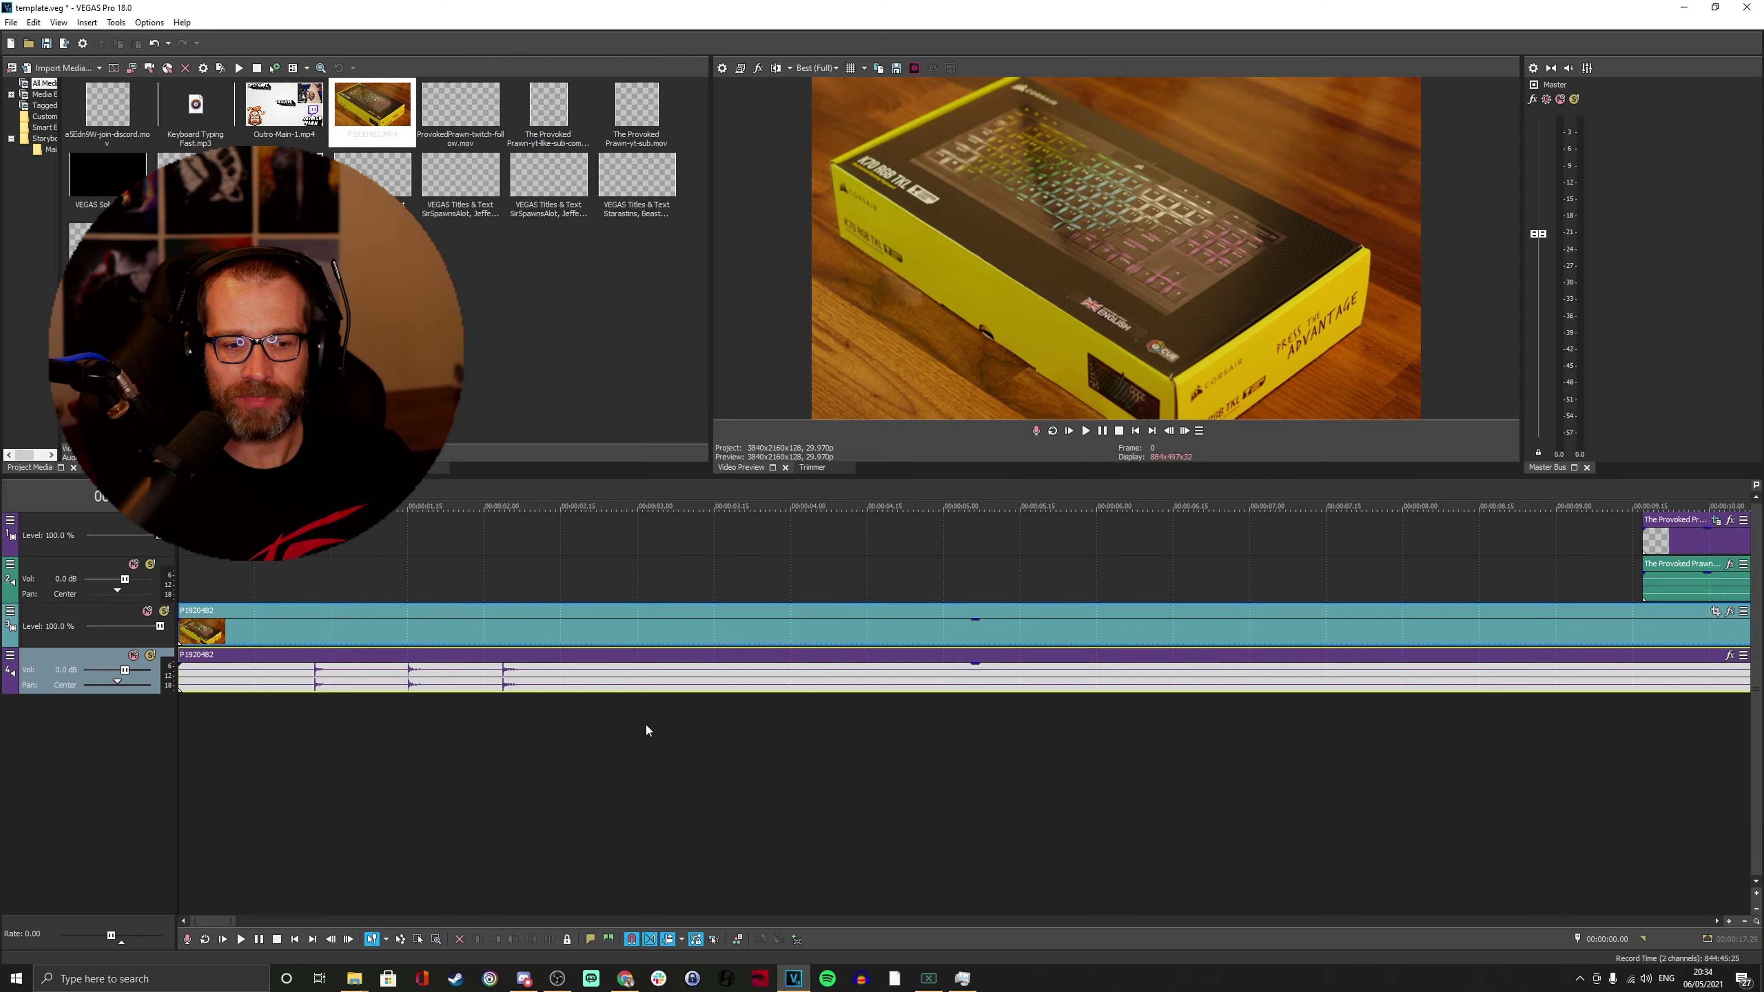
pyautogui.scroll(-4, 958, 952)
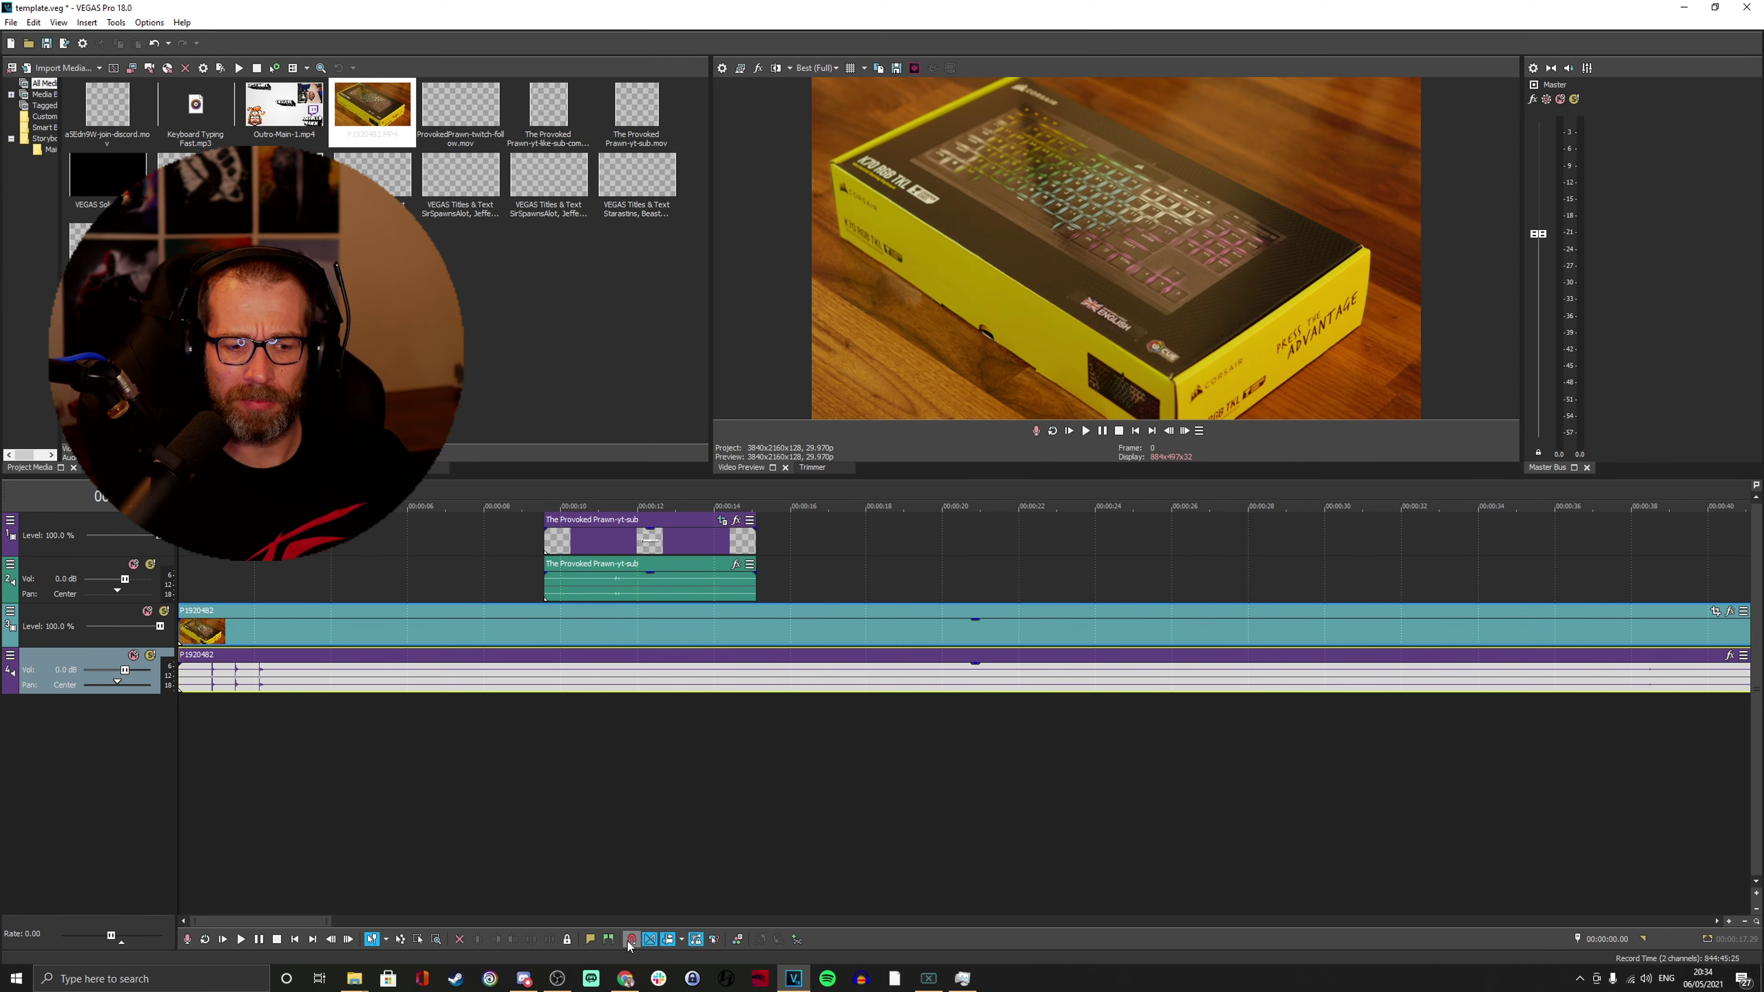
# Place clip P1920323 from the No sound folder on new tracks below P1920482 at the timeline start.
pyautogui.click(375, 946)
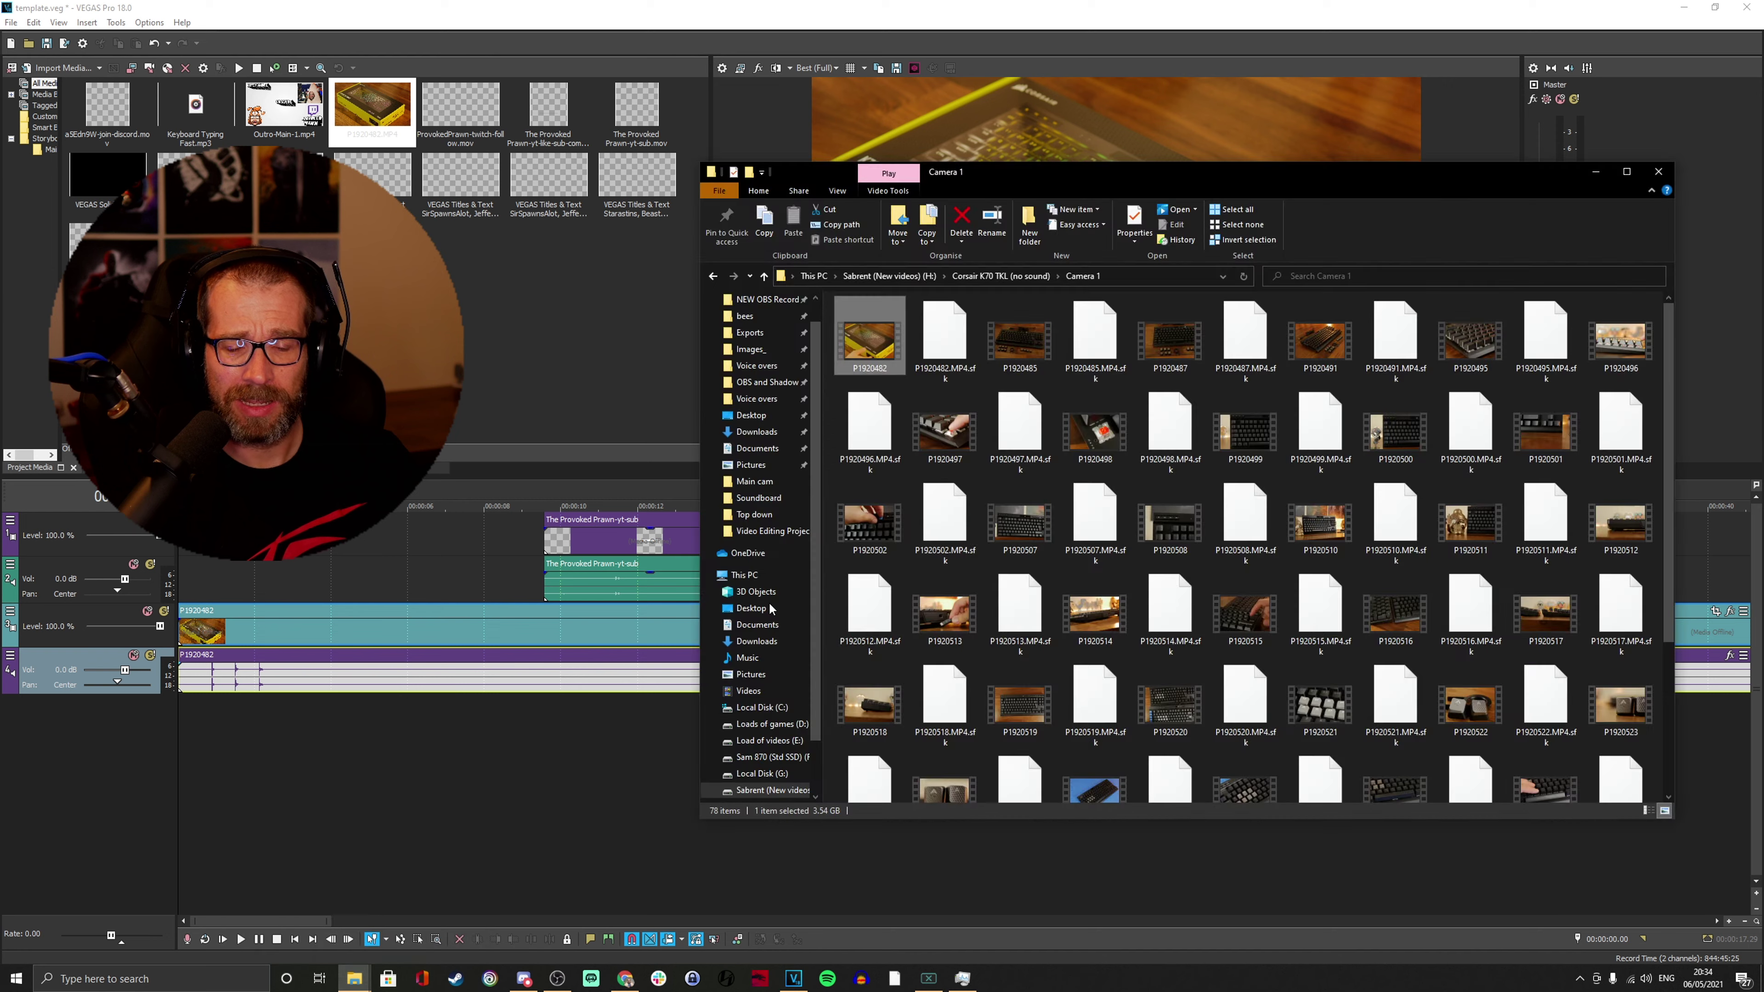
pyautogui.click(1021, 277)
pyautogui.doubleClick(961, 340)
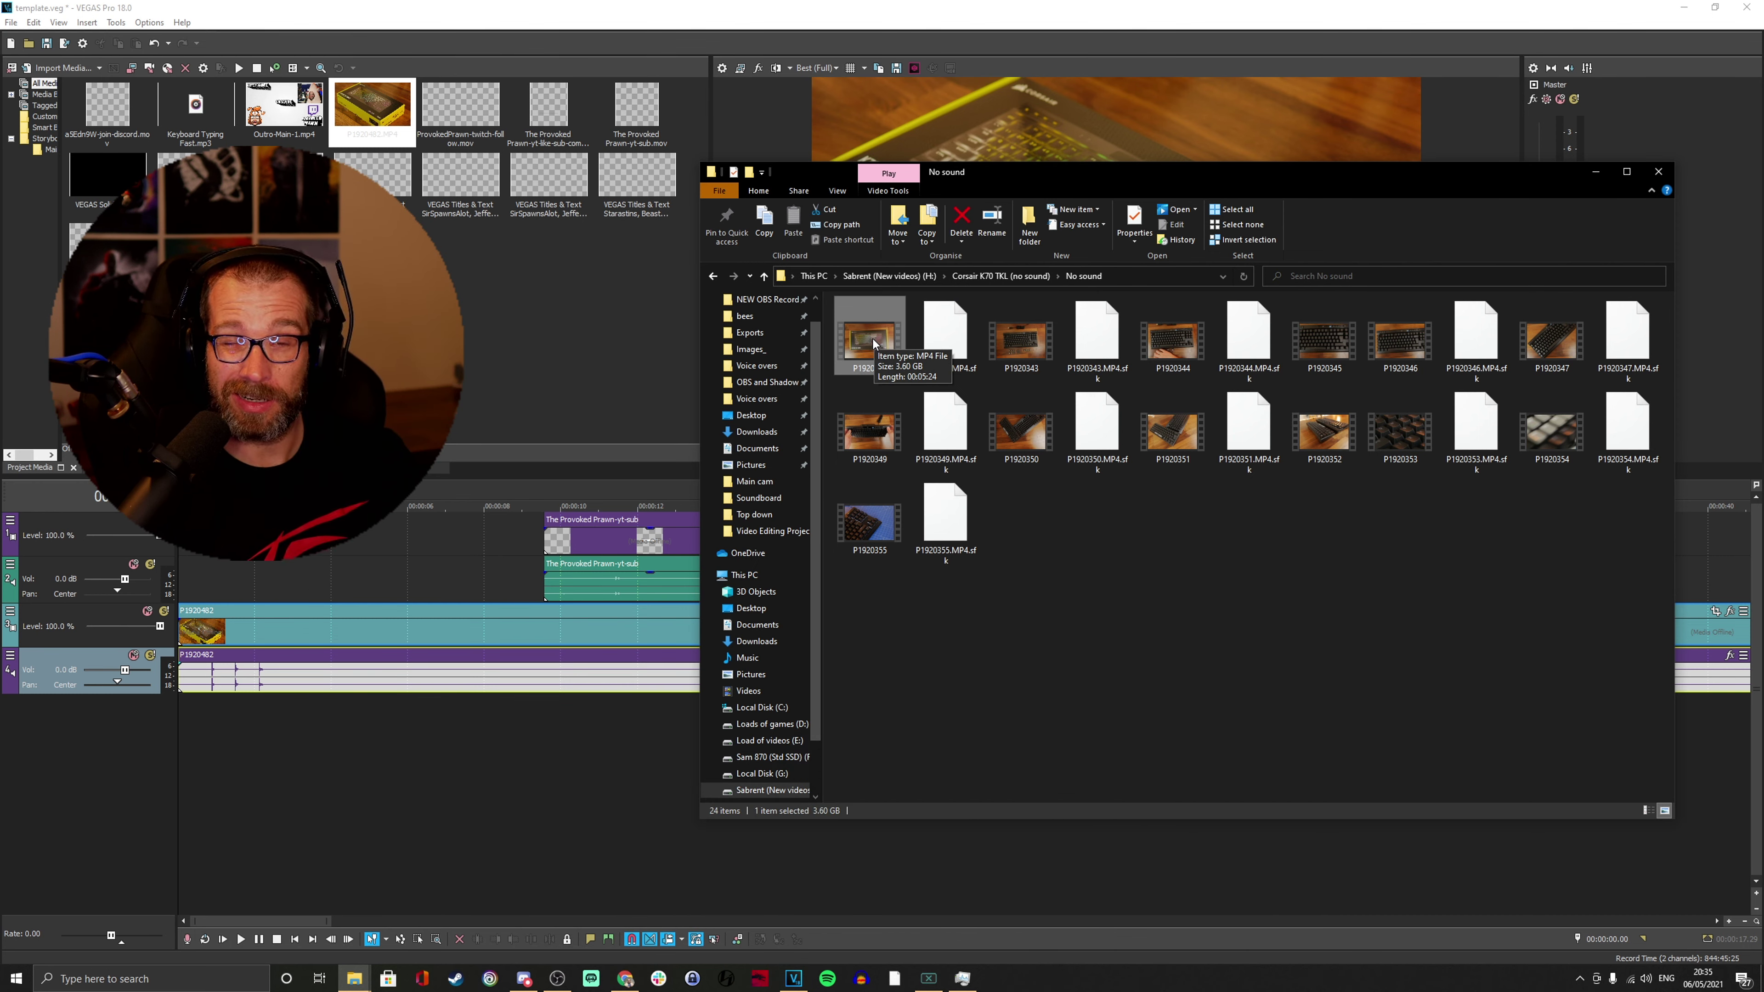
pyautogui.moveTo(879, 356); pyautogui.dragTo(185, 725)
pyautogui.click(356, 718)
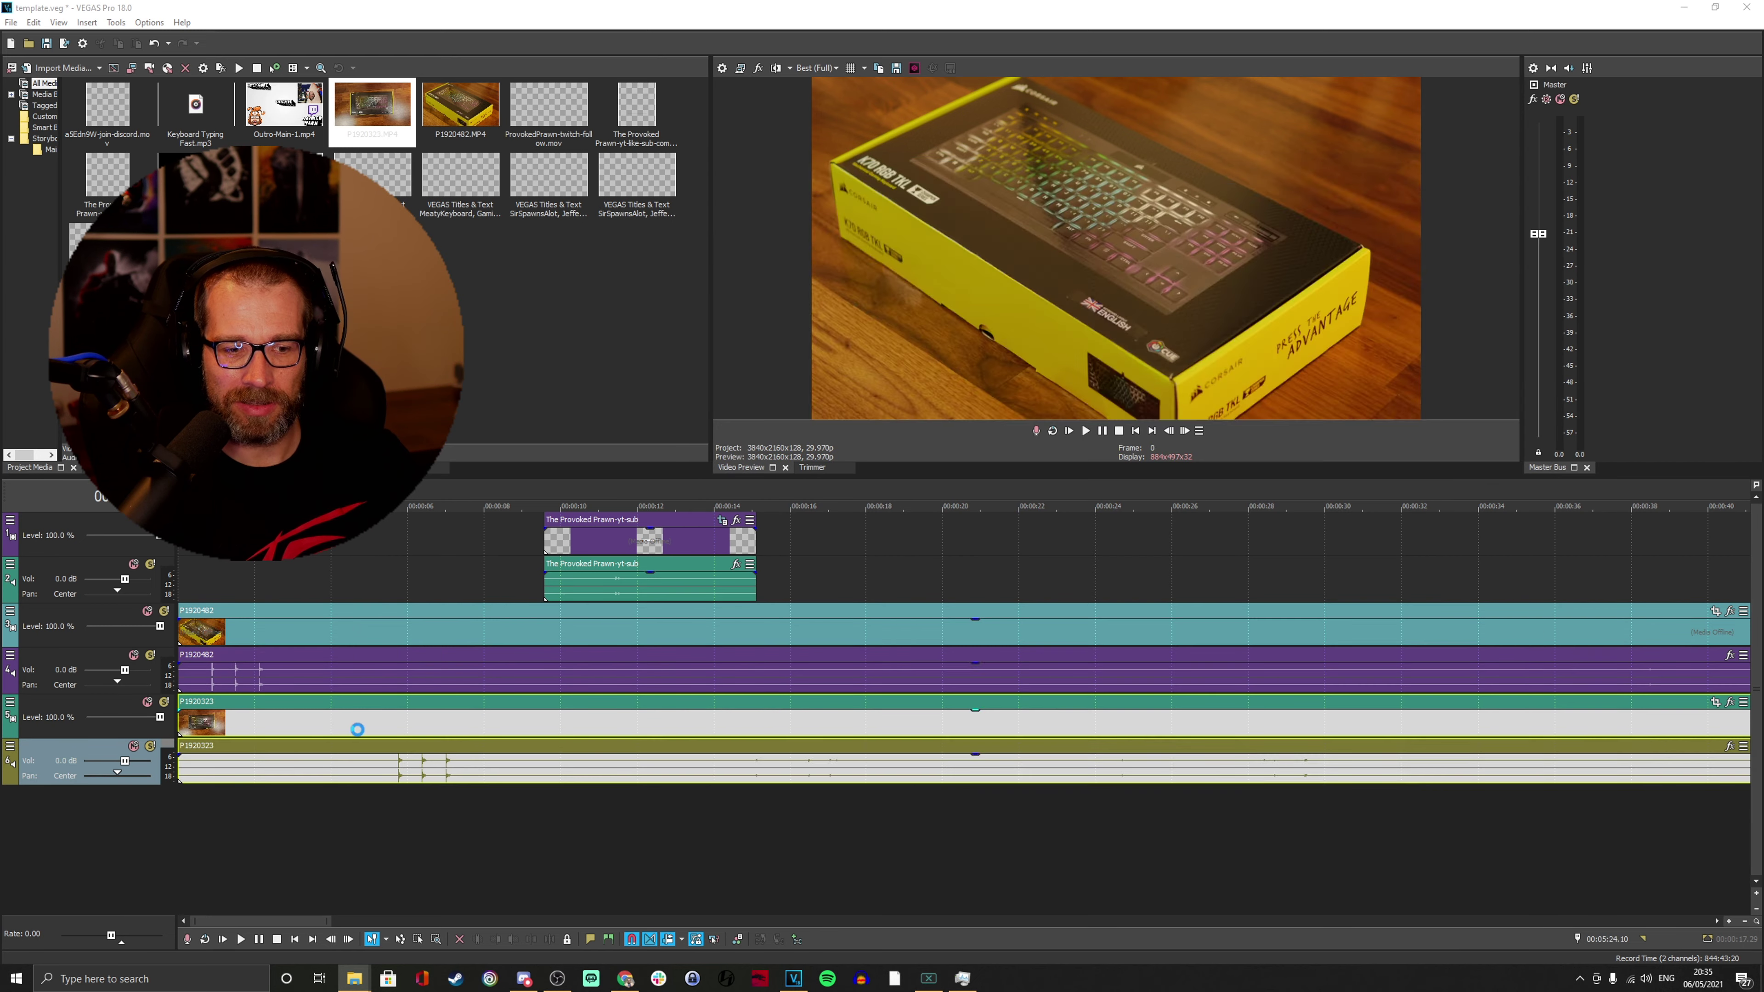
# Shift clip P1920482 along the timeline until its audio clap spikes line up with those of P1920323.
pyautogui.moveTo(291, 635); pyautogui.dragTo(470, 633)
pyautogui.press('space')
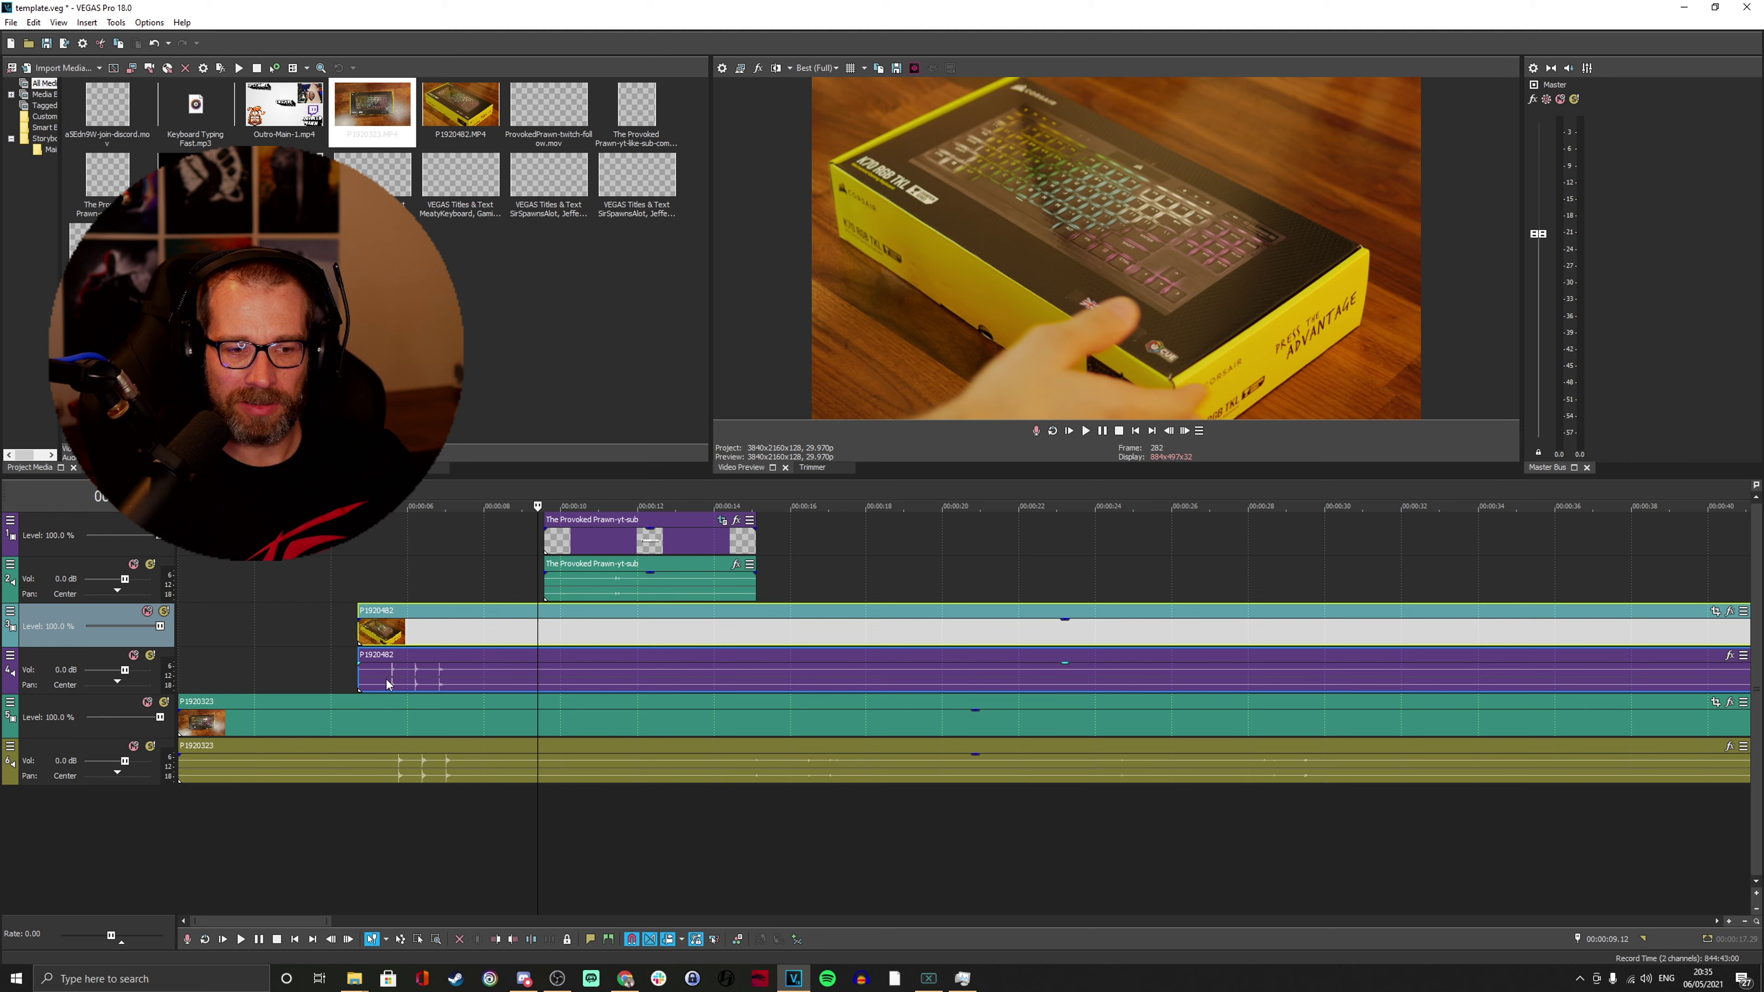
pyautogui.click(472, 670)
pyautogui.scroll(3, 475, 719)
pyautogui.scroll(2, 475, 720)
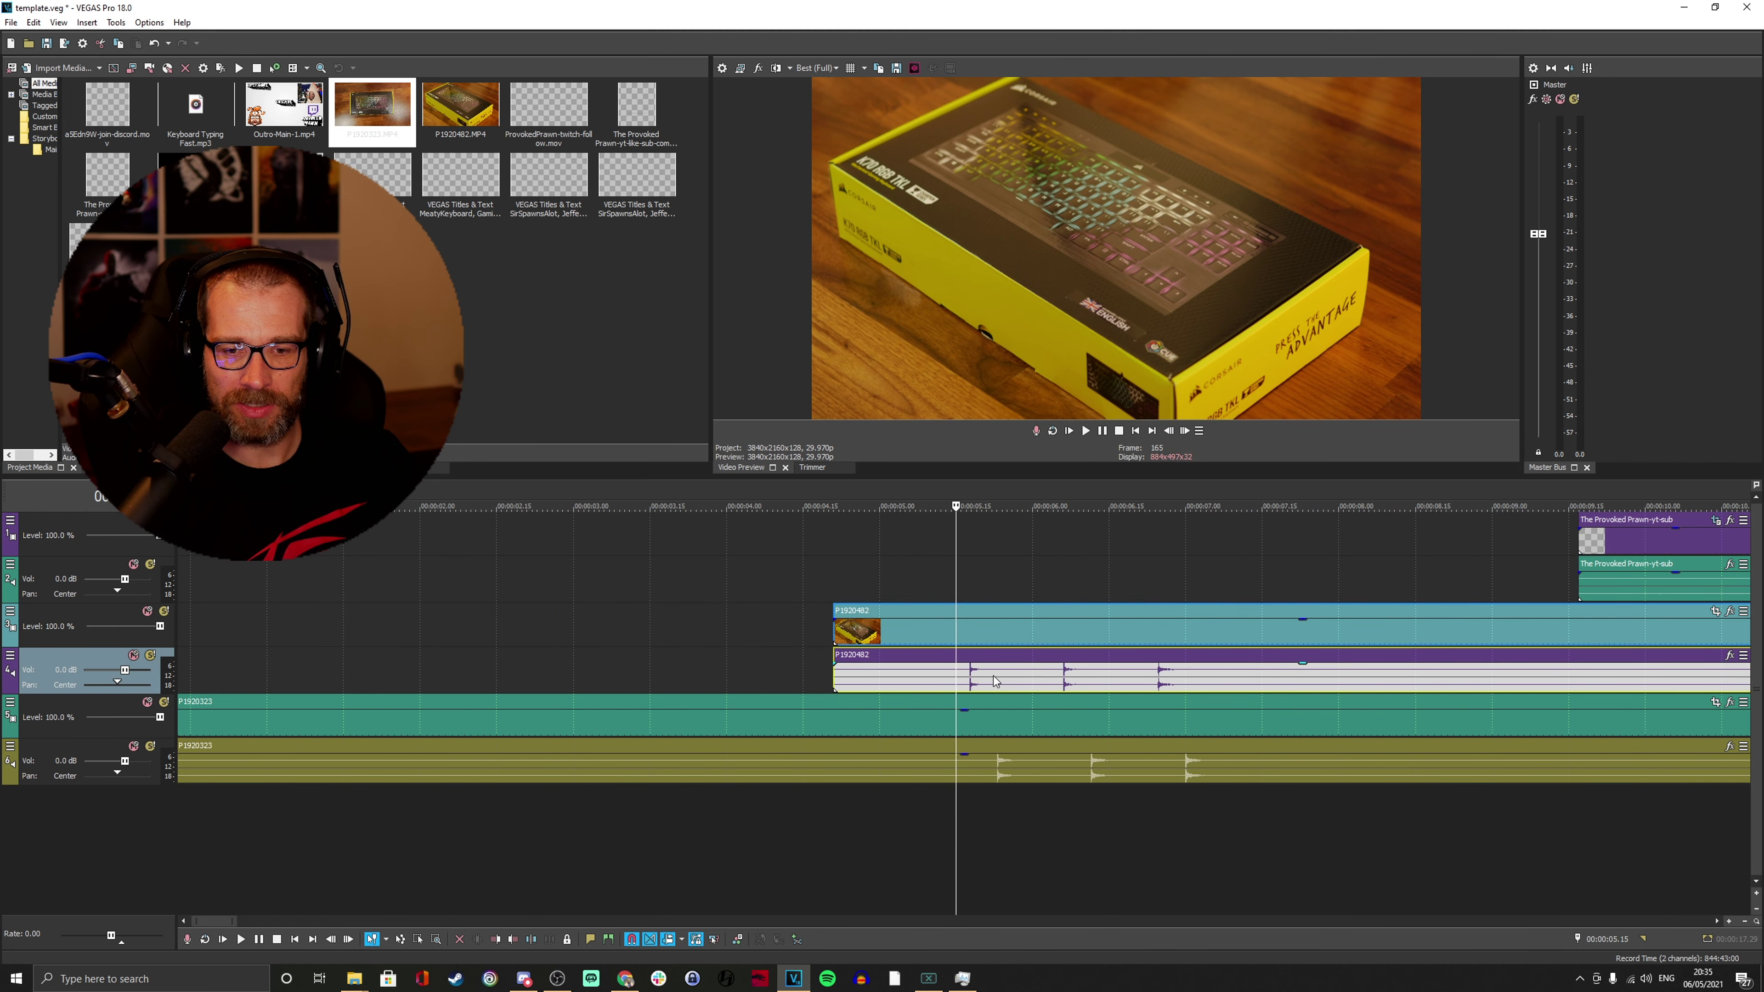
pyautogui.click(998, 705)
pyautogui.moveTo(1017, 645); pyautogui.dragTo(1046, 630)
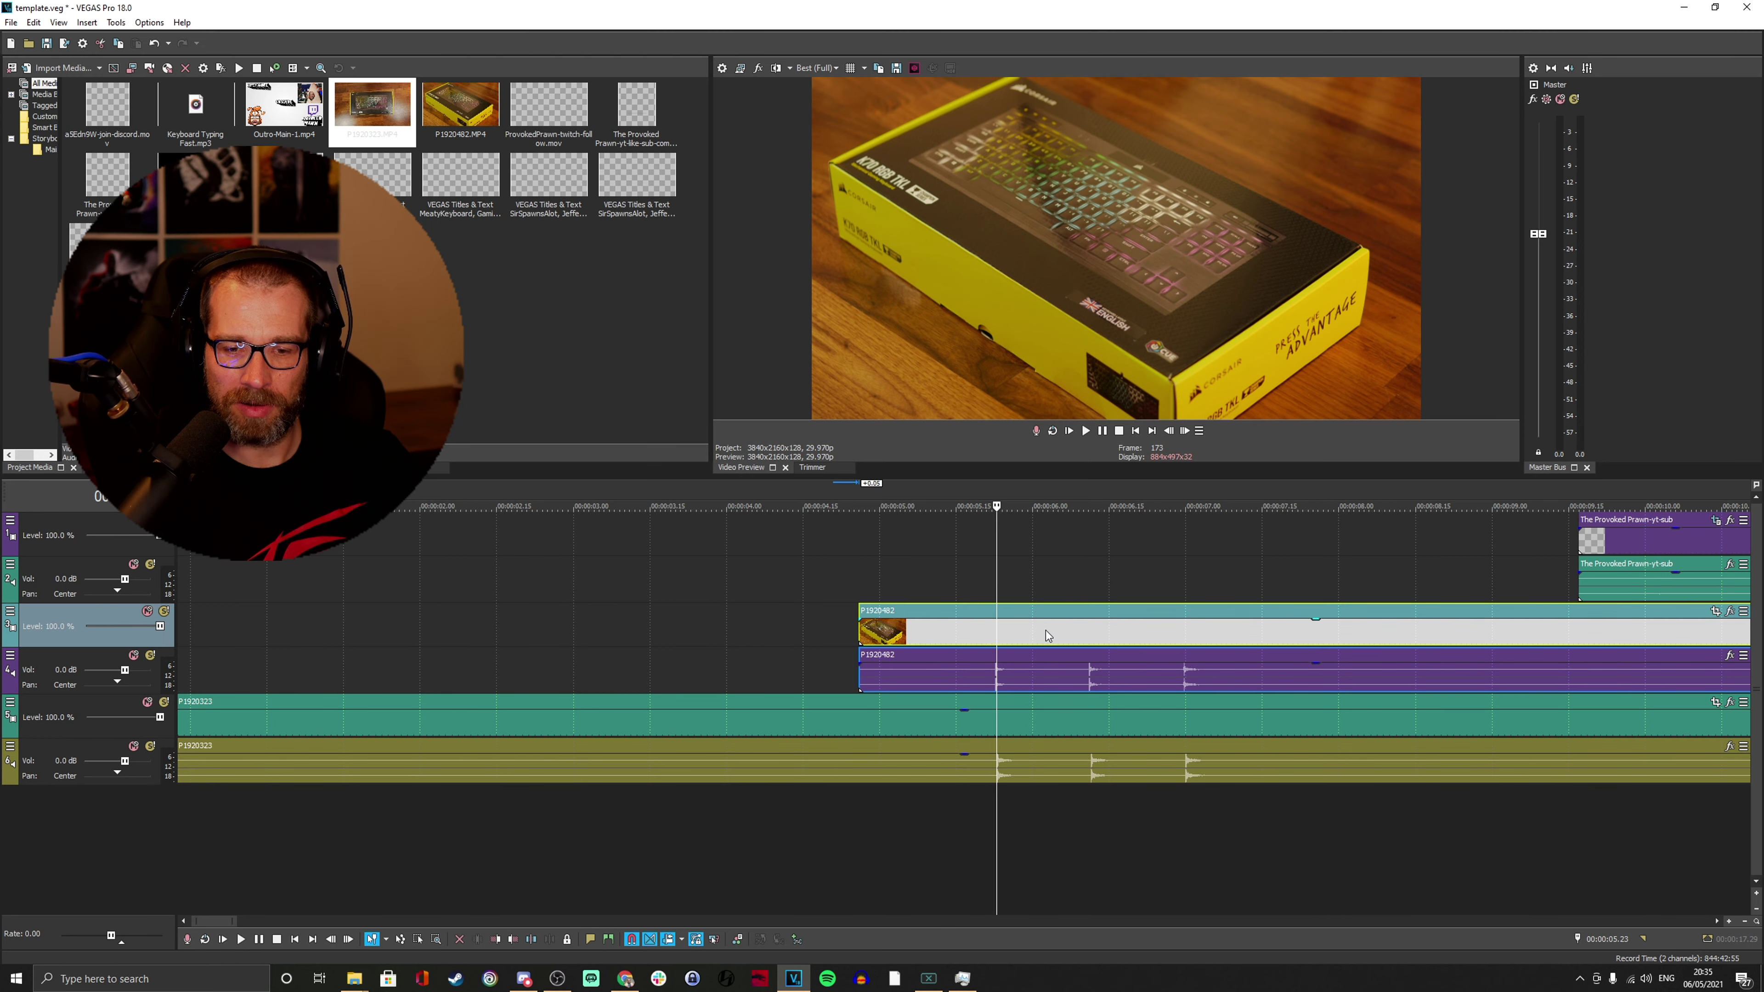
# Cut the opening clap sections off both synced clips and move the remaining footage to the start of the timeline.
pyautogui.scroll(-5, 1059, 666)
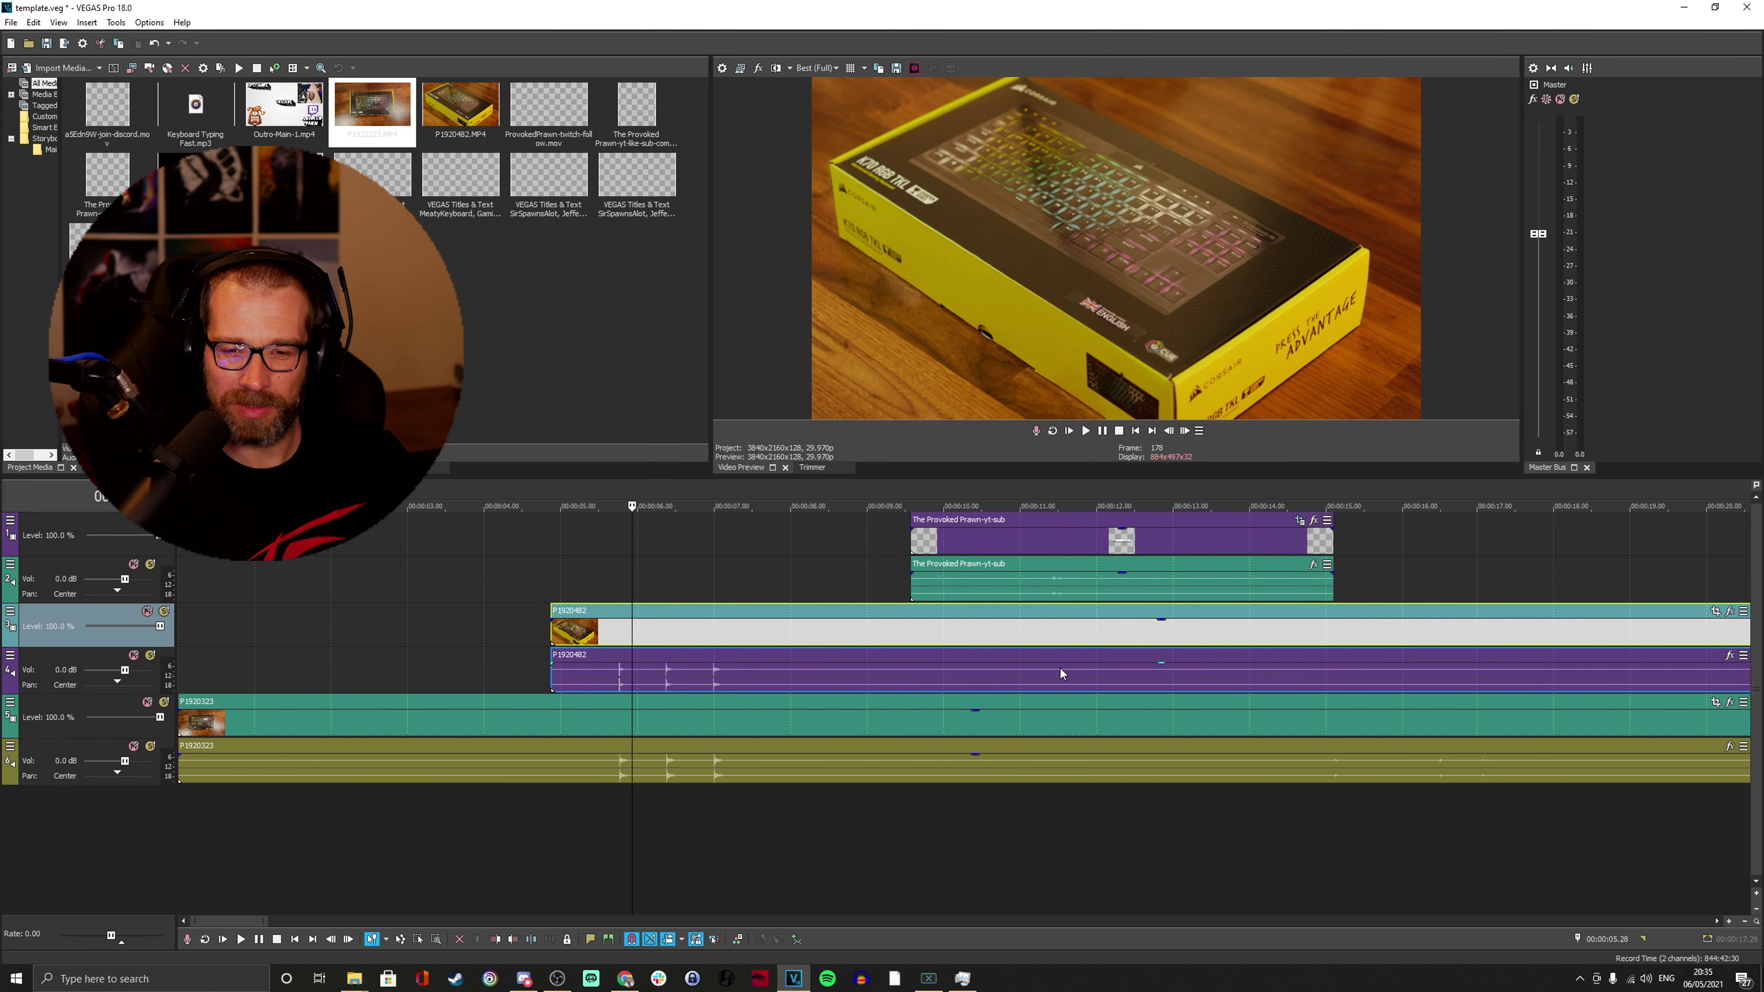
pyautogui.click(554, 670)
pyautogui.click(546, 674)
pyautogui.press('s')
pyautogui.click(547, 723)
pyautogui.press('s')
pyautogui.click(497, 722)
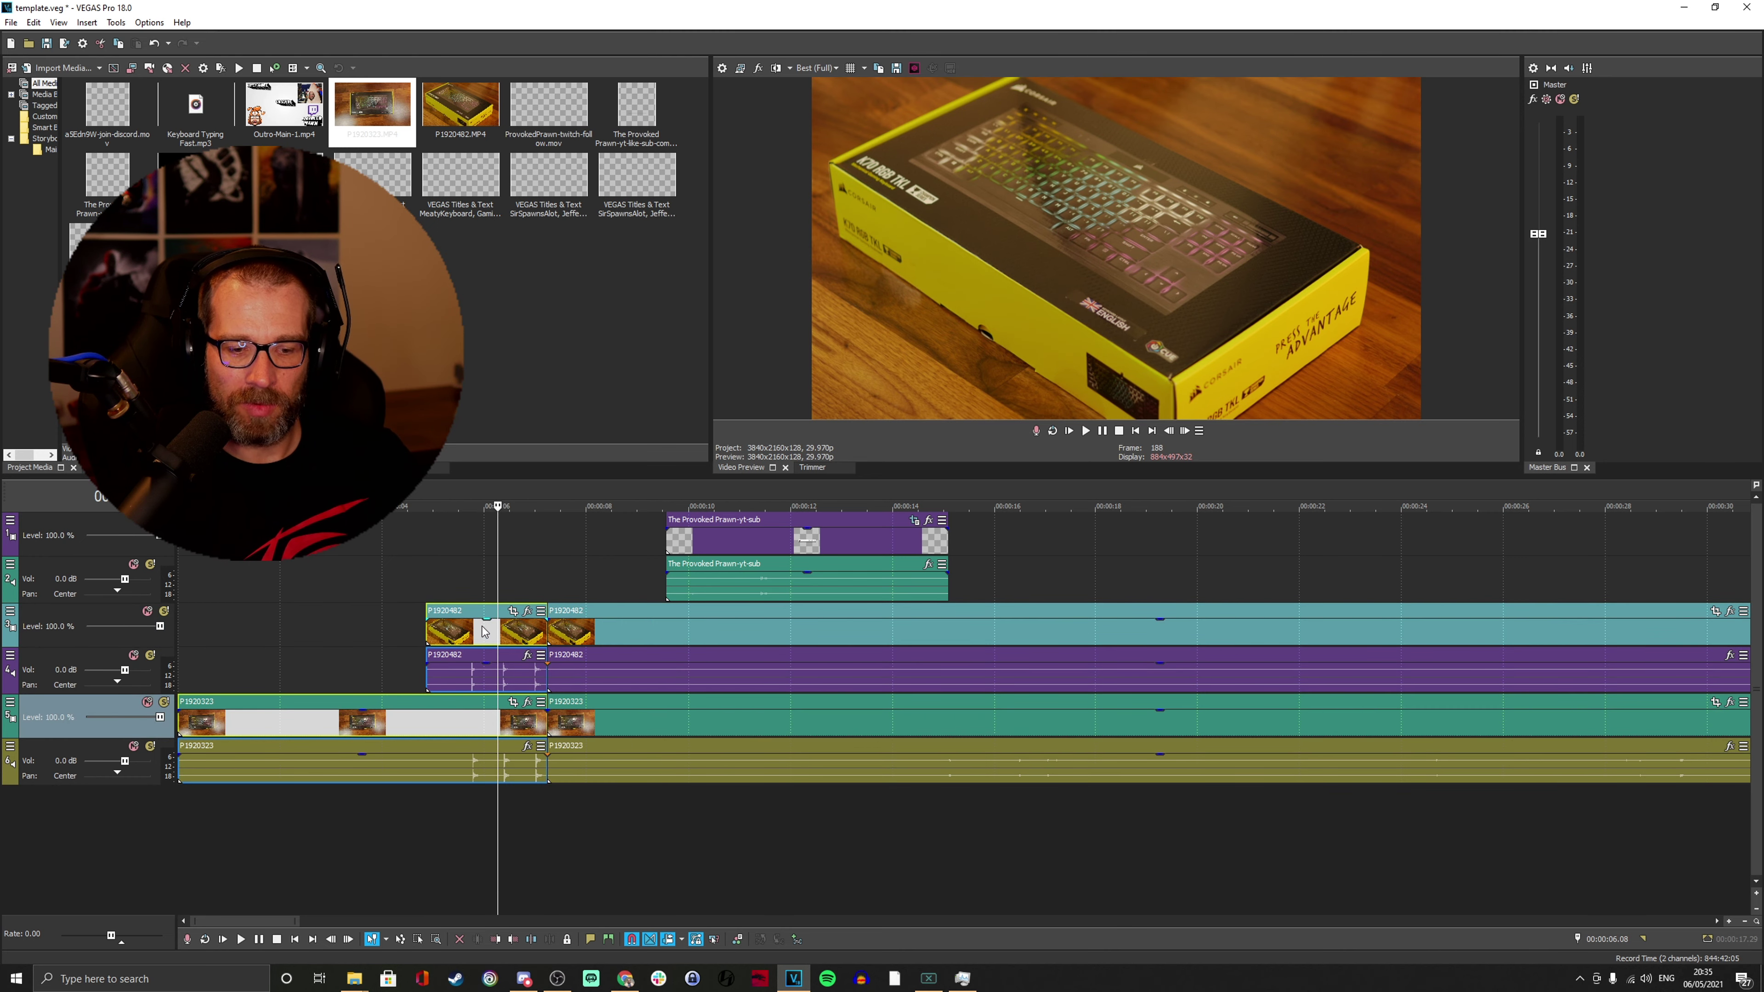
pyautogui.press('Delete')
pyautogui.moveTo(539, 648); pyautogui.dragTo(273, 640)
pyautogui.moveTo(501, 724); pyautogui.dragTo(229, 726)
# Trim the excess end of P1920323 so it finishes together with P1920482 at 00:05:14.28.
pyautogui.scroll(-10, 694, 722)
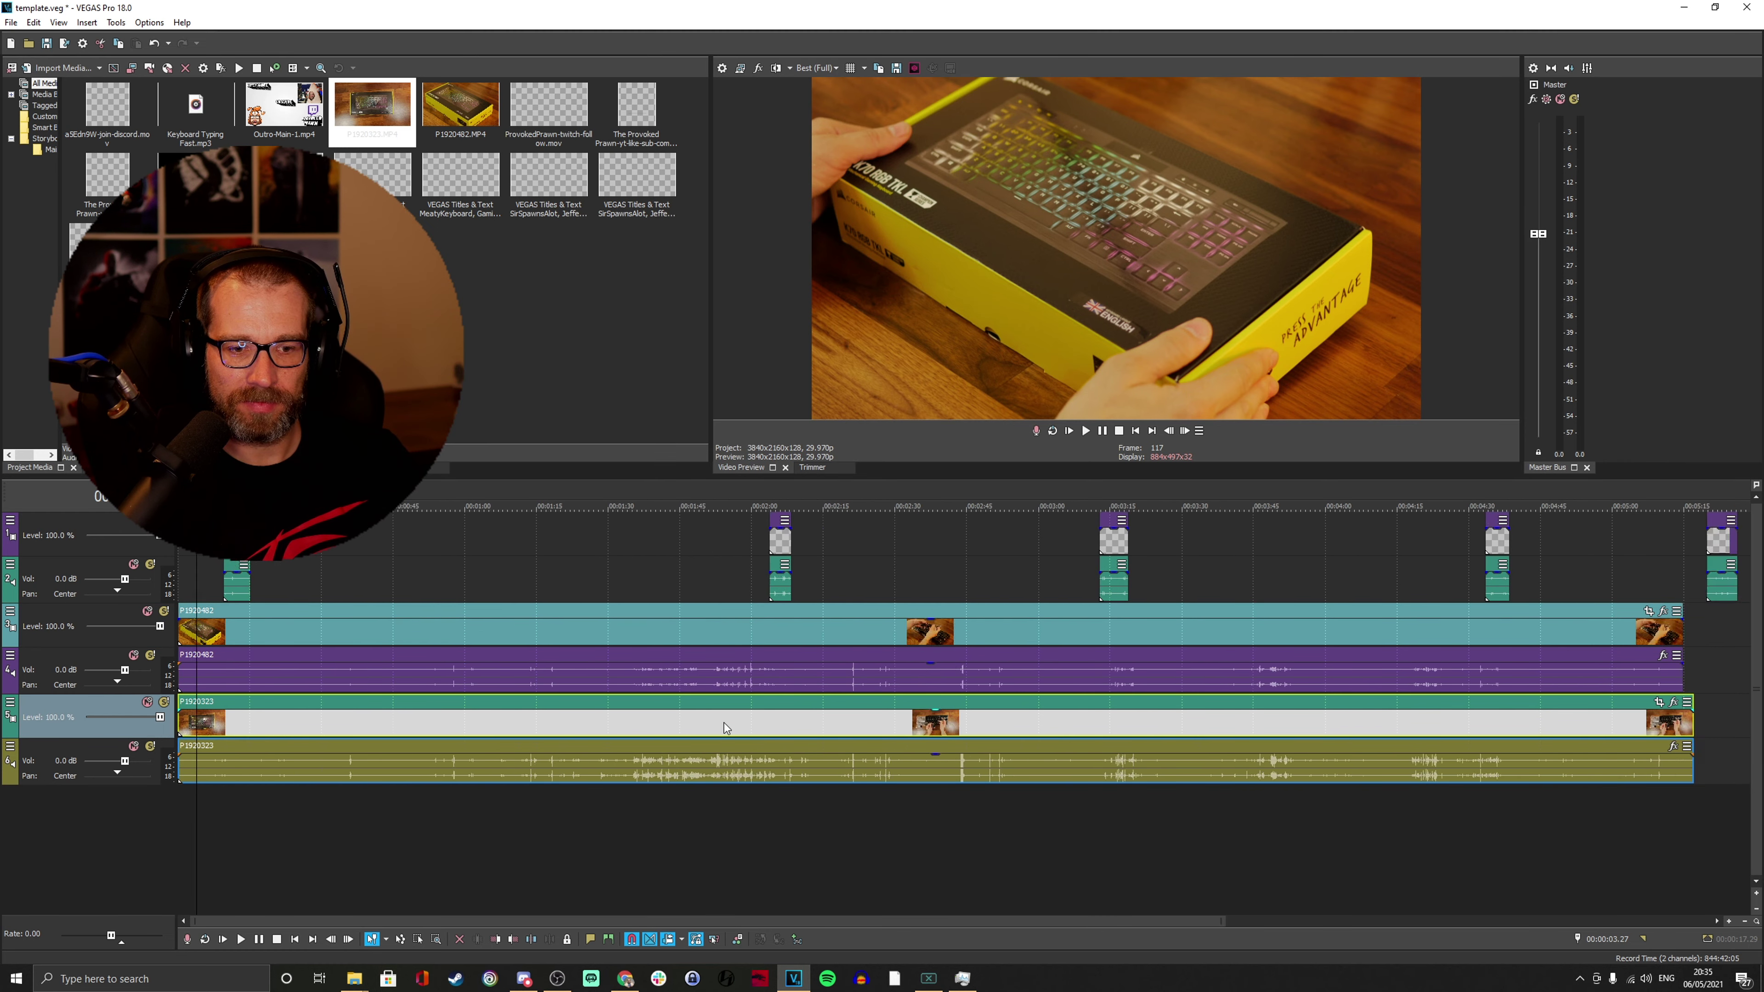
pyautogui.moveTo(1196, 741); pyautogui.dragTo(1191, 731)
pyautogui.click(1199, 726)
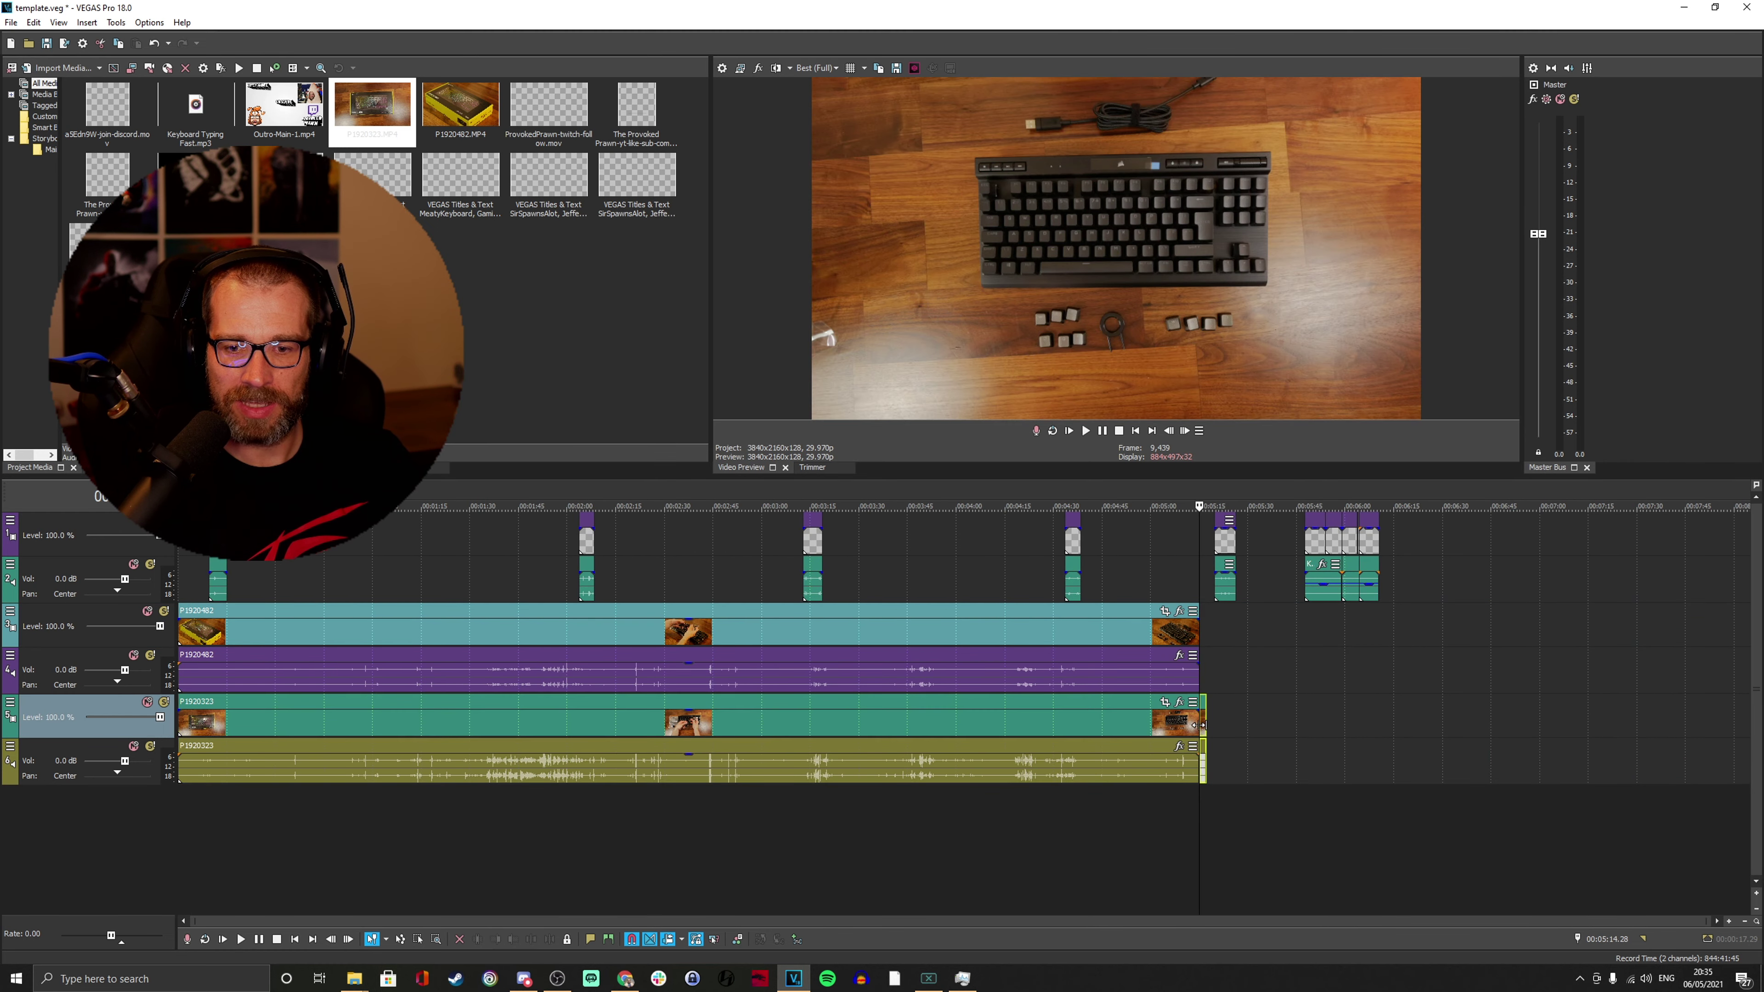
pyautogui.moveTo(1202, 716); pyautogui.dragTo(1198, 716)
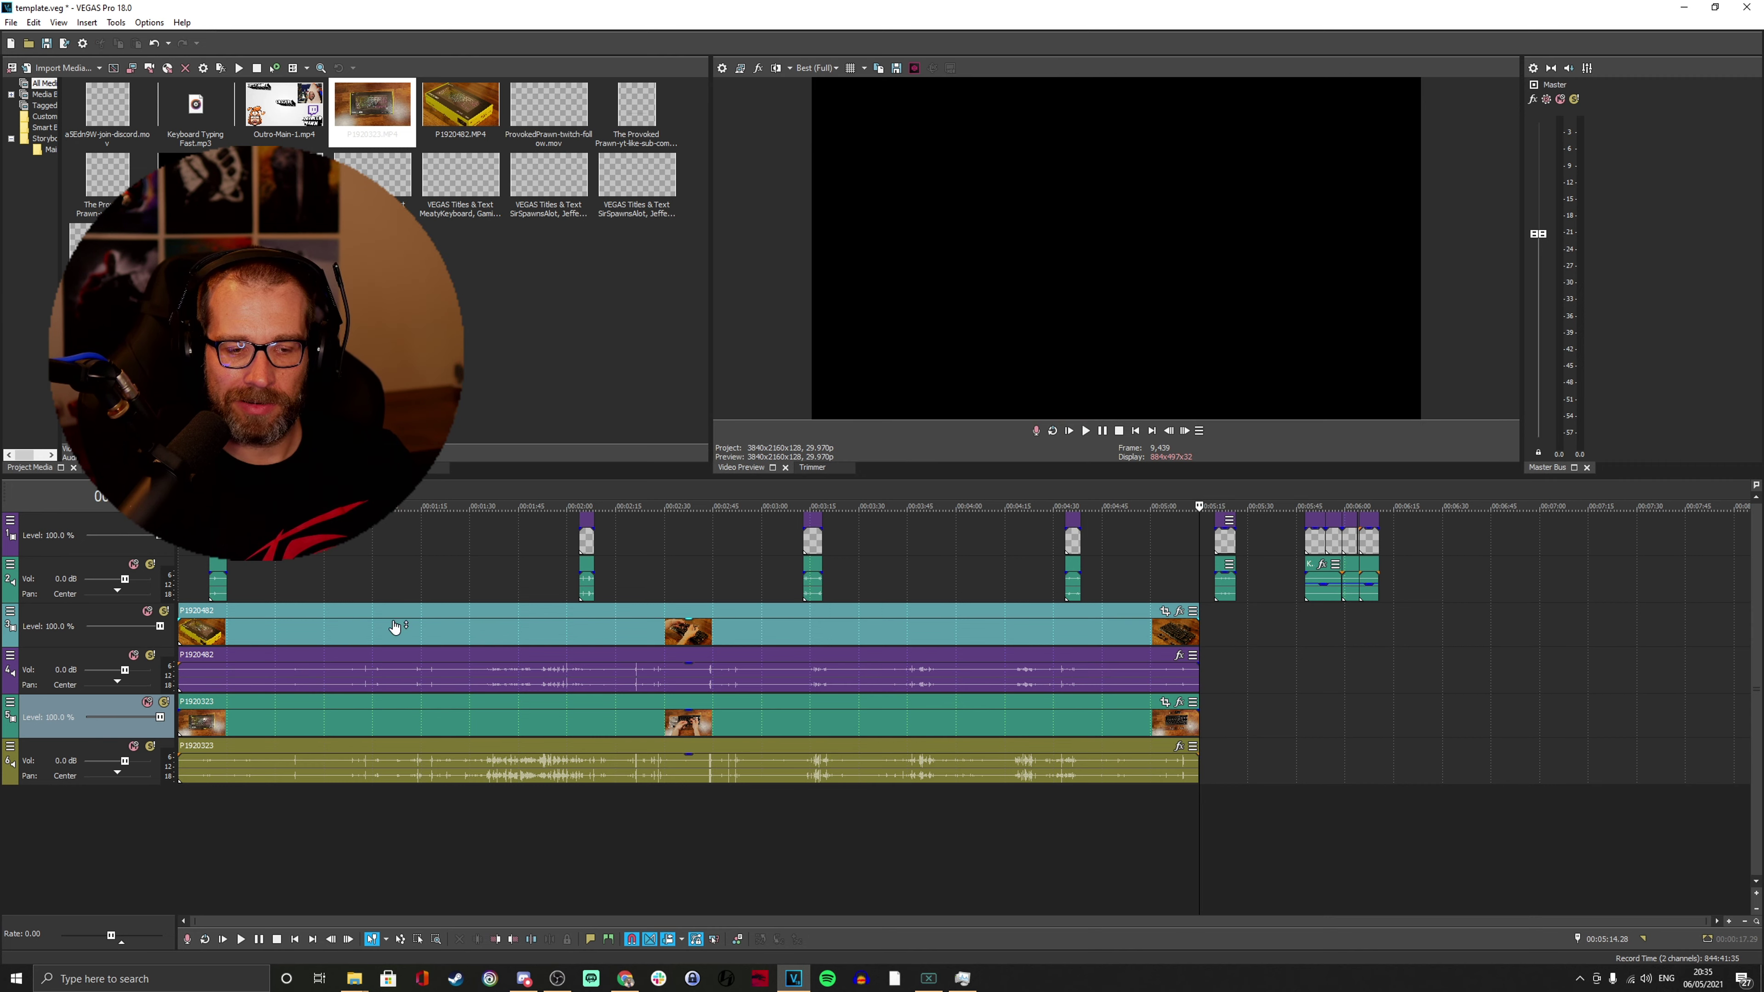
# Delete the audio track belonging to P1920323, keeping its video track.
pyautogui.moveTo(354, 978)
pyautogui.click(417, 903)
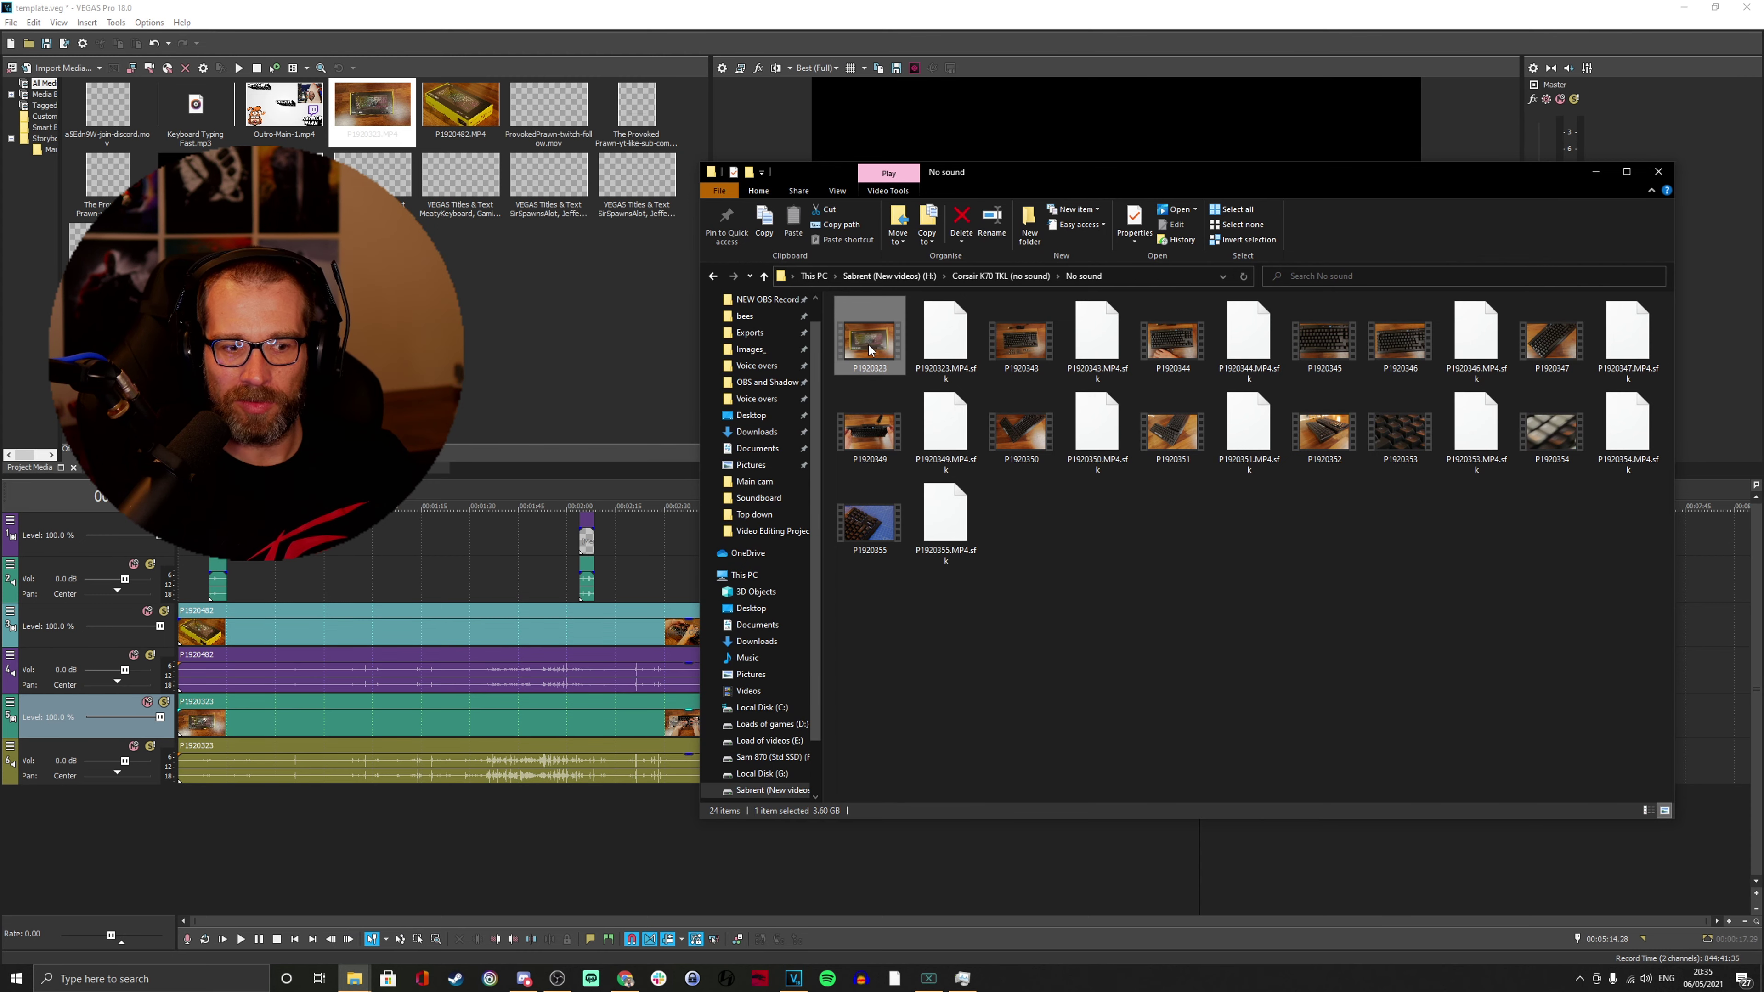
pyautogui.rightClick(111, 757)
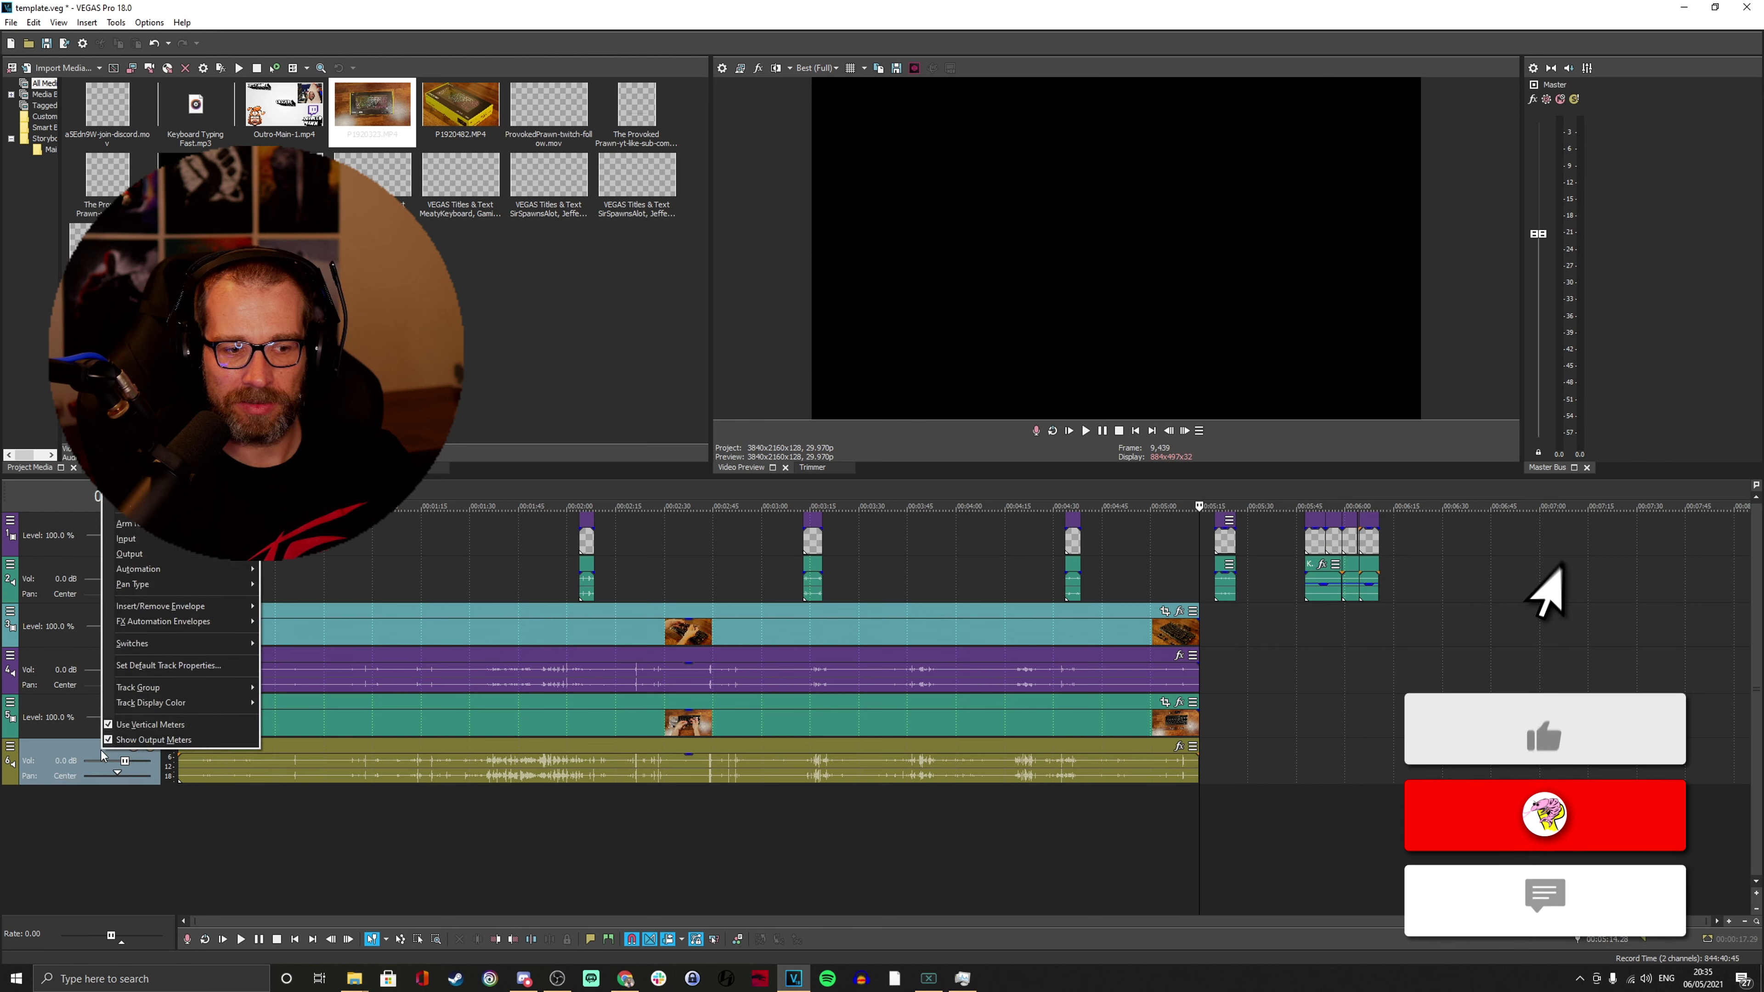
pyautogui.click(138, 549)
pyautogui.click(897, 518)
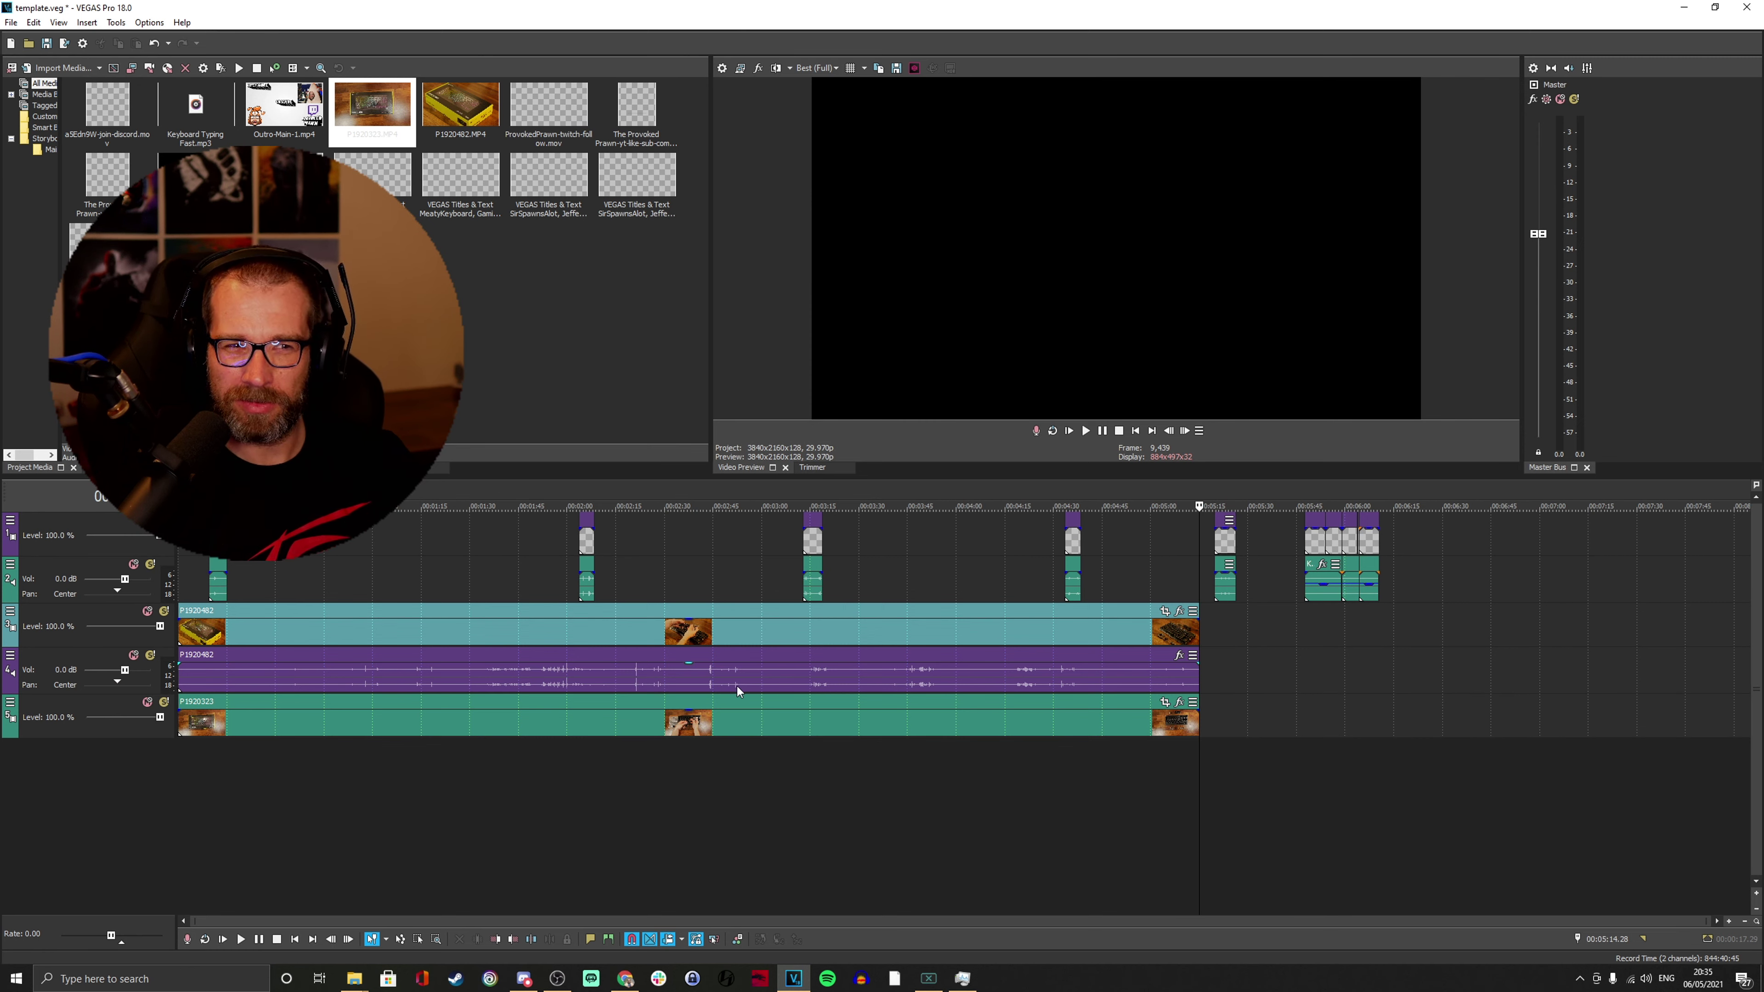
# Combine the P1920482 and P1920323 video tracks into one multicamera track, accepting the loss of envelopes, effects and motion.
pyautogui.click(69, 636)
pyautogui.keyDown('ctrl'); pyautogui.click(50, 704); pyautogui.keyUp('ctrl')
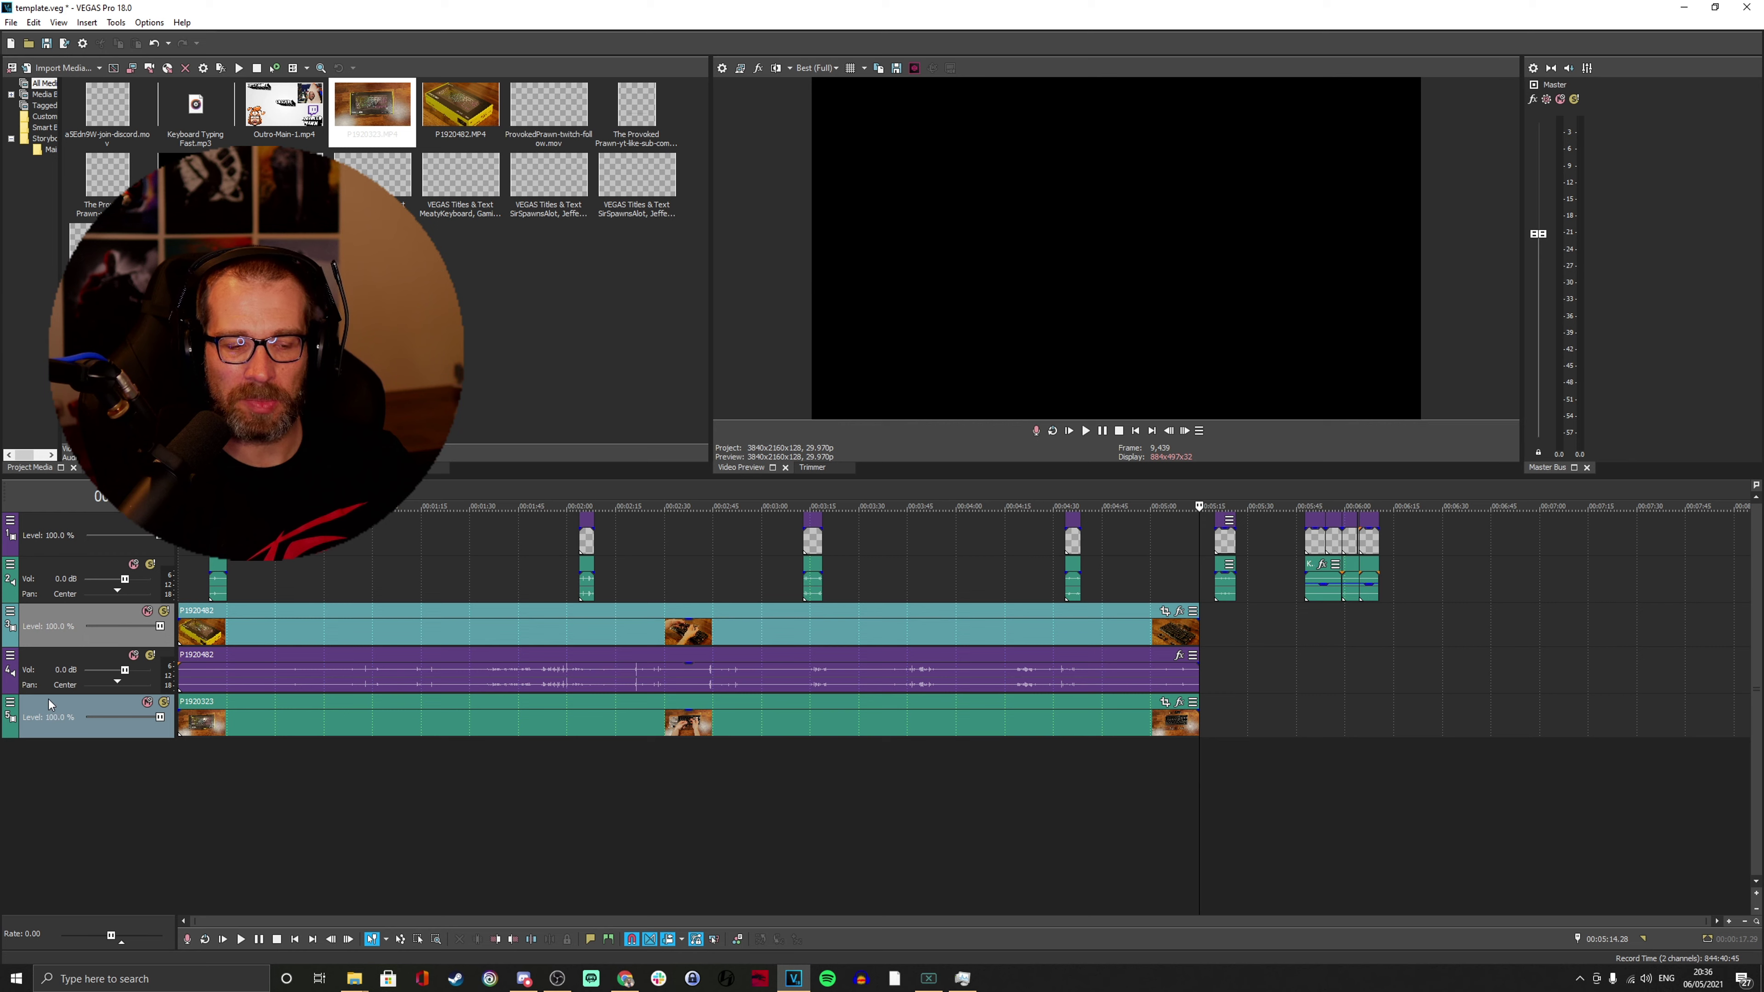
pyautogui.click(117, 23)
pyautogui.moveTo(181, 248)
pyautogui.click(481, 294)
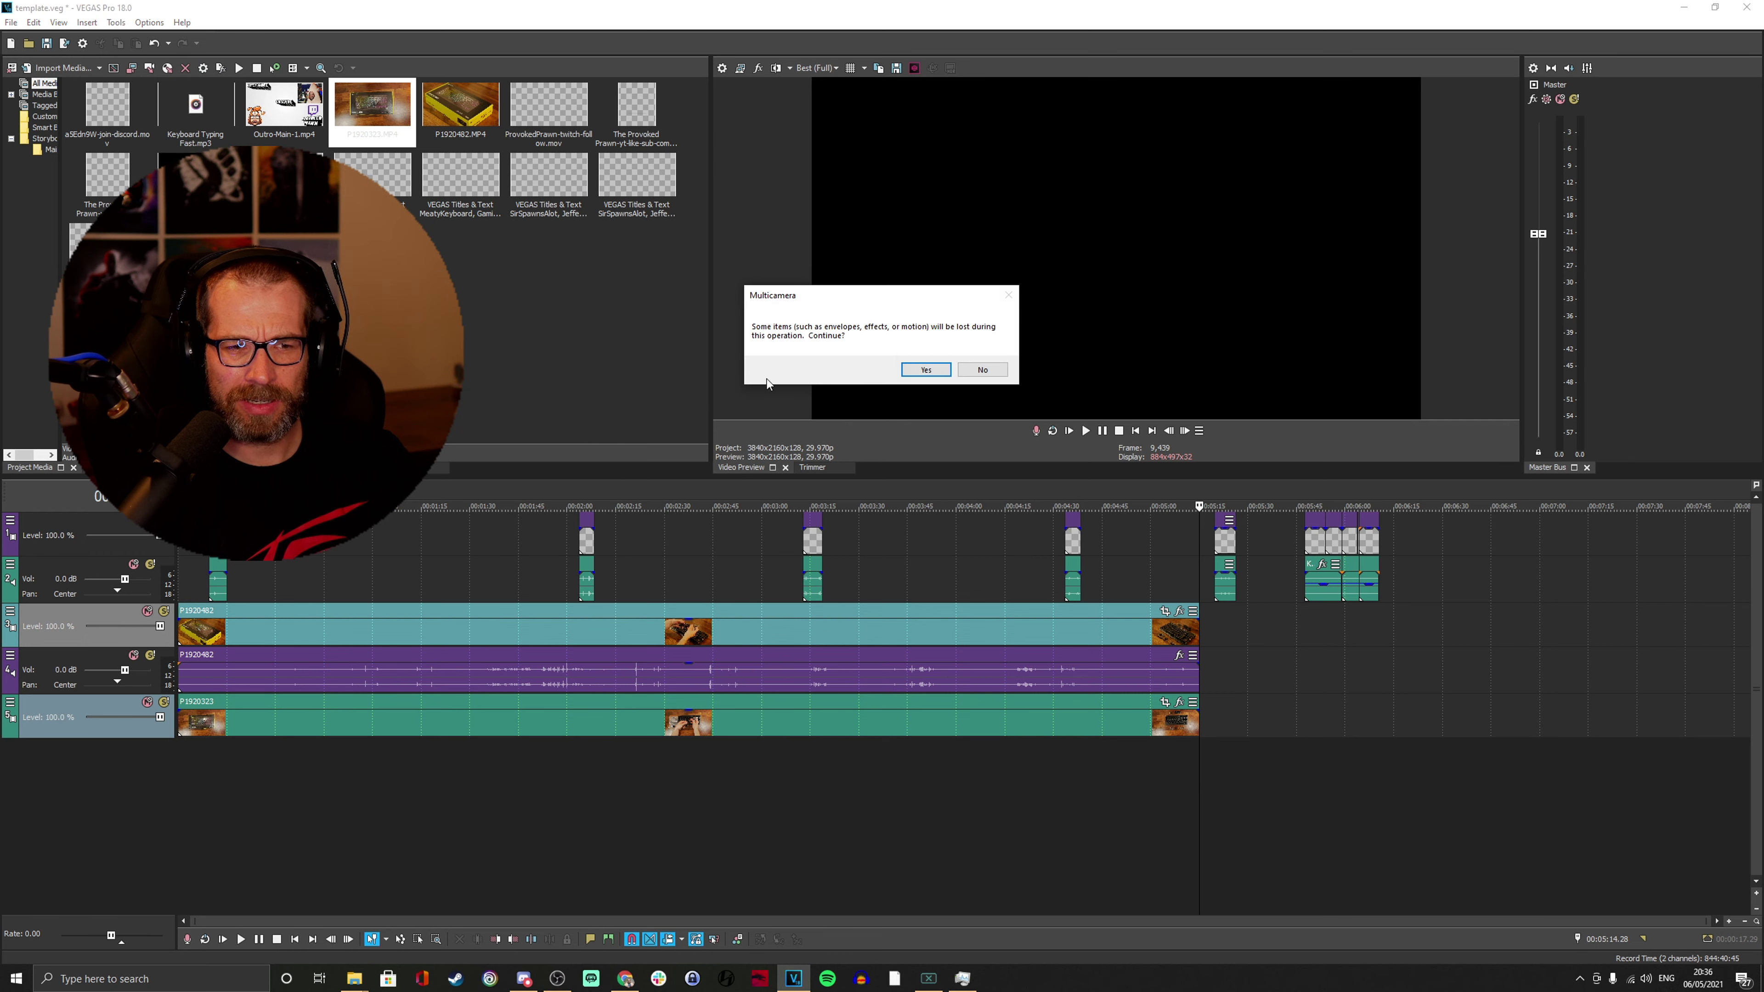
pyautogui.click(927, 370)
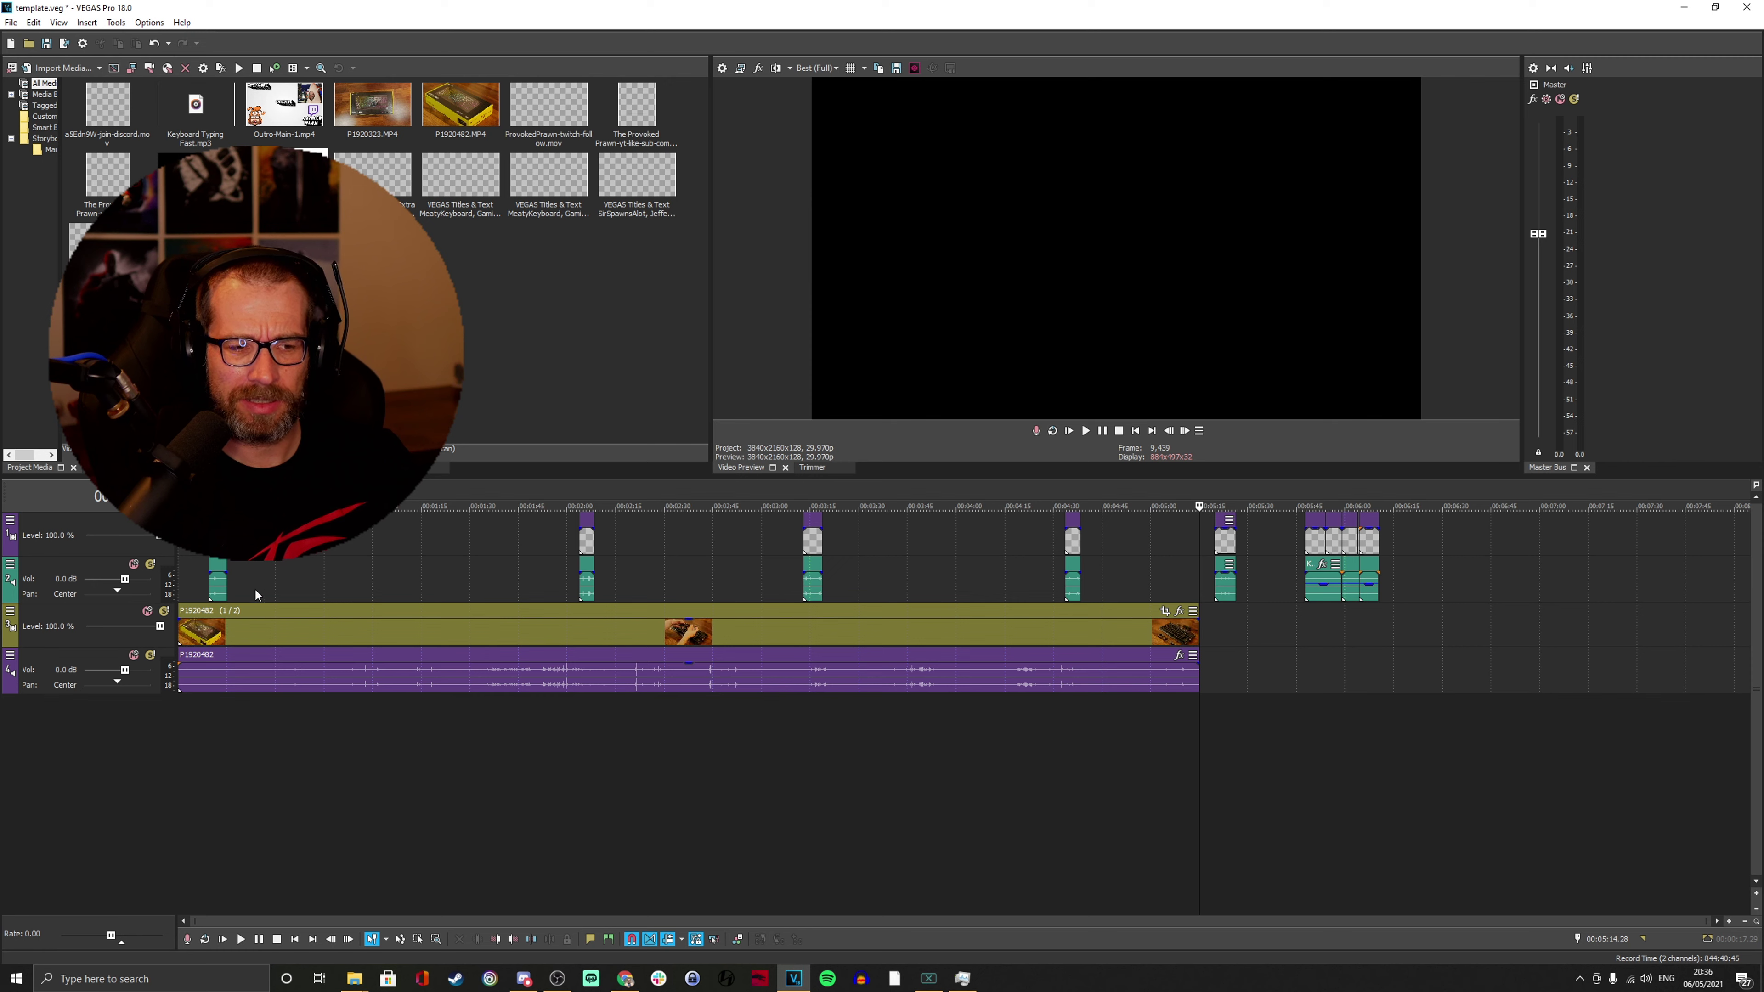
# Return to the timeline start, enable multicamera editing and enlarge the video preview.
pyautogui.click(1137, 431)
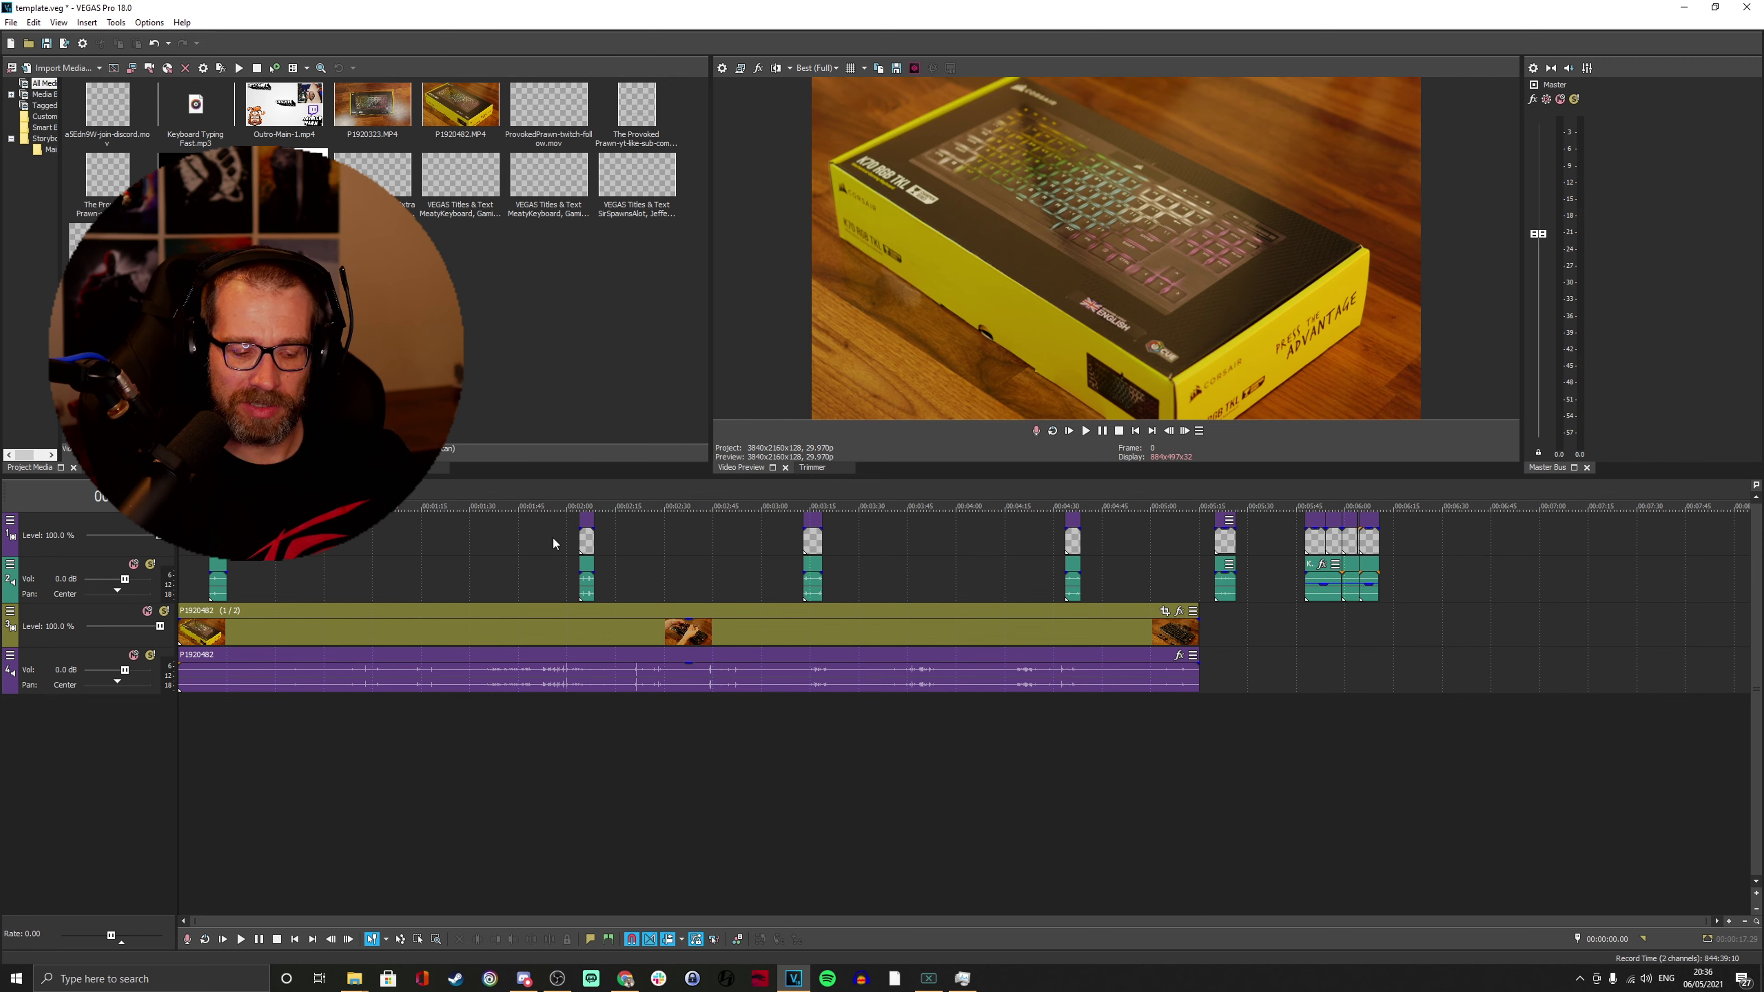
pyautogui.hotkey('ctrl', 'shift', 'm')
pyautogui.moveTo(709, 194); pyautogui.dragTo(539, 198)
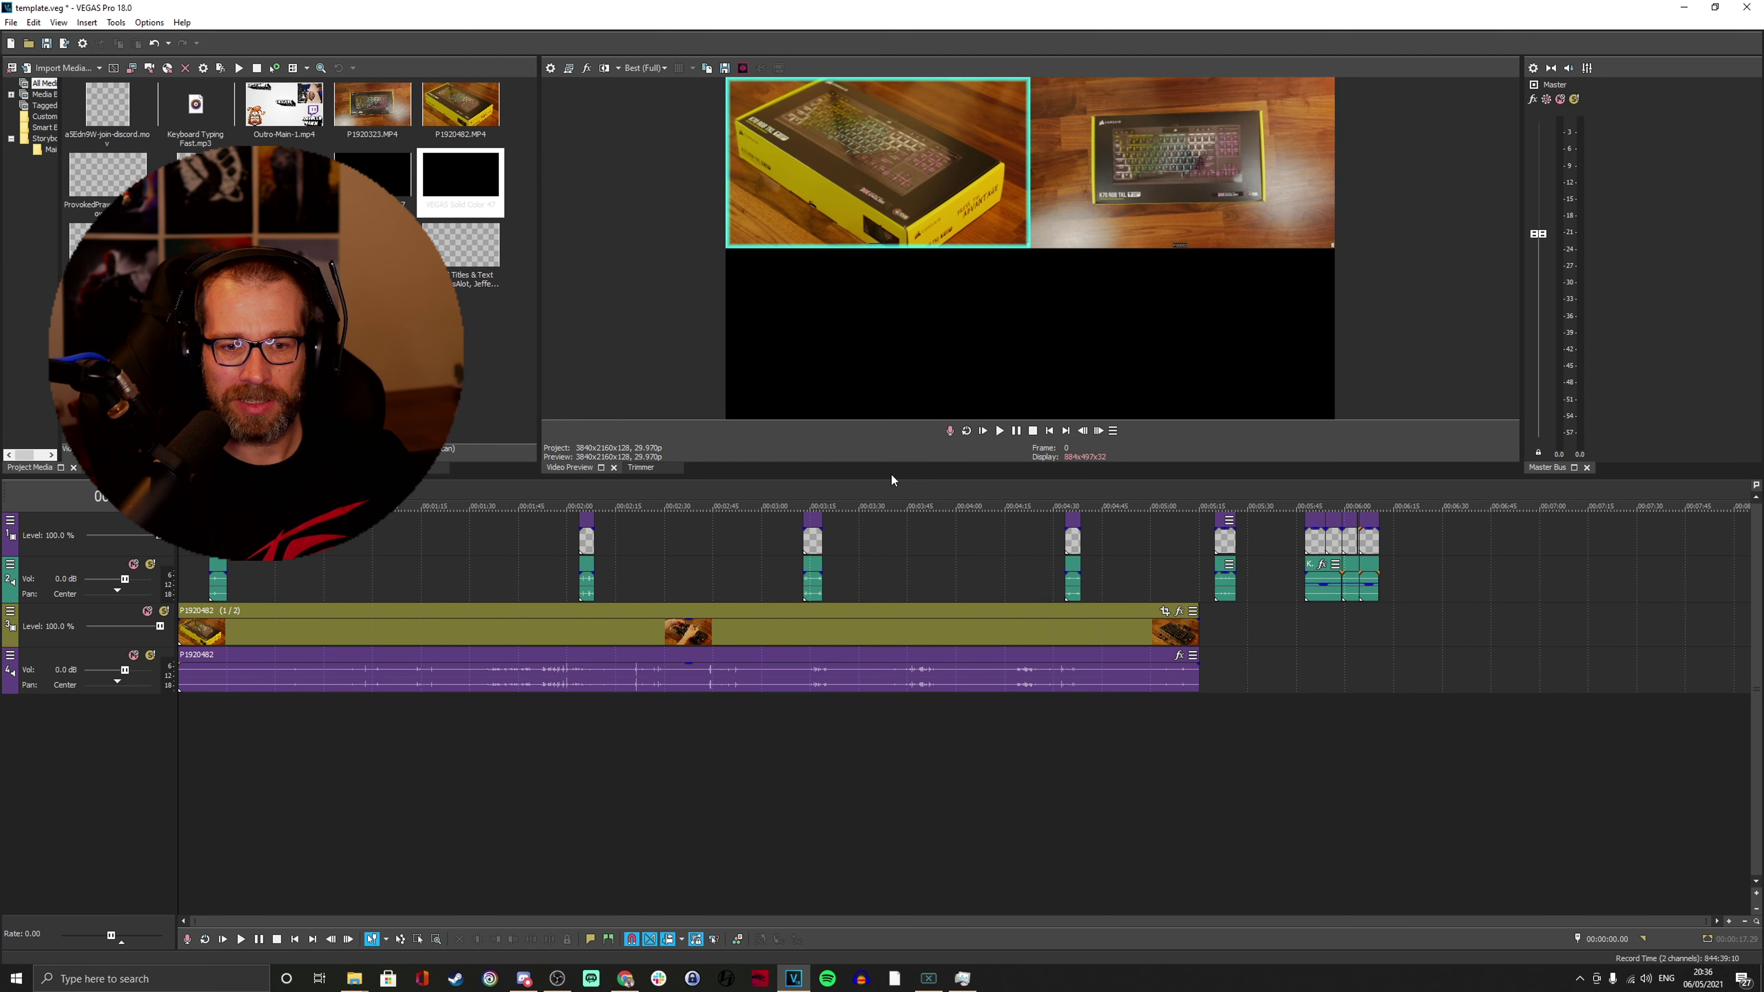
pyautogui.moveTo(891, 481); pyautogui.dragTo(900, 667)
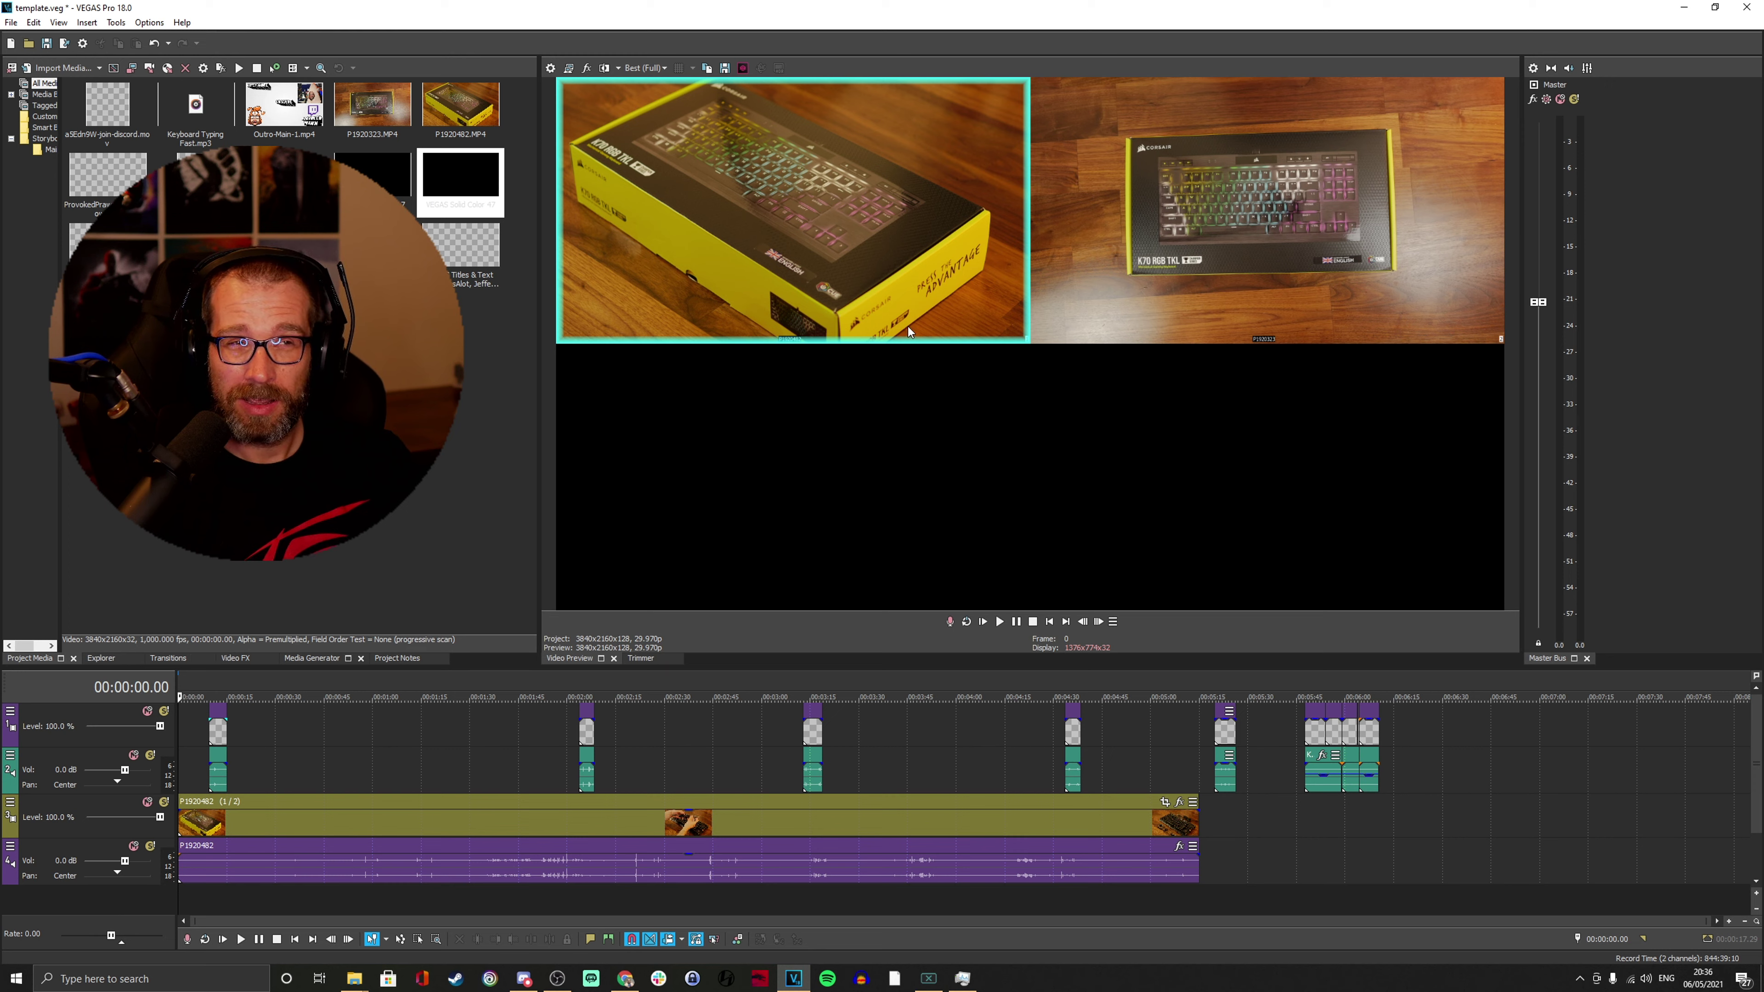
# Play the multicamera clip with the P1920323 angle active from the start, and cut to the P1920482 angle at 00:00:06.25.
pyautogui.press('space')
pyautogui.press('2')
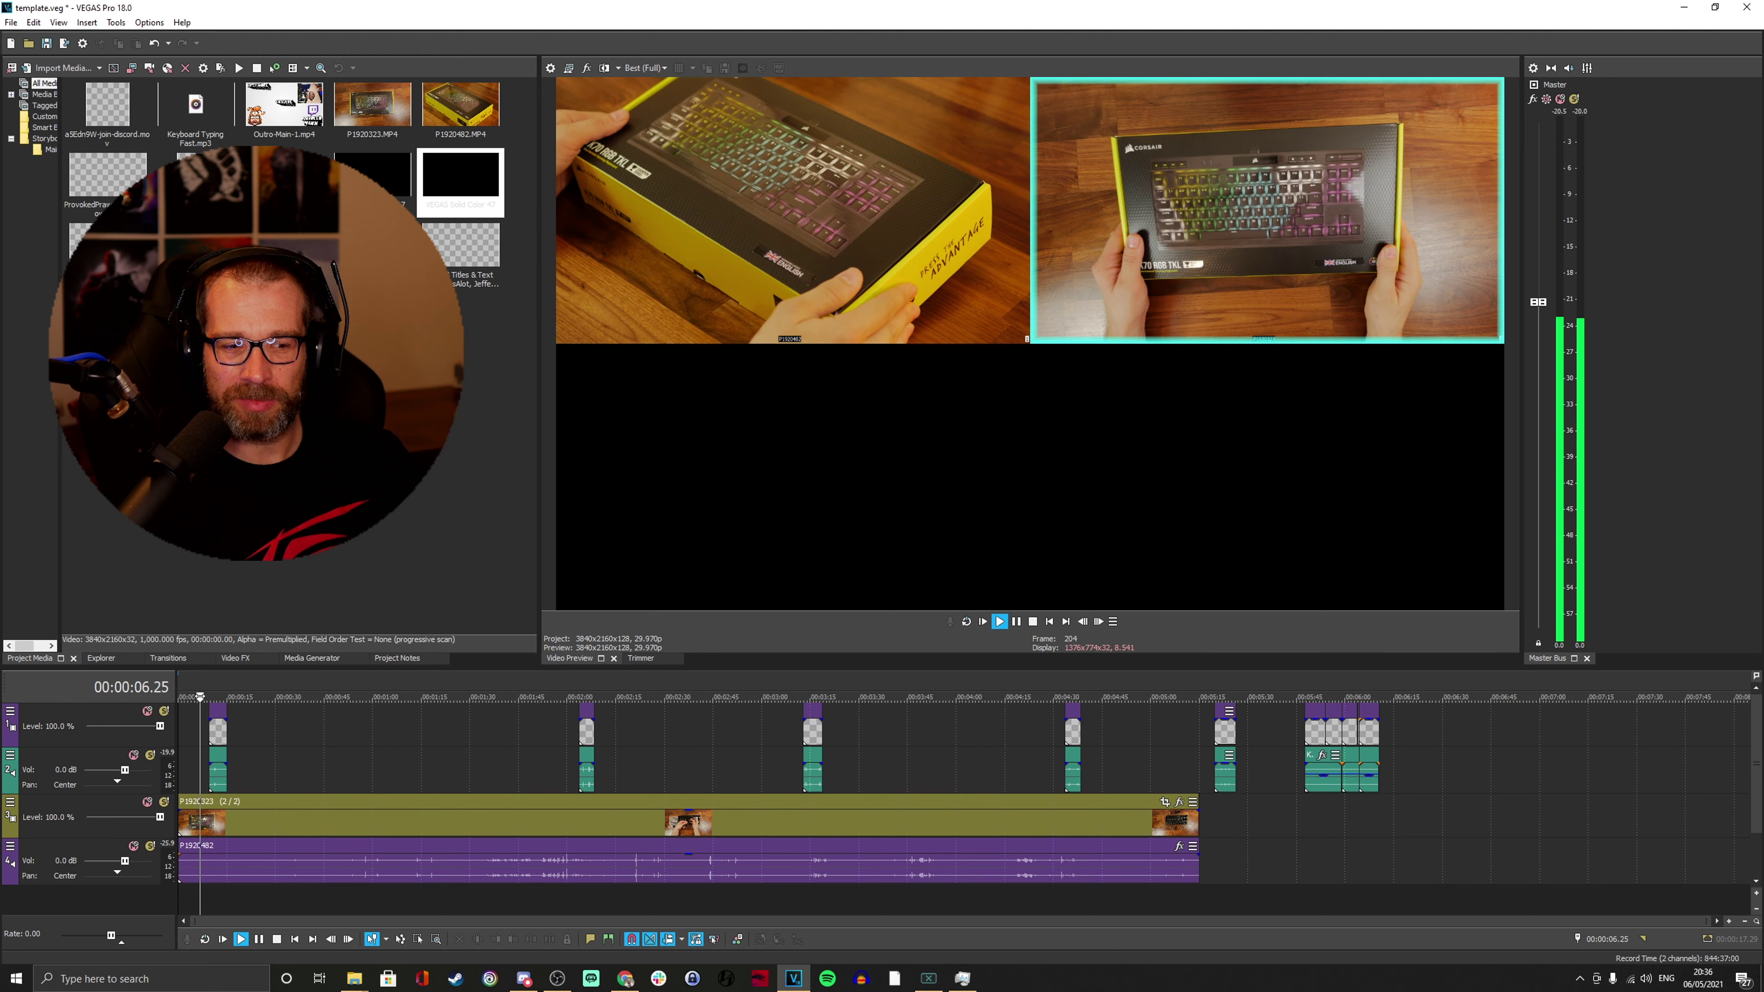
pyautogui.press('space')
pyautogui.click(819, 327)
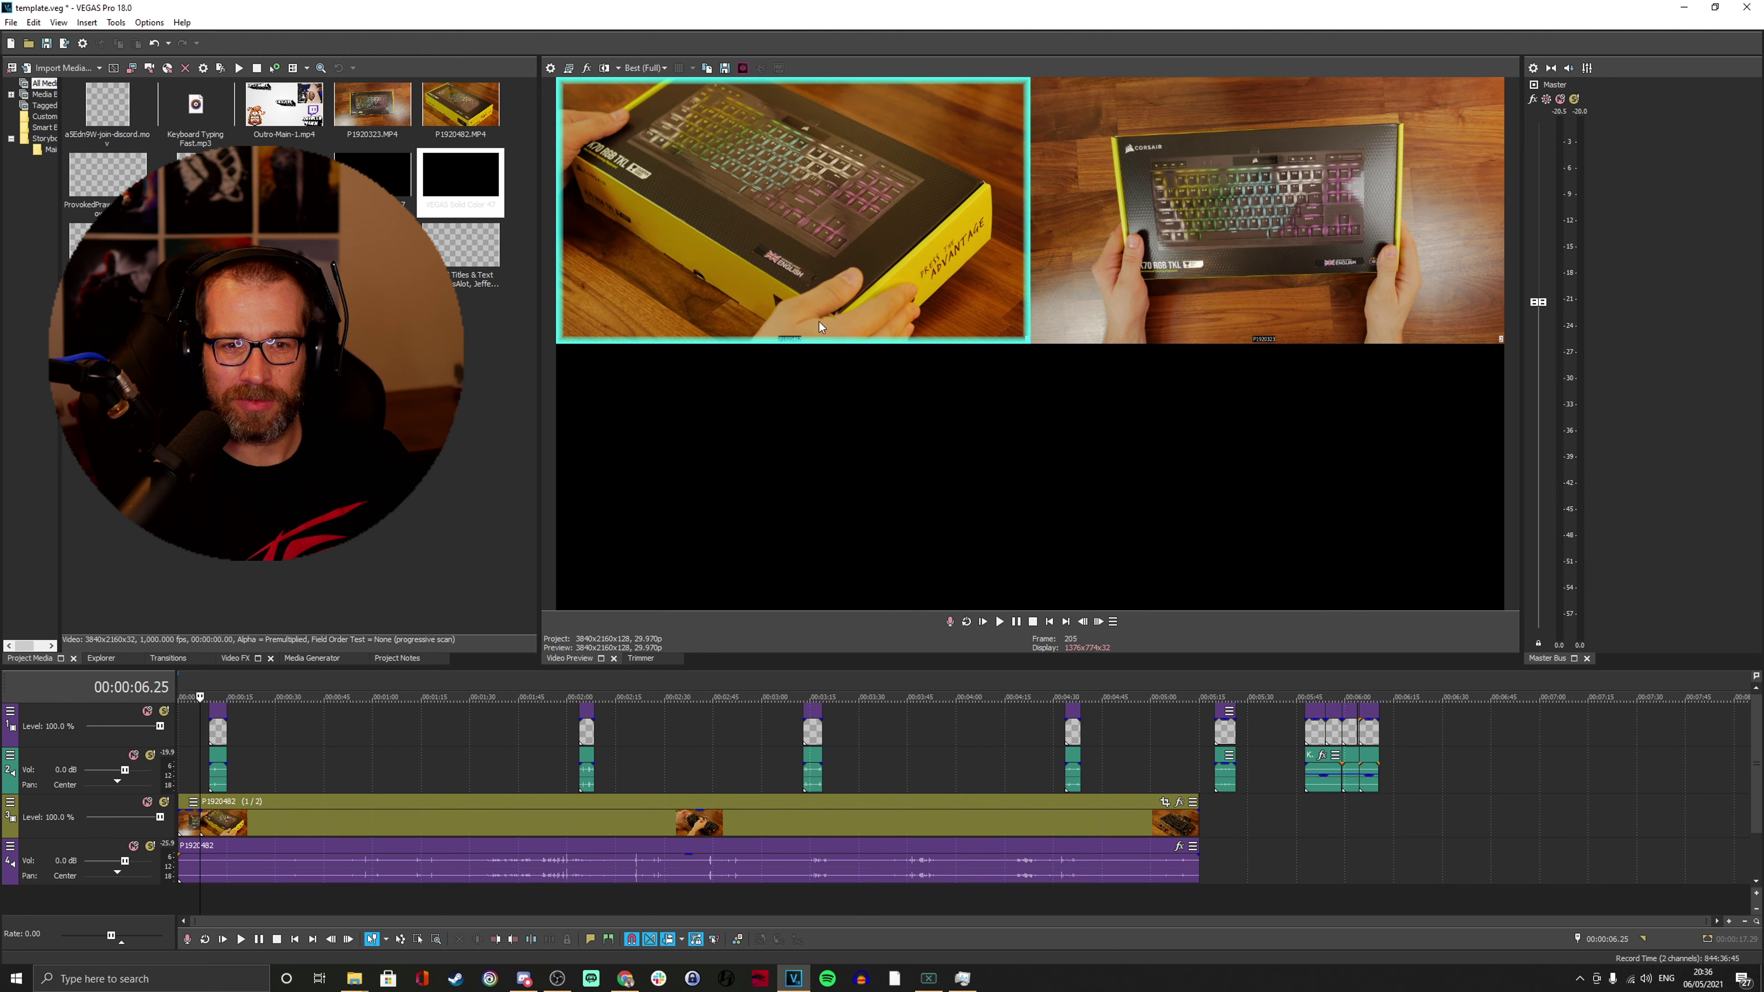
# Split the P1920482 audio at 00:00:06.25, play on and cut to the P1920323 angle at 00:00:15.20.
pyautogui.click(229, 856)
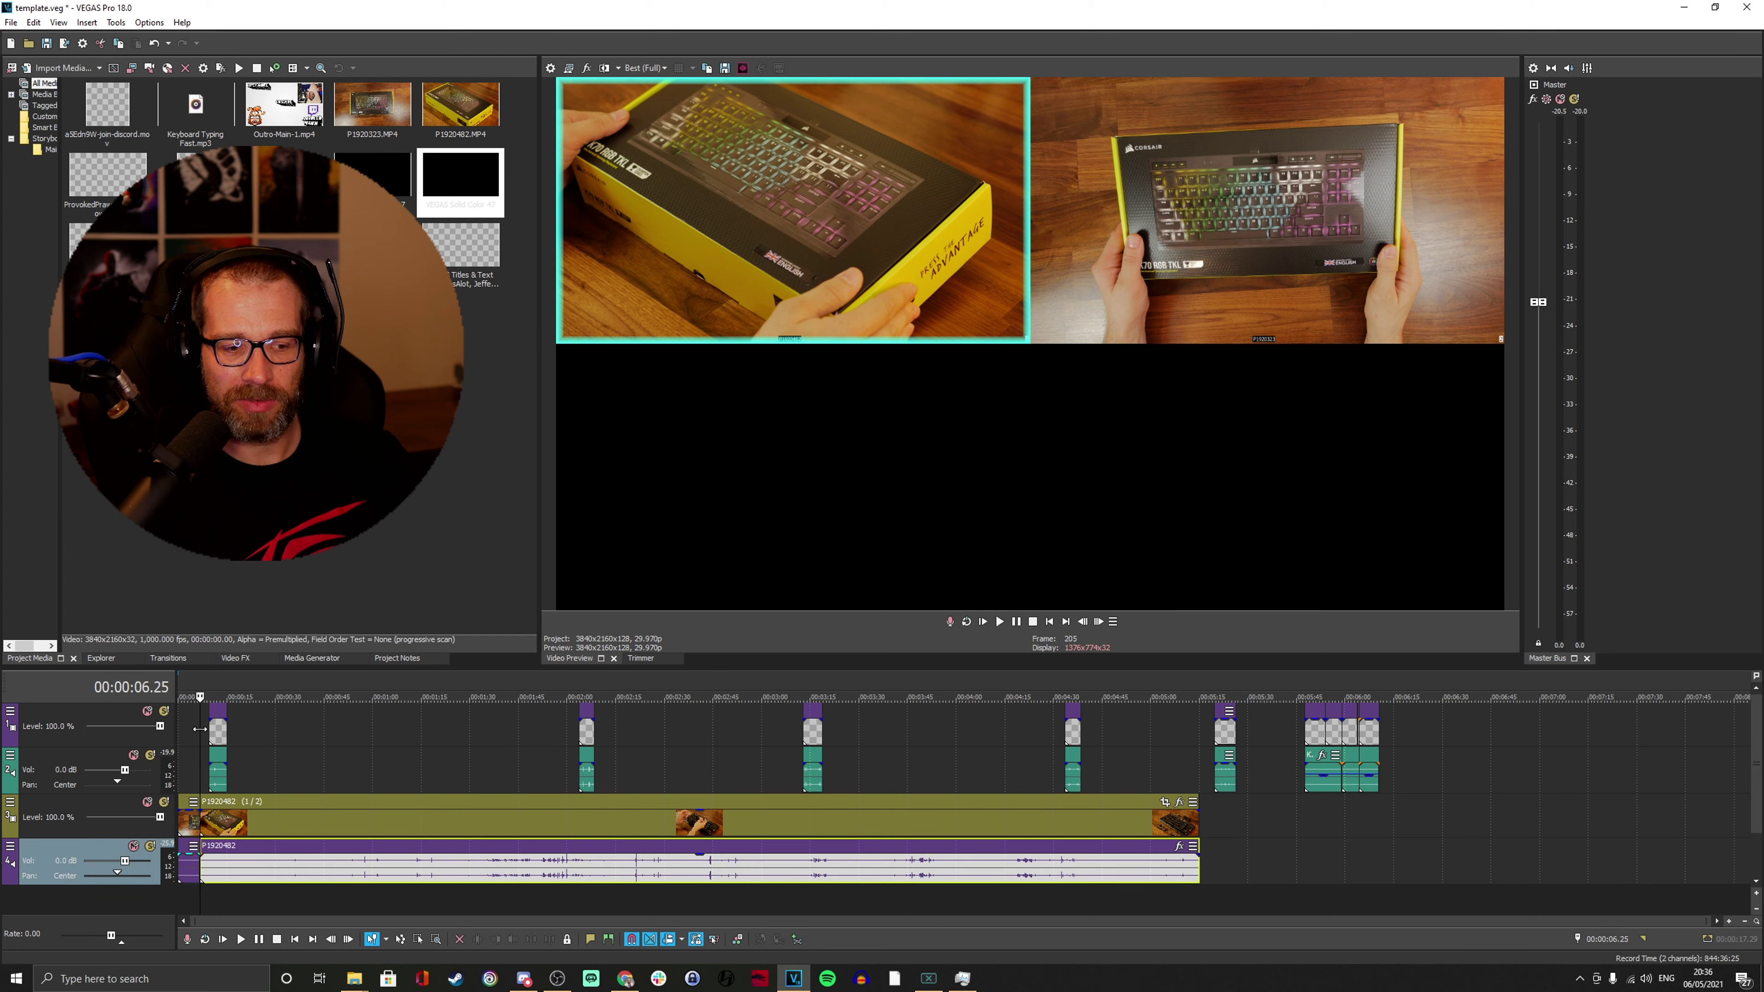
pyautogui.press('space')
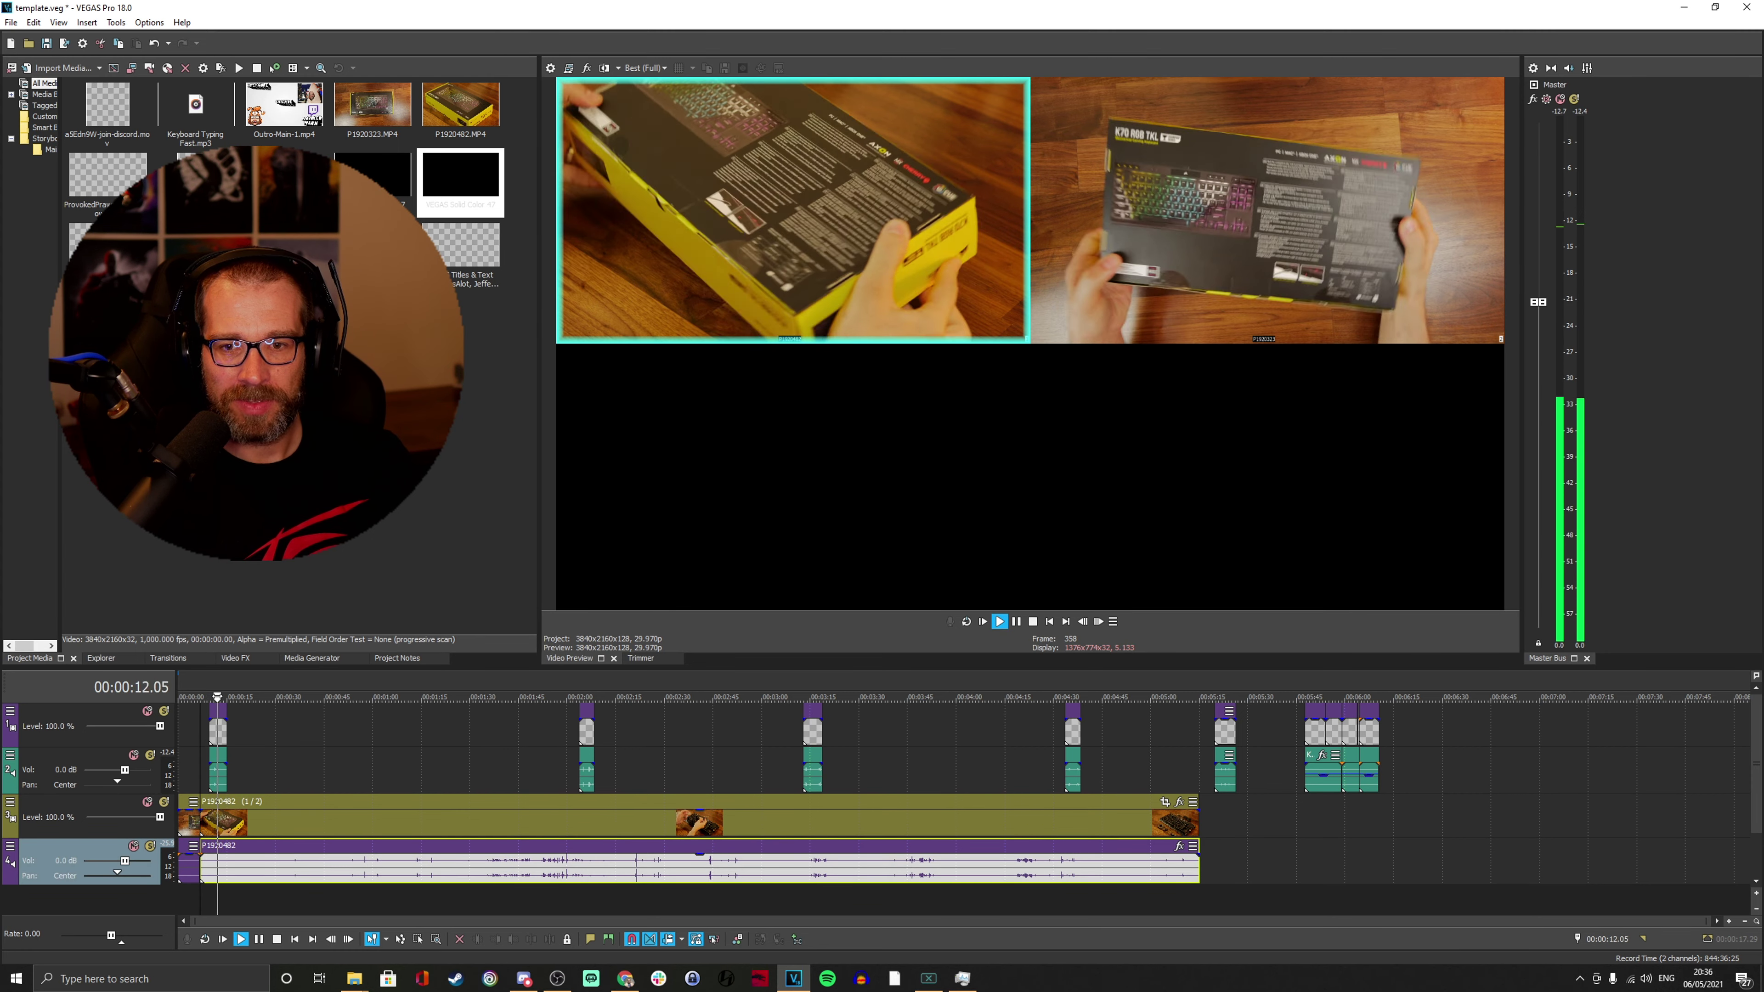
pyautogui.click(1279, 207)
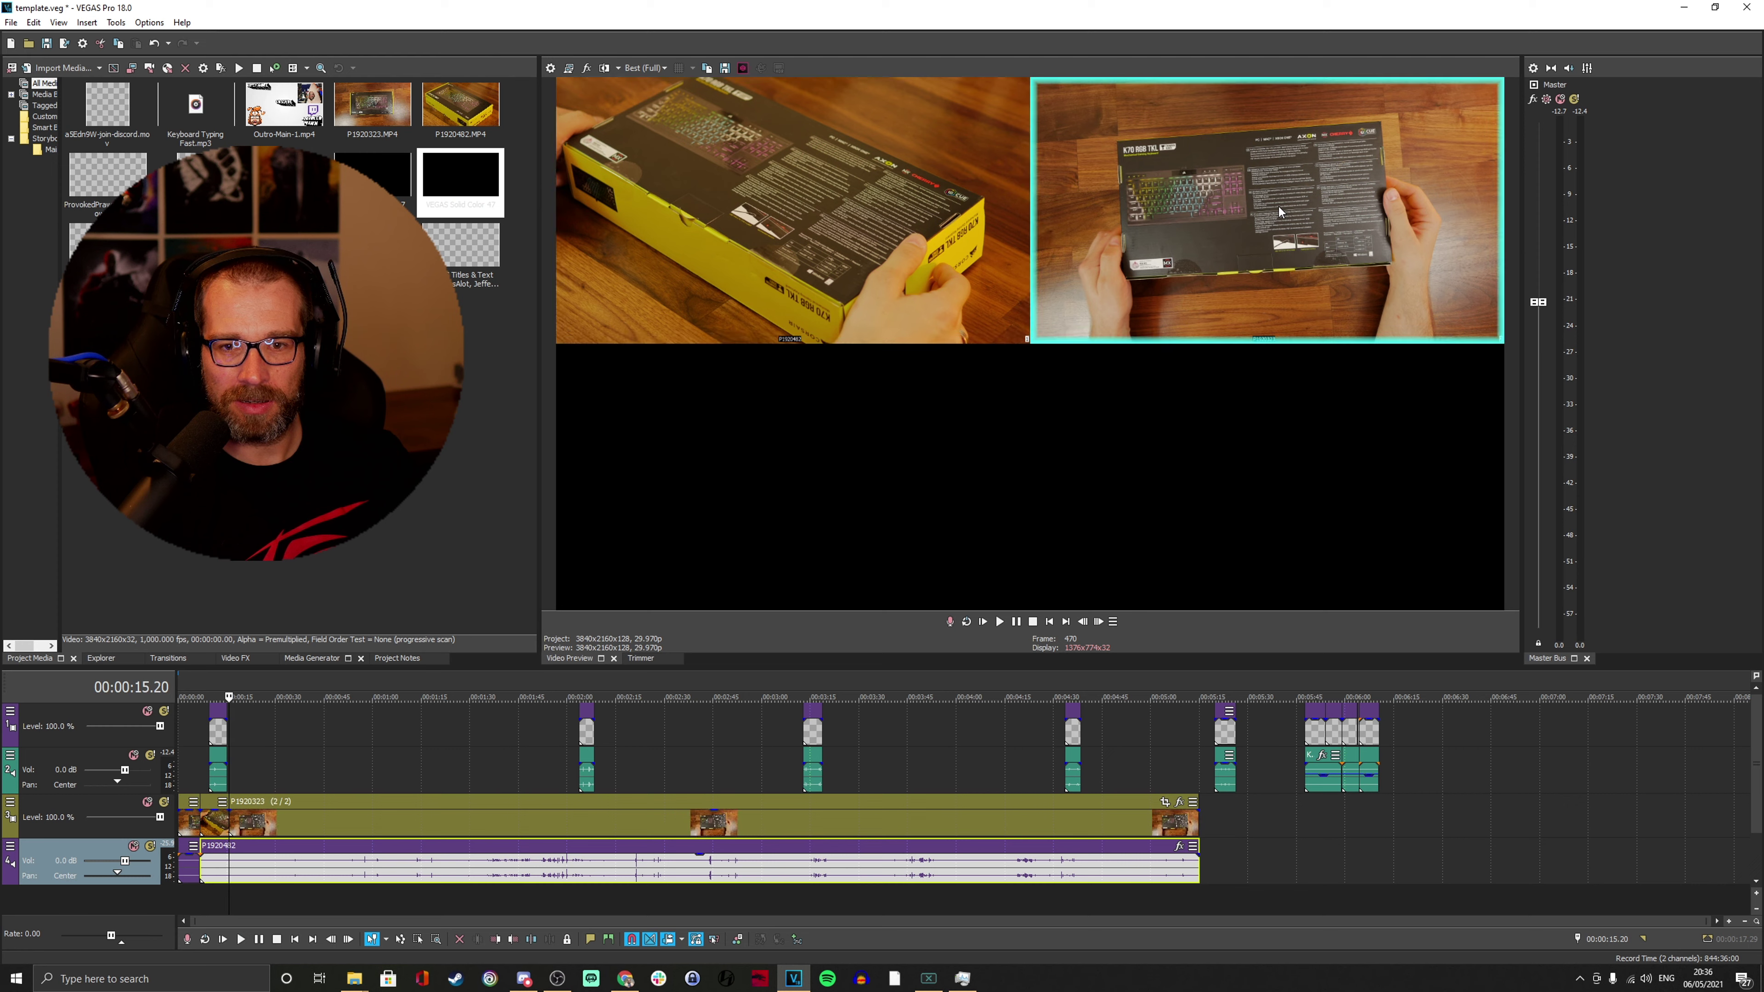
# Split the audio at 00:00:15.20, then play on and split both video and audio at 00:00:21.27.
pyautogui.press('space')
pyautogui.press('space')
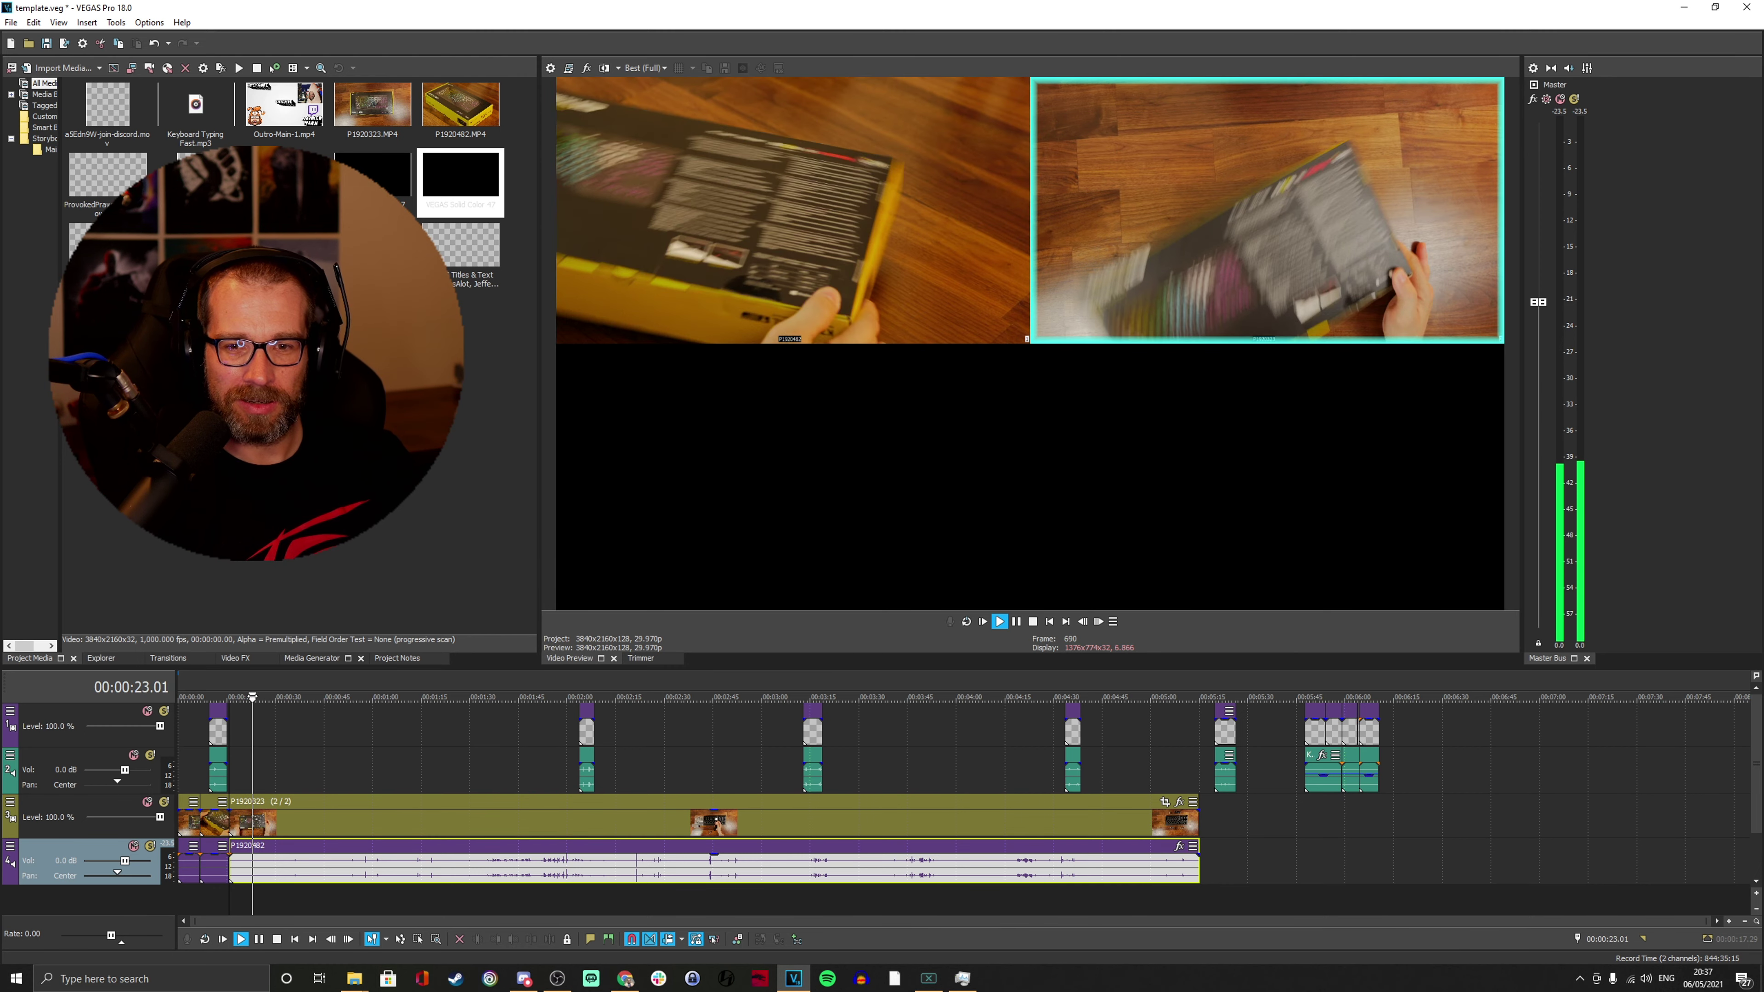
pyautogui.press('space')
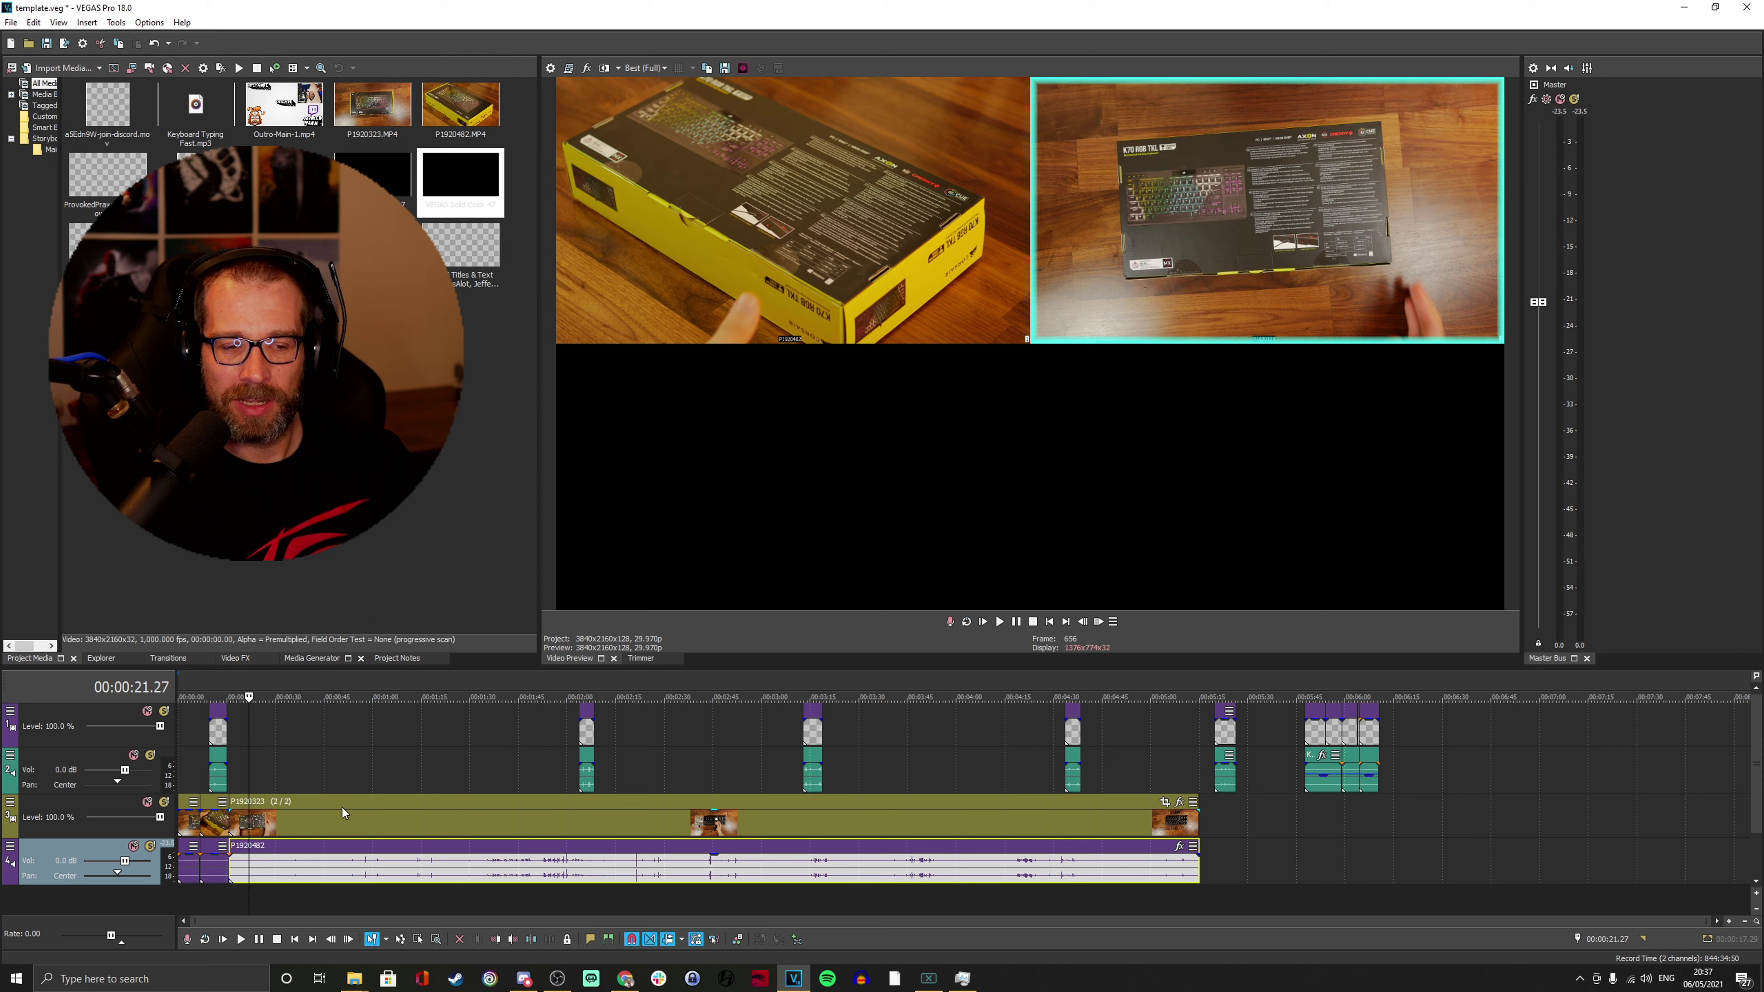
pyautogui.press('s')
pyautogui.click(271, 819)
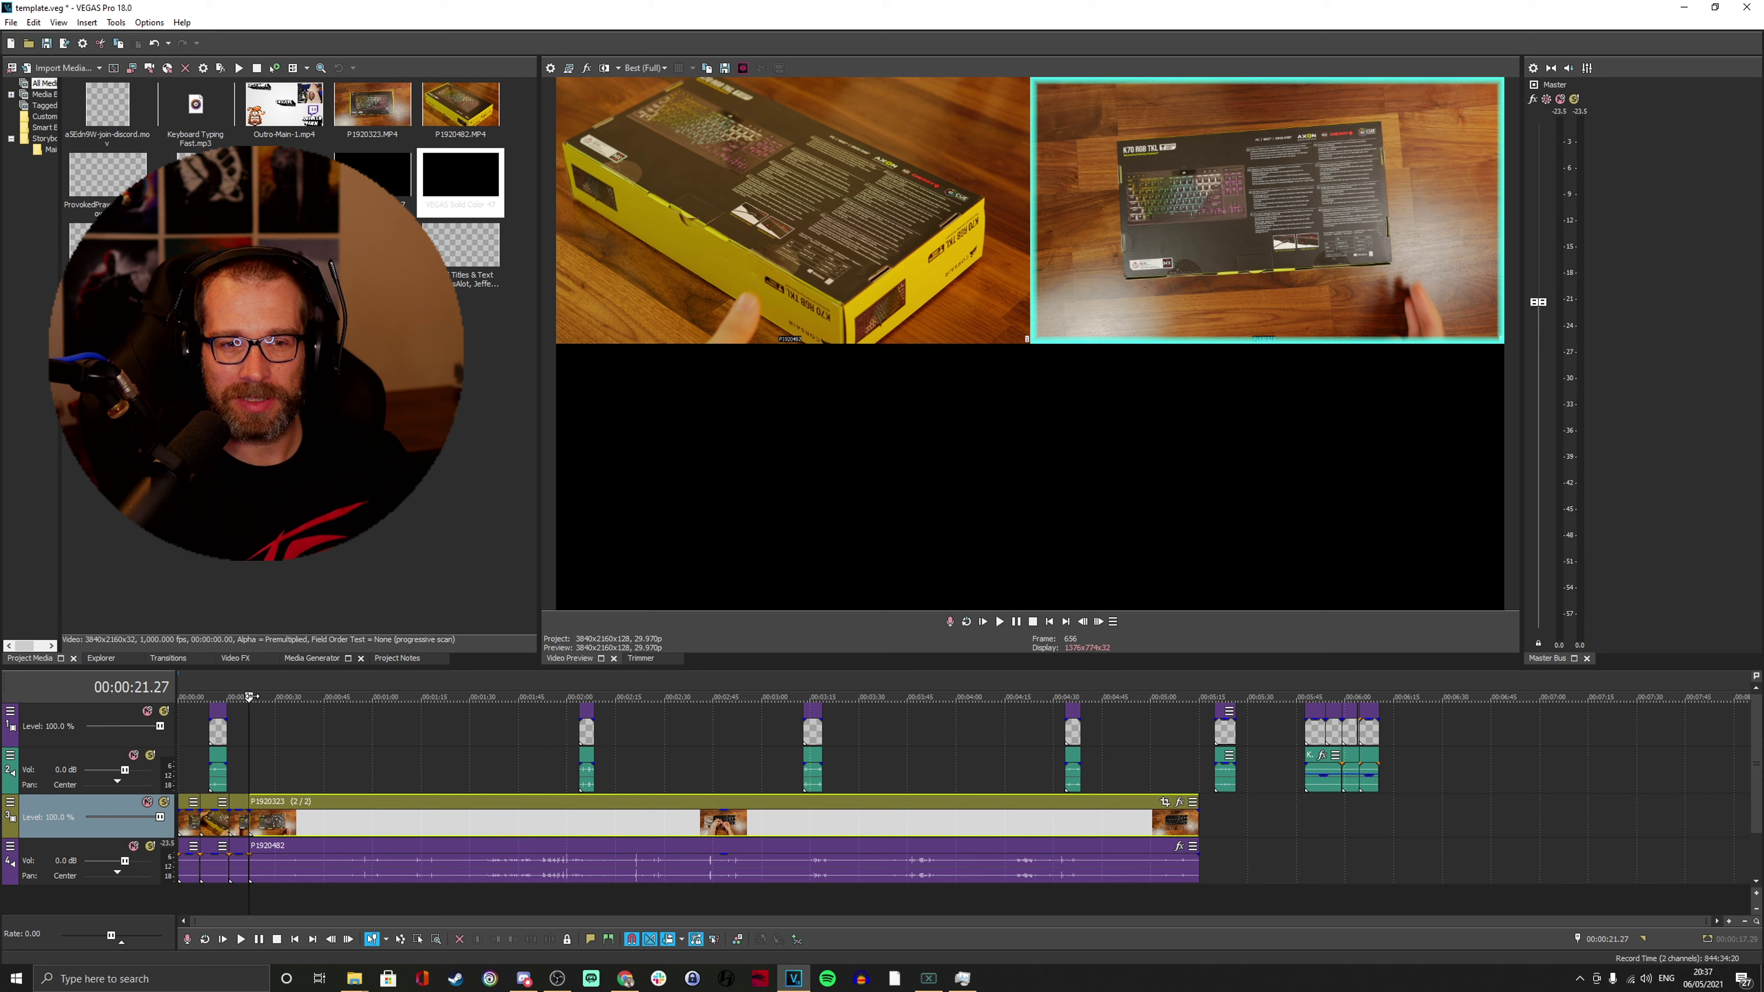
# Switch to the P1920482 angle at 00:00:31.22 and delete the video and audio section from 00:00:21.27 to that point, closing the gap.
pyautogui.press('space')
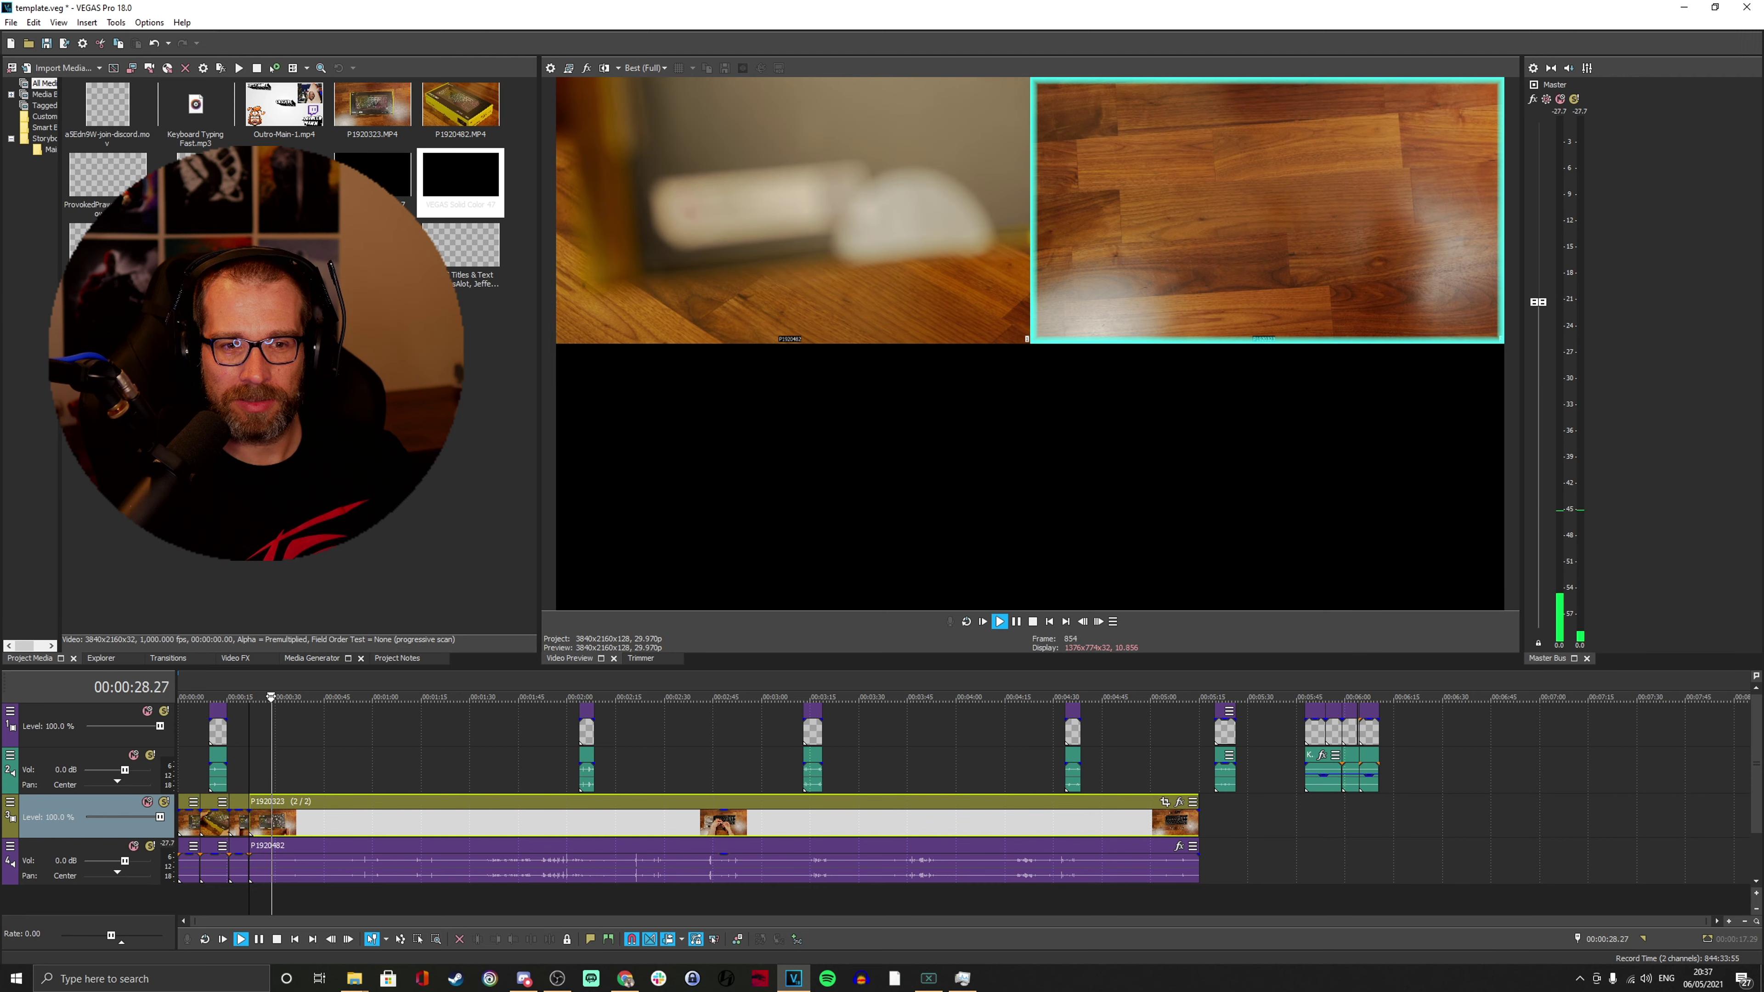
pyautogui.press('space')
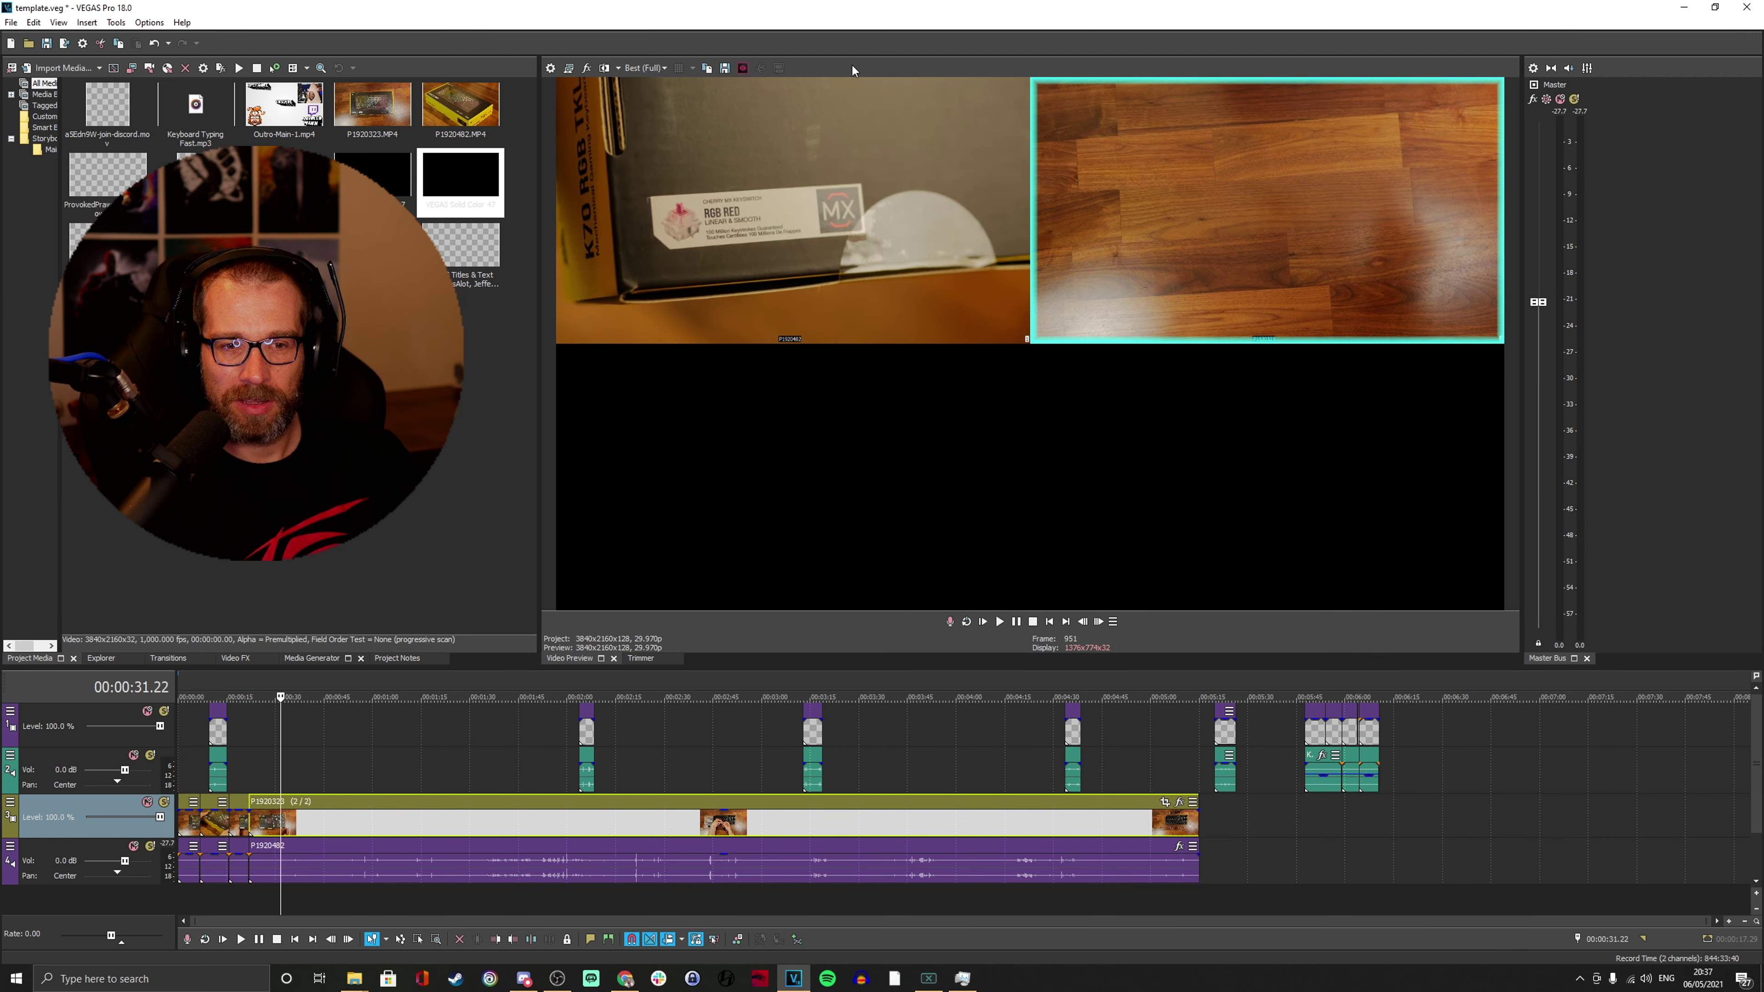
pyautogui.click(838, 120)
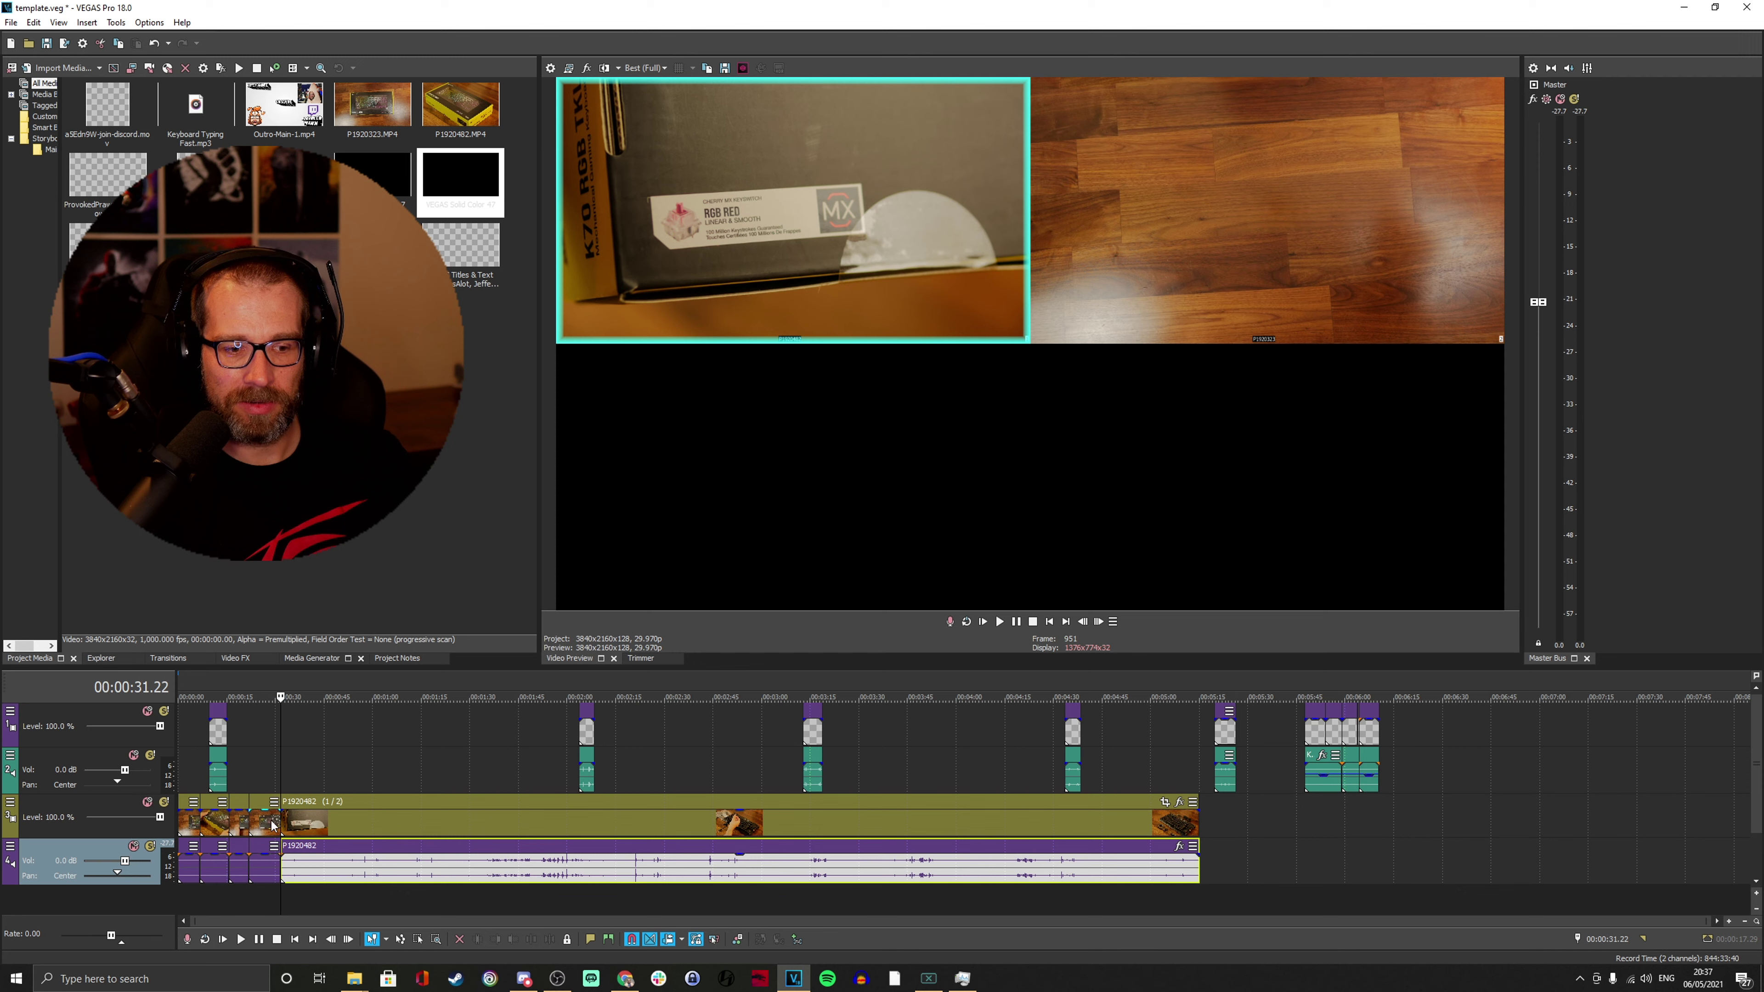
pyautogui.click(264, 863)
pyautogui.press('Delete')
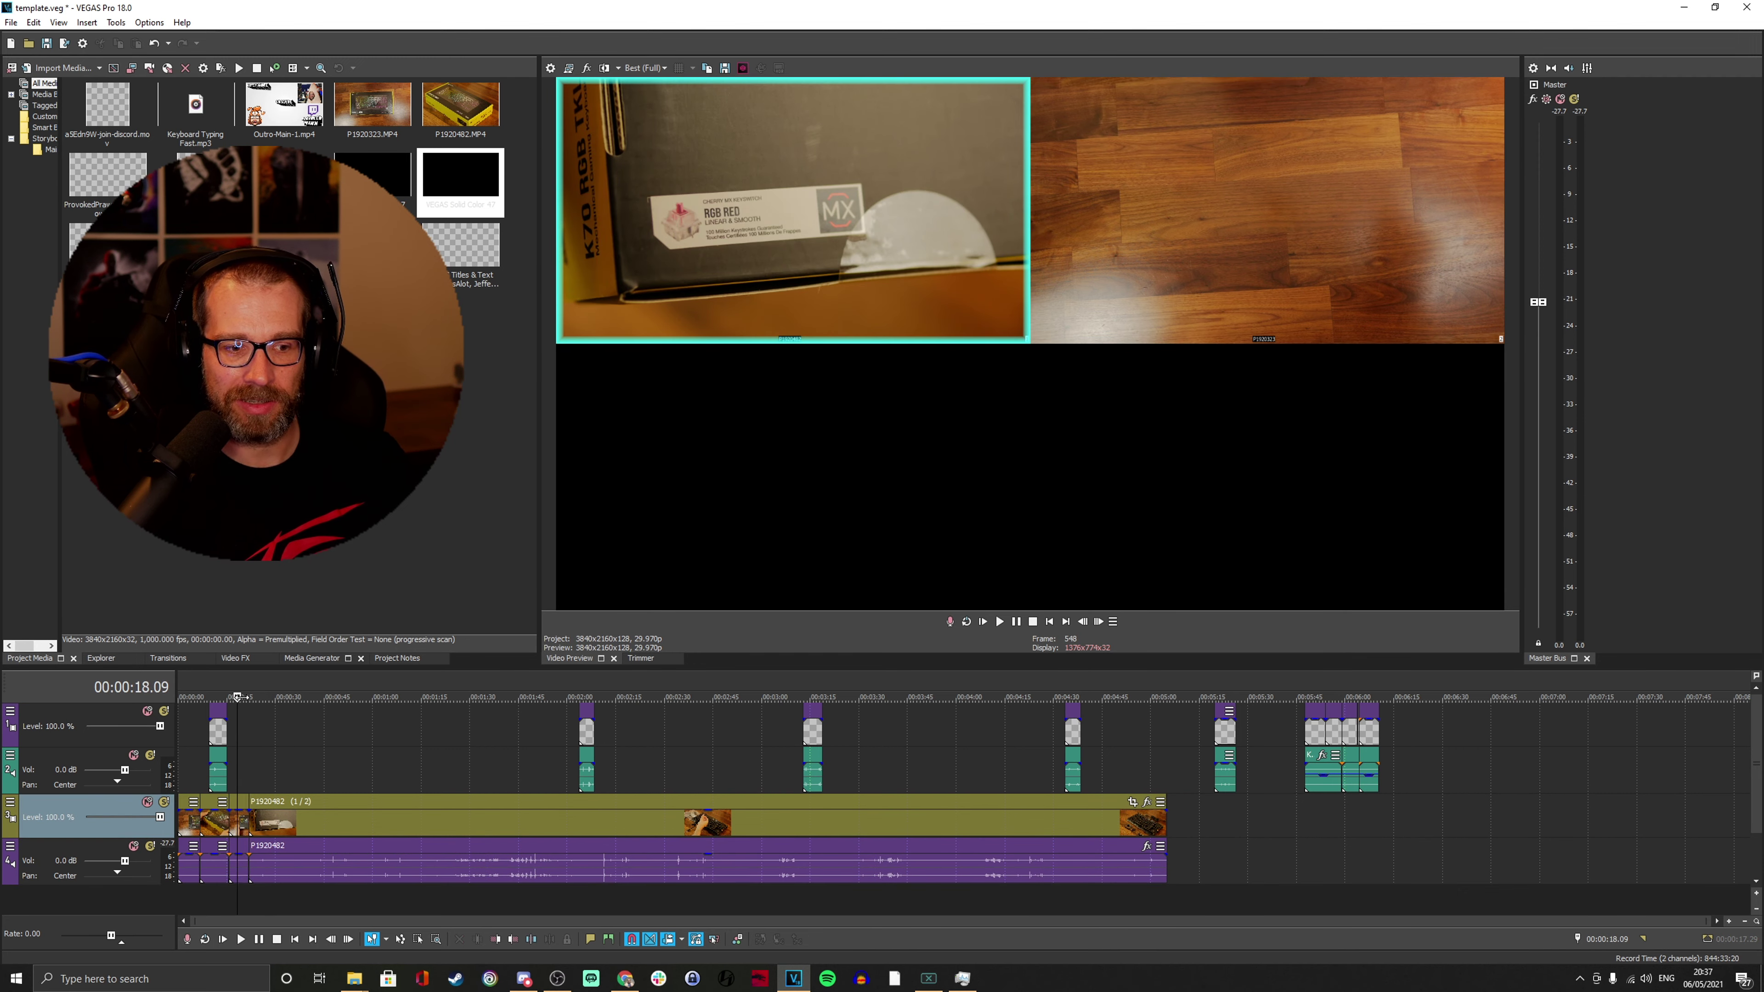
# Review the edit from 00:00:18.09 and split the P1920482 video and audio at about 00:00:24.
pyautogui.click(237, 697)
pyautogui.press('space')
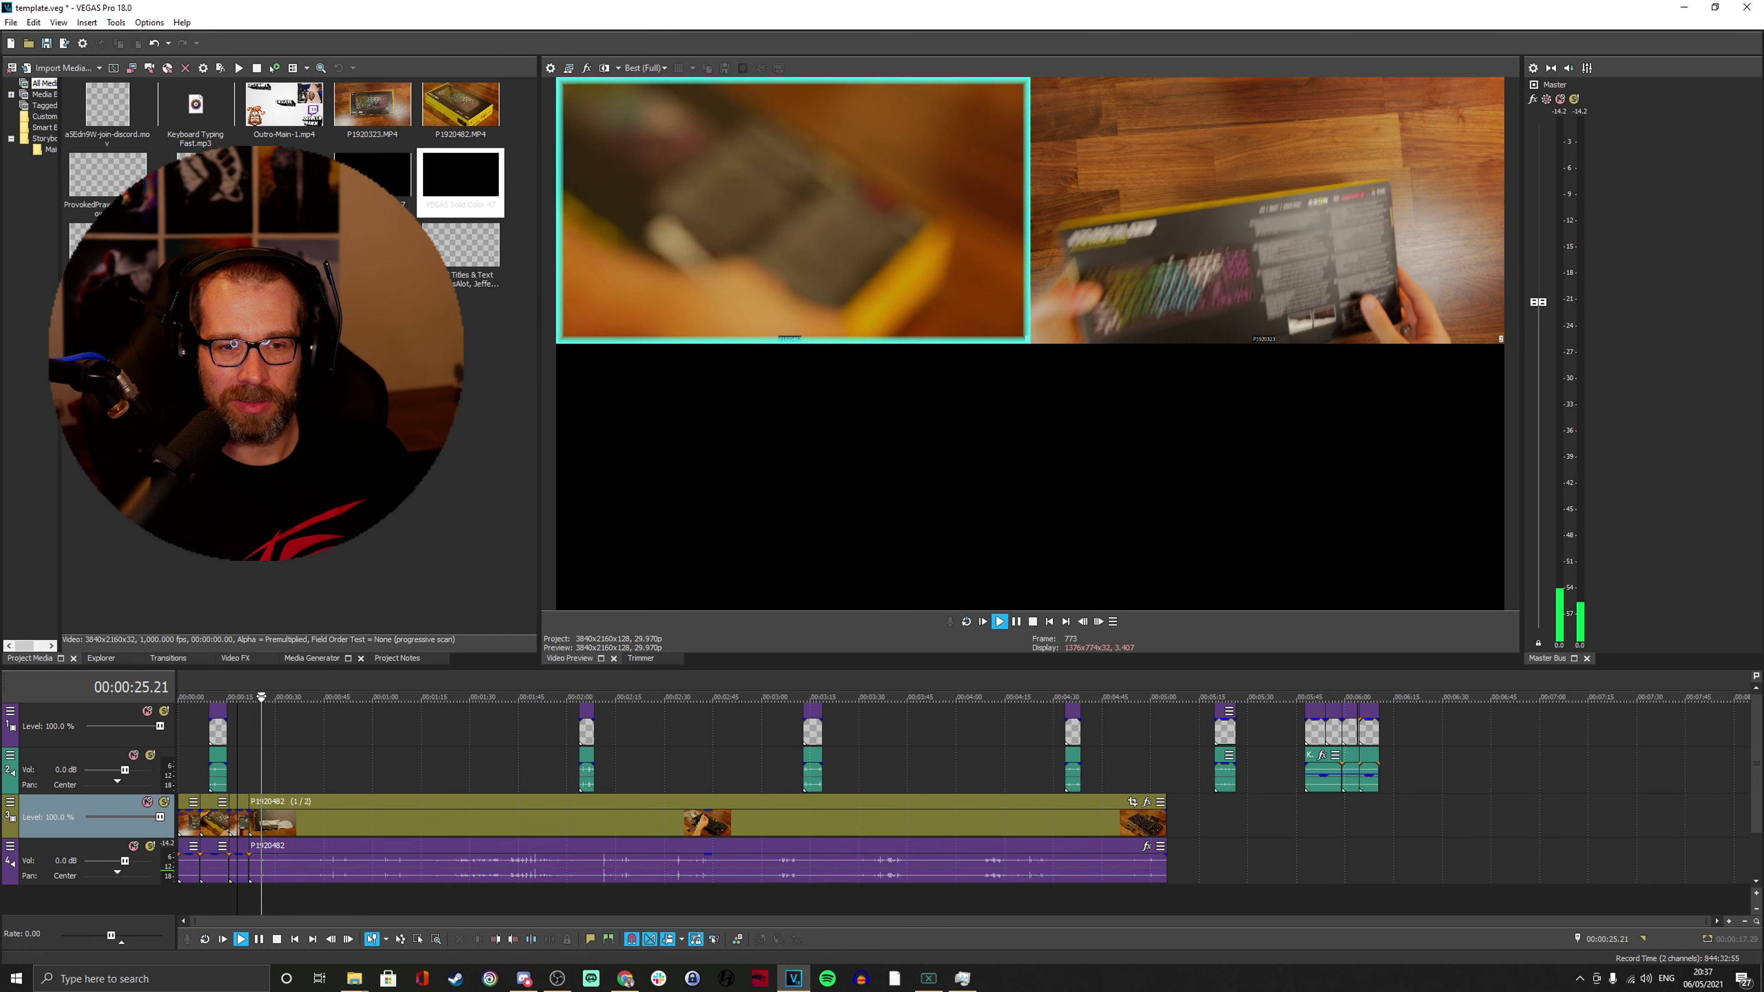
pyautogui.scroll(5, 440, 702)
pyautogui.press('space')
pyautogui.press('j')
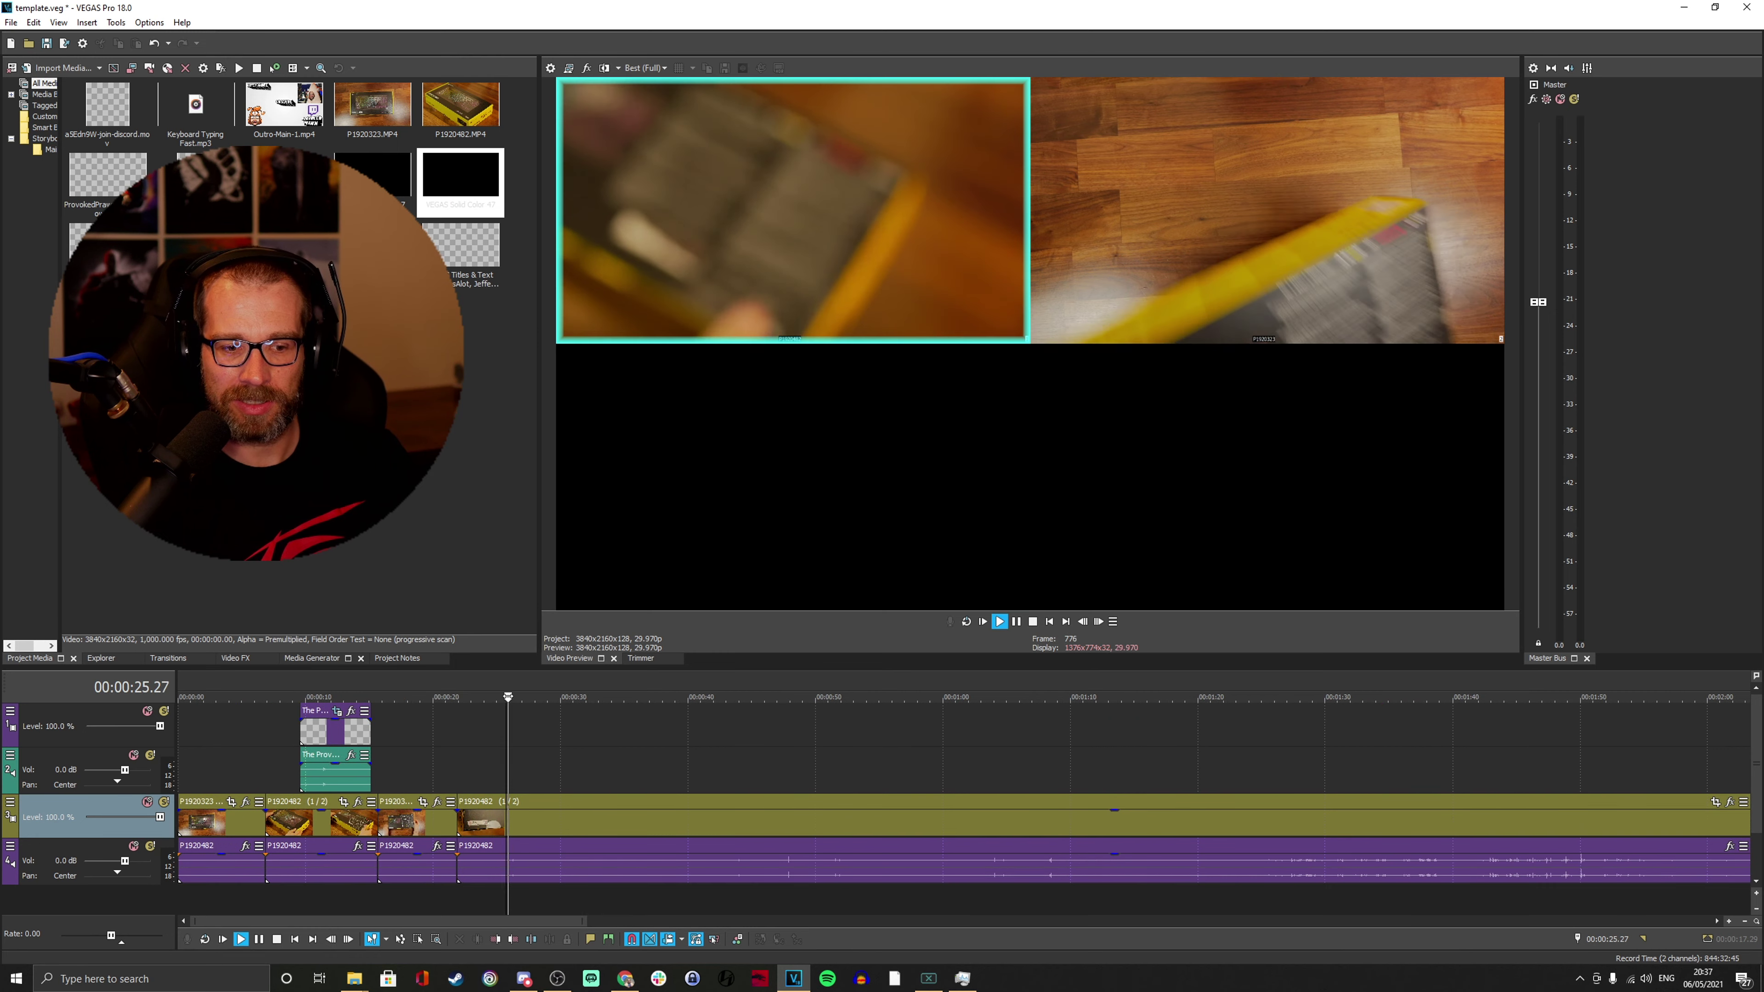
pyautogui.press('l')
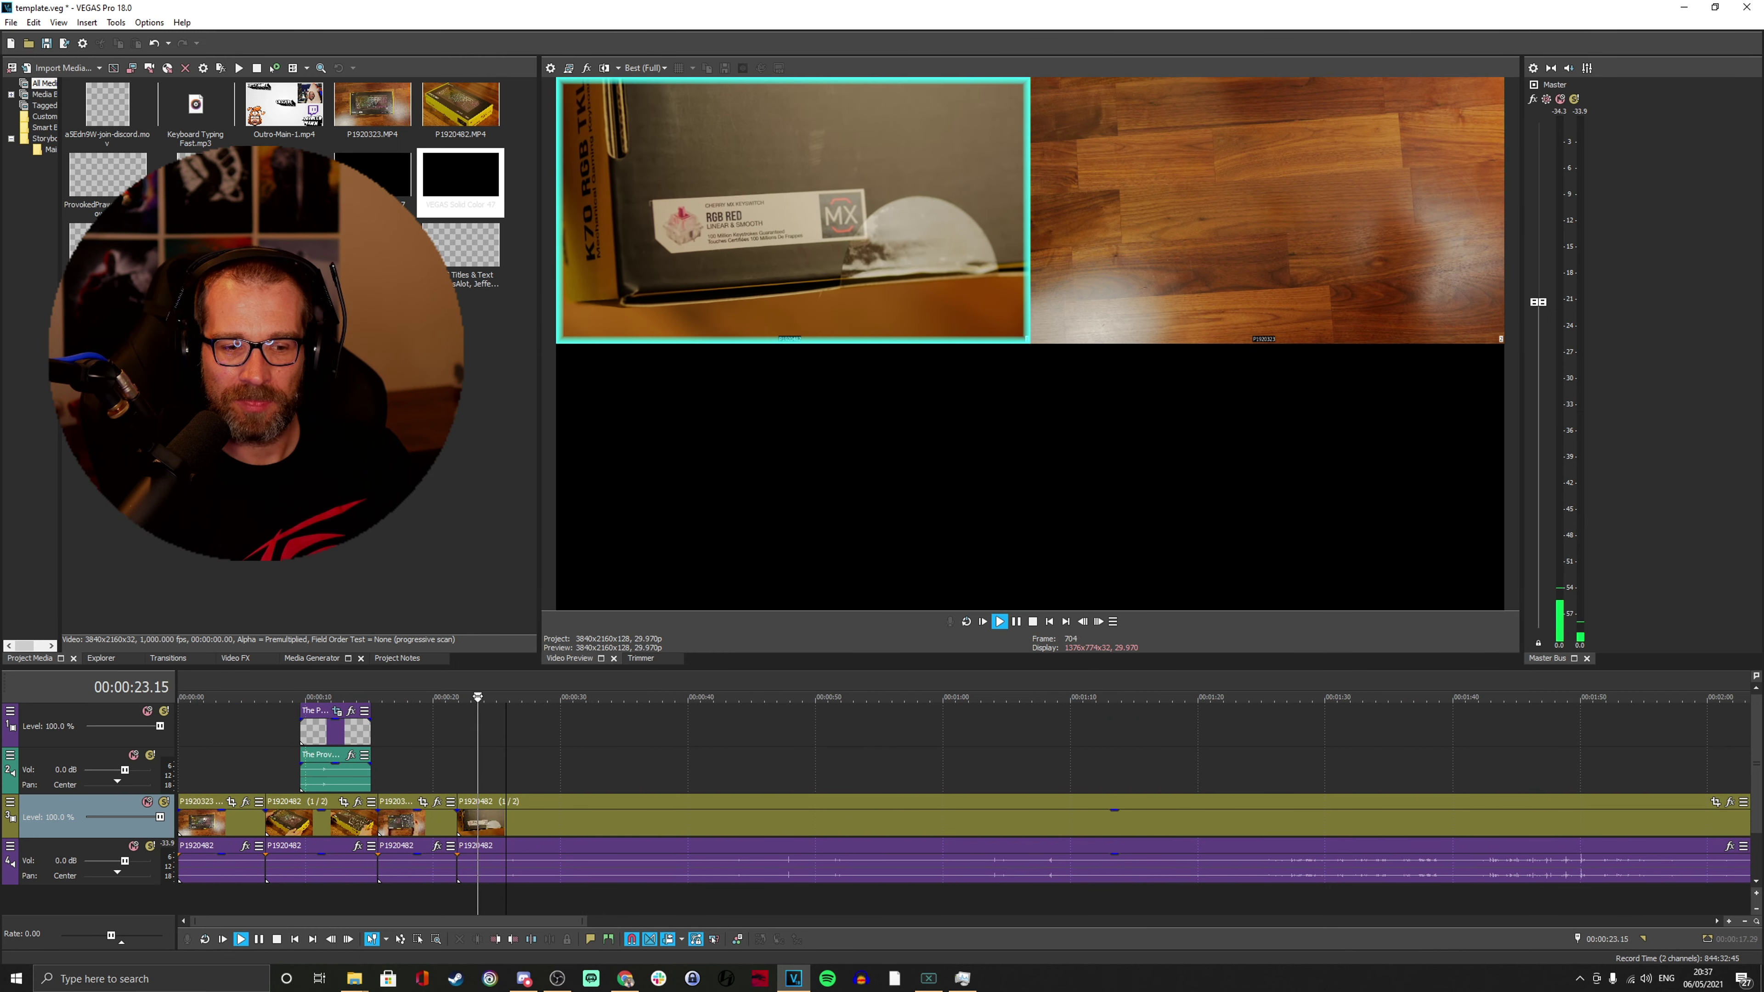
pyautogui.press('space')
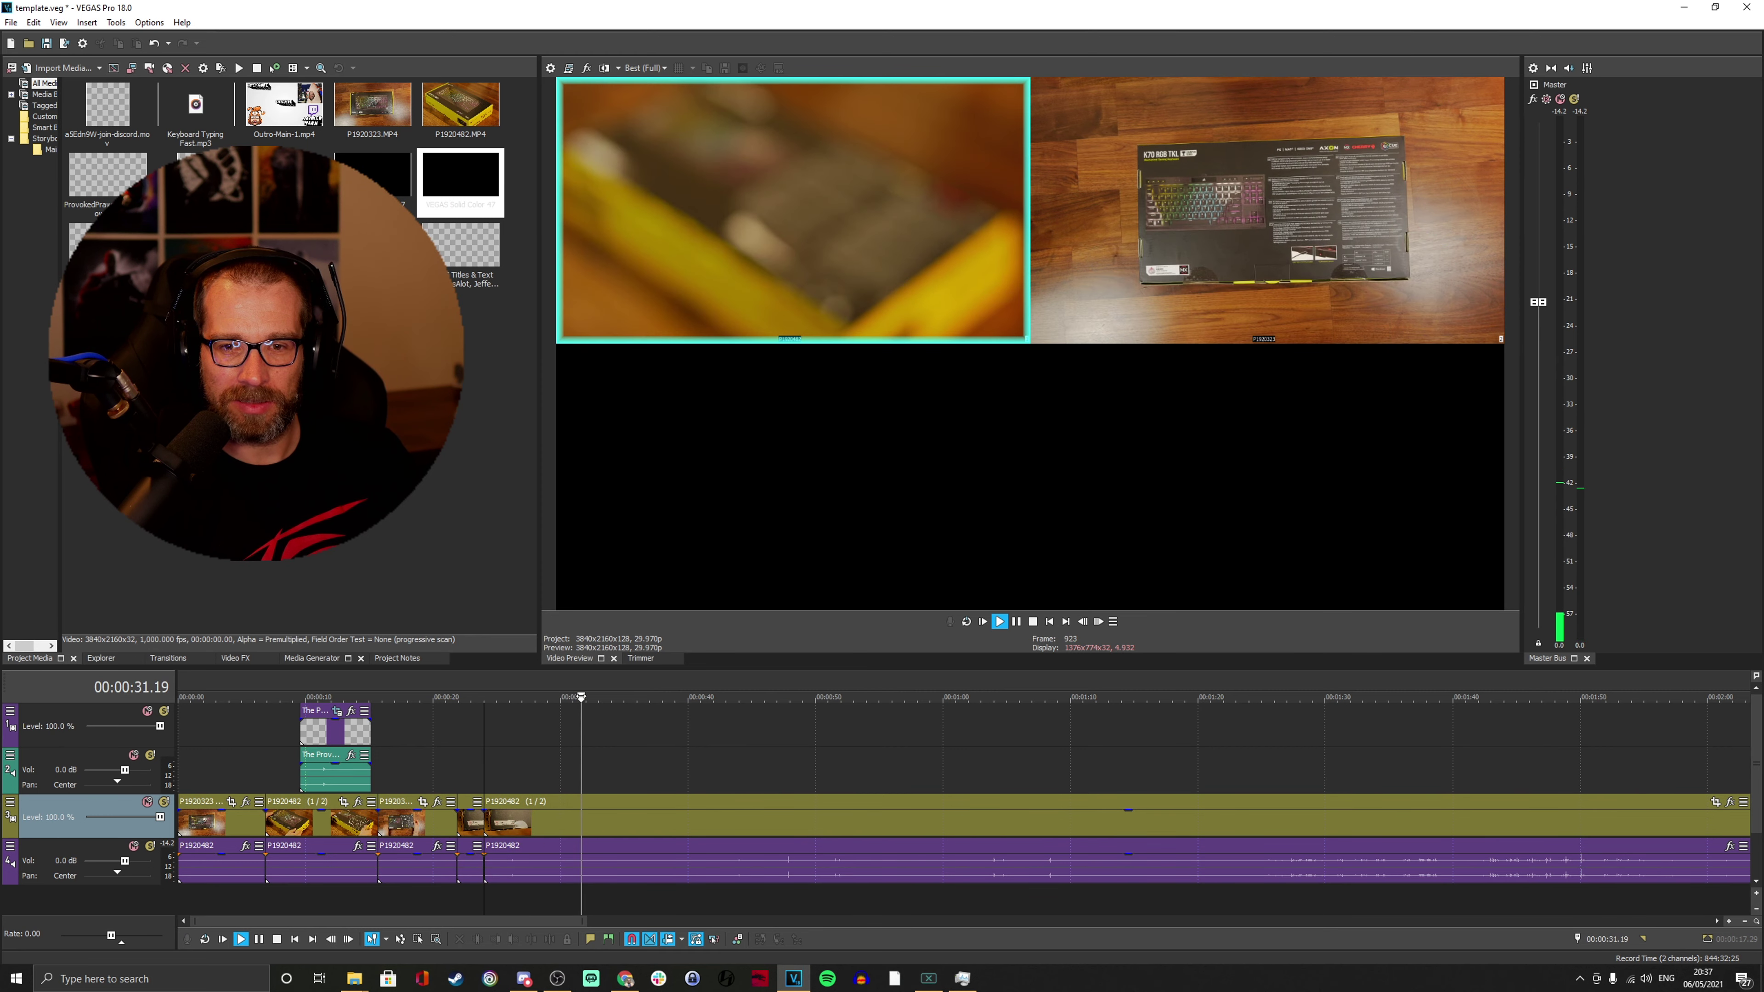
# Cut to the P1920323 angle at 00:00:31.25 and back to P1920482 at 00:00:45.02, splitting the audio at both cuts.
pyautogui.click(1227, 330)
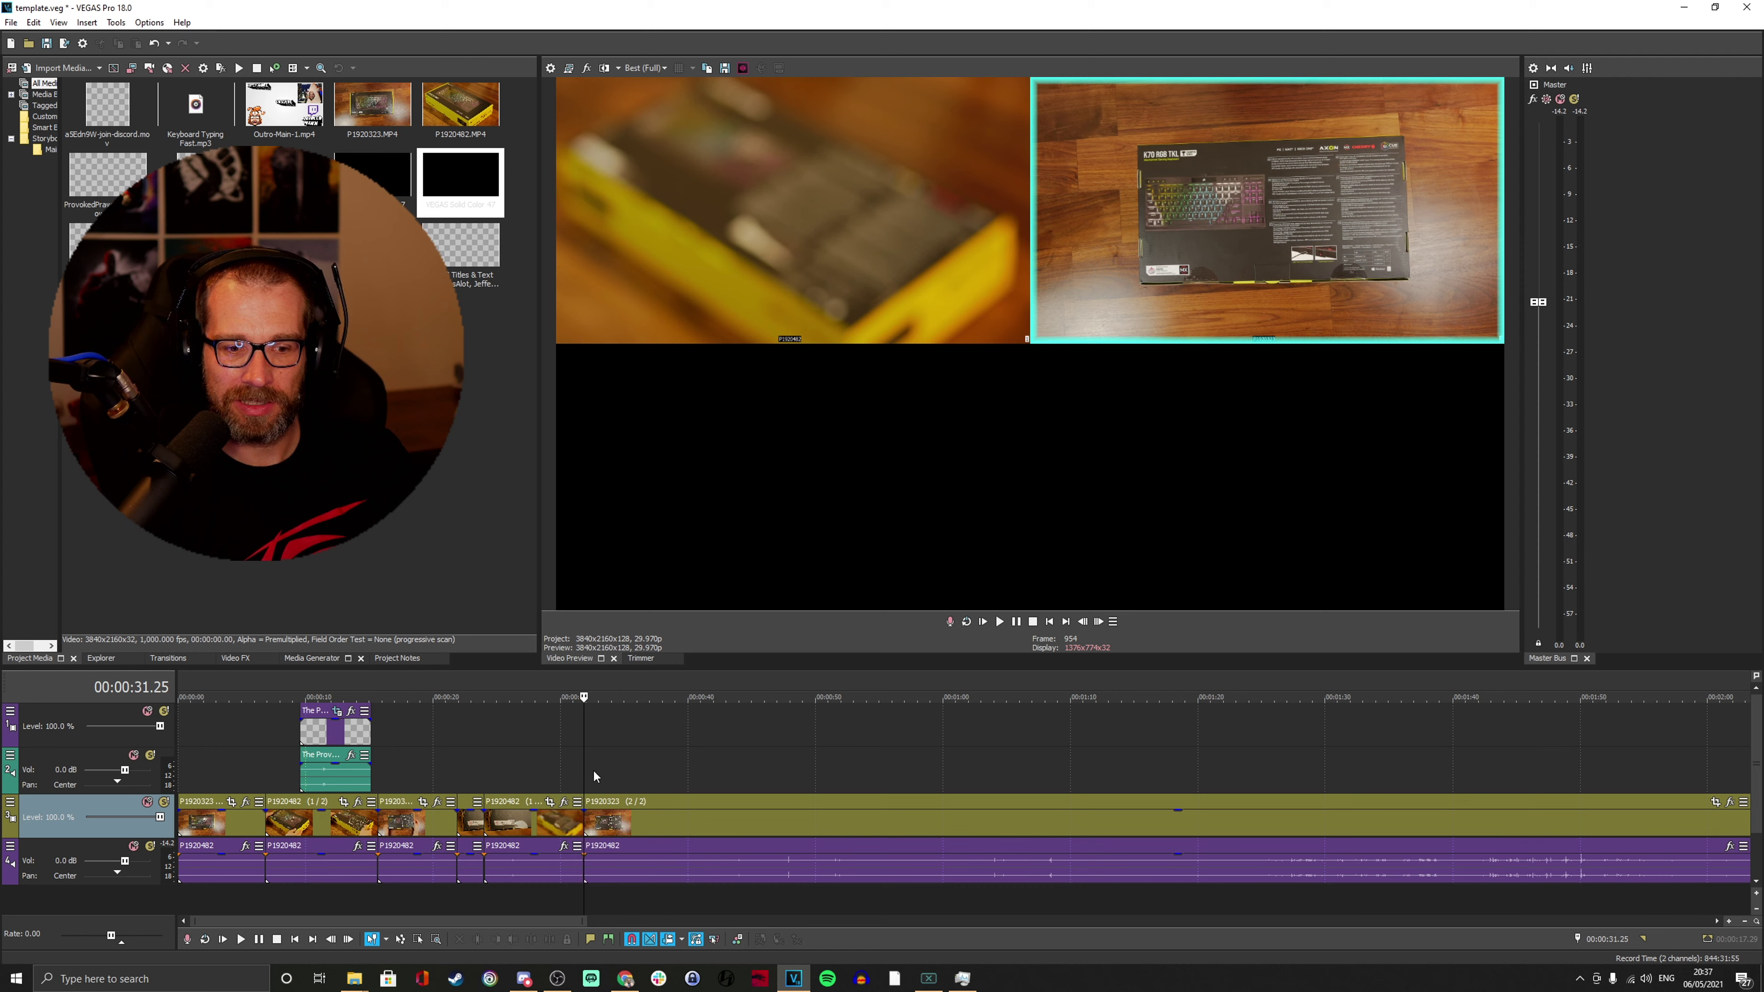
pyautogui.press('space')
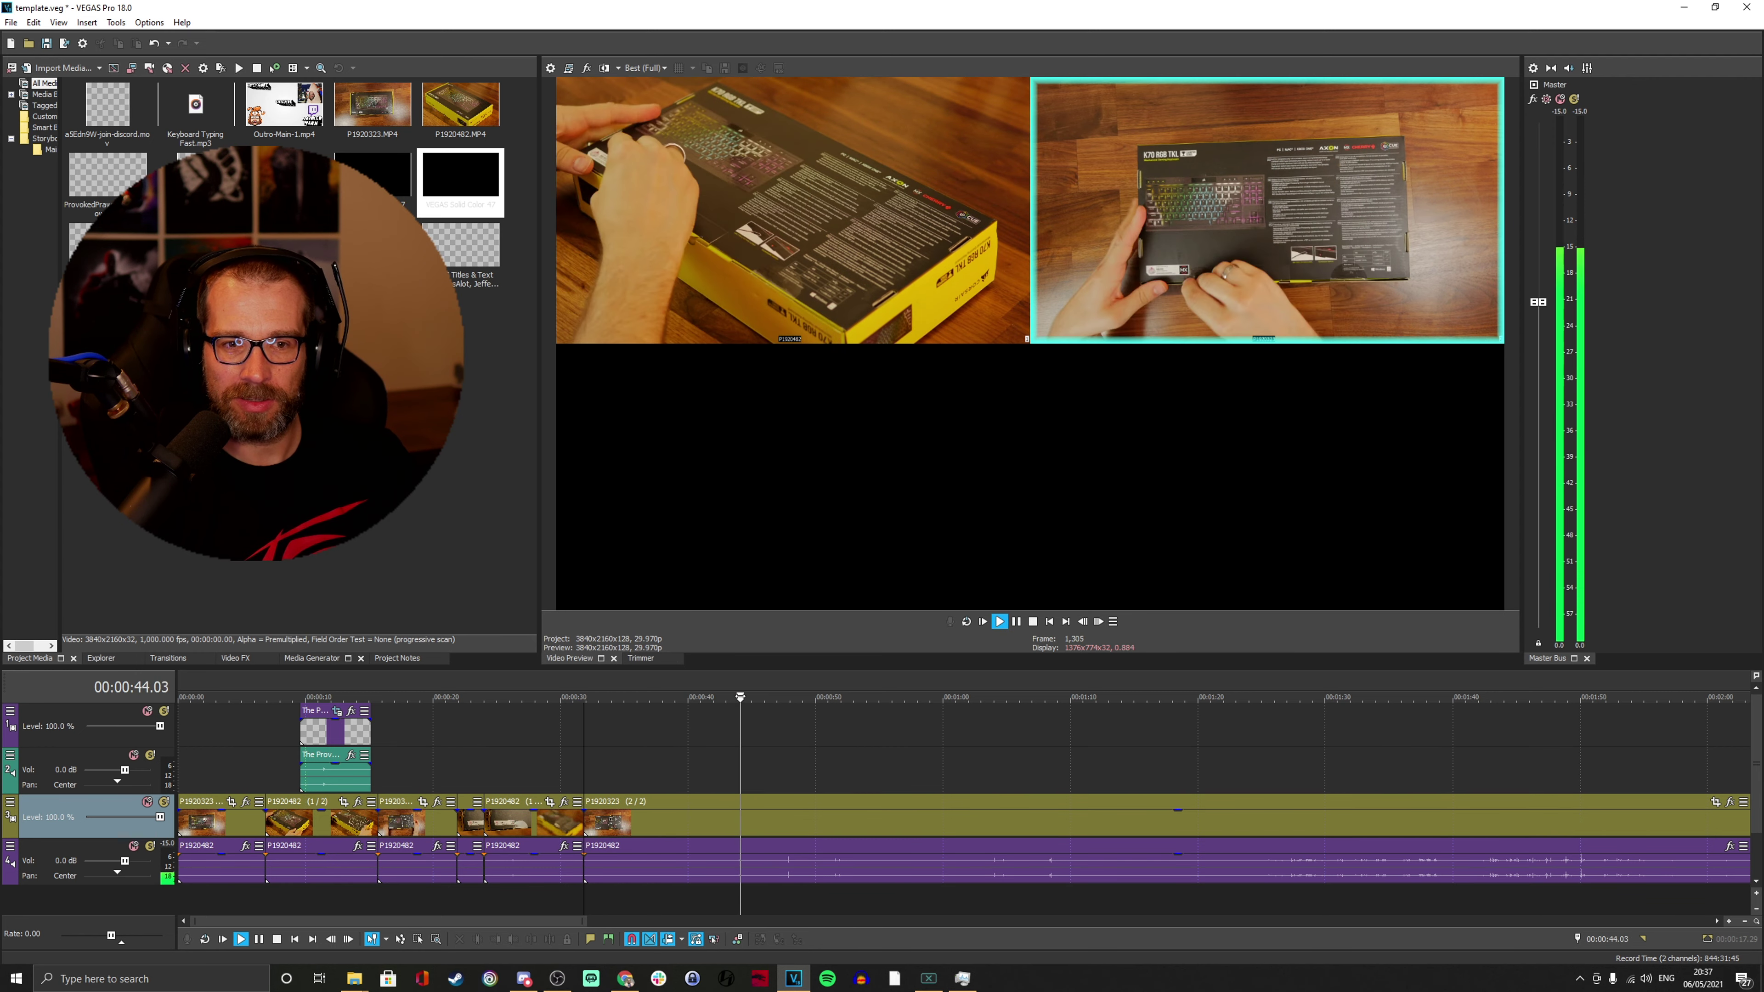
pyautogui.press('j')
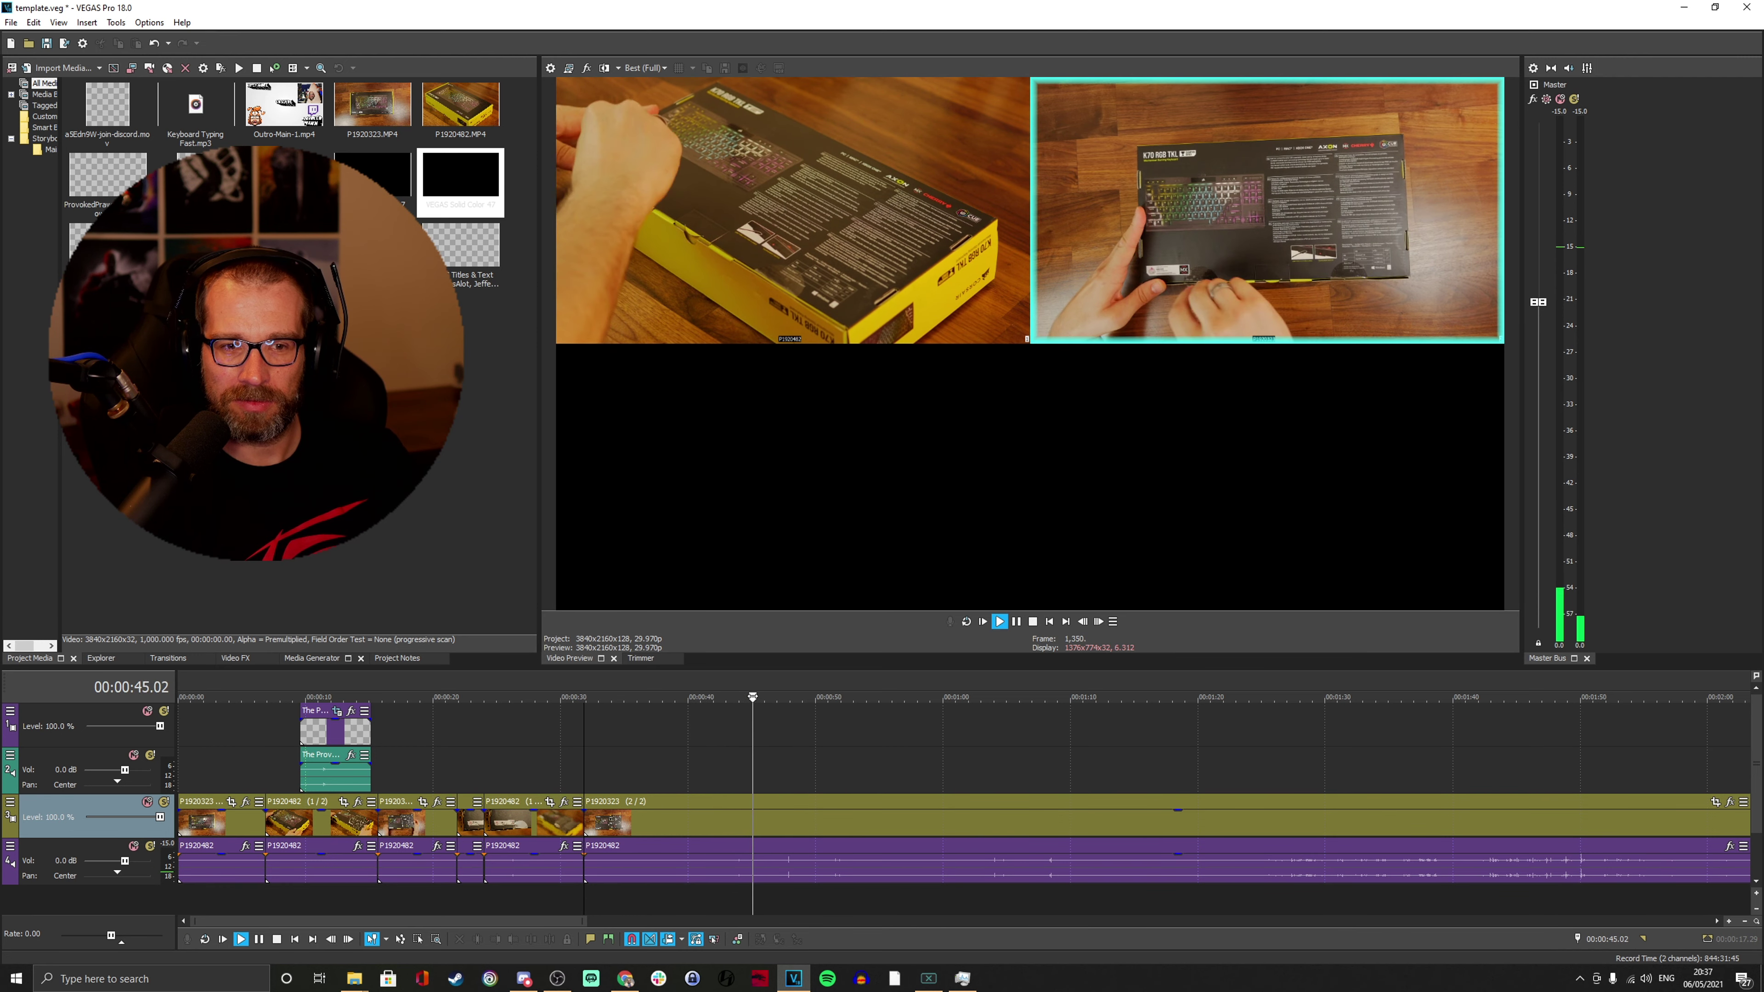
pyautogui.press('1')
pyautogui.press('space')
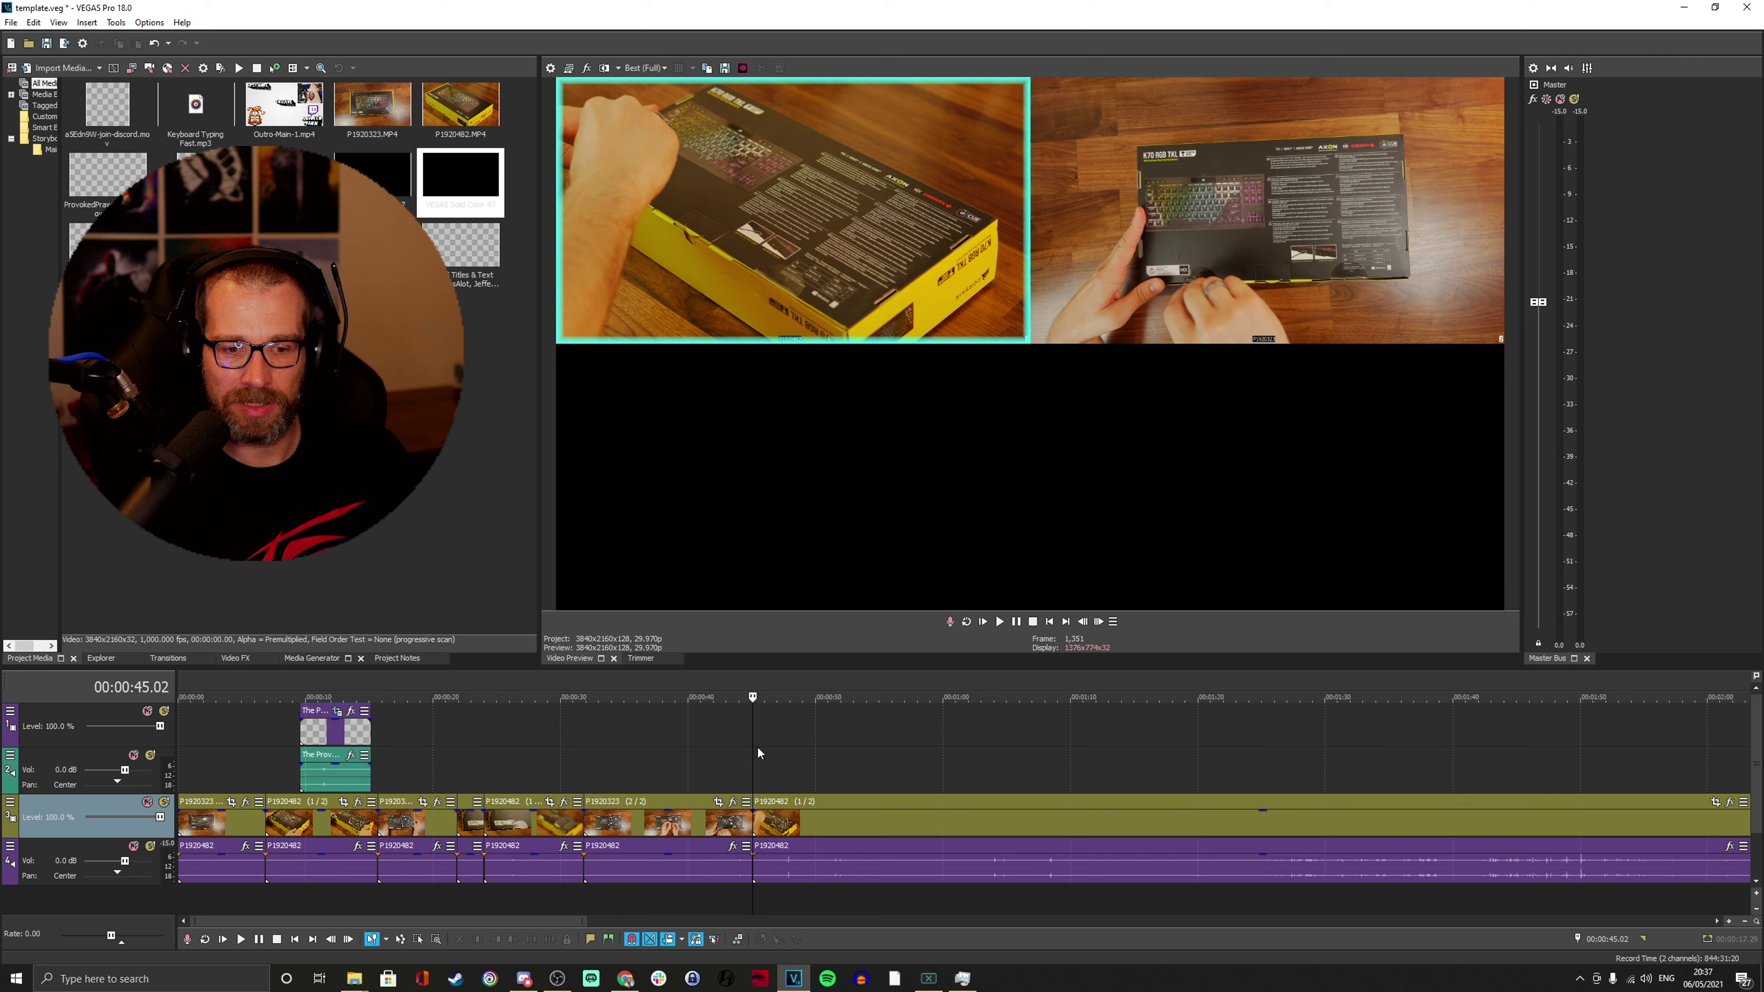
# Play on from 00:00:45.02 and cut to the P1920323 angle at 00:00:58.03.
pyautogui.press('space')
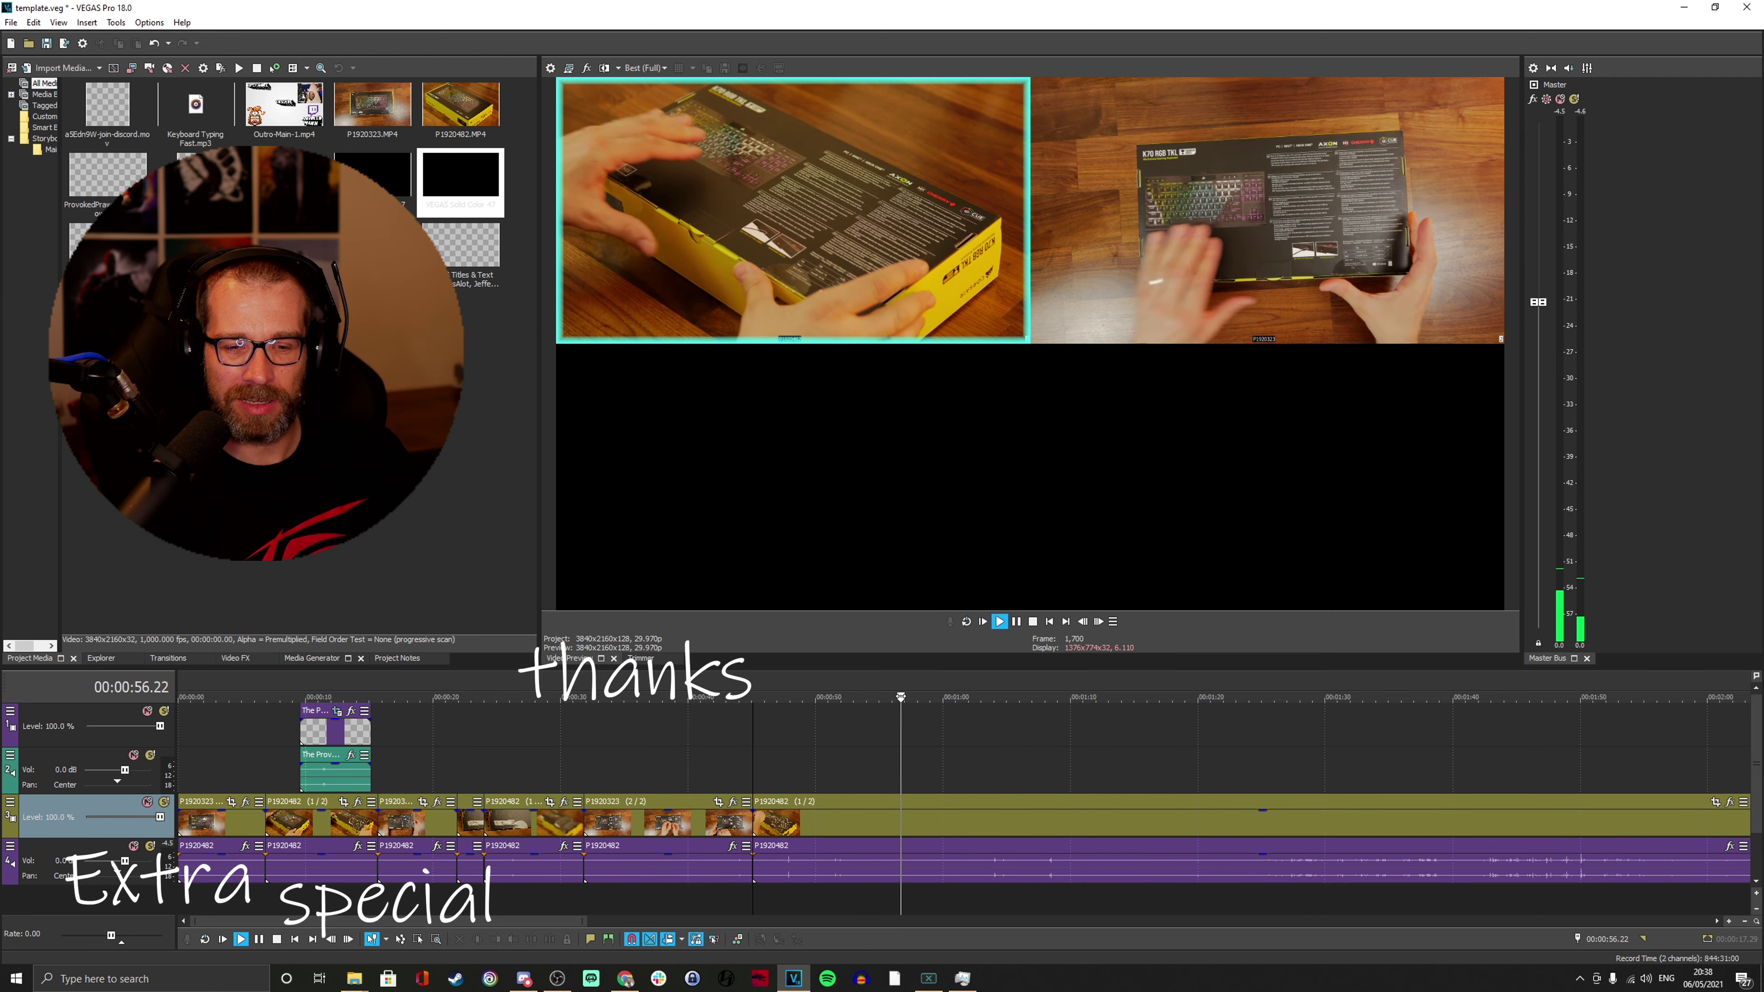
pyautogui.press('Return')
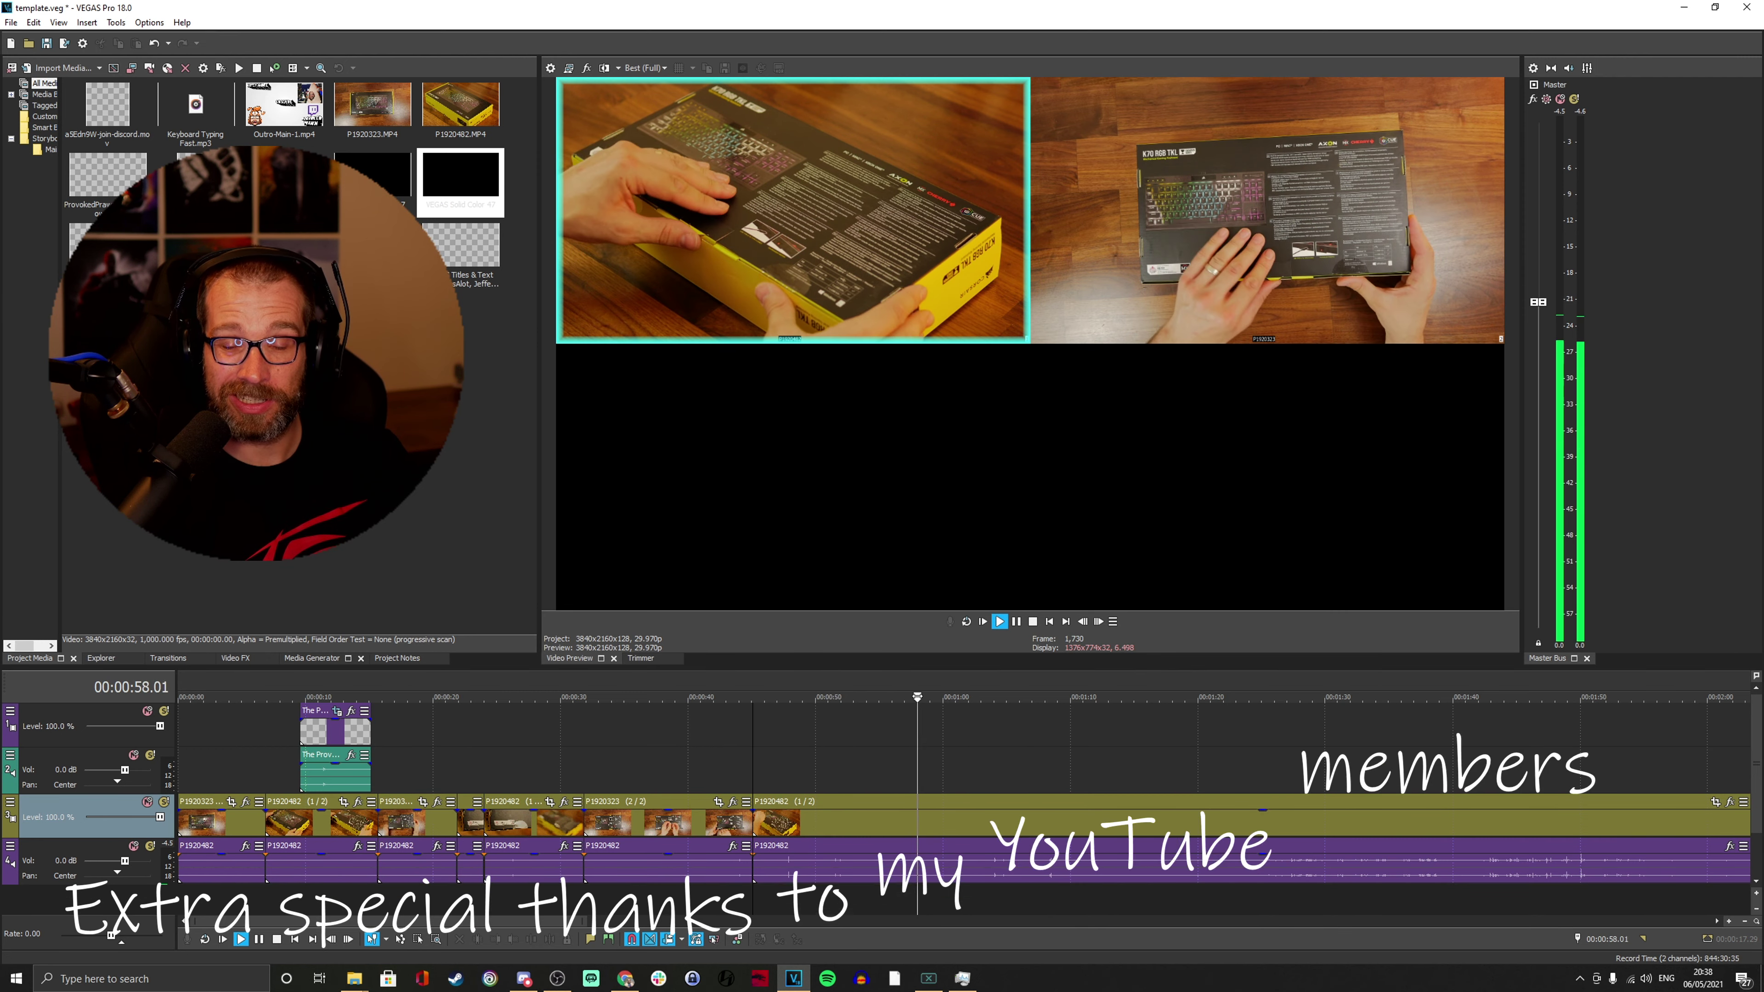
pyautogui.click(1125, 306)
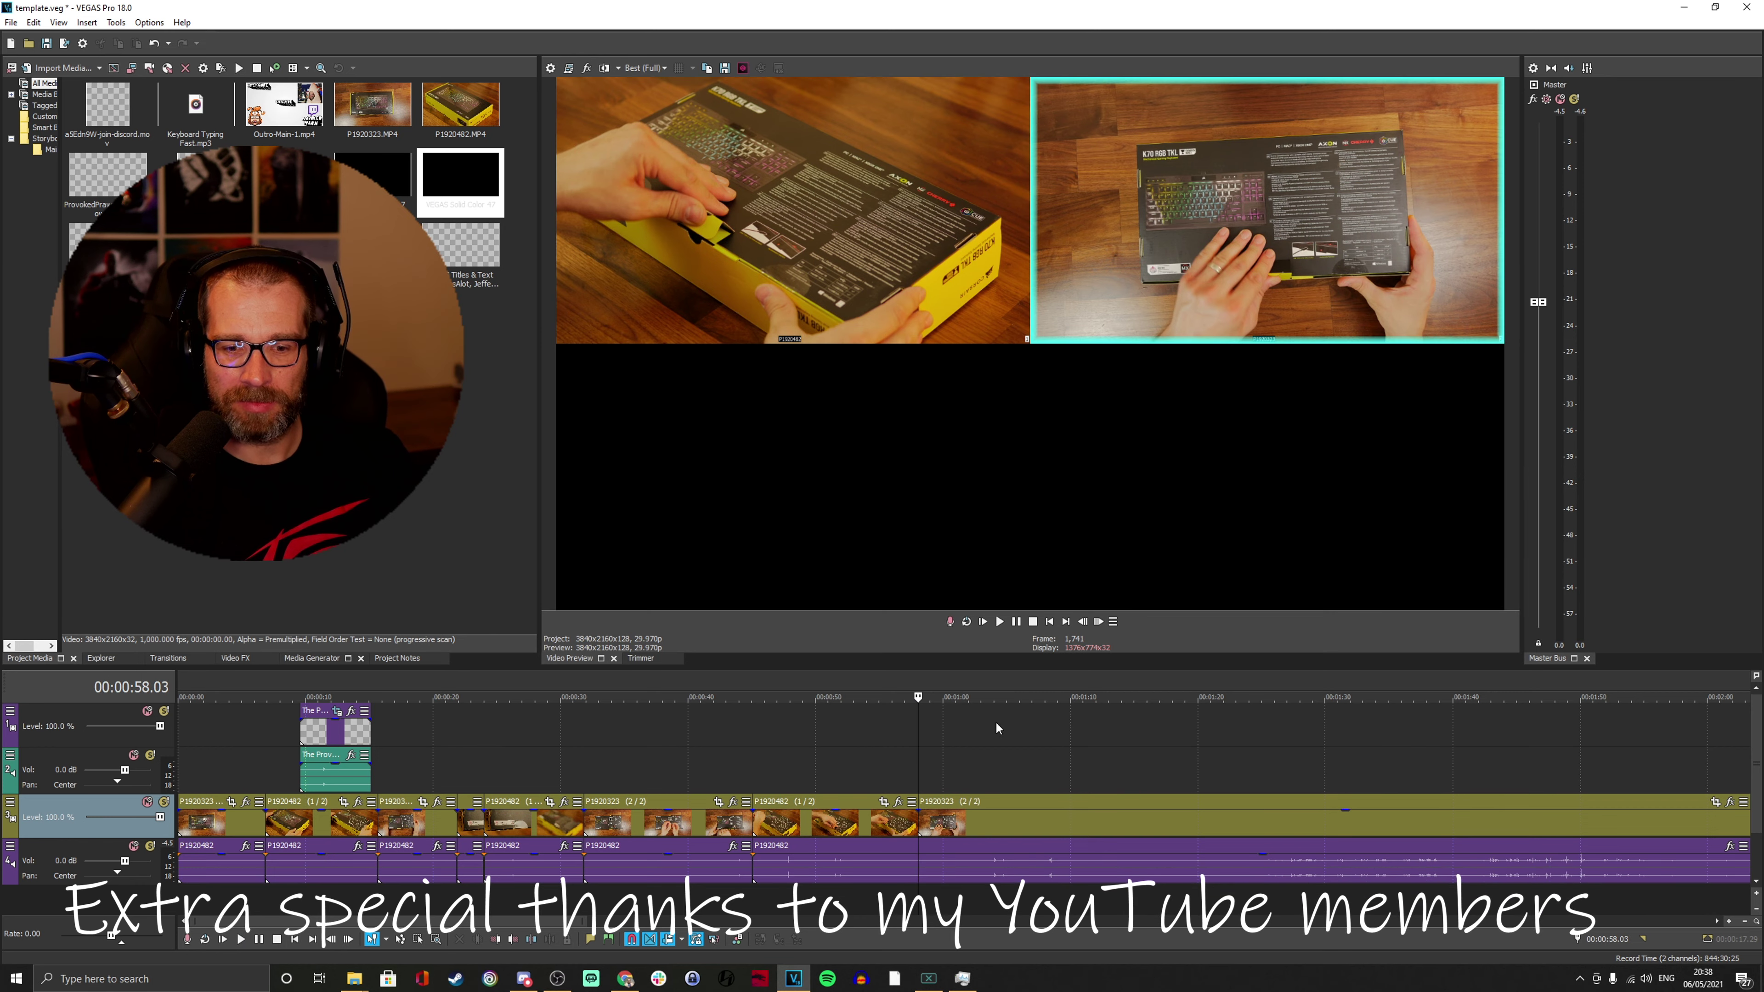
# Split the audio at 00:00:58.03, cut to the P1920482 angle at 00:01:19.02 with a matching audio split, and continue playback.
pyautogui.press('space')
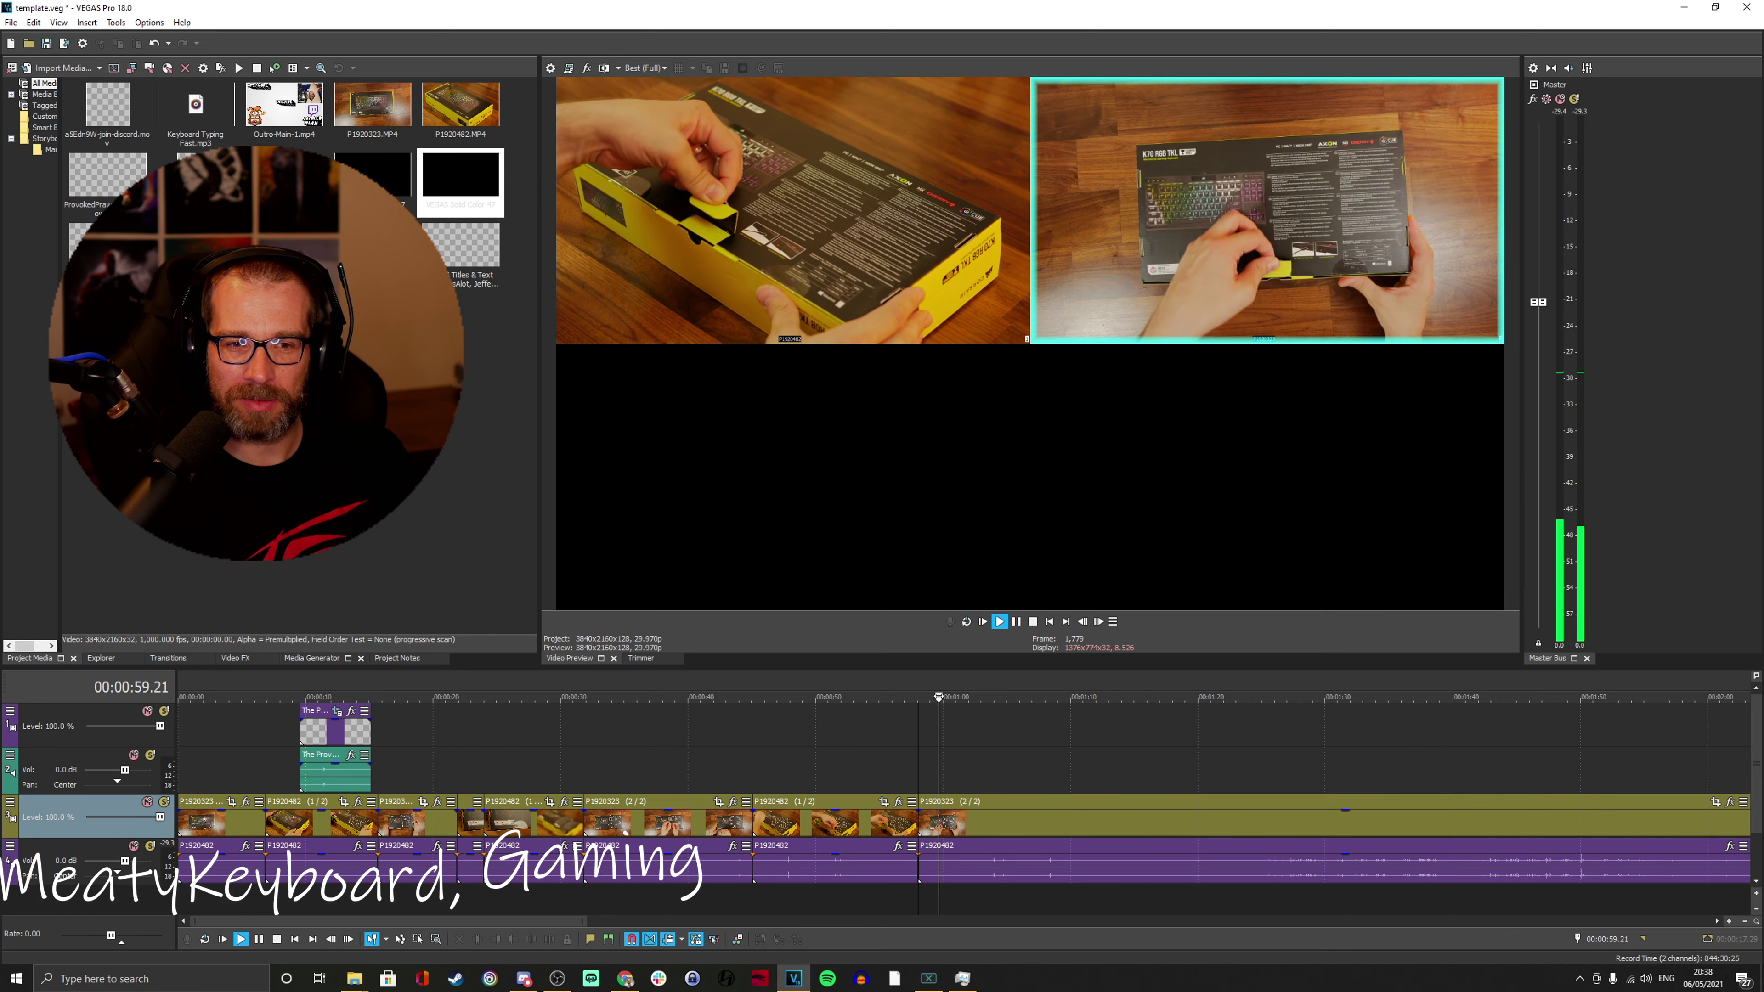
pyautogui.press('Return')
pyautogui.press('Down')
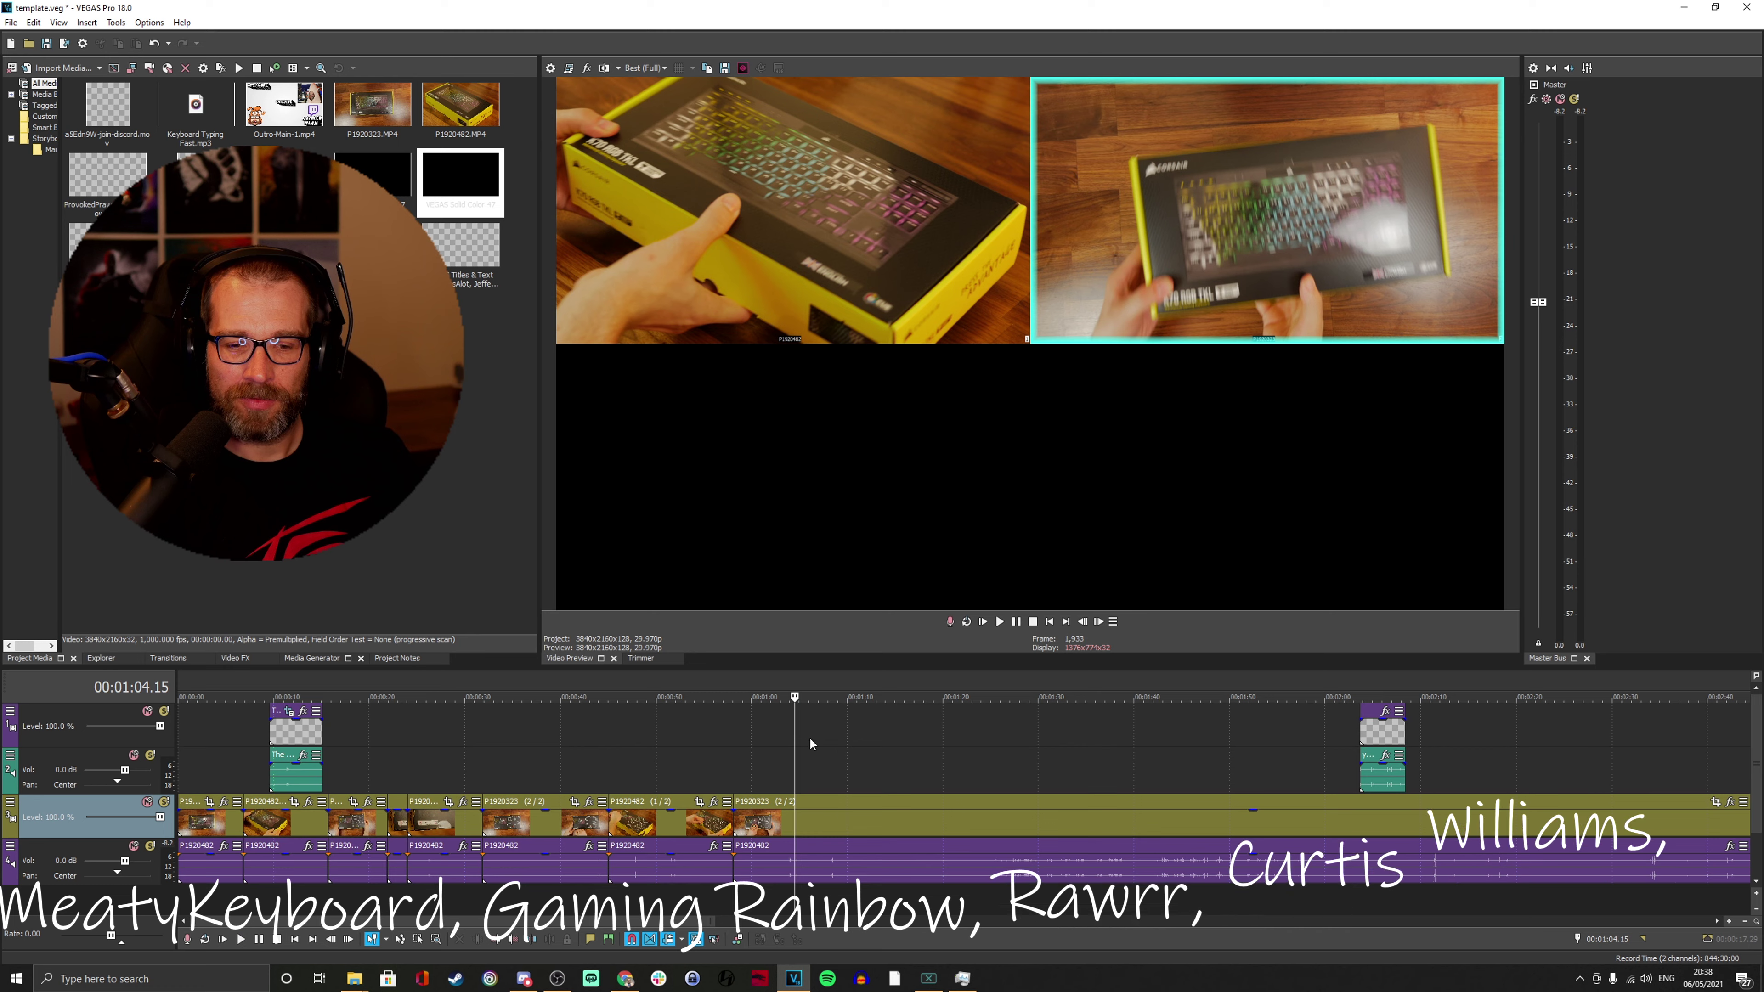
pyautogui.press('space')
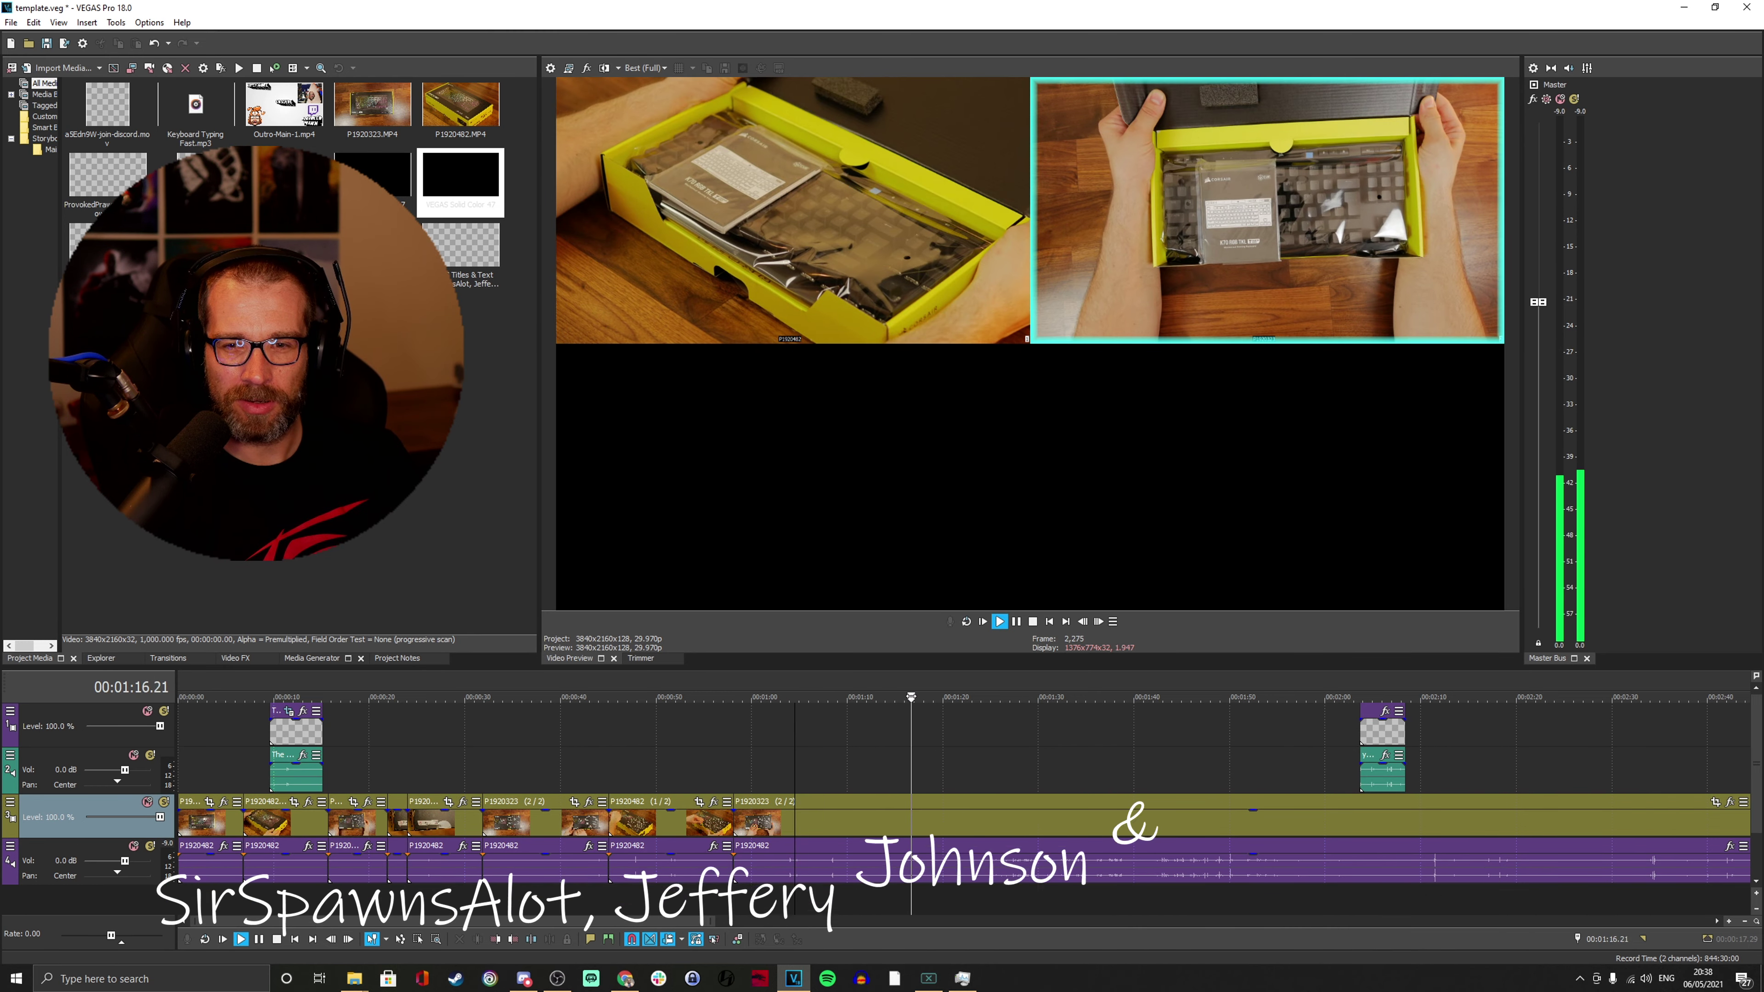
pyautogui.press('Return')
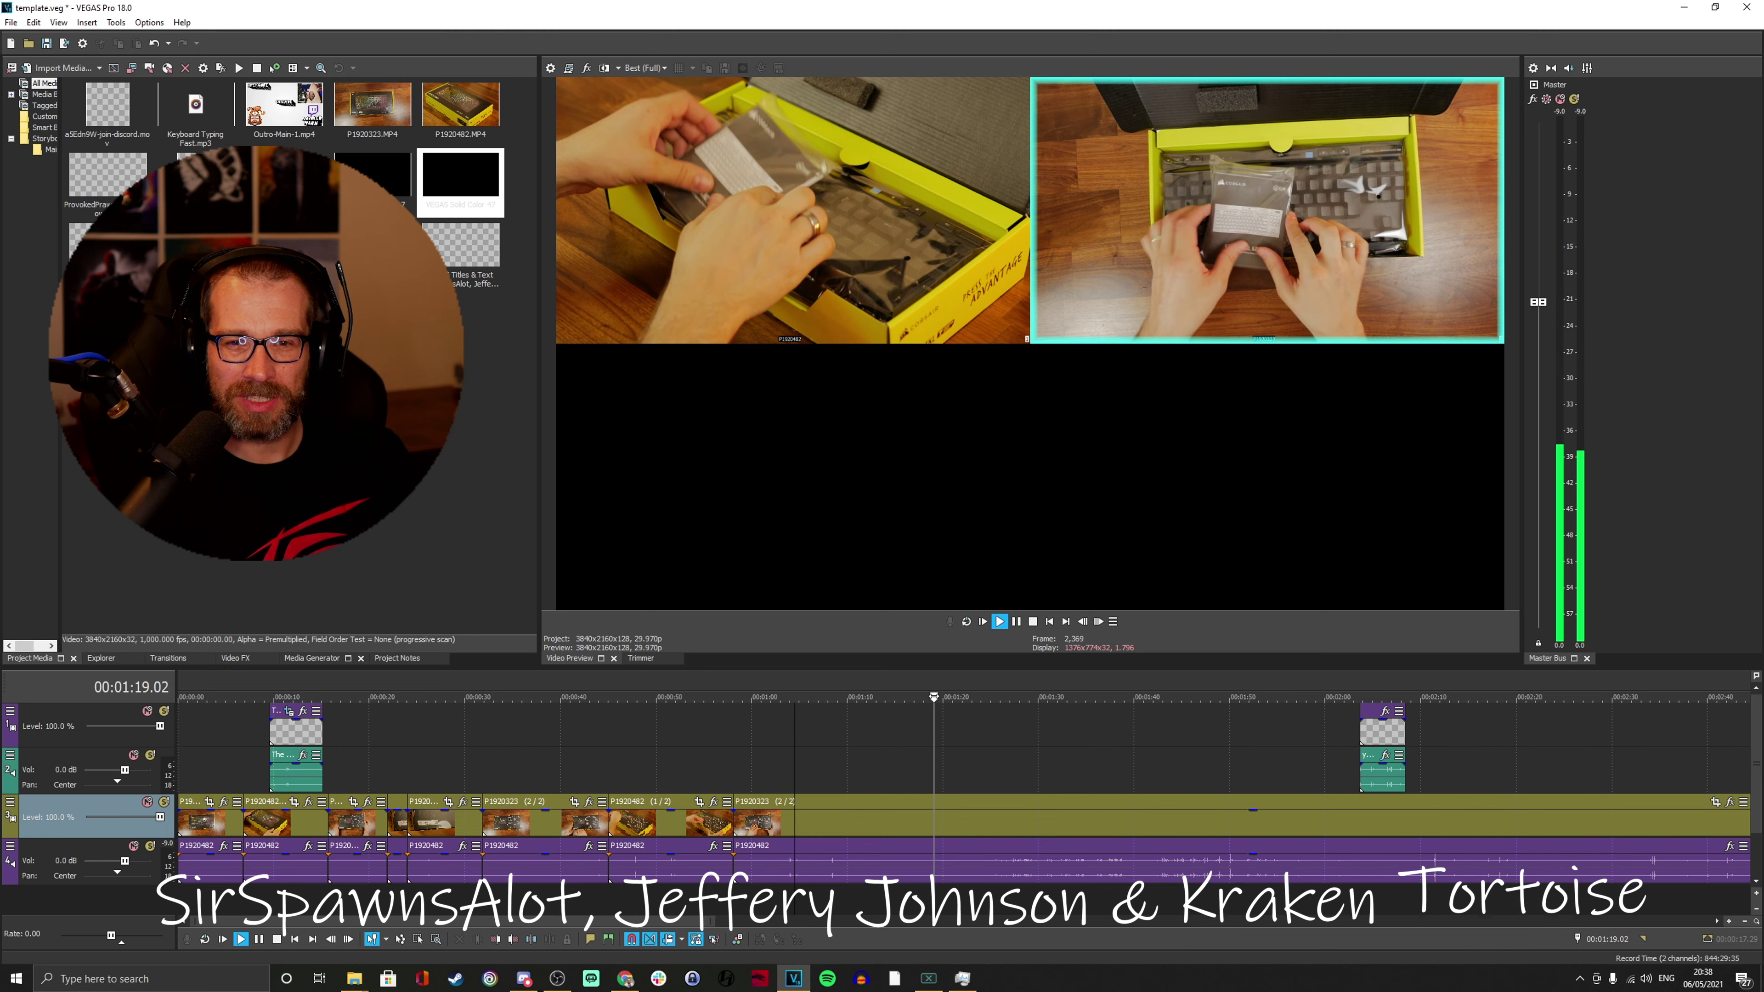
pyautogui.click(806, 302)
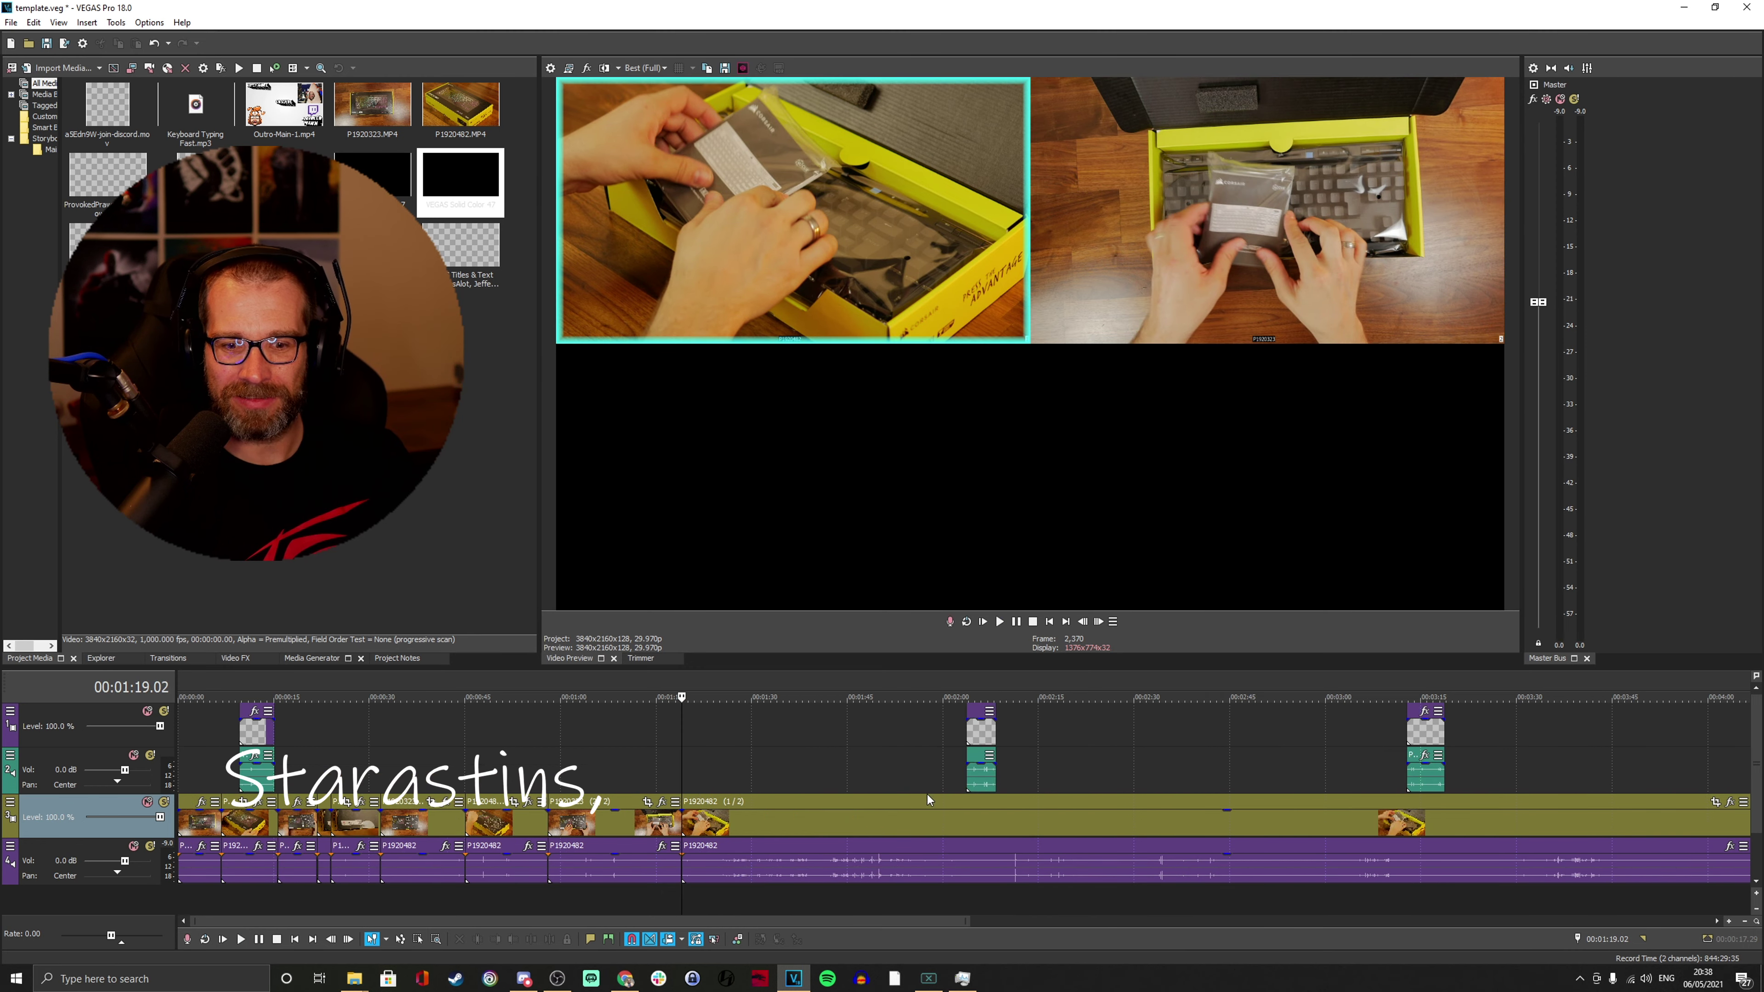
pyautogui.scroll(-3, 927, 794)
pyautogui.press('space')
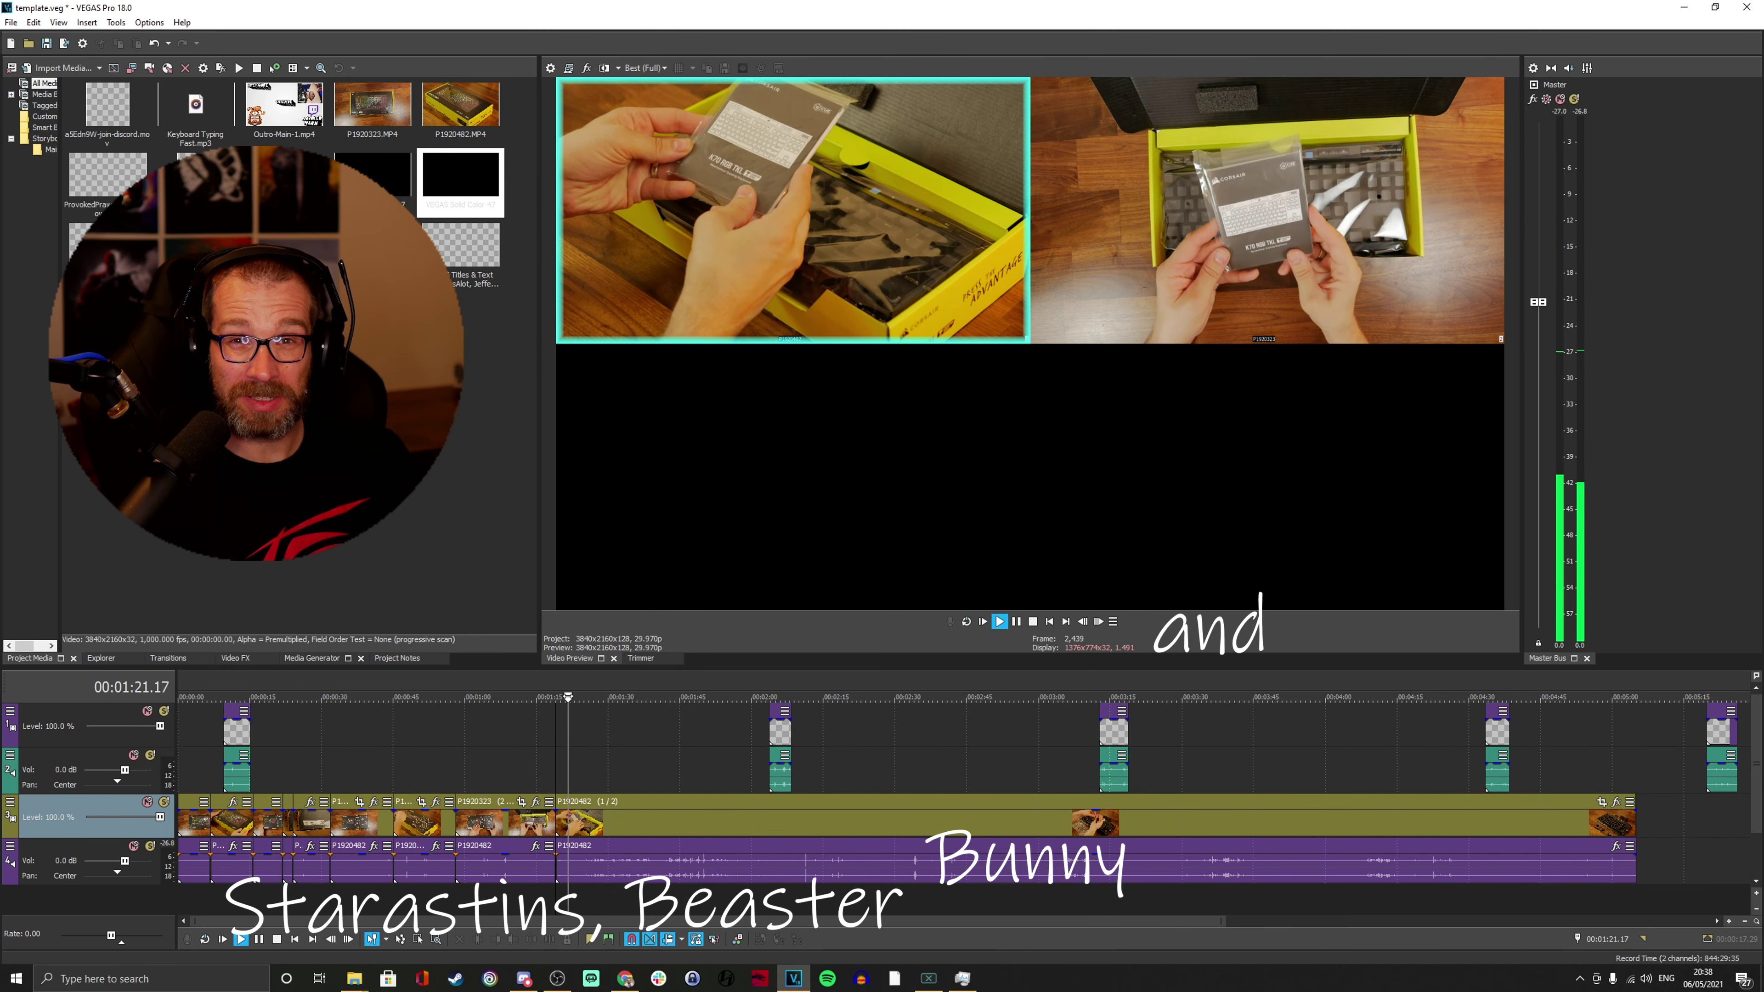
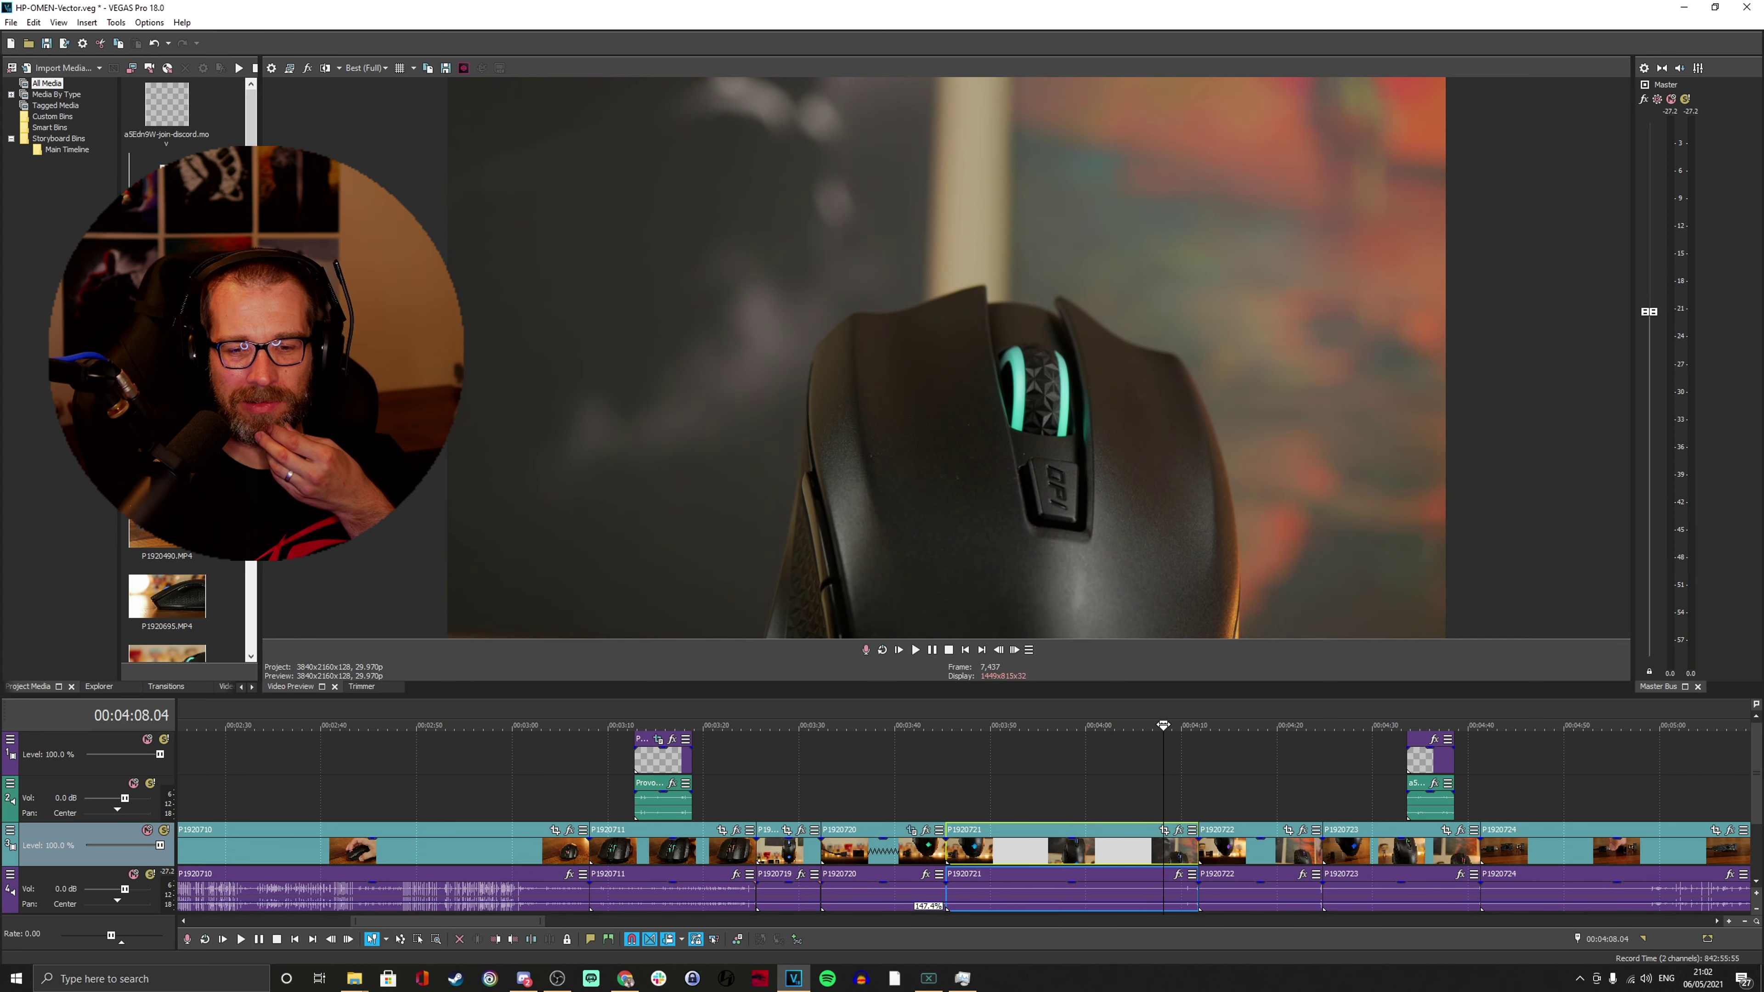
# In the HP-OMEN-Vector project, remove the part of clip P1920721 after 00:04:08.04 and close the gap.
pyautogui.click(1169, 855)
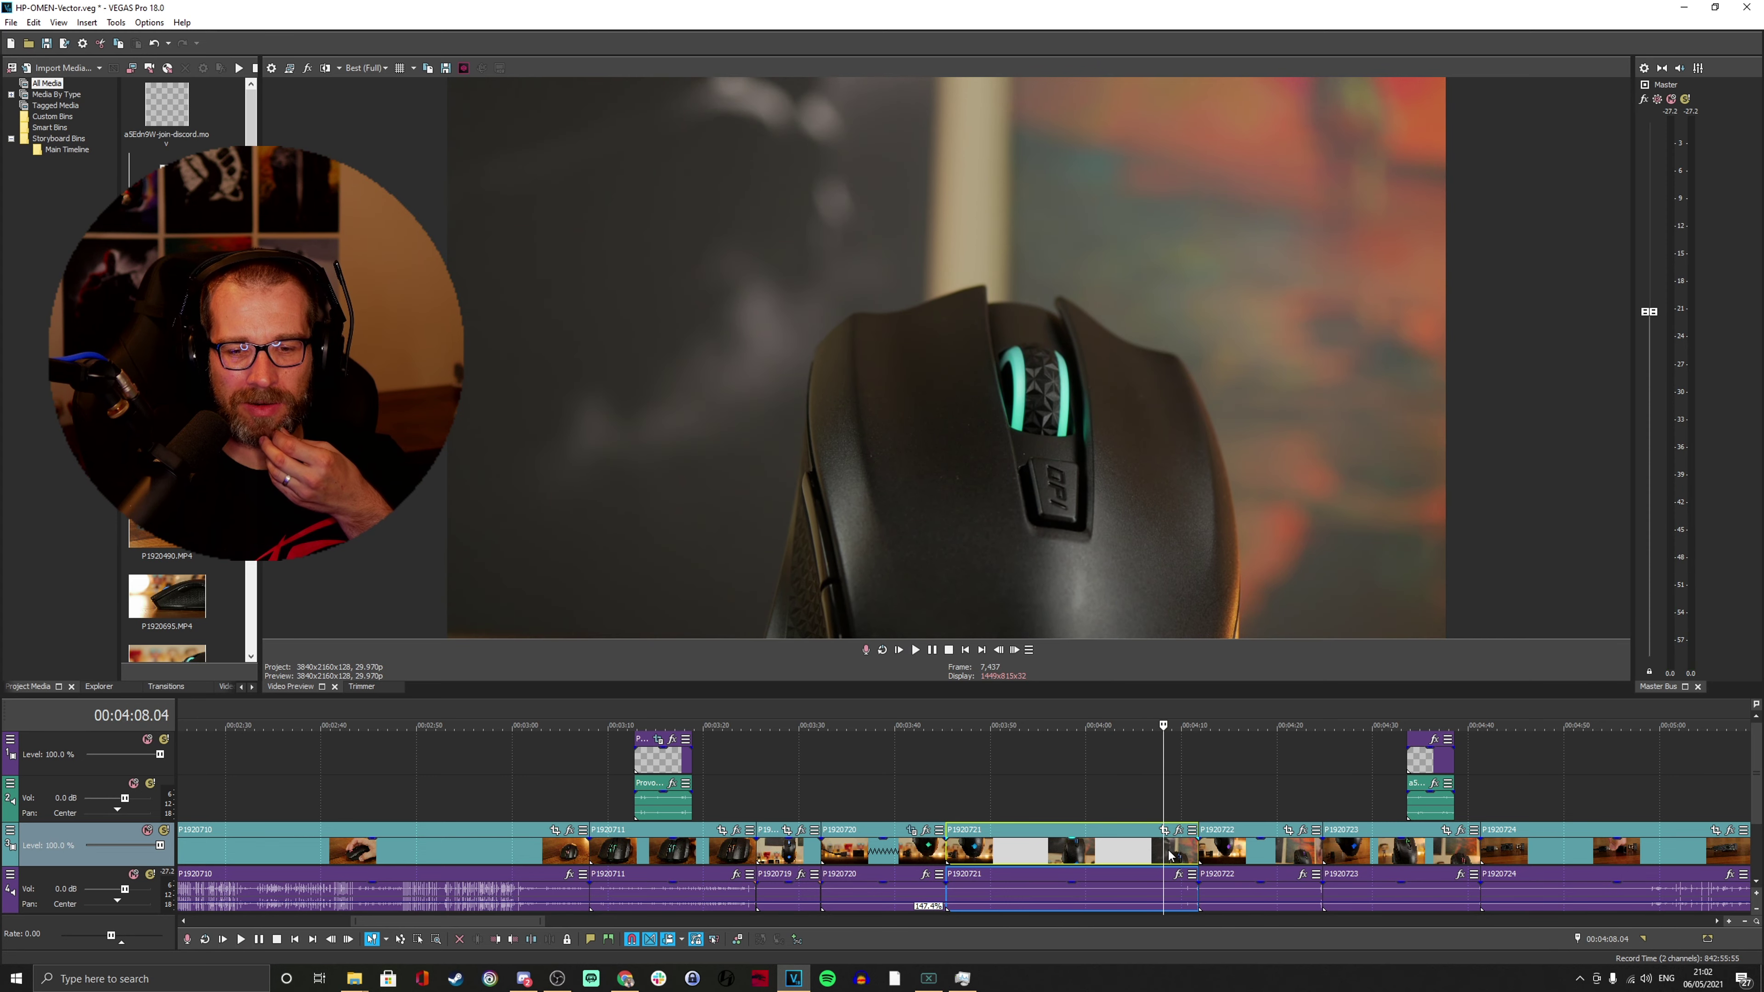
pyautogui.rightClick(1170, 855)
pyautogui.click(1223, 526)
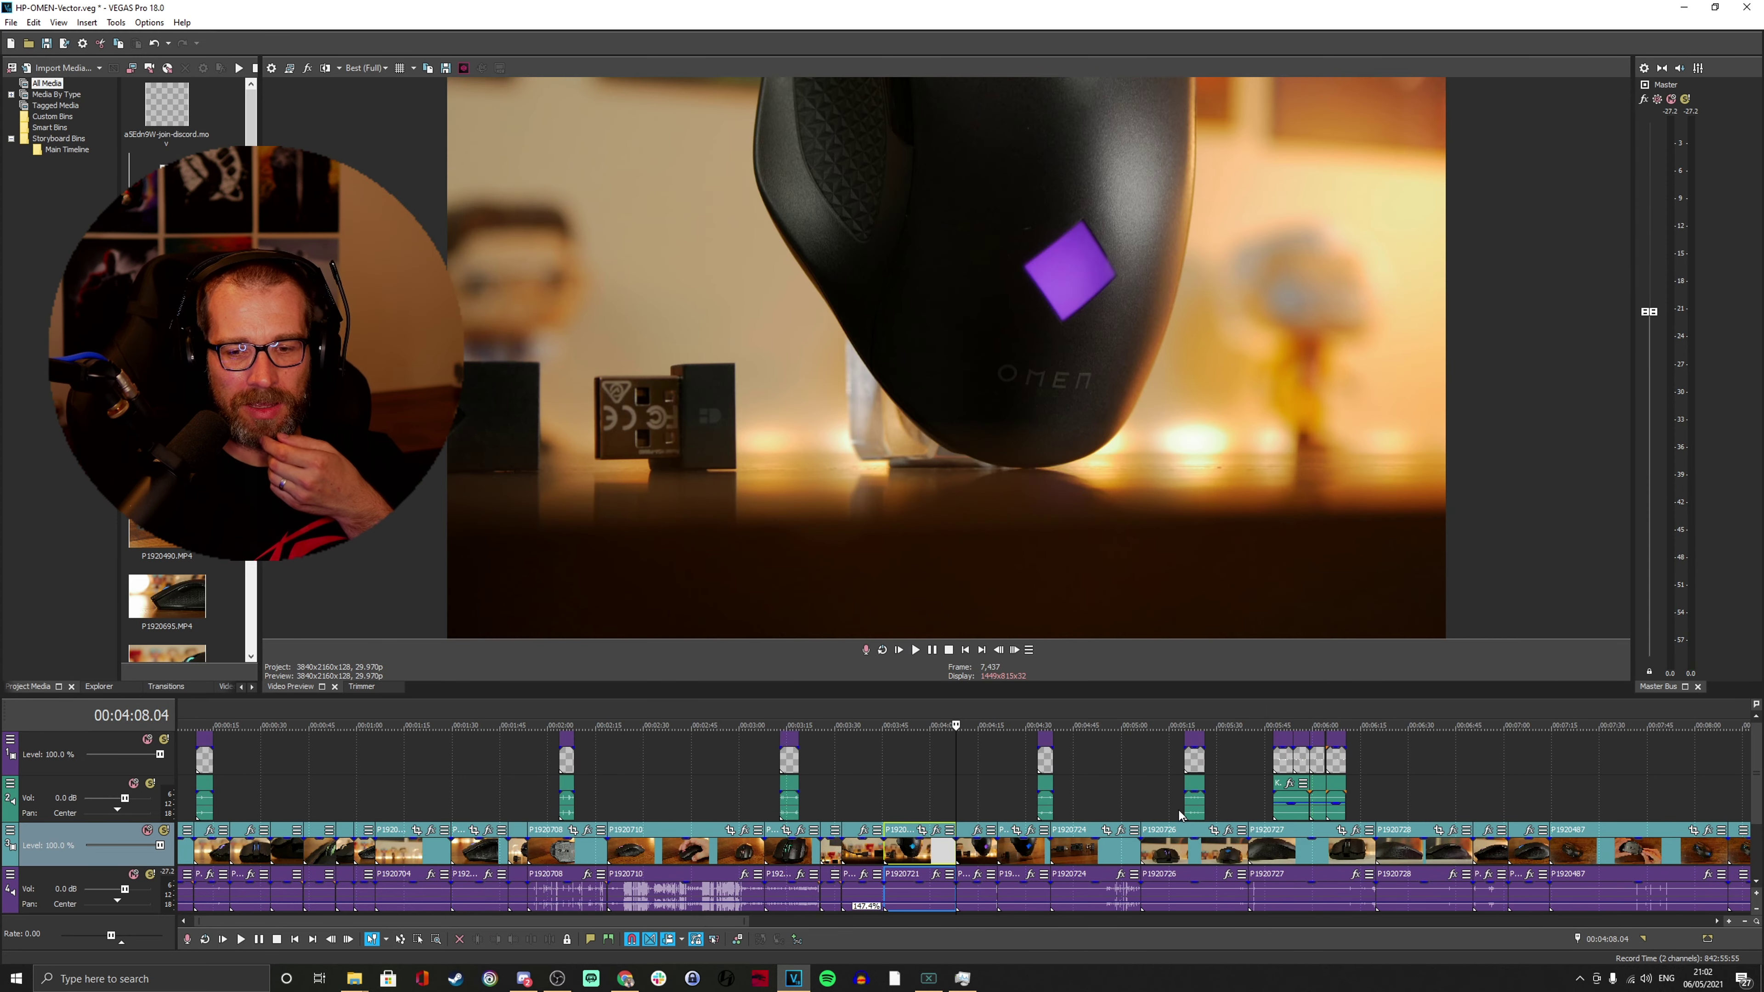
pyautogui.scroll(2, 1178, 811)
pyautogui.scroll(3, 1177, 817)
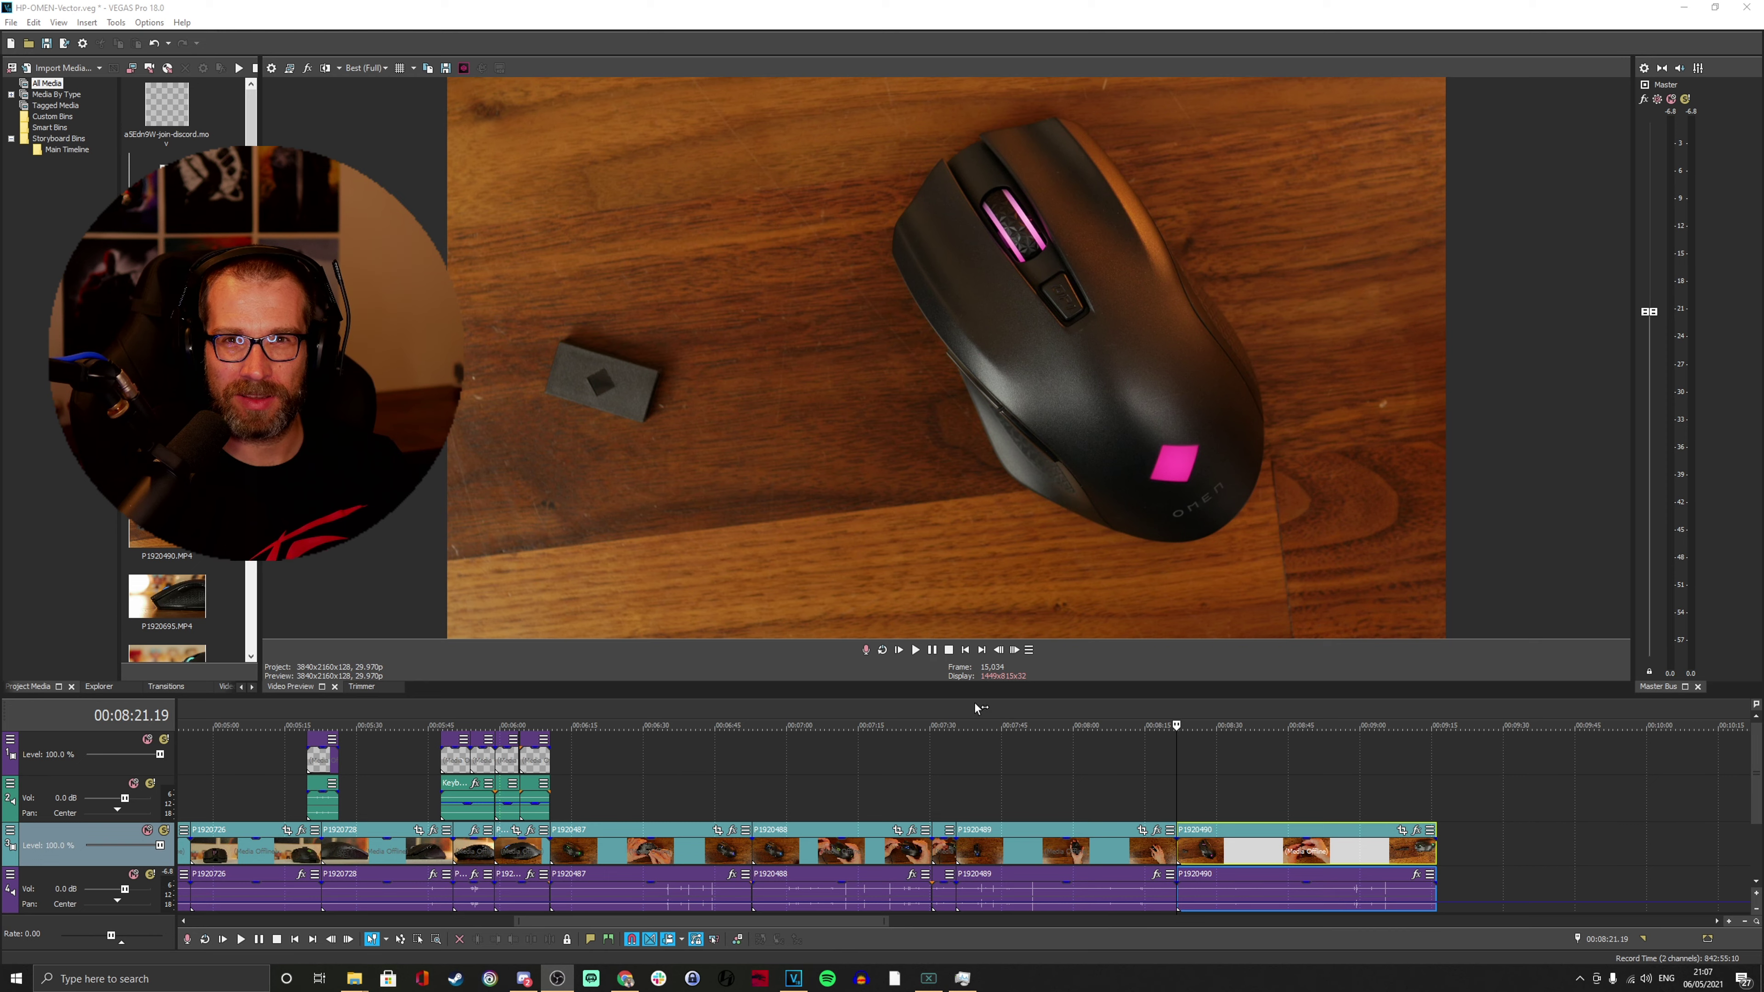
# Review the final clip, P1920490, starting at 00:08:21.19, and delete its video and audio from the timeline.
pyautogui.click(1250, 715)
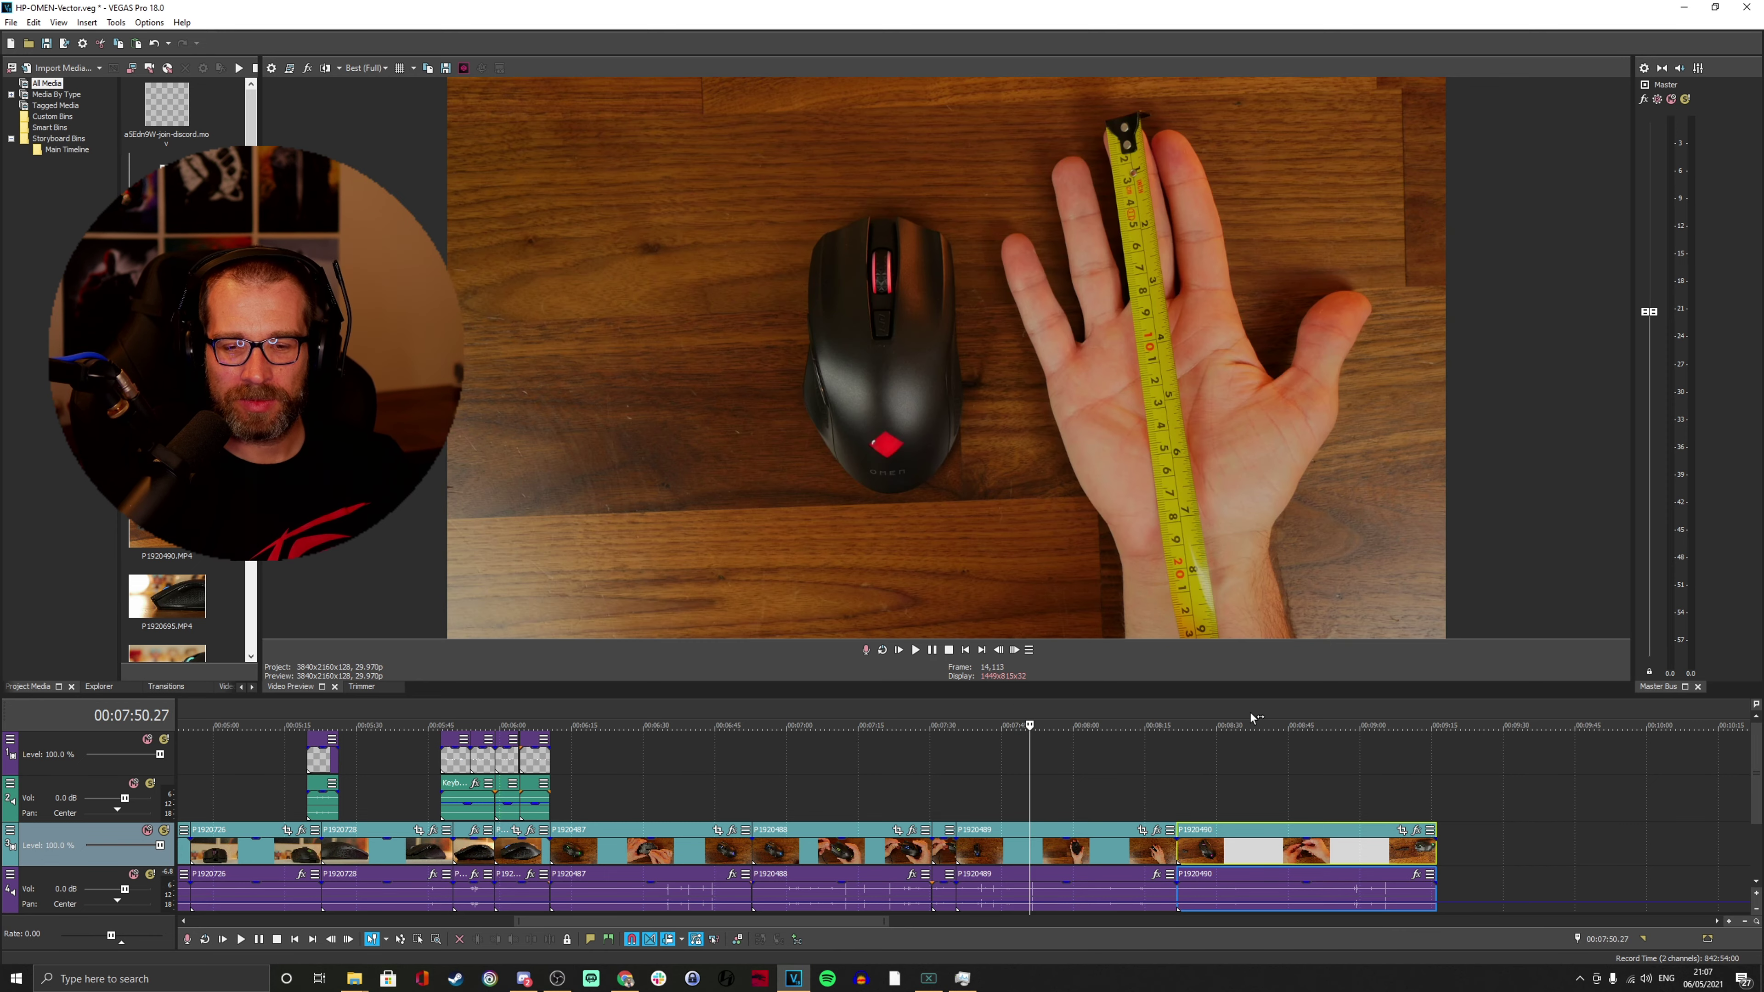
pyautogui.click(1186, 724)
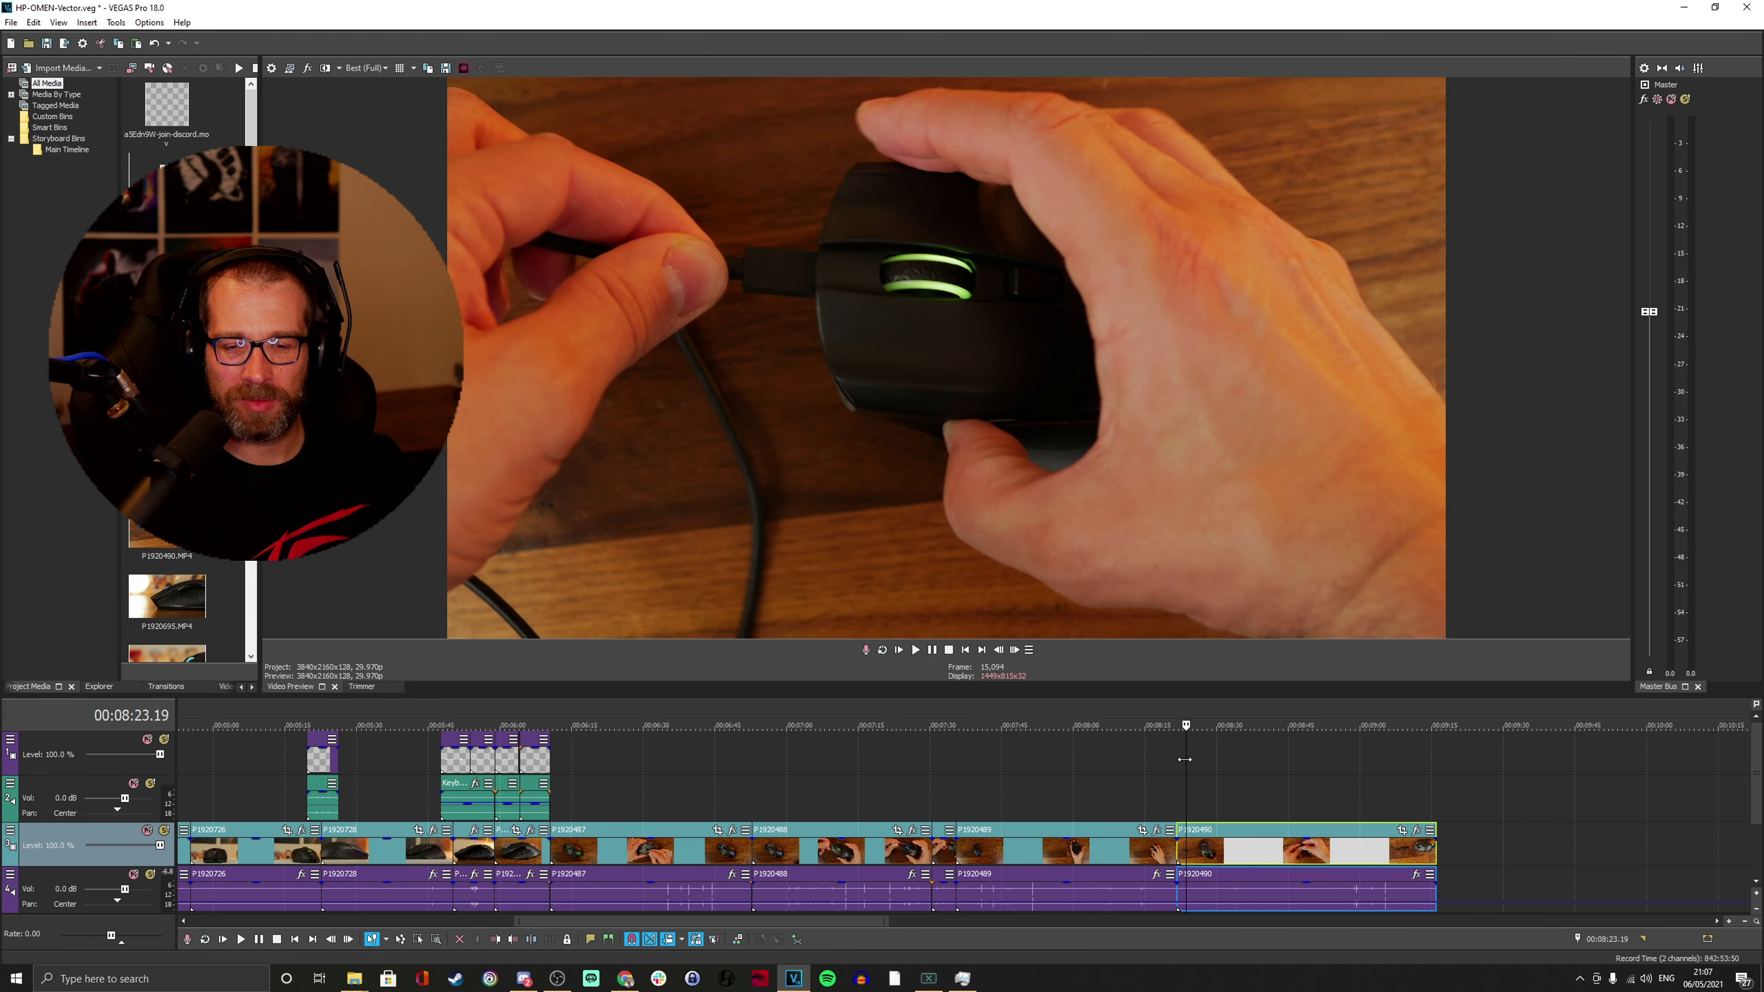
pyautogui.press('space')
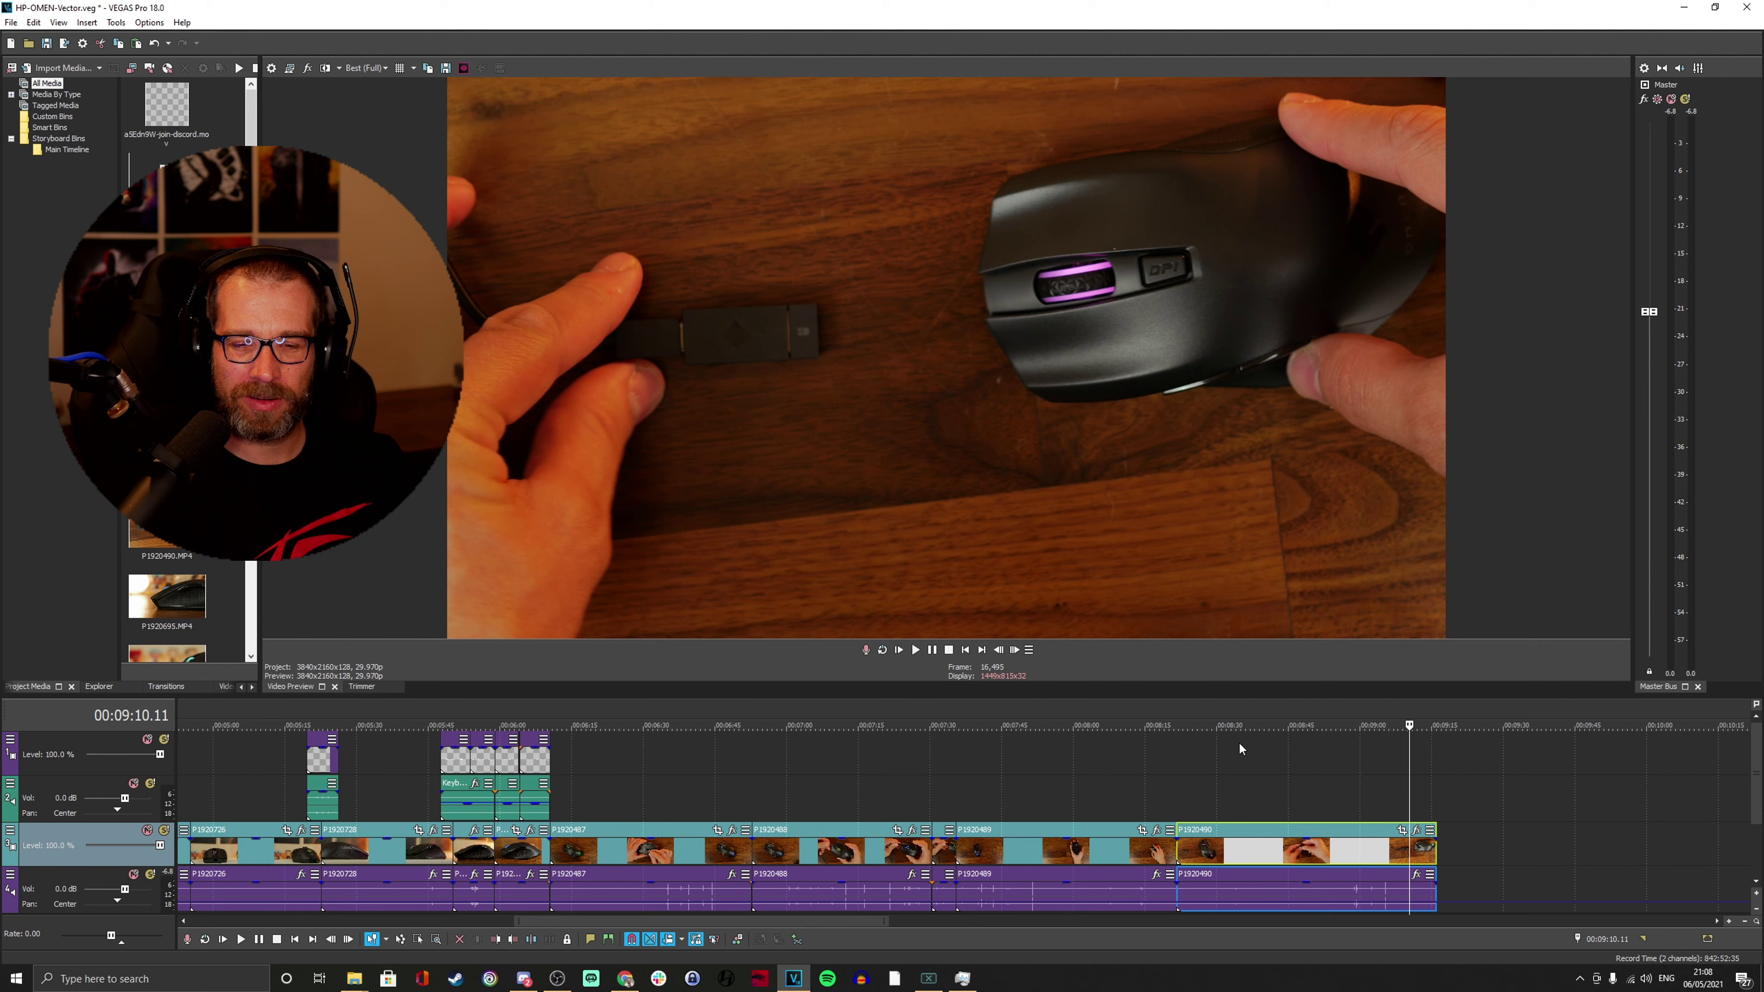
pyautogui.press('Delete')
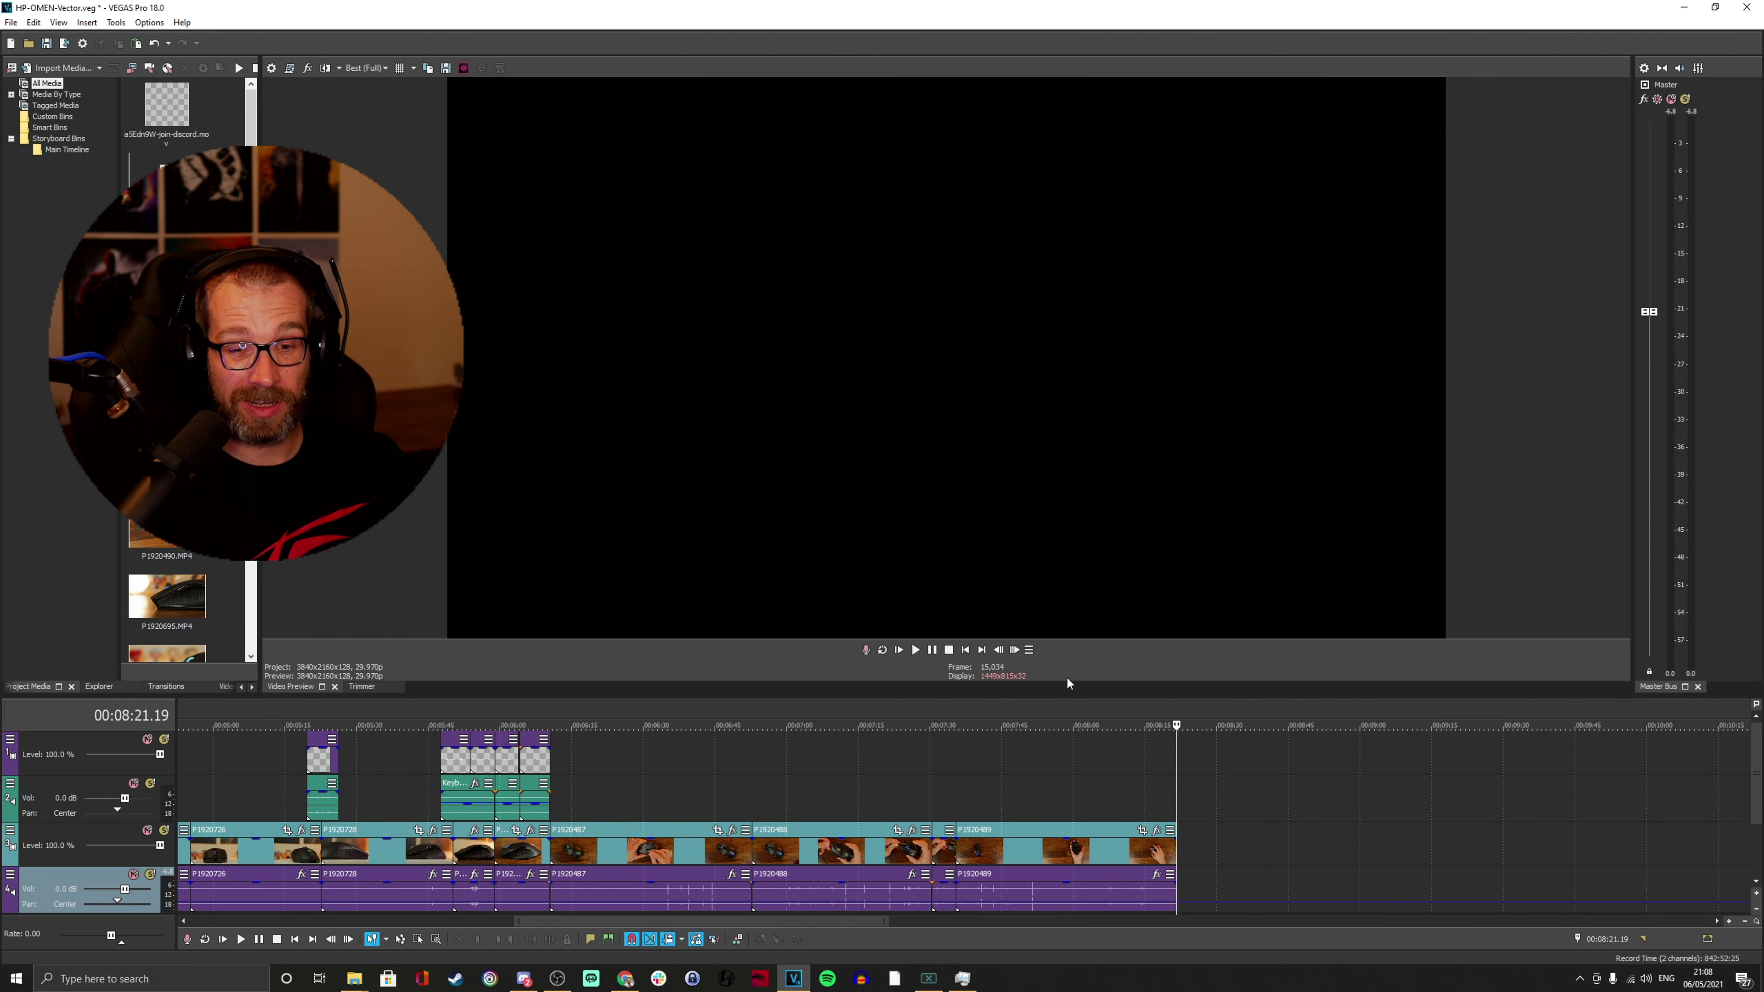
# Look through the clips from P1920710 to P1920724, and play from about 00:03:35 to find where the removed clip belongs.
pyautogui.hotkey('ctrl', 'Home')
pyautogui.click(1015, 851)
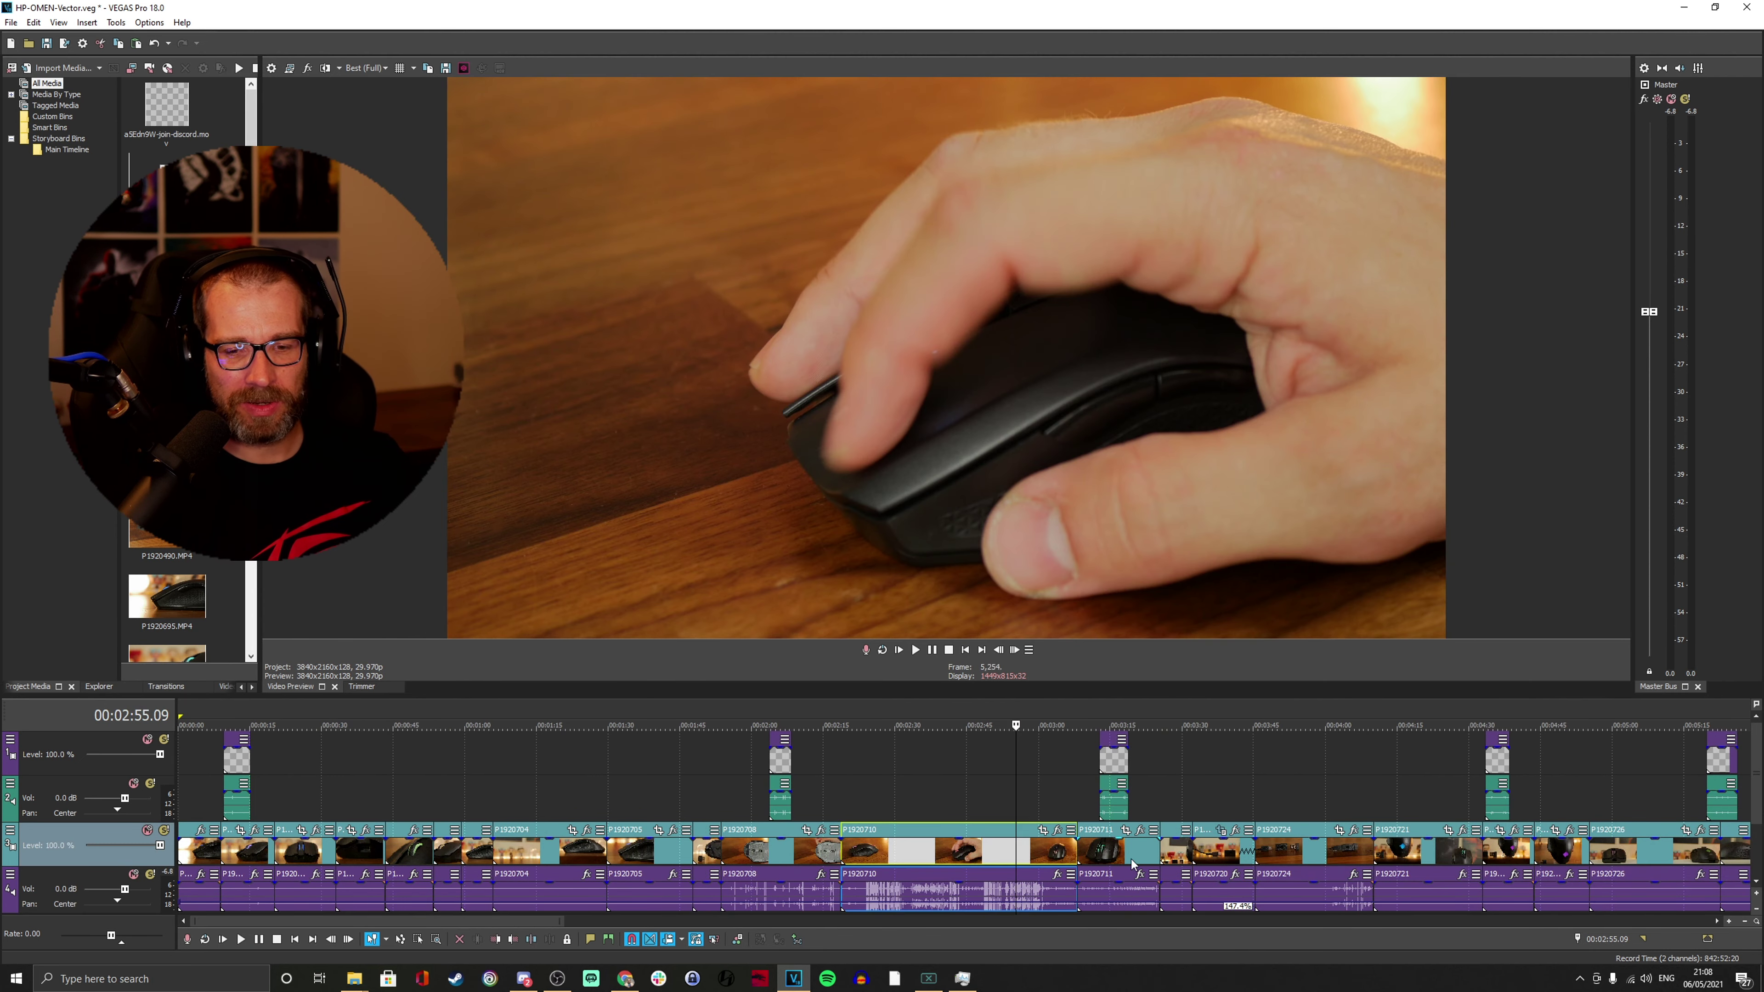
pyautogui.click(1128, 851)
pyautogui.click(1175, 851)
pyautogui.click(1219, 851)
pyautogui.click(1292, 861)
pyautogui.scroll(-3, 1292, 860)
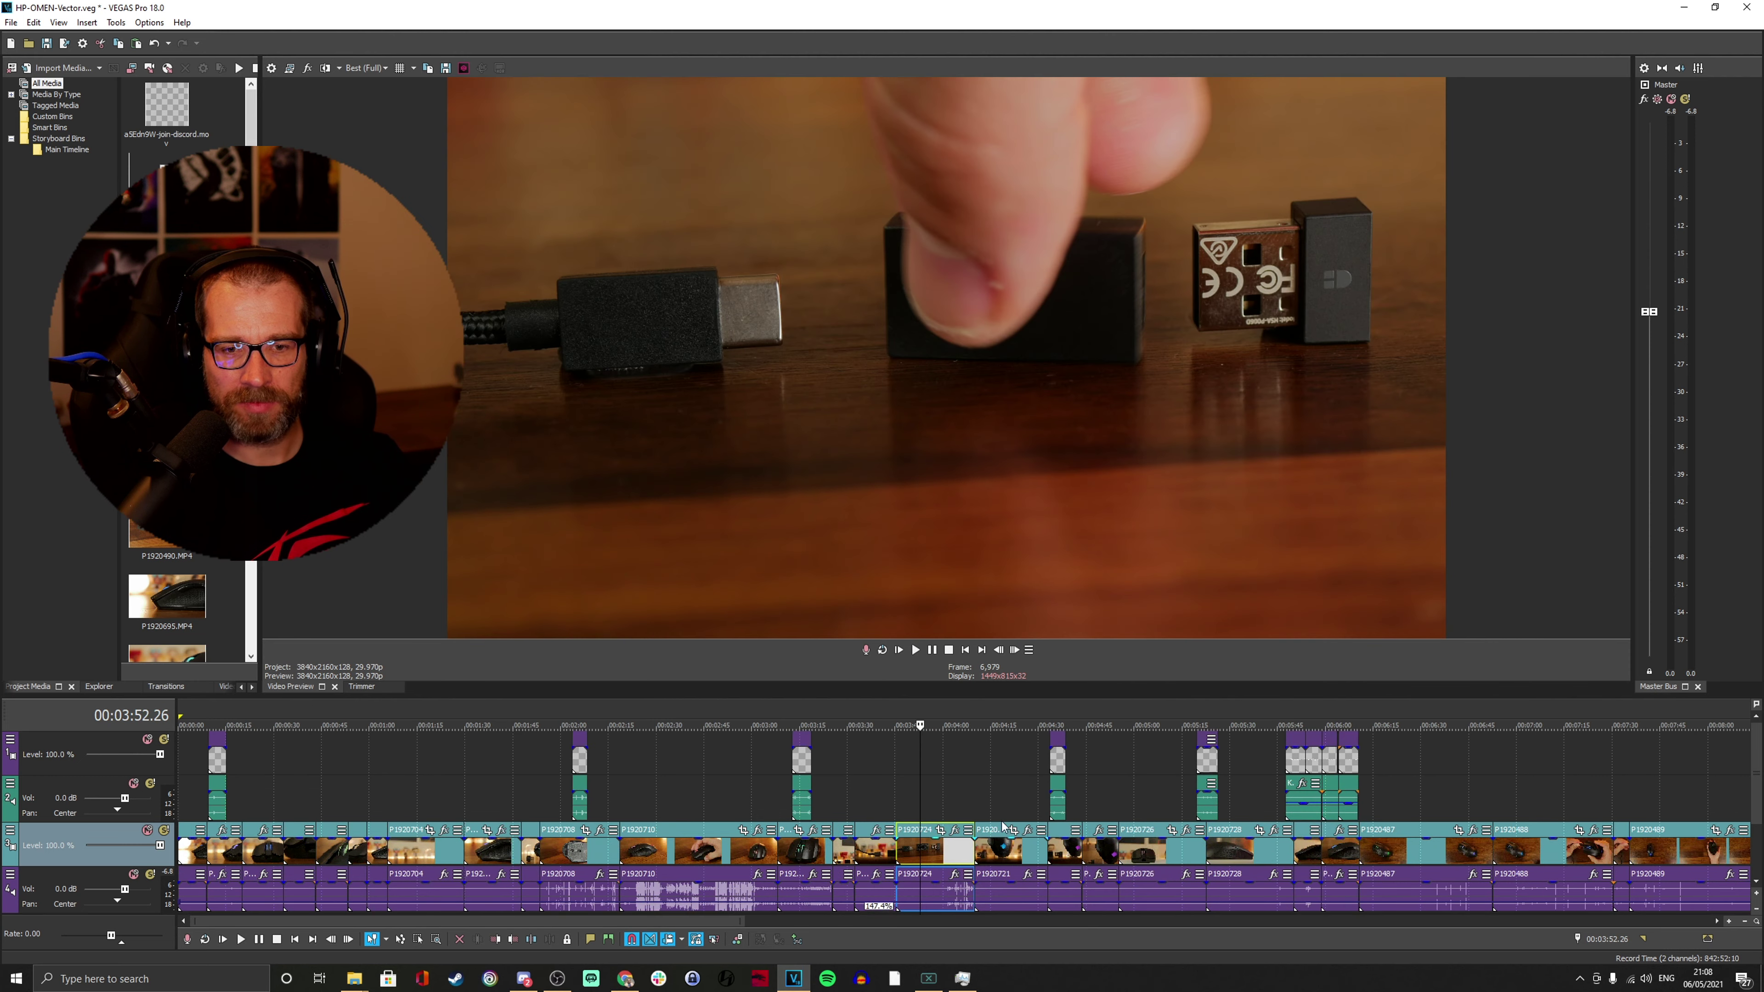
pyautogui.click(857, 709)
pyautogui.press('space')
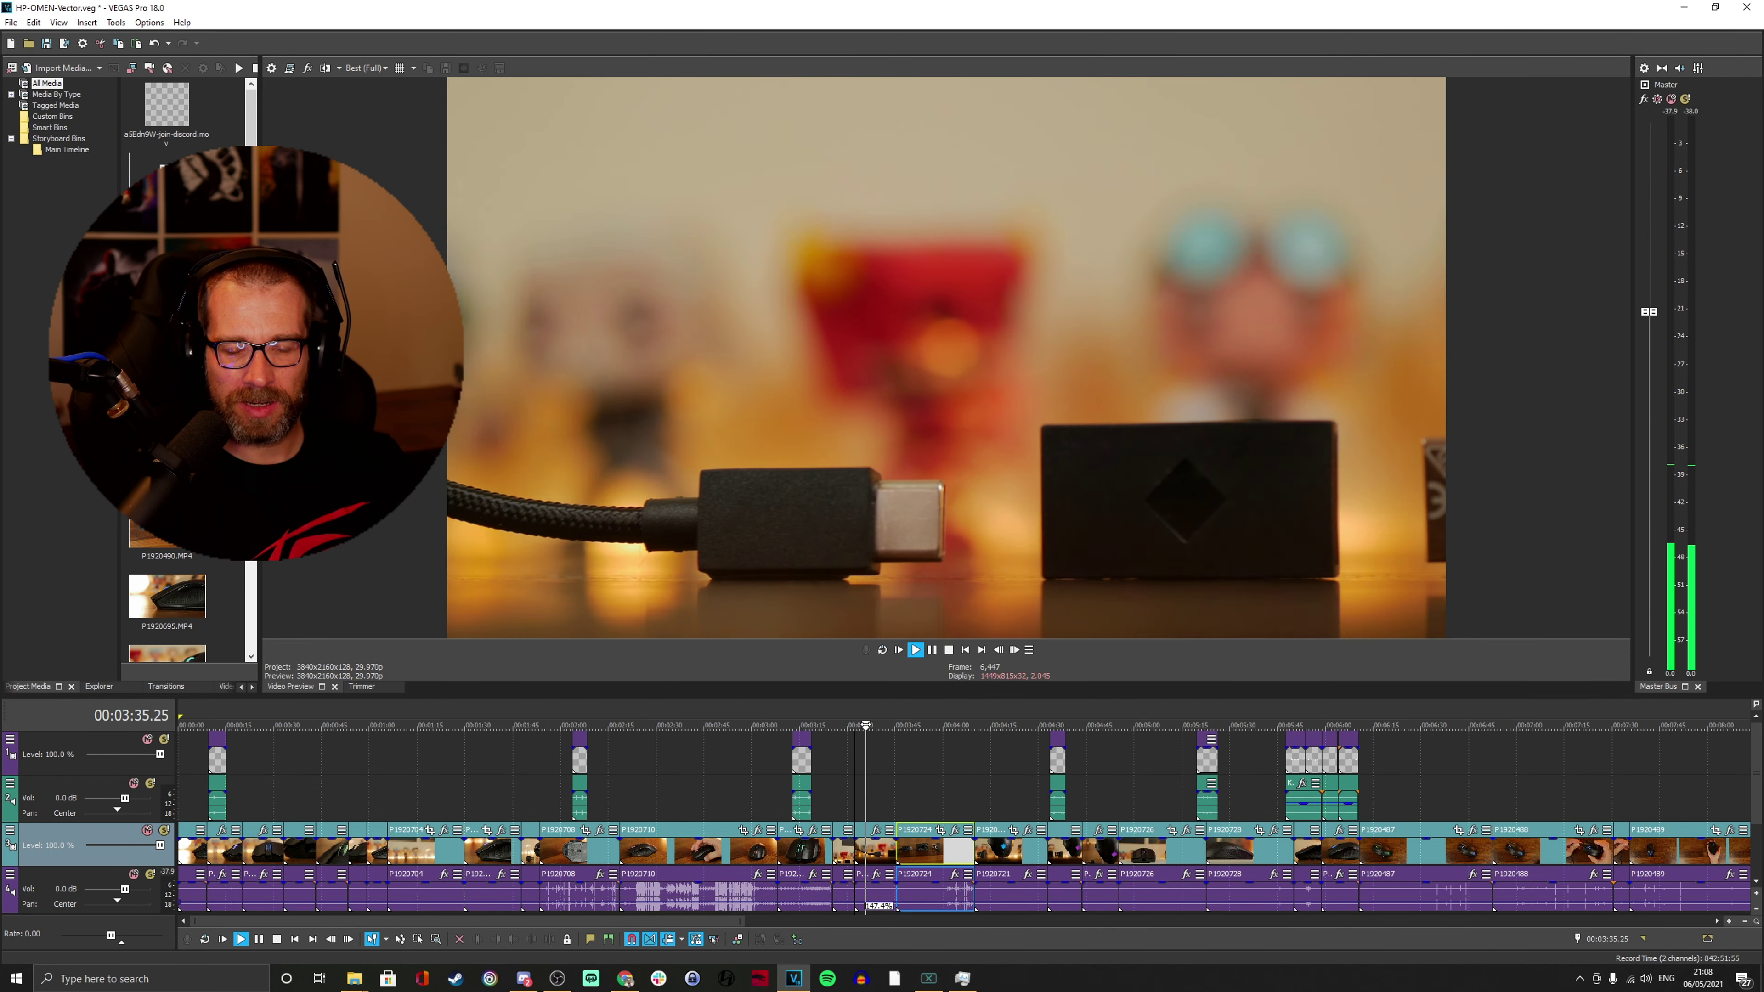
# Insert P1920490 from the project media directly after P1920724, at 00:04:10.02, and play its opening.
pyautogui.moveTo(167, 535); pyautogui.dragTo(976, 851)
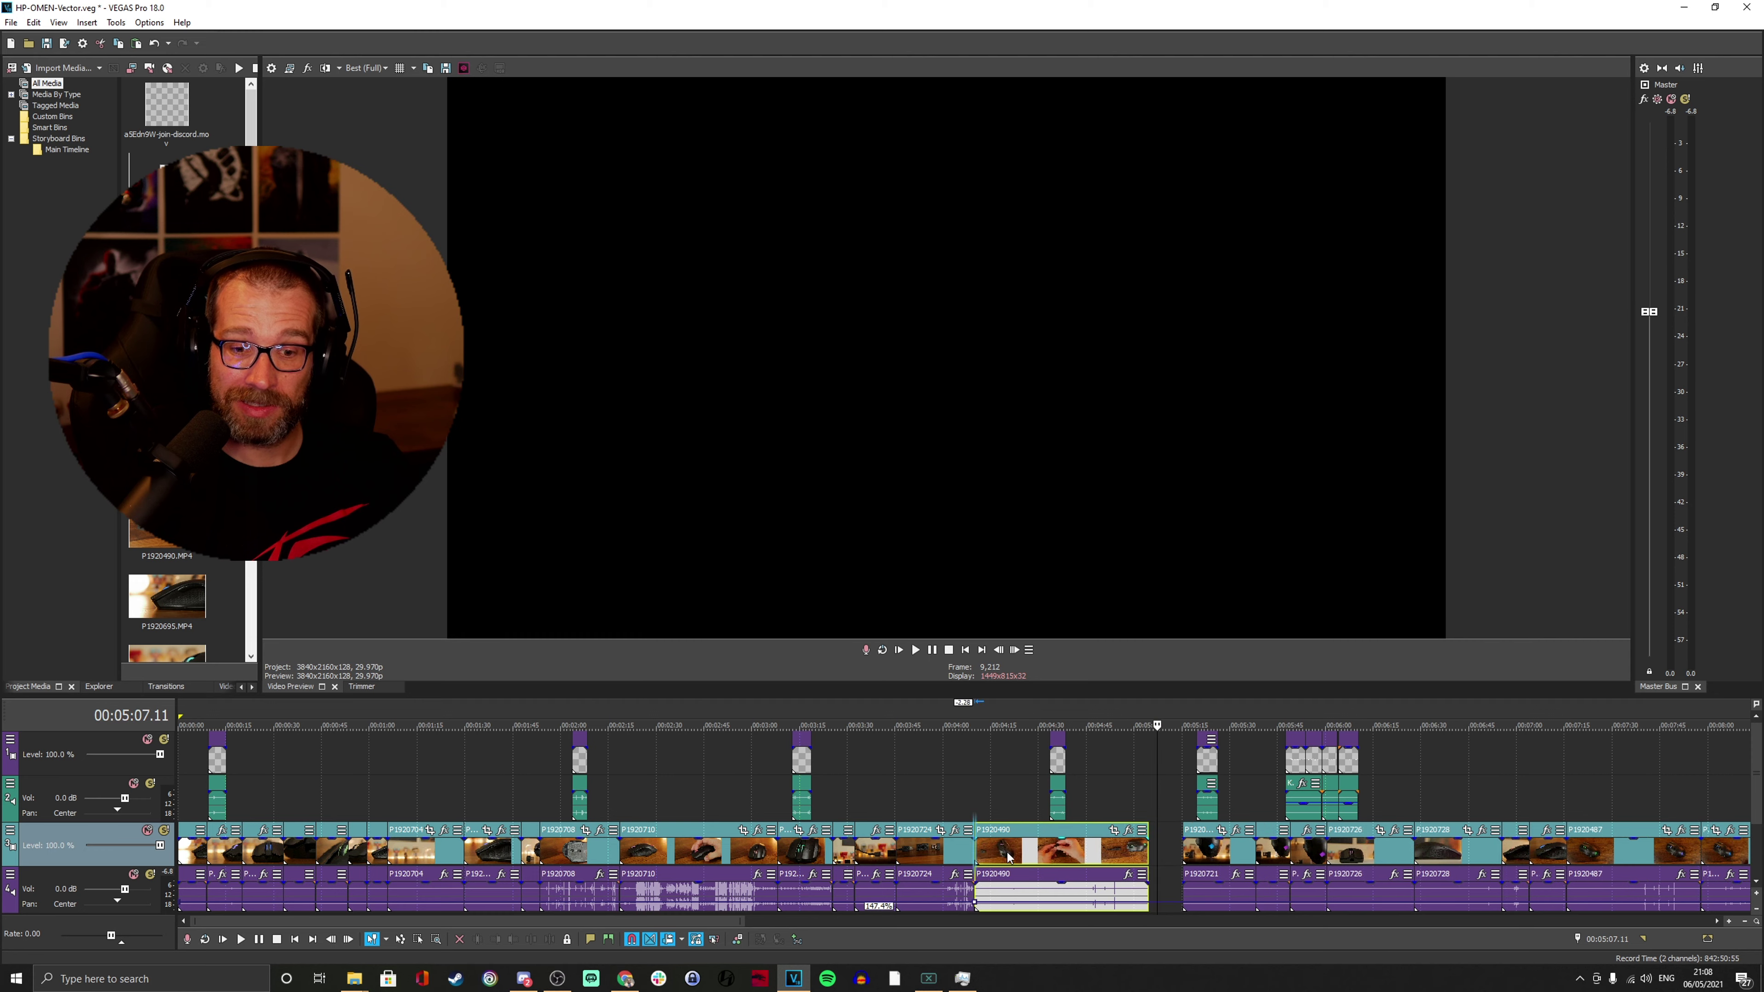
pyautogui.click(970, 716)
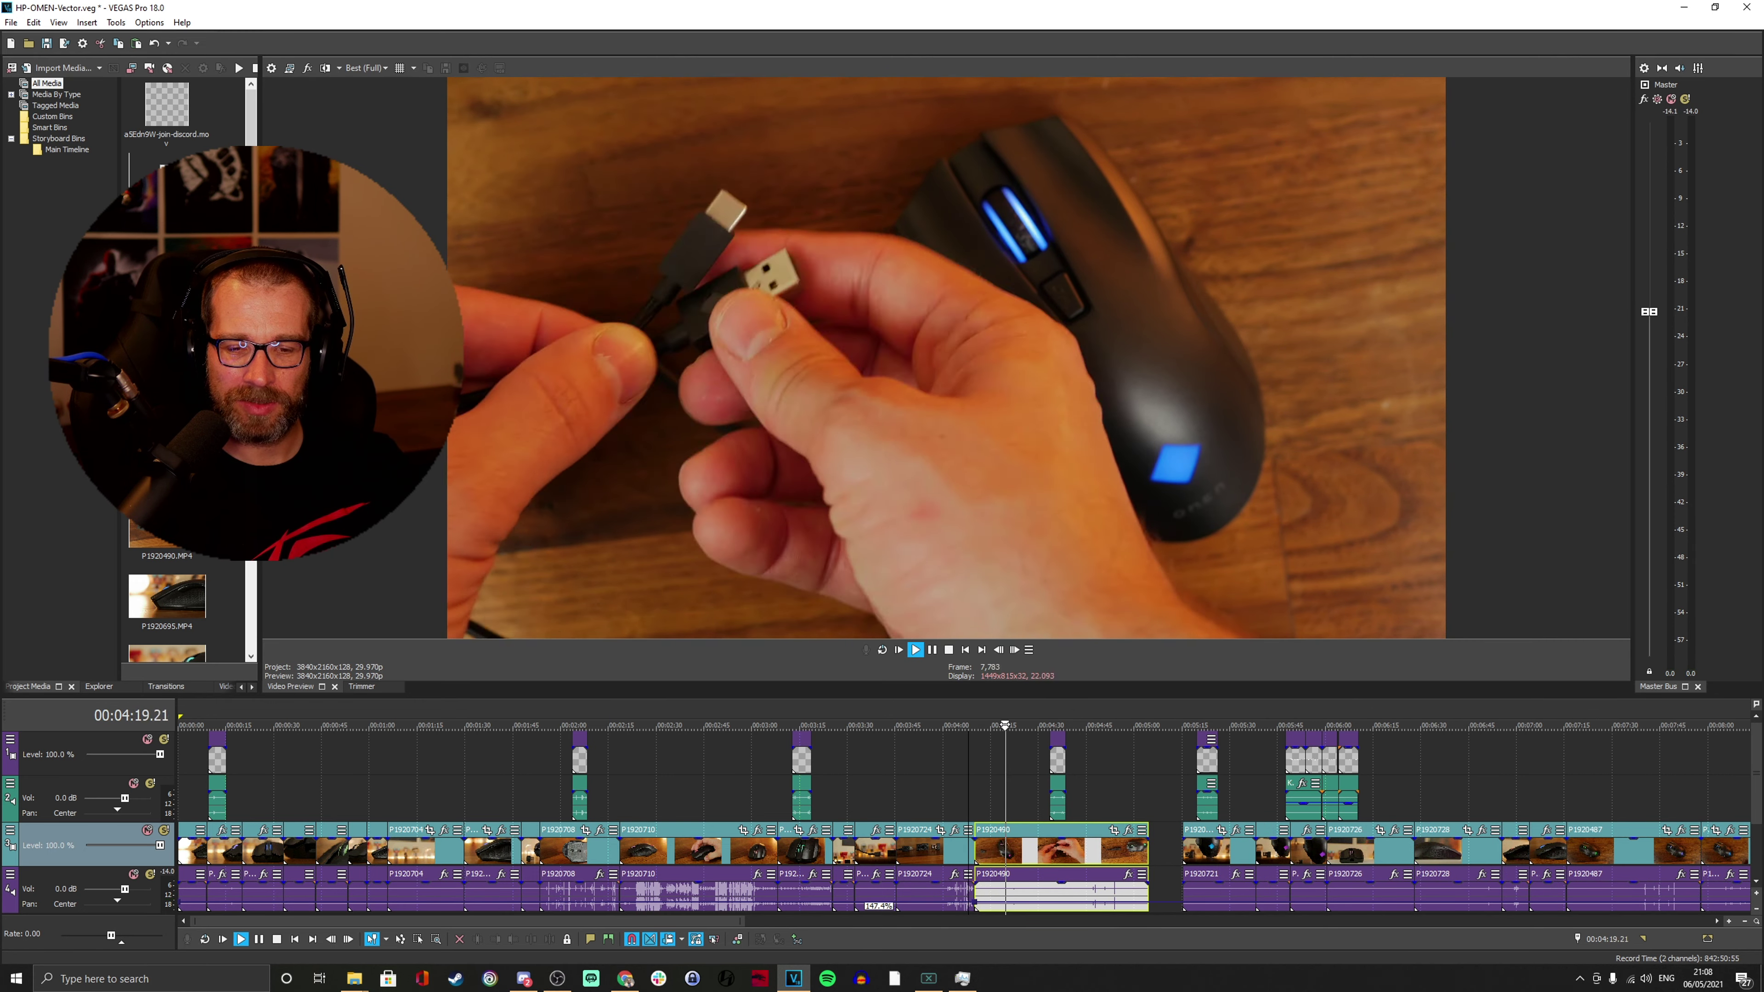
pyautogui.press('space')
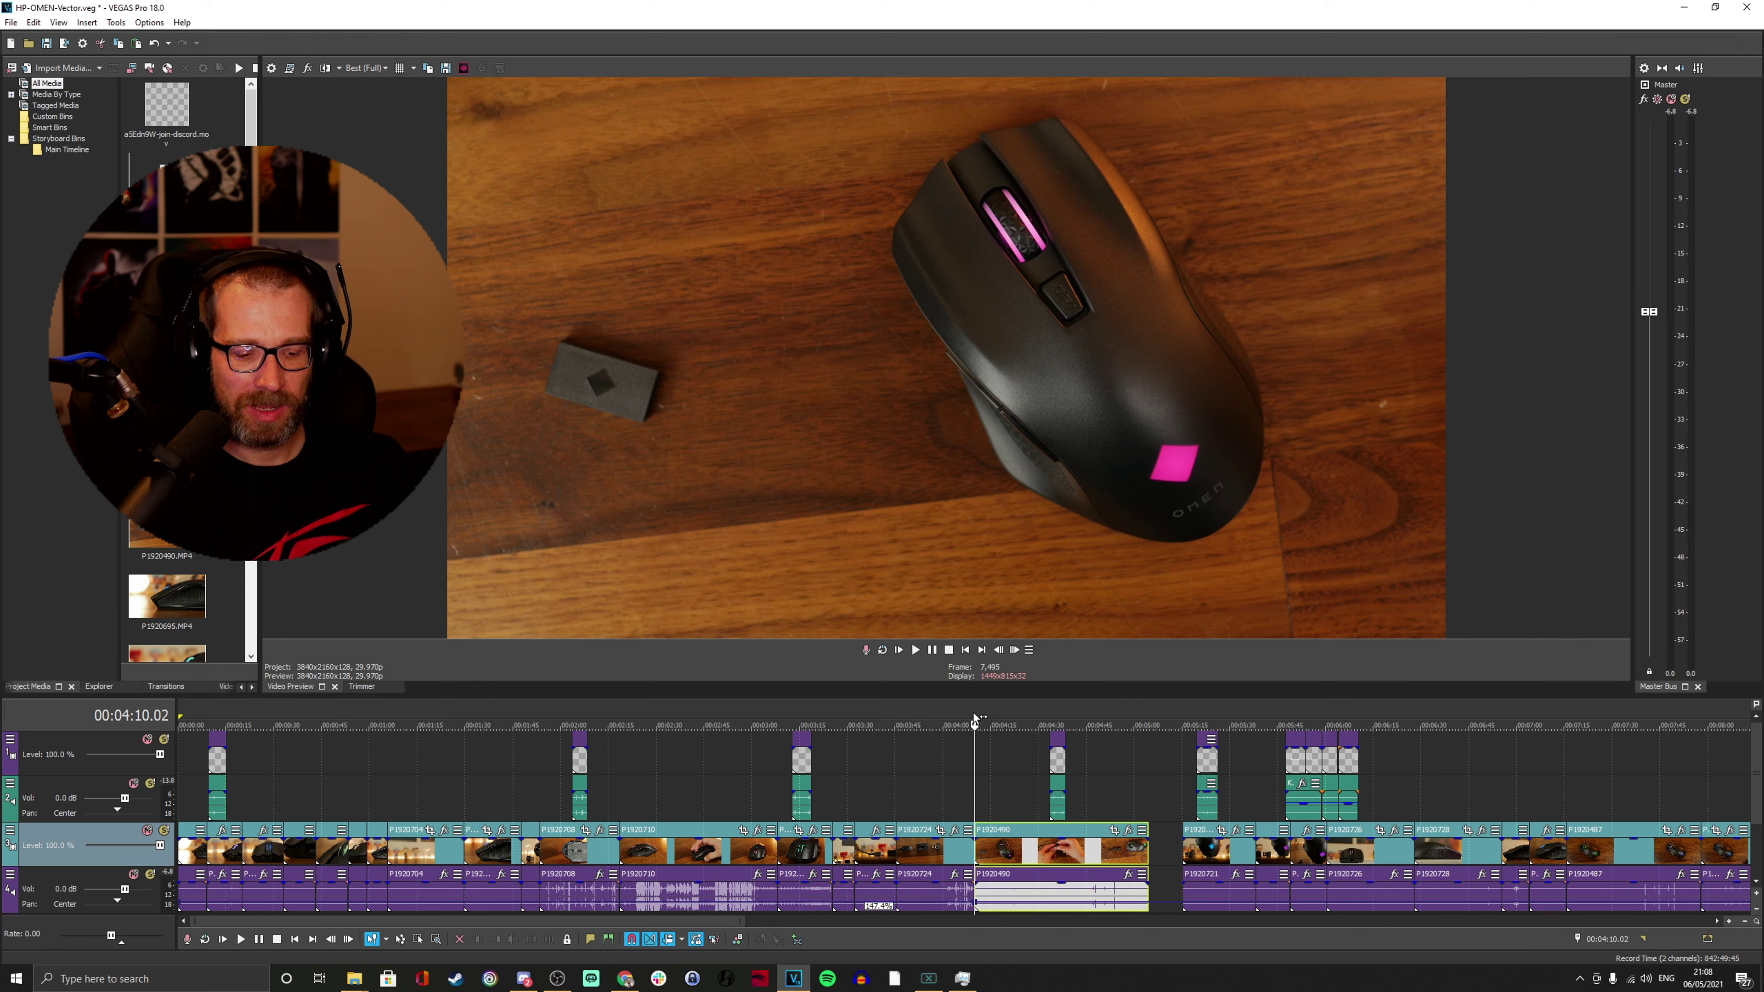
# Add a marker named "cABLE PROBLEMS" at 00:04:10.02, the start of the inserted P1920490 clip.
pyautogui.doubleClick(973, 713)
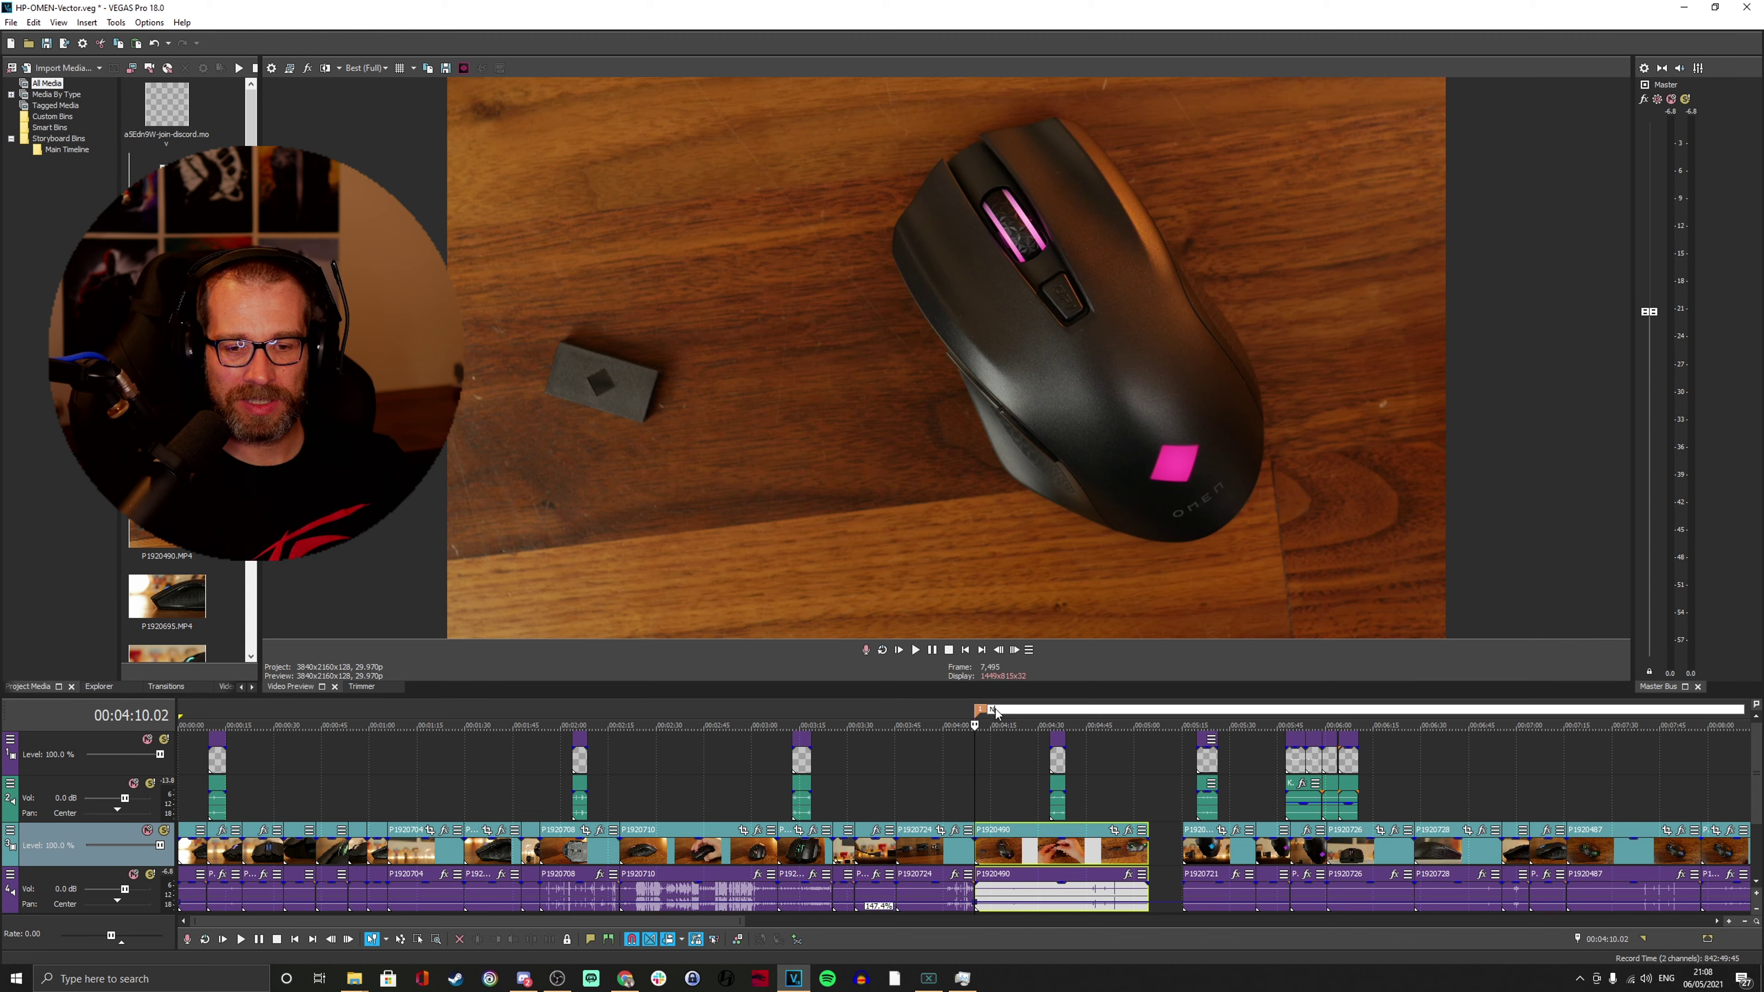
pyautogui.write('c')
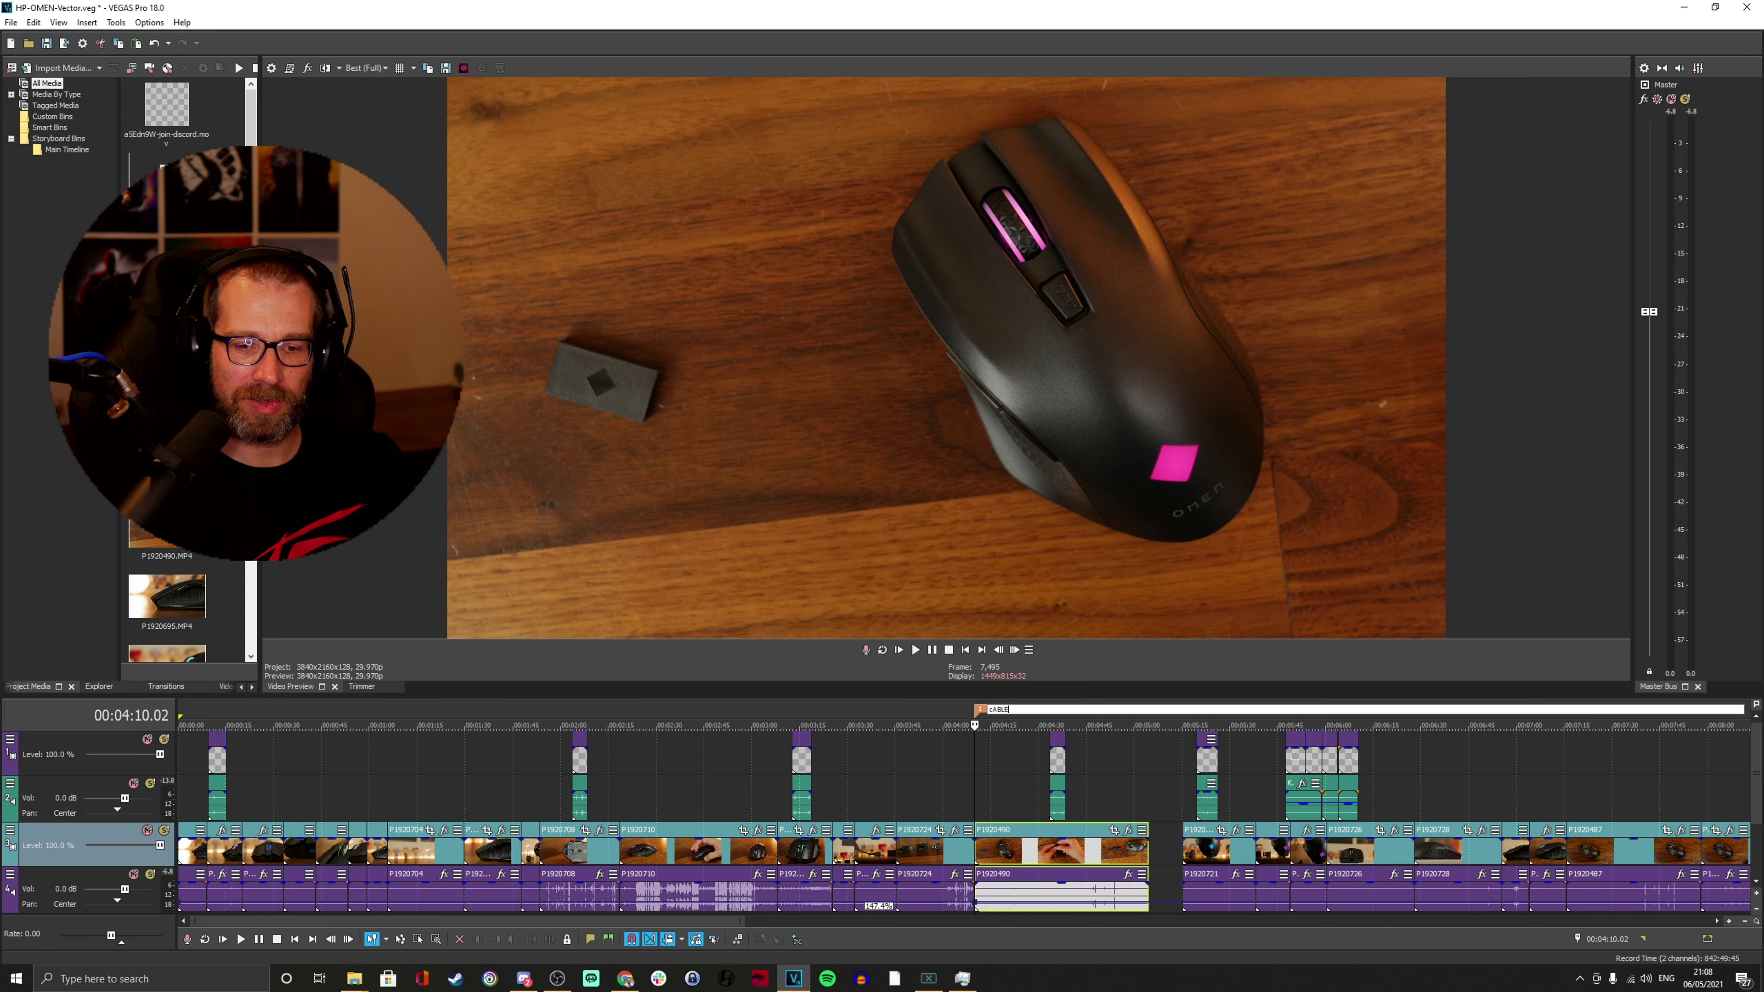
pyautogui.write('ABLE PROBLEMS')
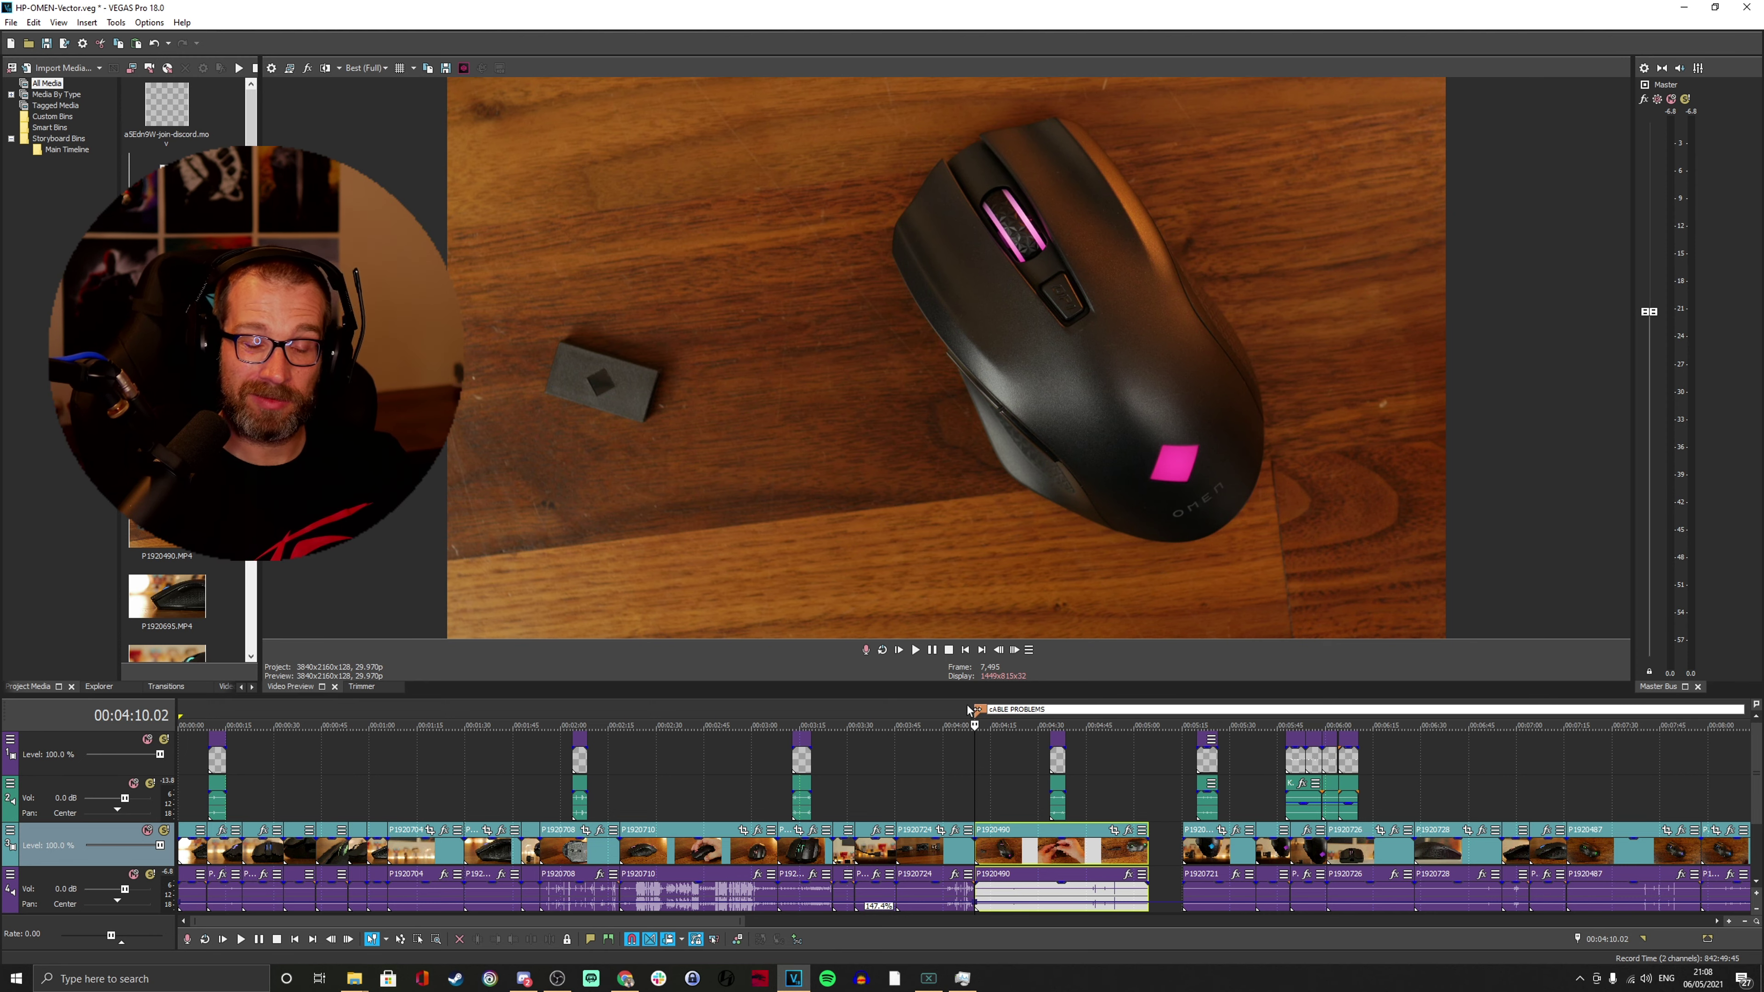
pyautogui.click(904, 703)
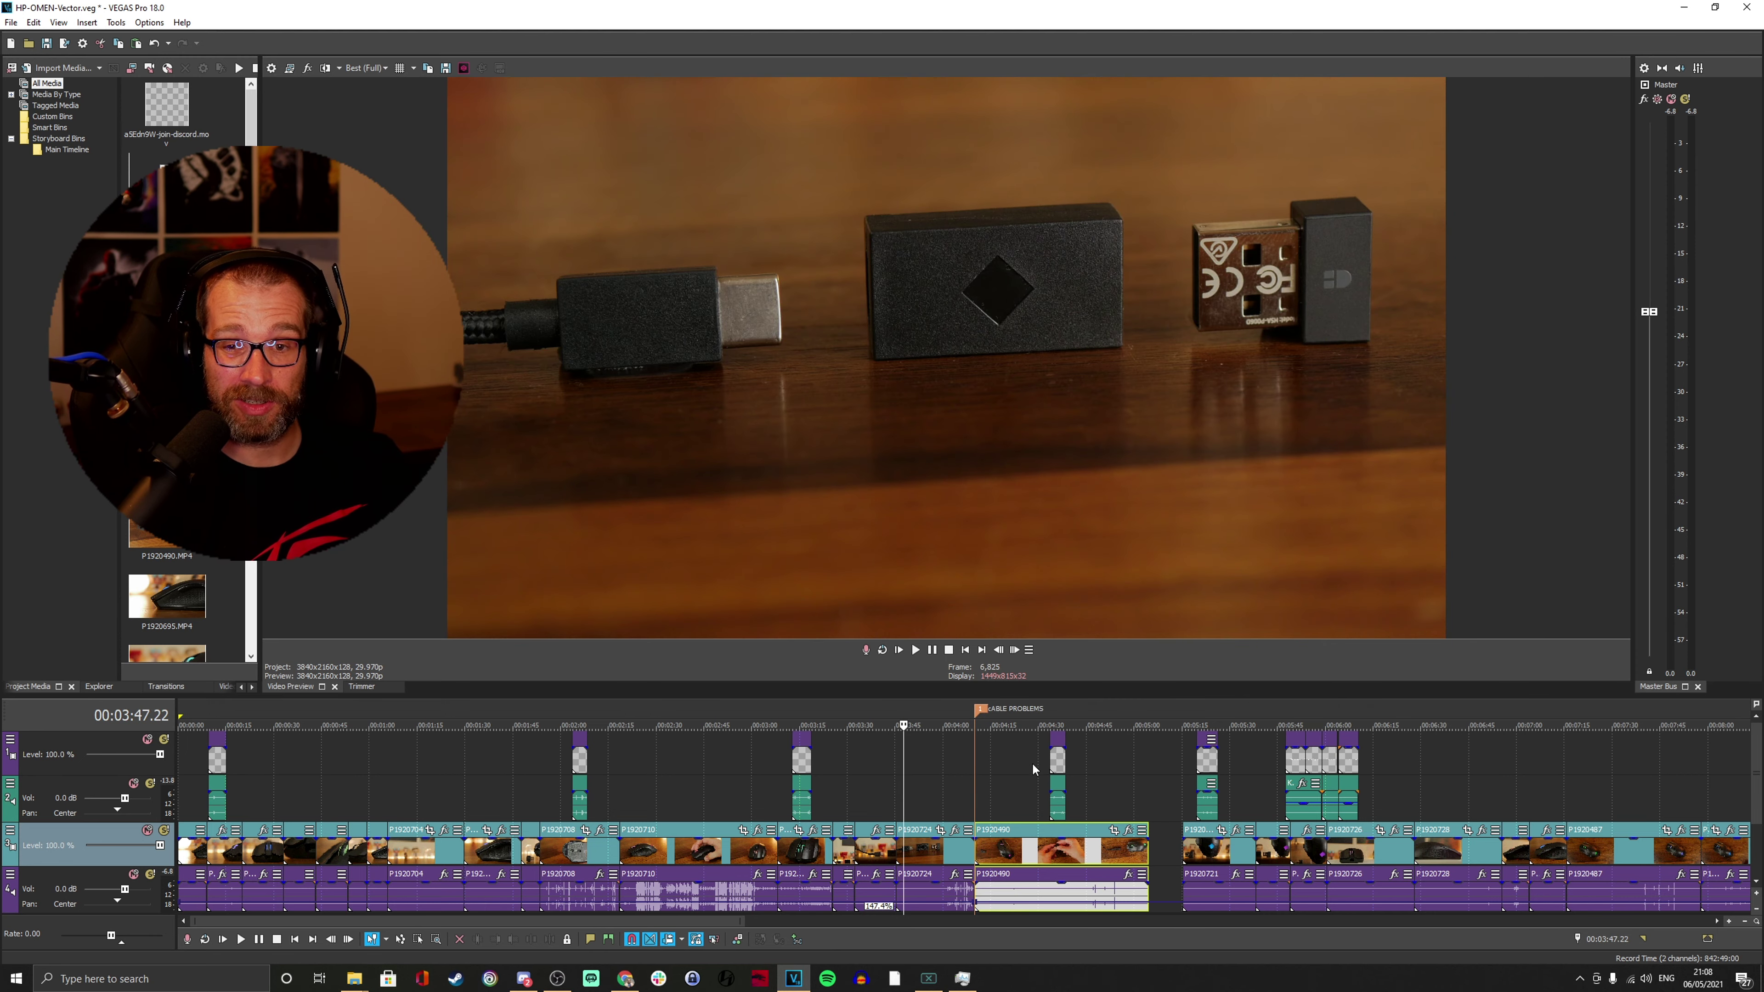
# Scrub through the inserted P1920490 clip to near its end and close the gap between it and P1920721.
pyautogui.click(981, 709)
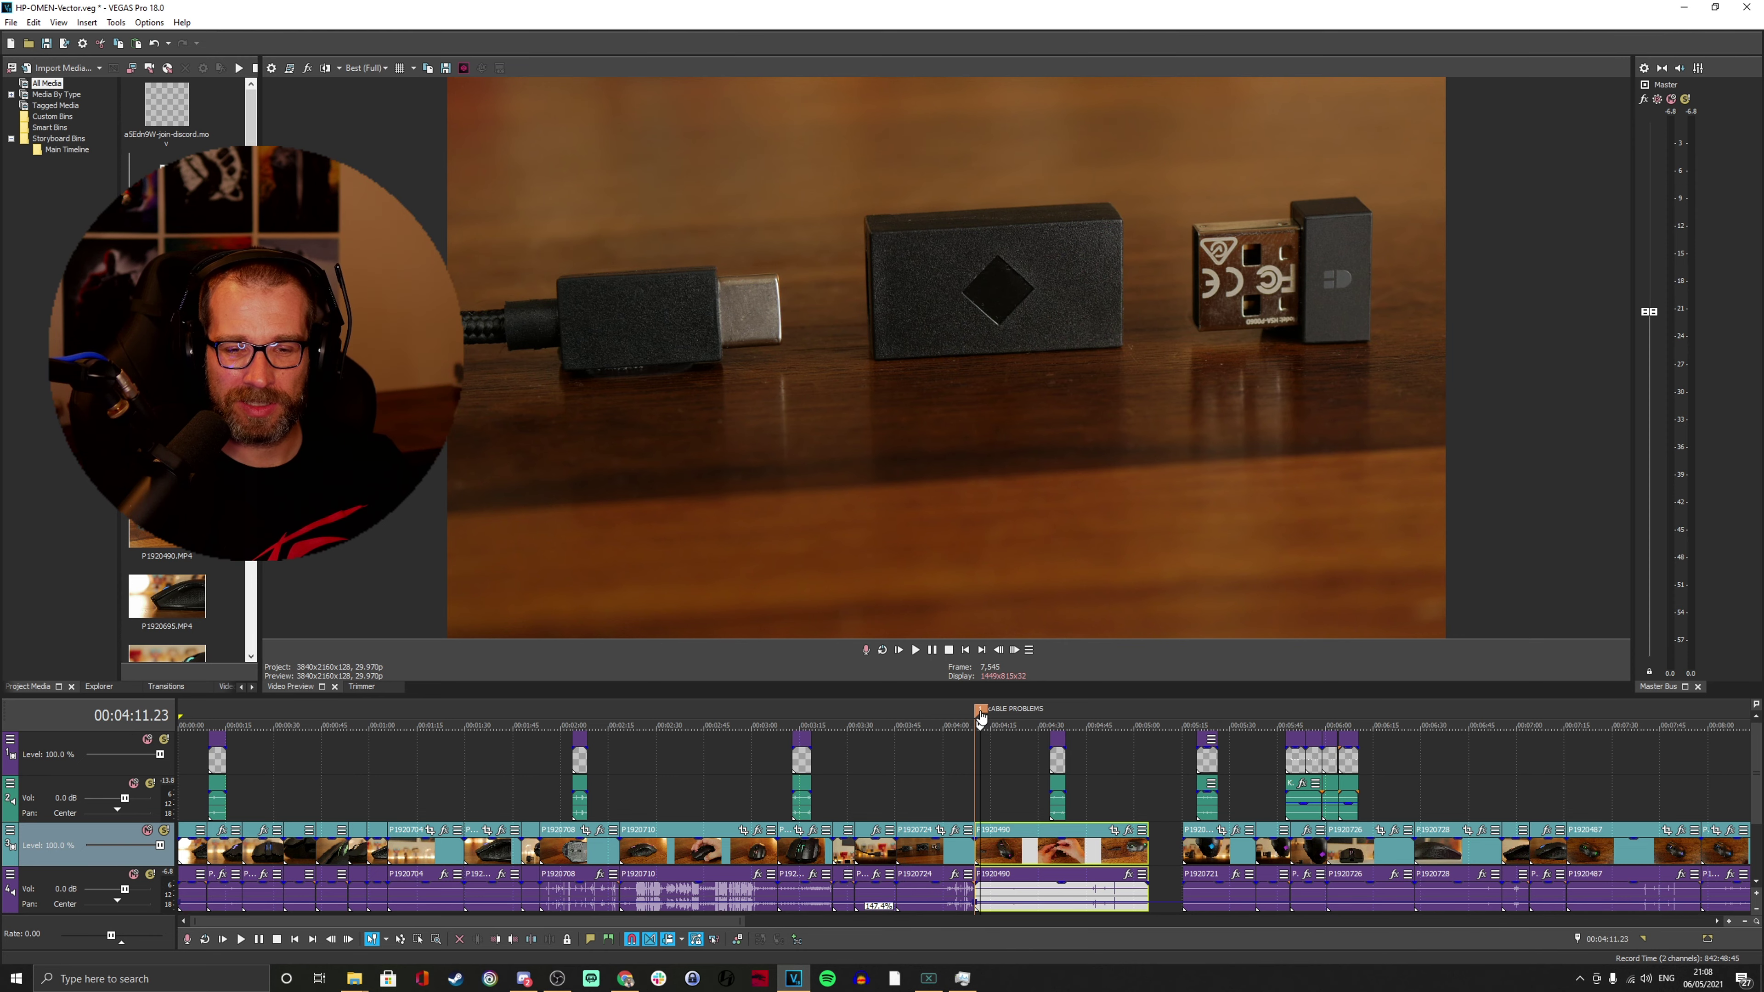
pyautogui.click(1022, 724)
pyautogui.moveTo(1062, 714); pyautogui.dragTo(1142, 706)
pyautogui.scroll(3, 1119, 803)
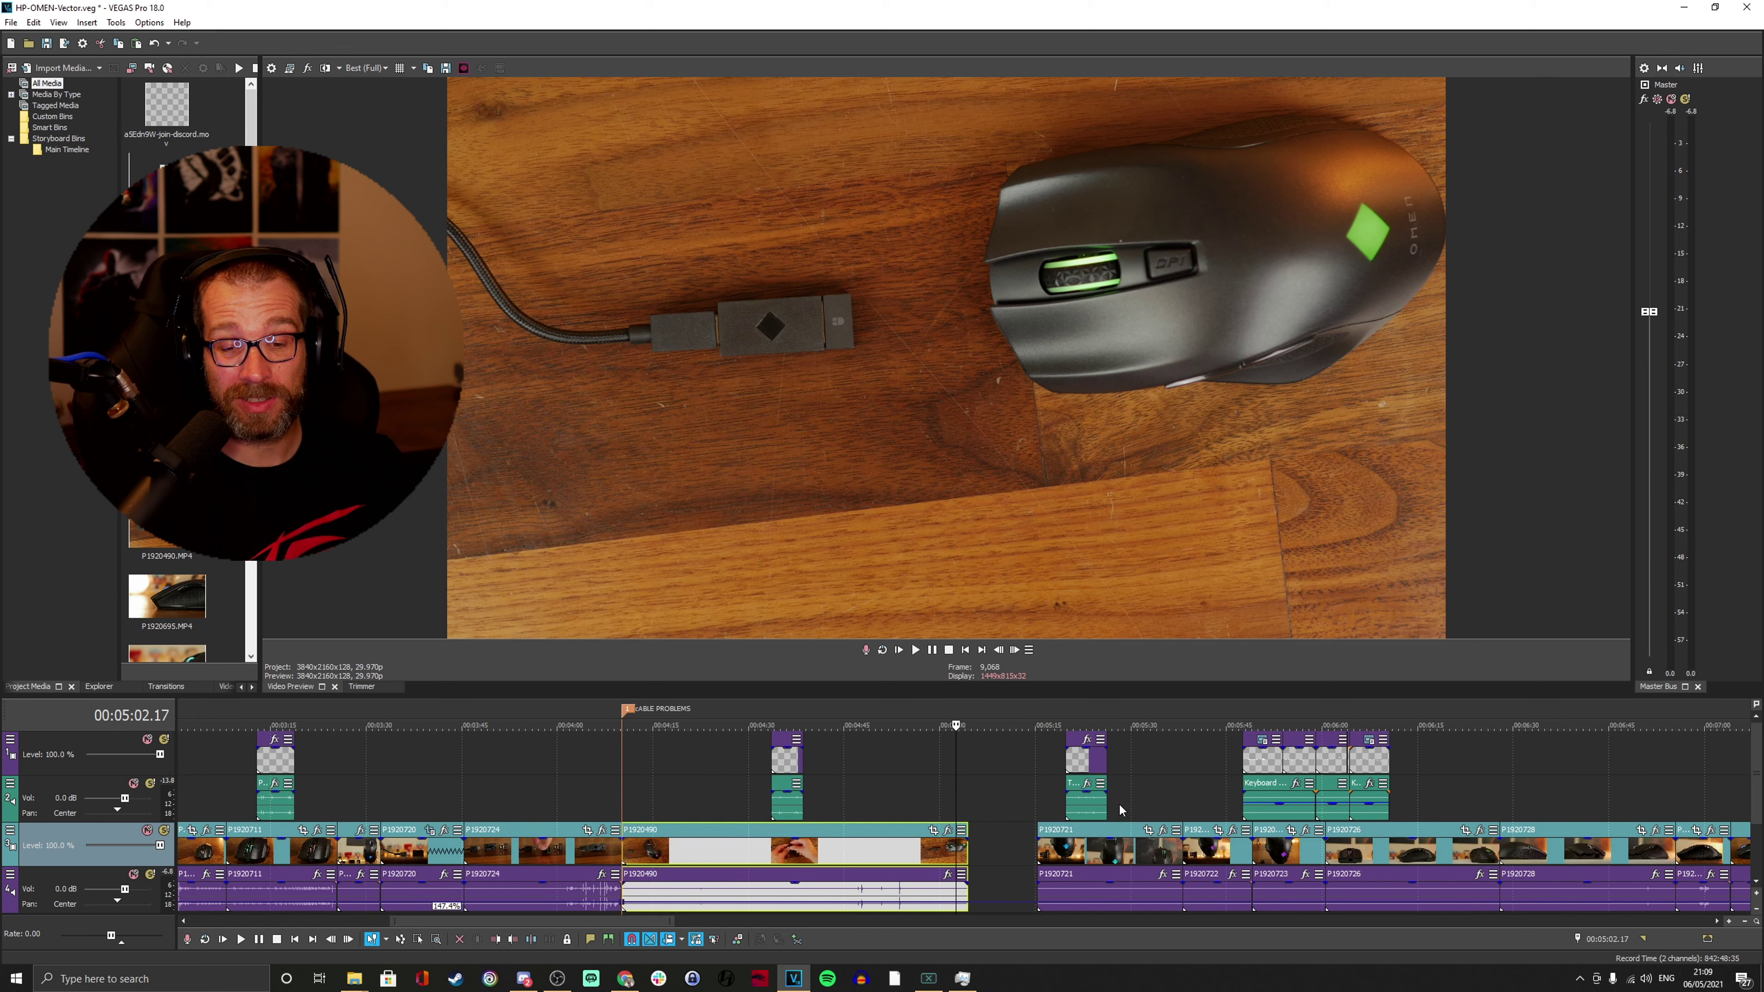
pyautogui.click(1059, 858)
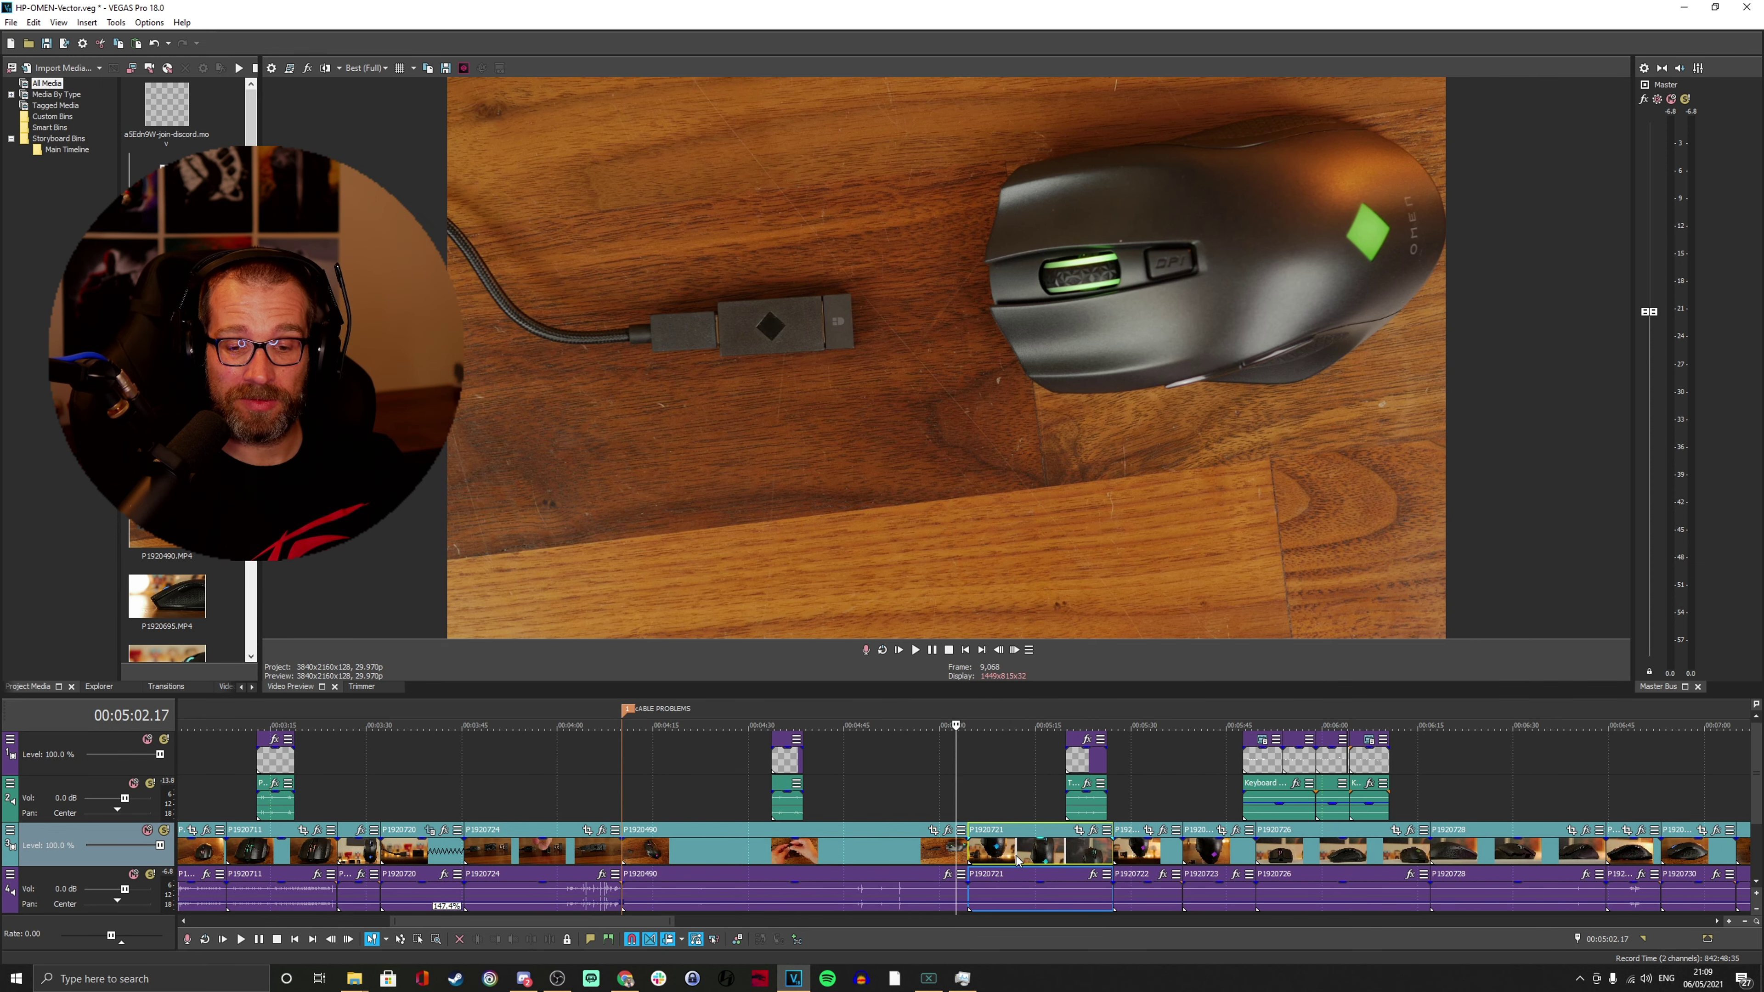
# Check the remaining clips through the final P1920489 clip and return to the project start.
pyautogui.scroll(-3, 1020, 861)
pyautogui.click(1212, 856)
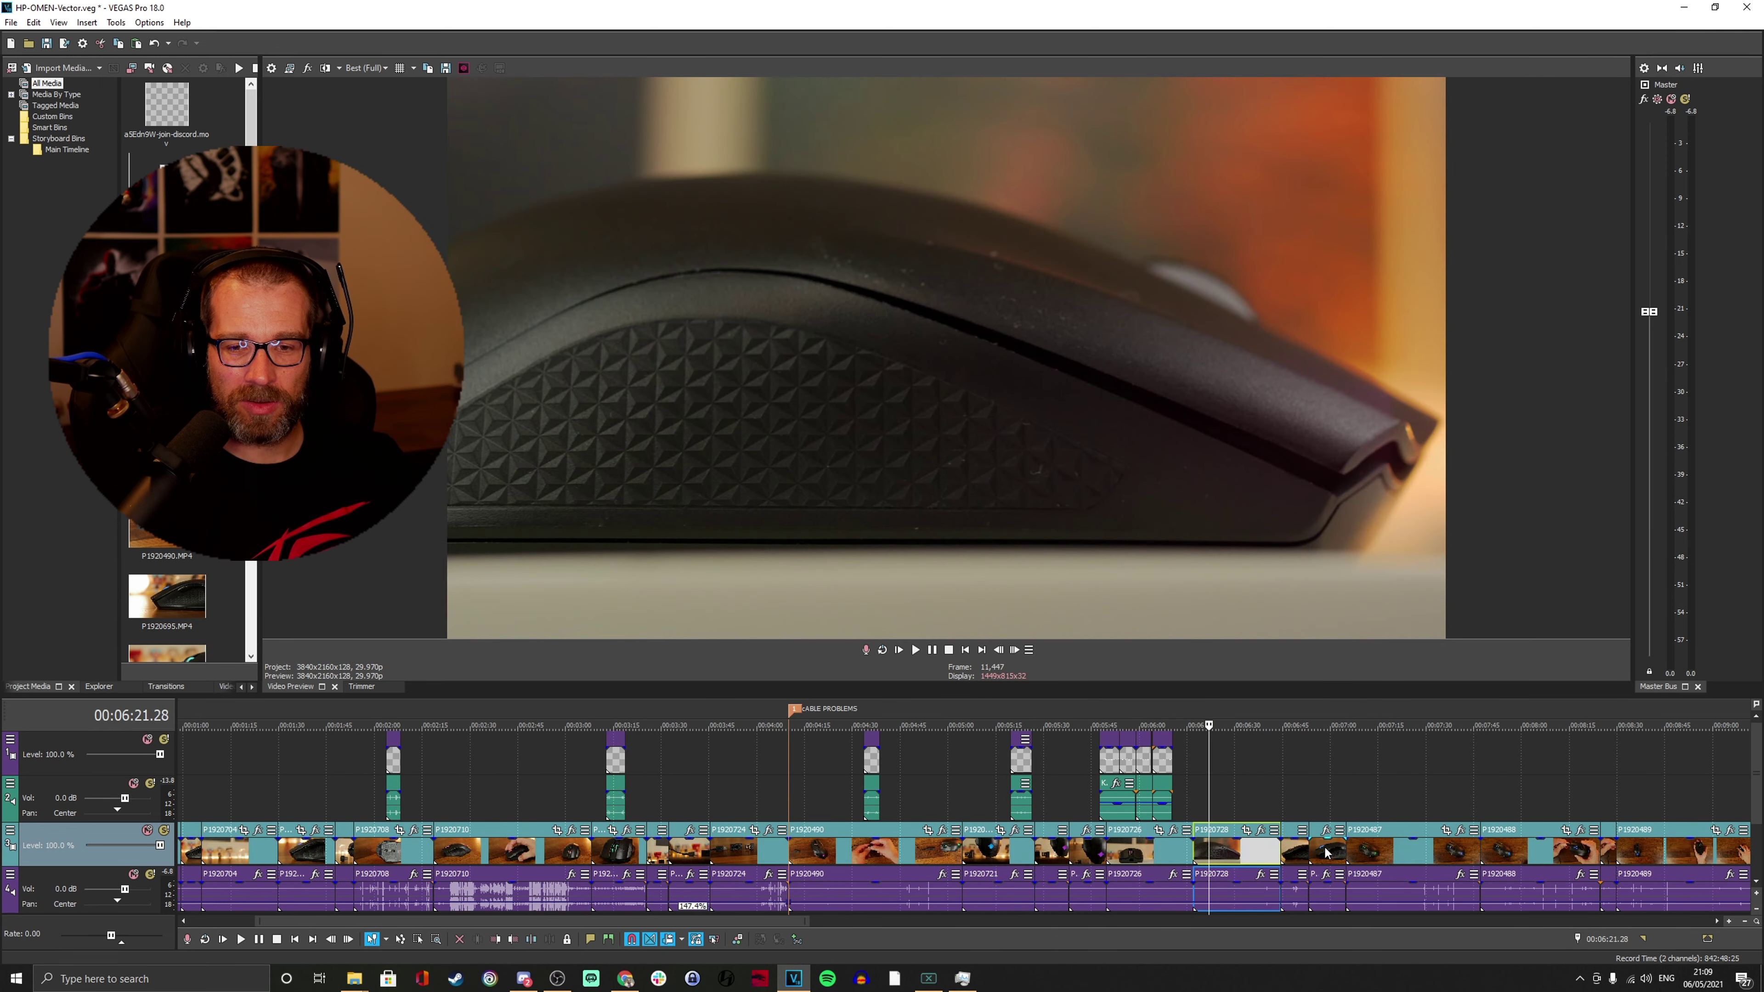
pyautogui.click(1324, 853)
pyautogui.click(1690, 849)
pyautogui.scroll(2, 1068, 849)
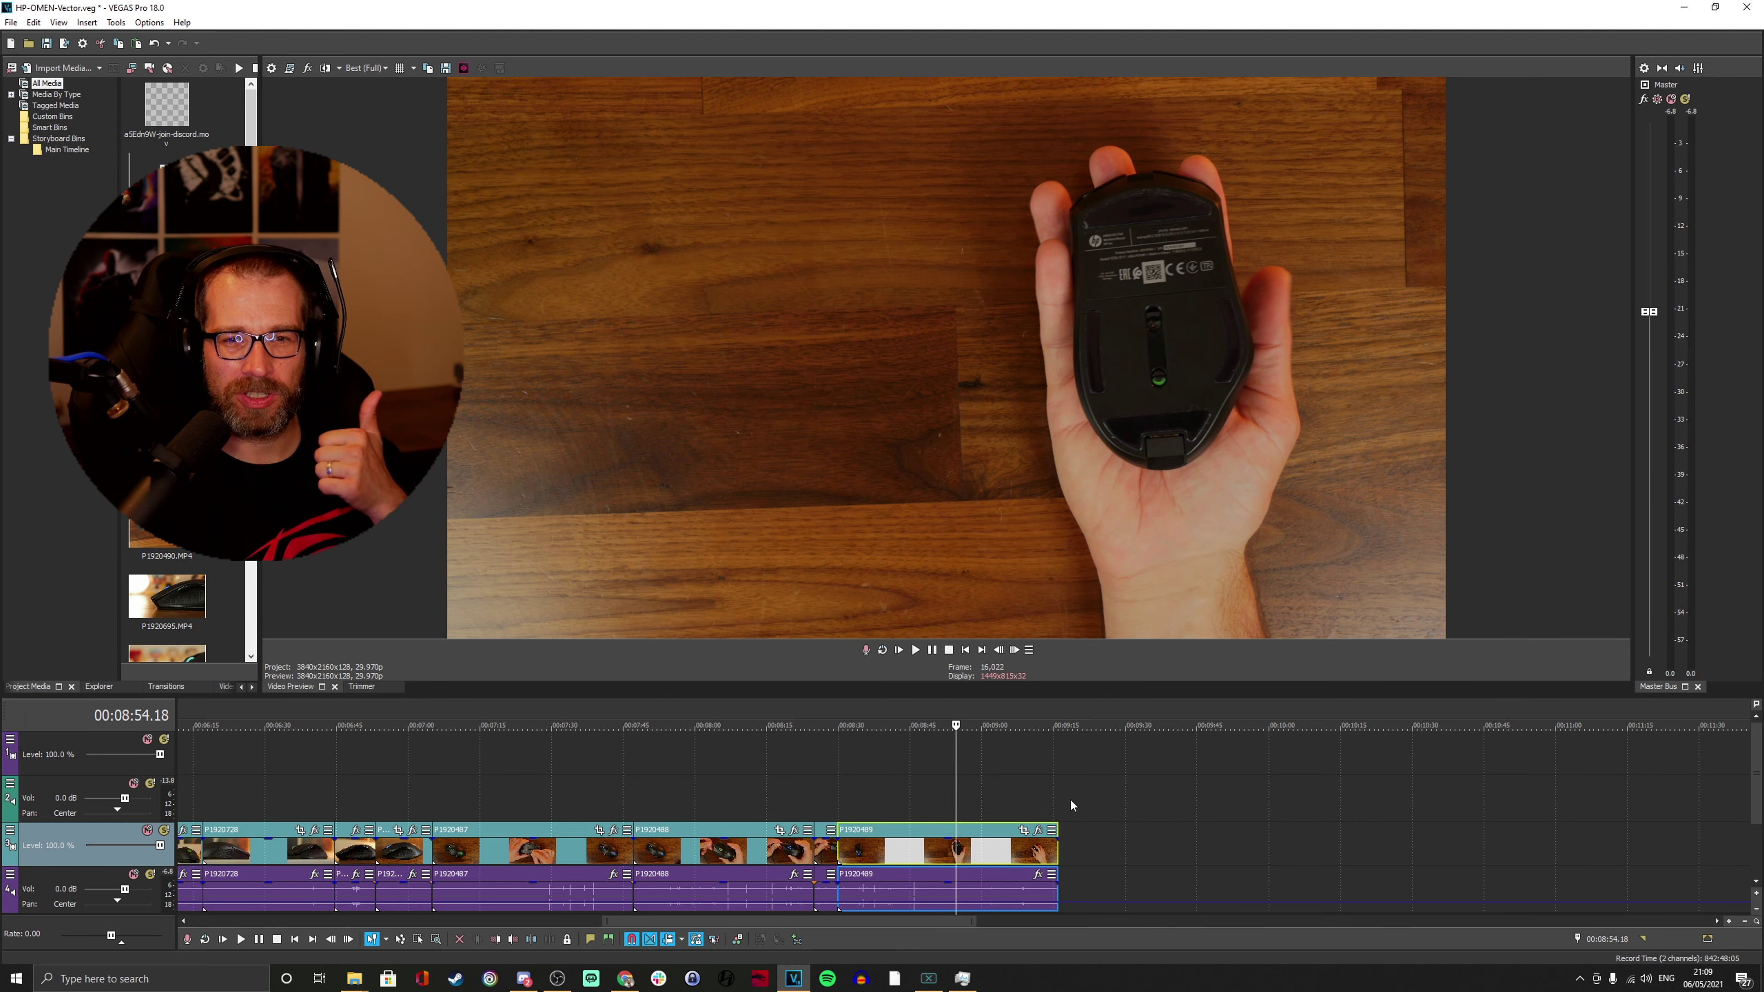
pyautogui.click(1026, 713)
pyautogui.click(965, 649)
# Save the project under the new name HP-OMEN-Vector-review in the Video Editing Projects folder.
pyautogui.click(11, 23)
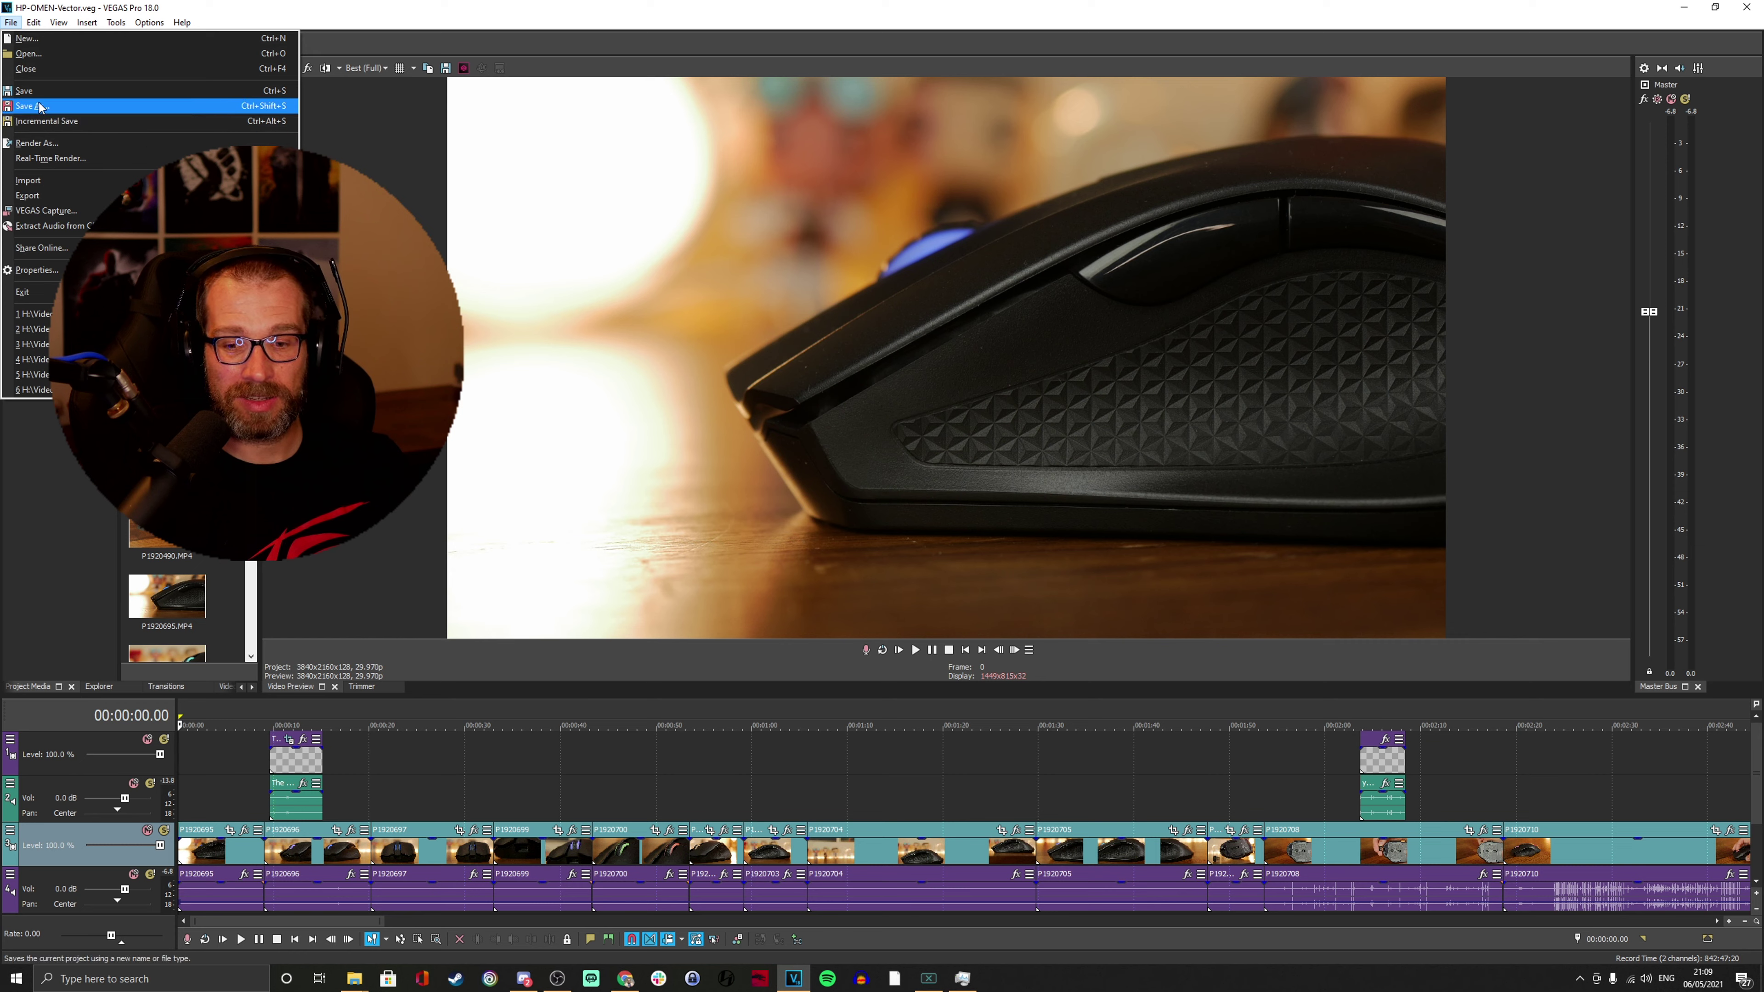
pyautogui.click(39, 106)
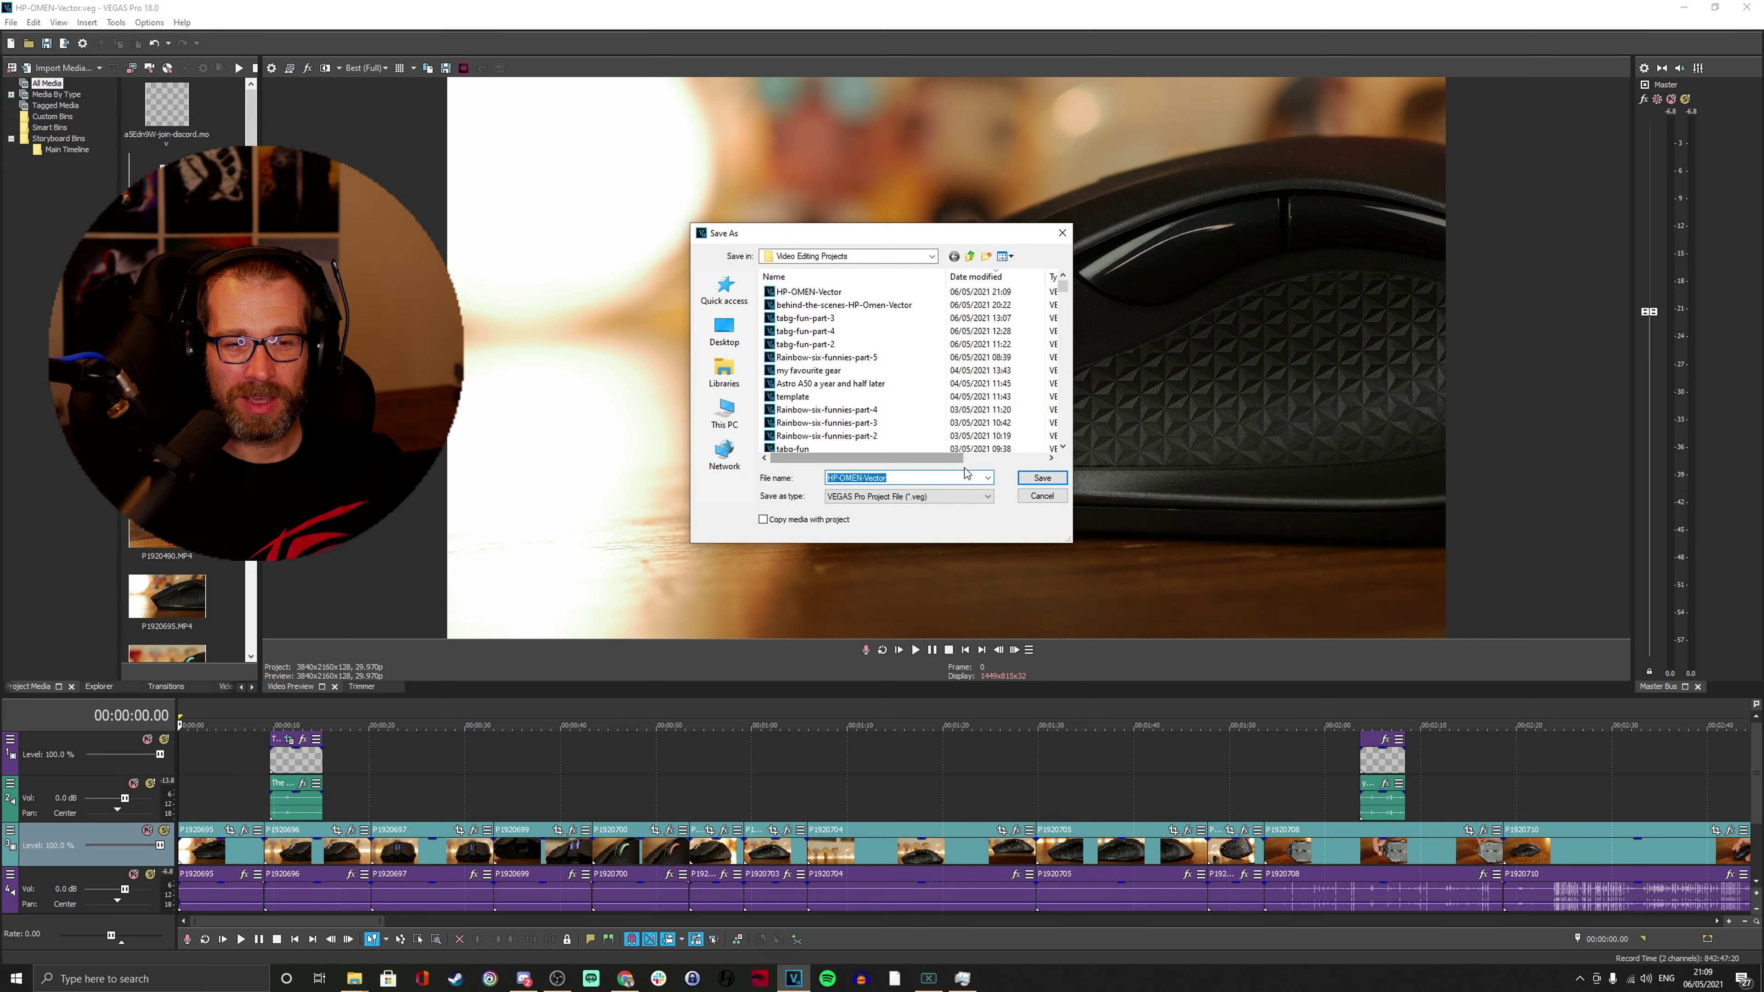
pyautogui.press('End')
pyautogui.write('-')
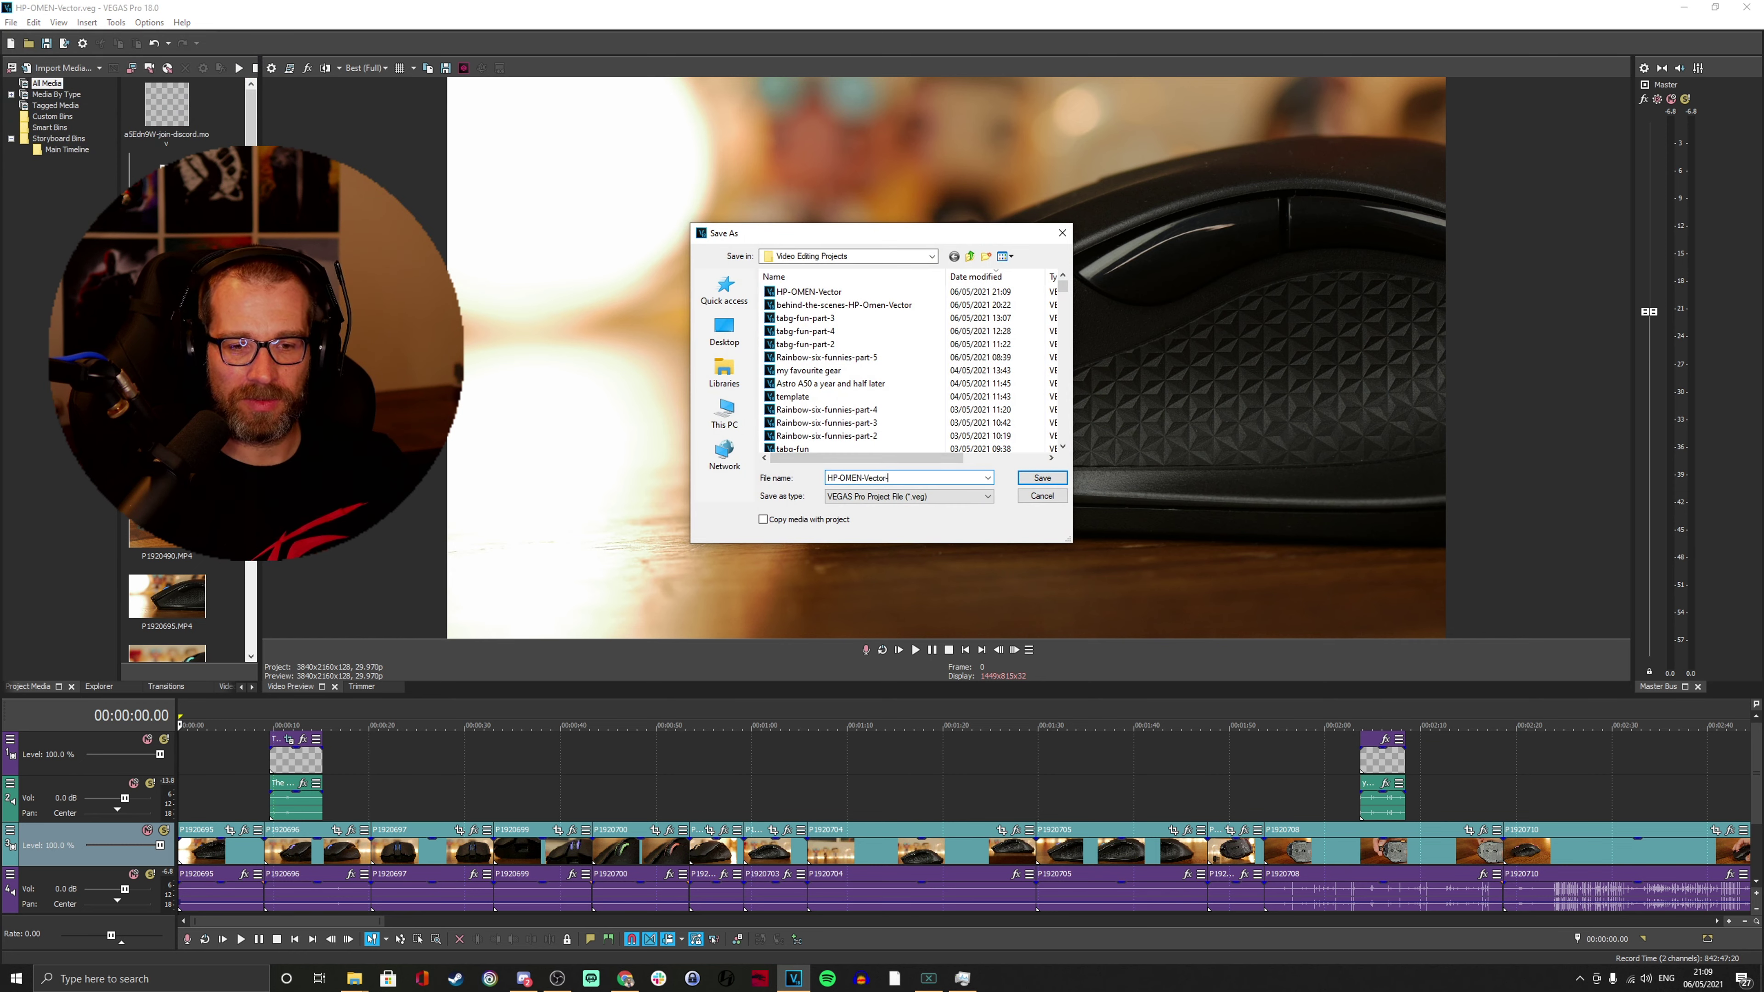
pyautogui.write('UNBOXING')
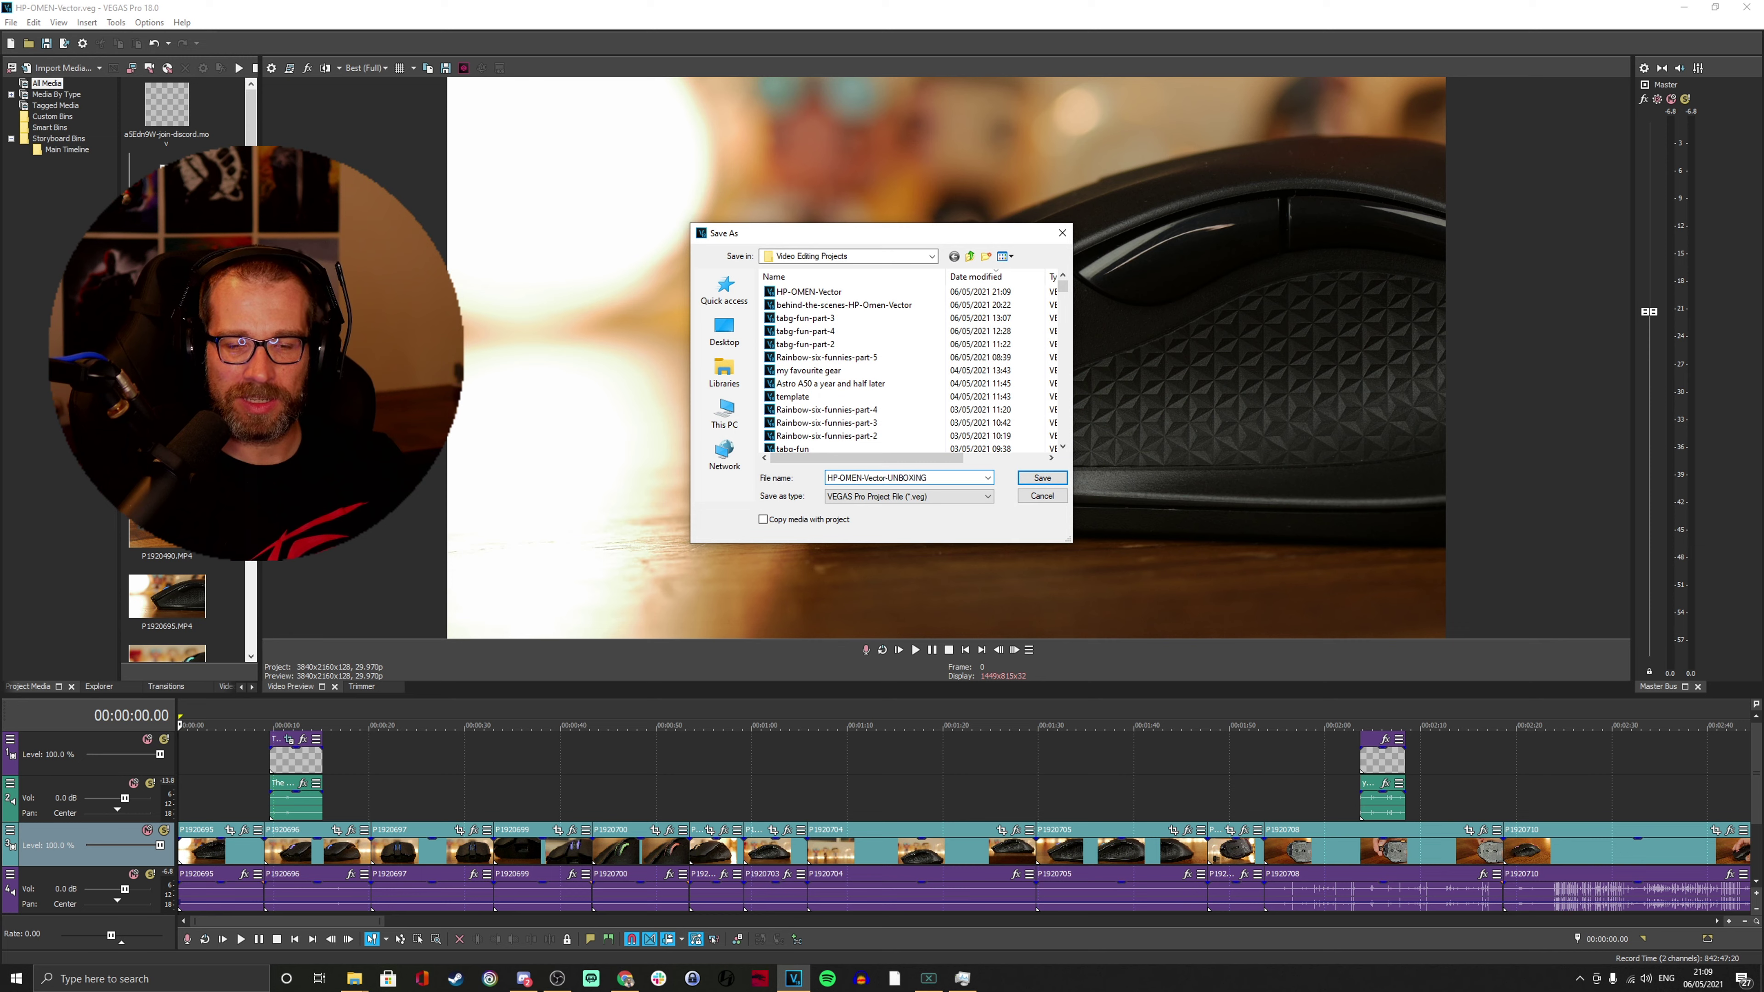
pyautogui.press('BackSpace')
pyautogui.press('BackSpace')
pyautogui.press('BackSpace')
pyautogui.press('BackSpace')
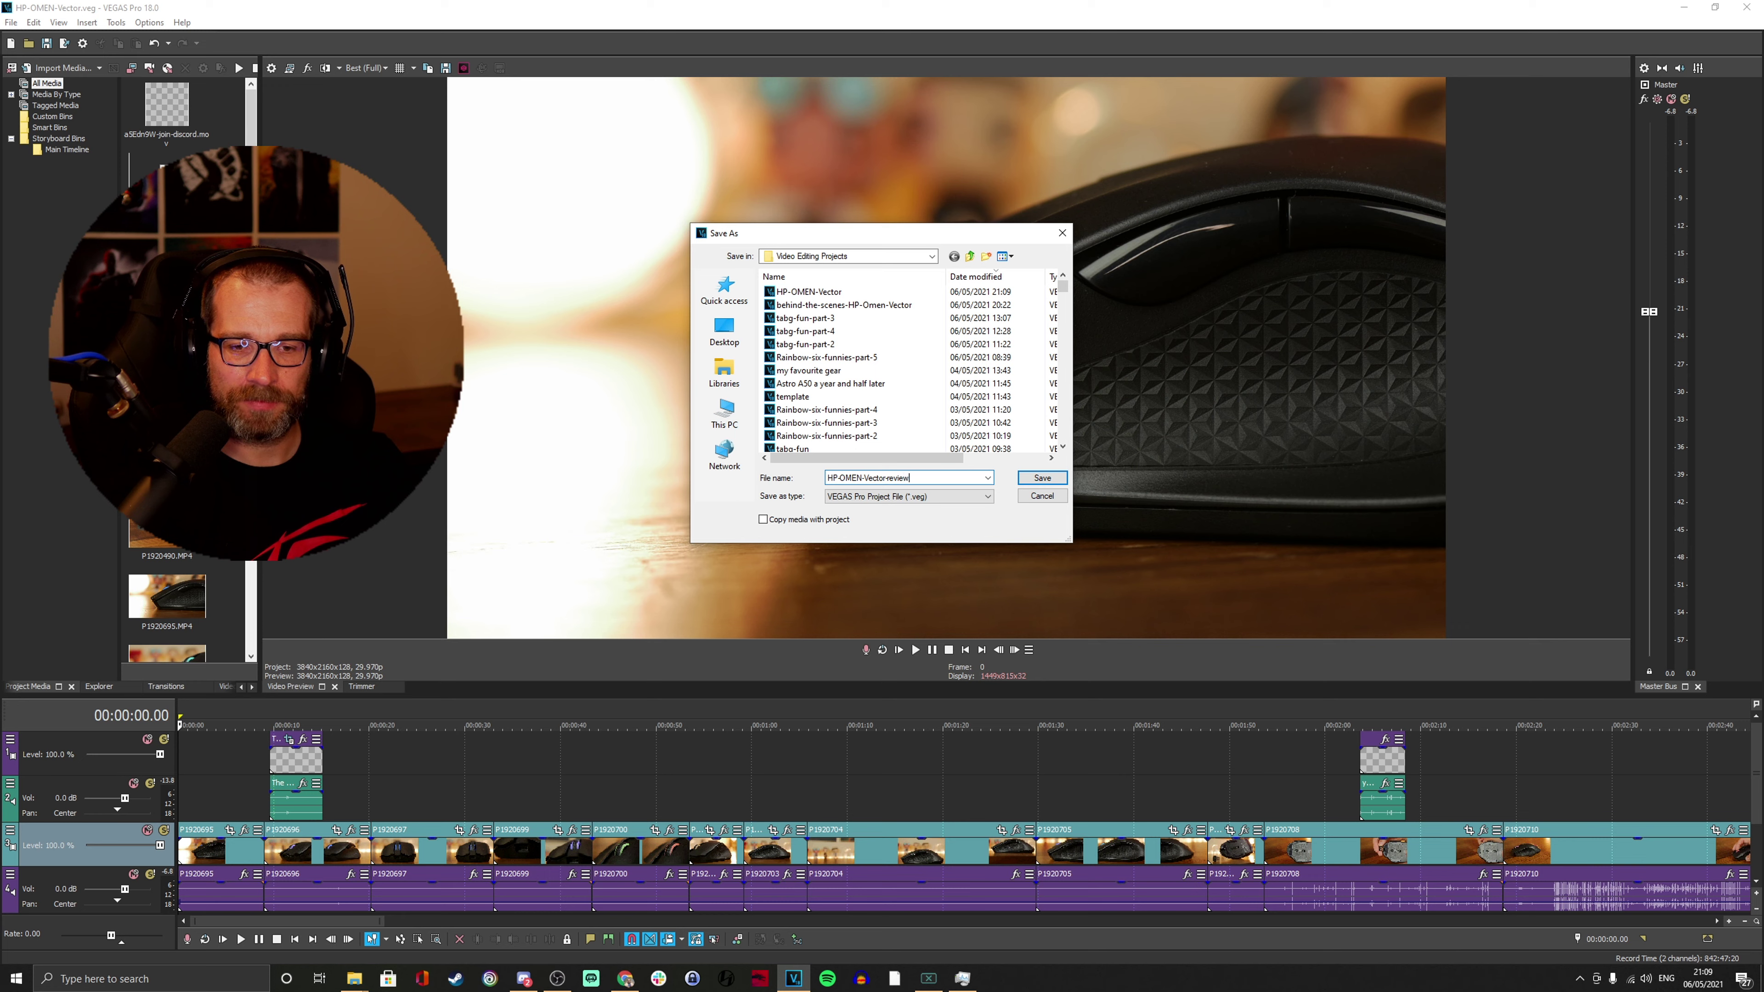
pyautogui.press('Return')
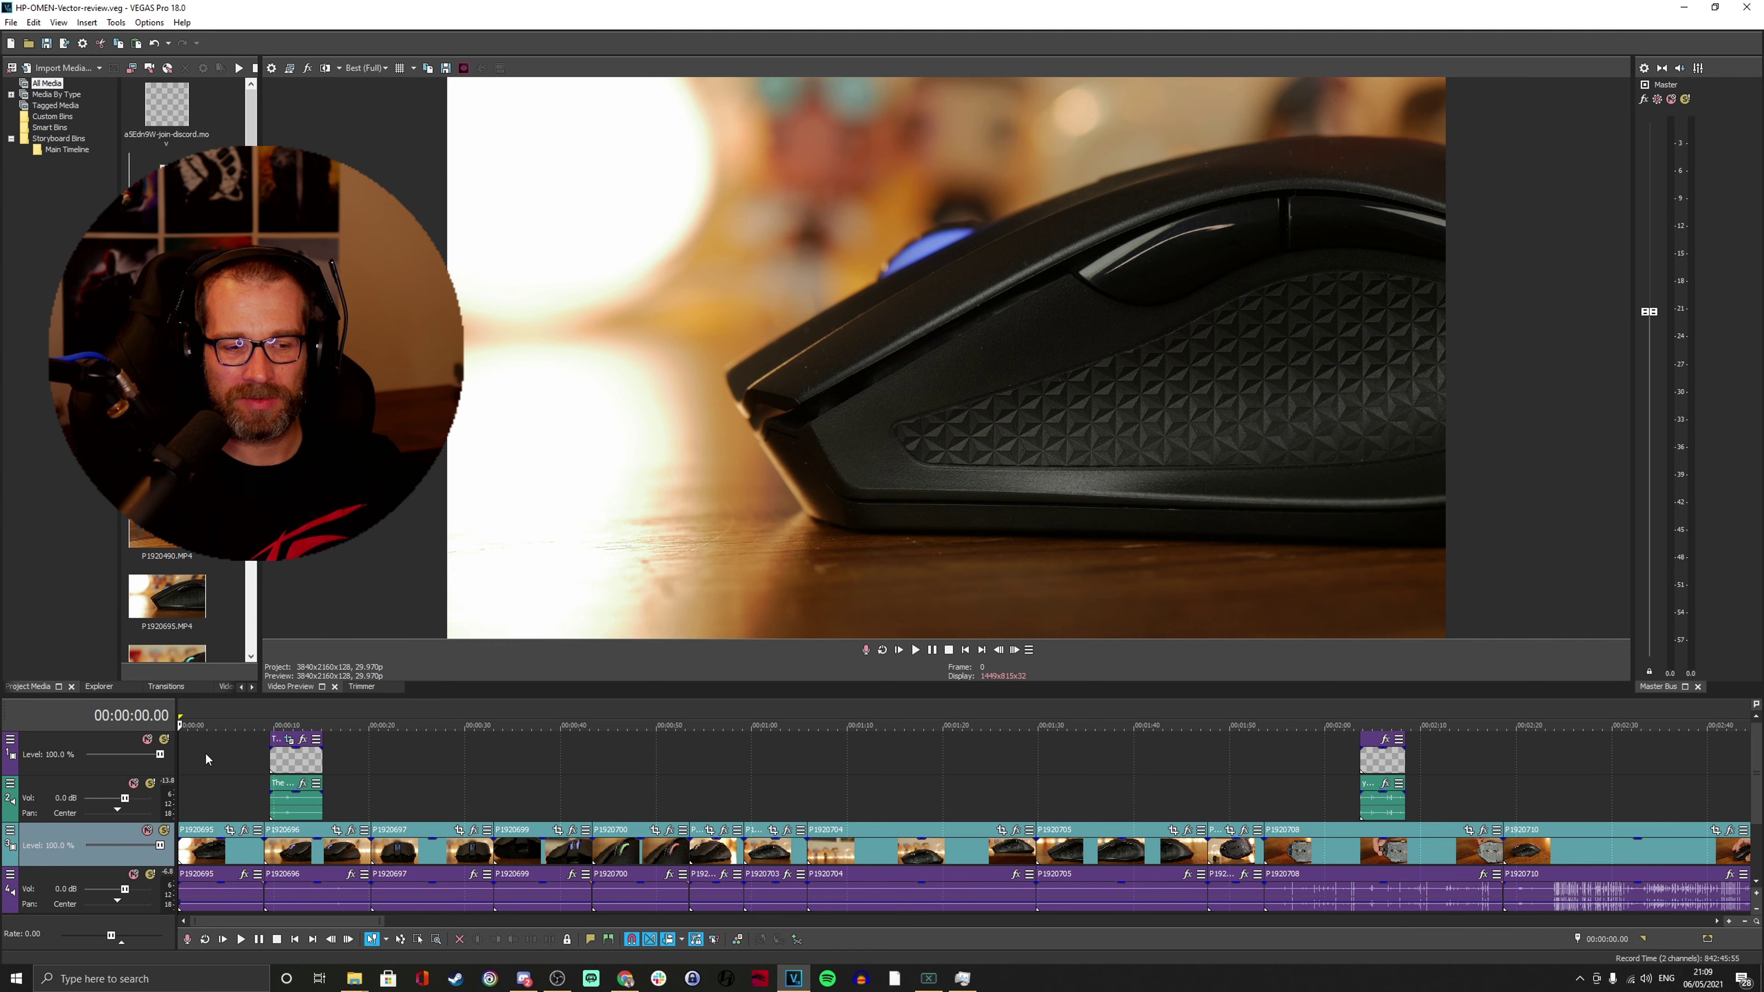
# Play the opening up to 00:00:18.09 and move clip P1920726 to the very start of the timeline.
pyautogui.press('space')
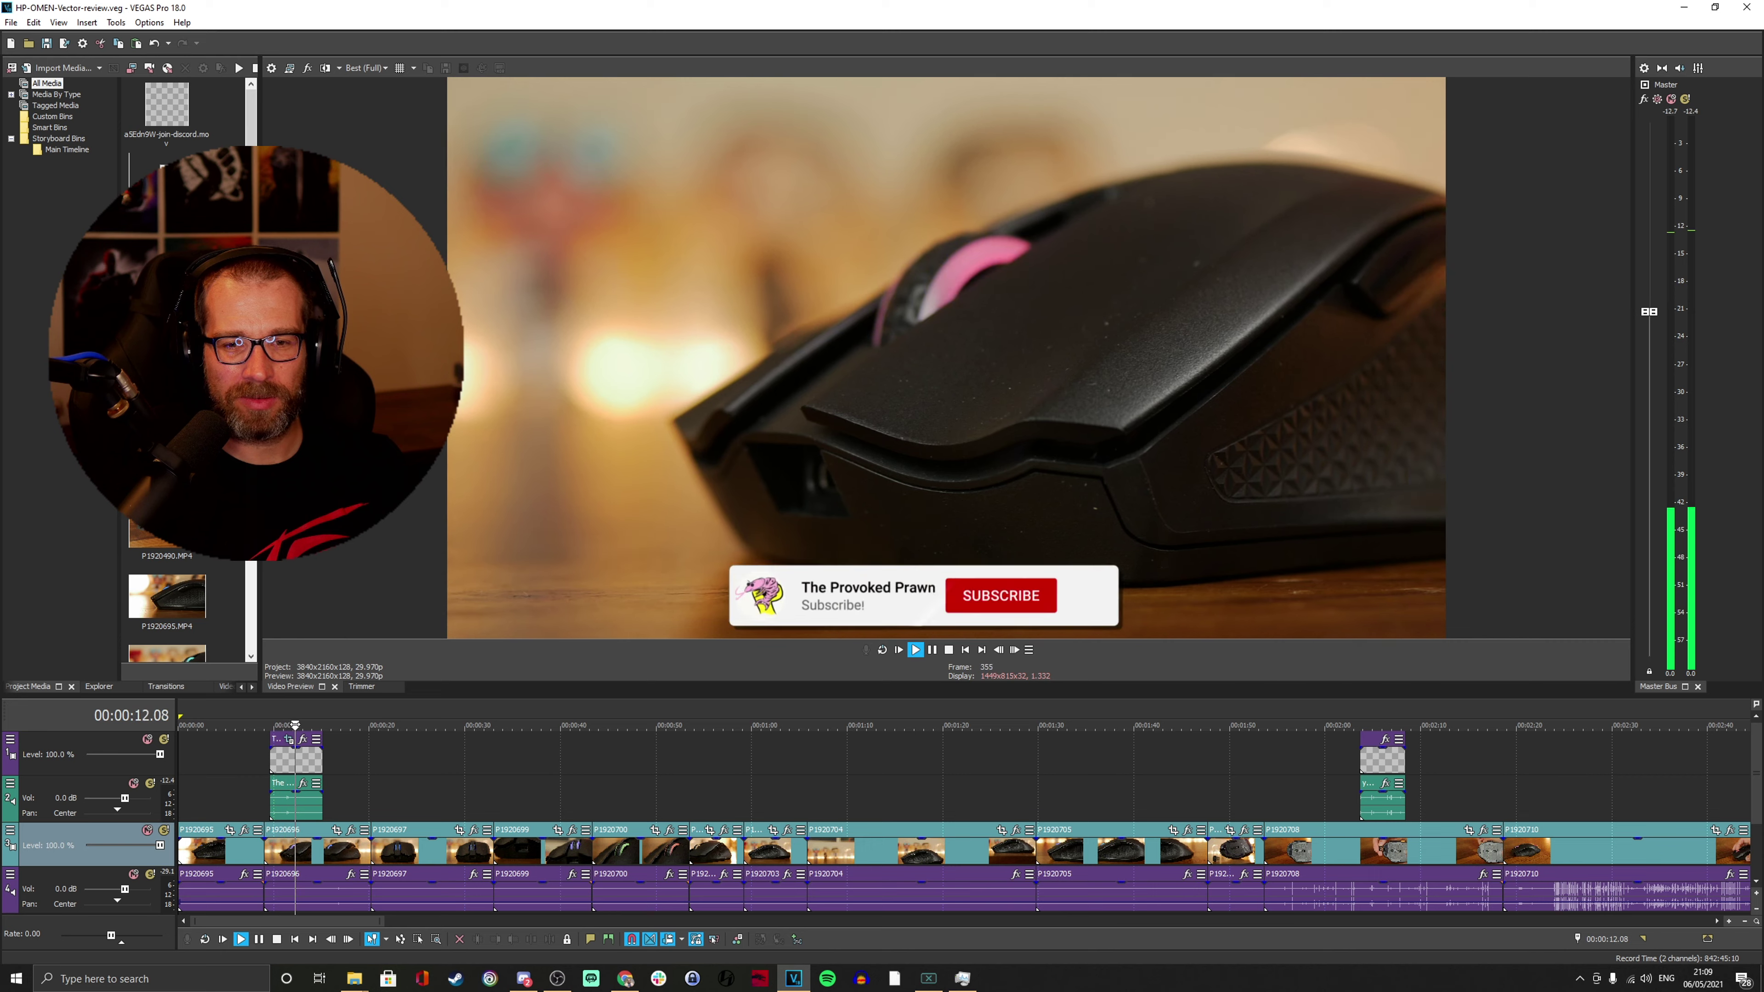
pyautogui.press('space')
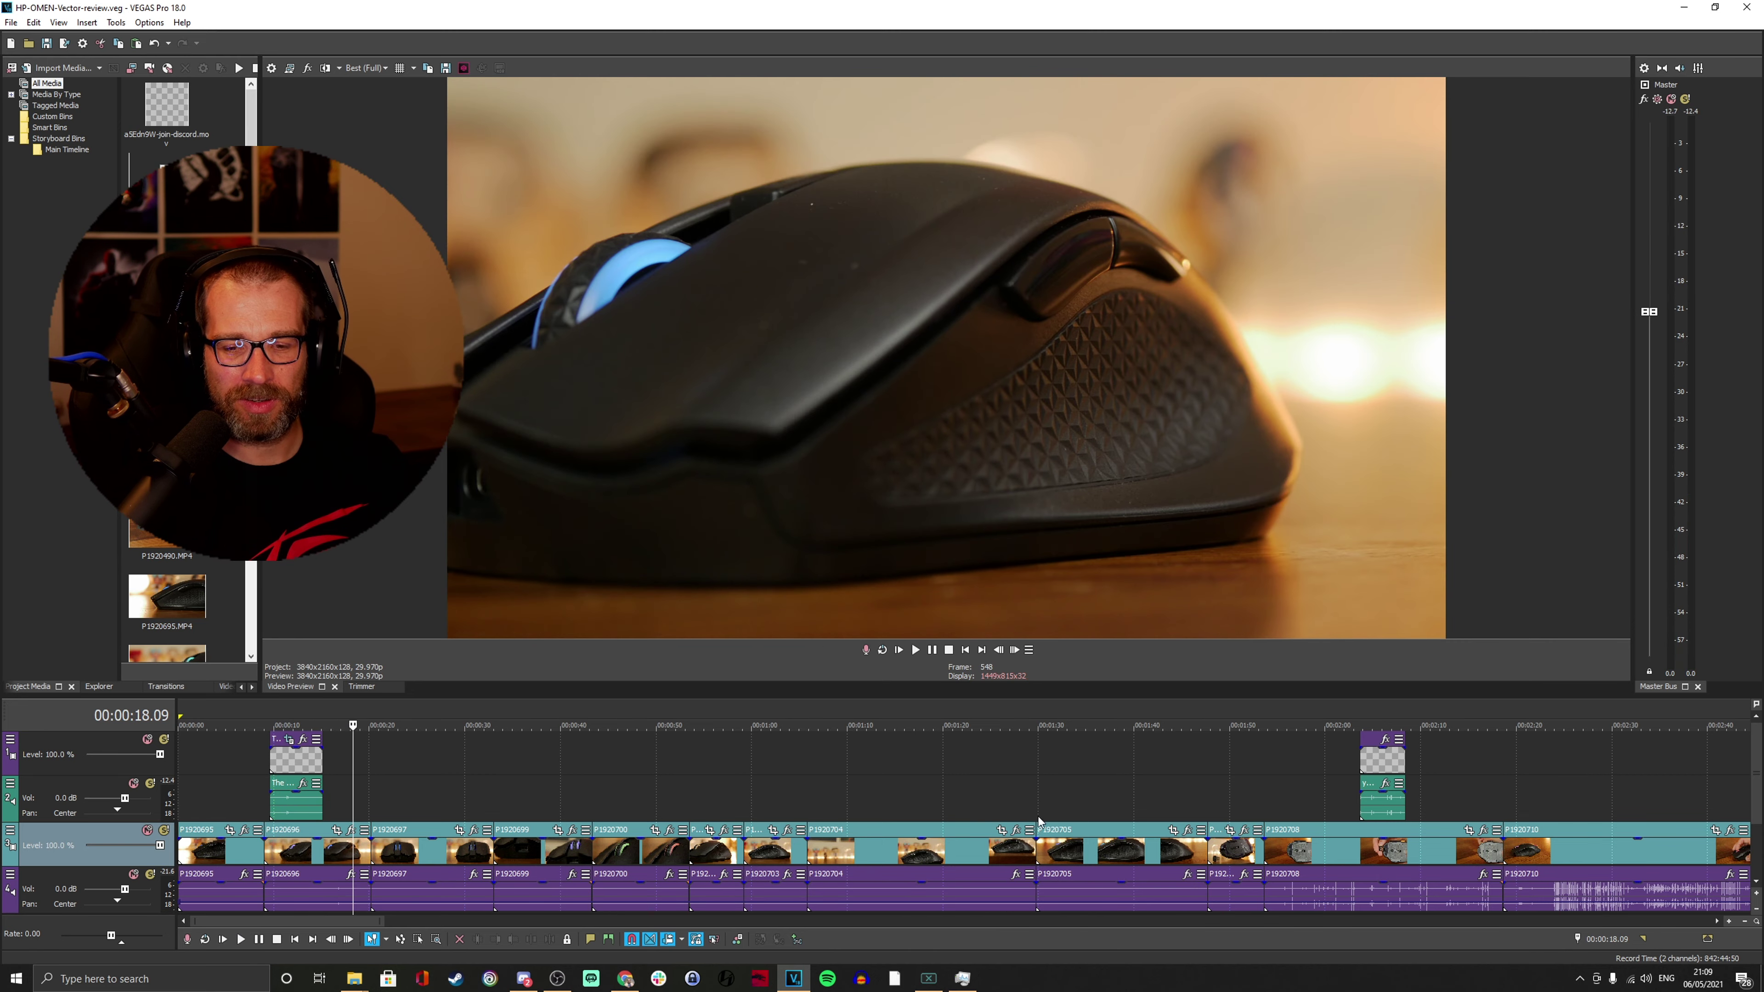
pyautogui.scroll(-3, 1110, 840)
pyautogui.scroll(-3, 1109, 839)
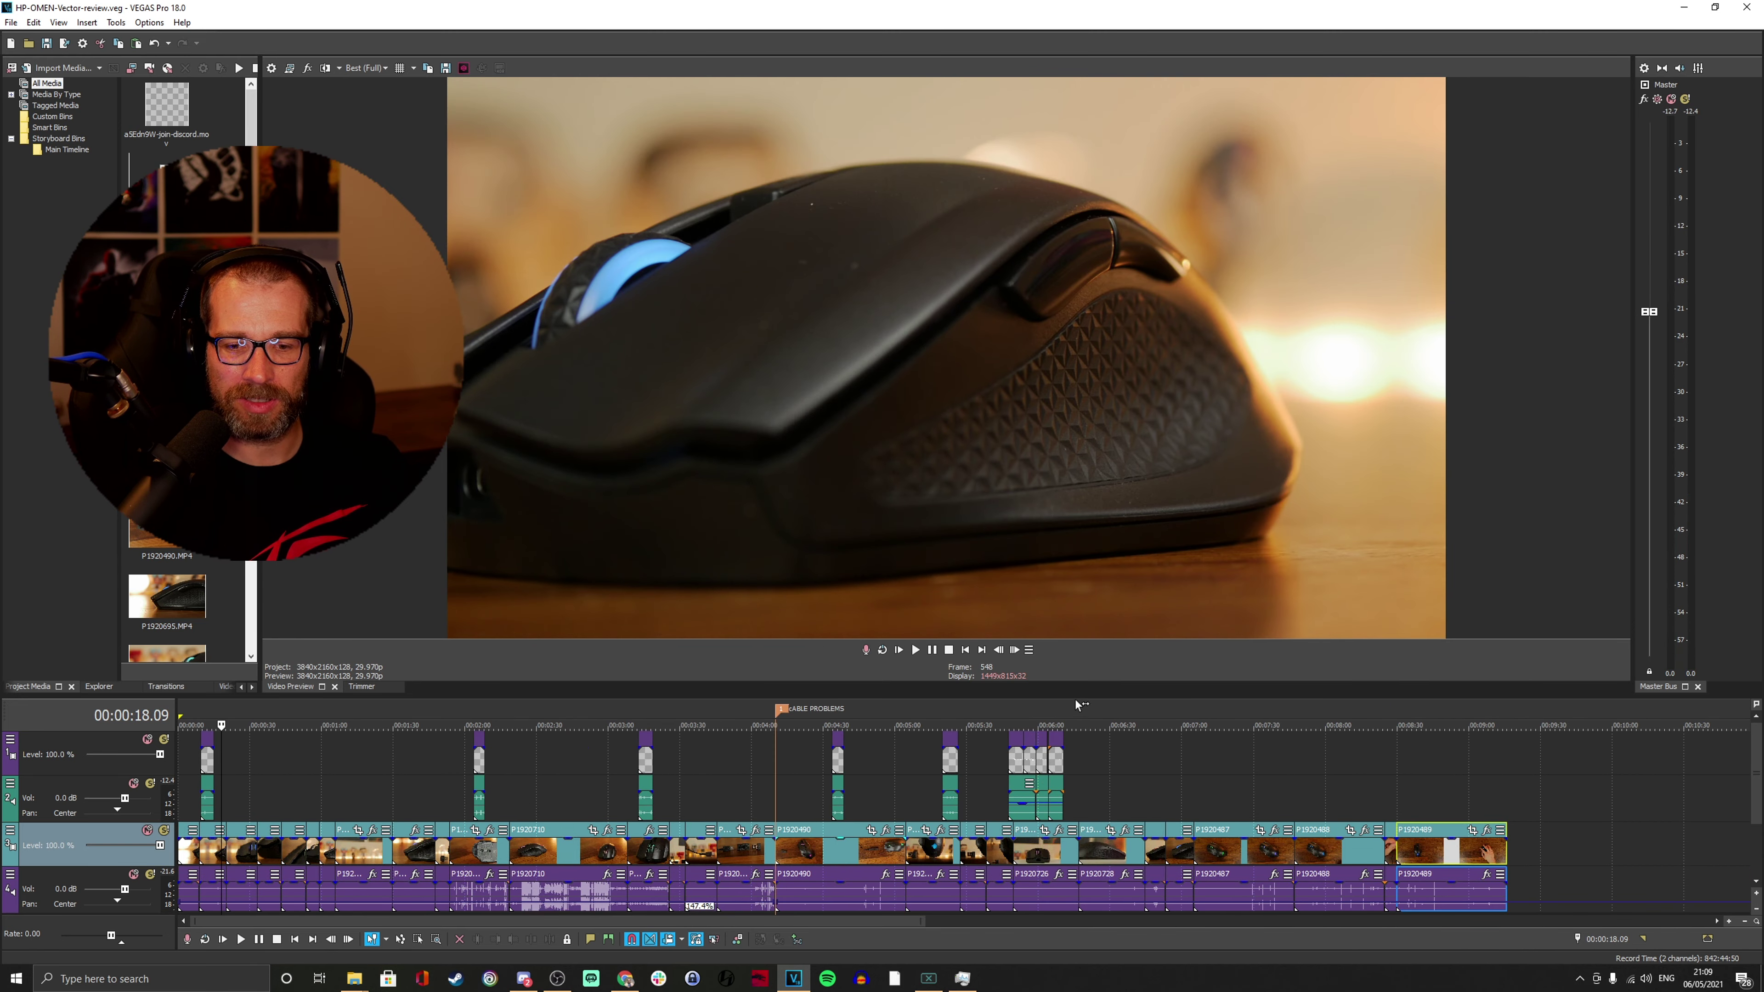
pyautogui.click(1015, 723)
pyautogui.click(1111, 847)
pyautogui.press('Delete')
pyautogui.press('Home')
pyautogui.hotkey('ctrl', 'v')
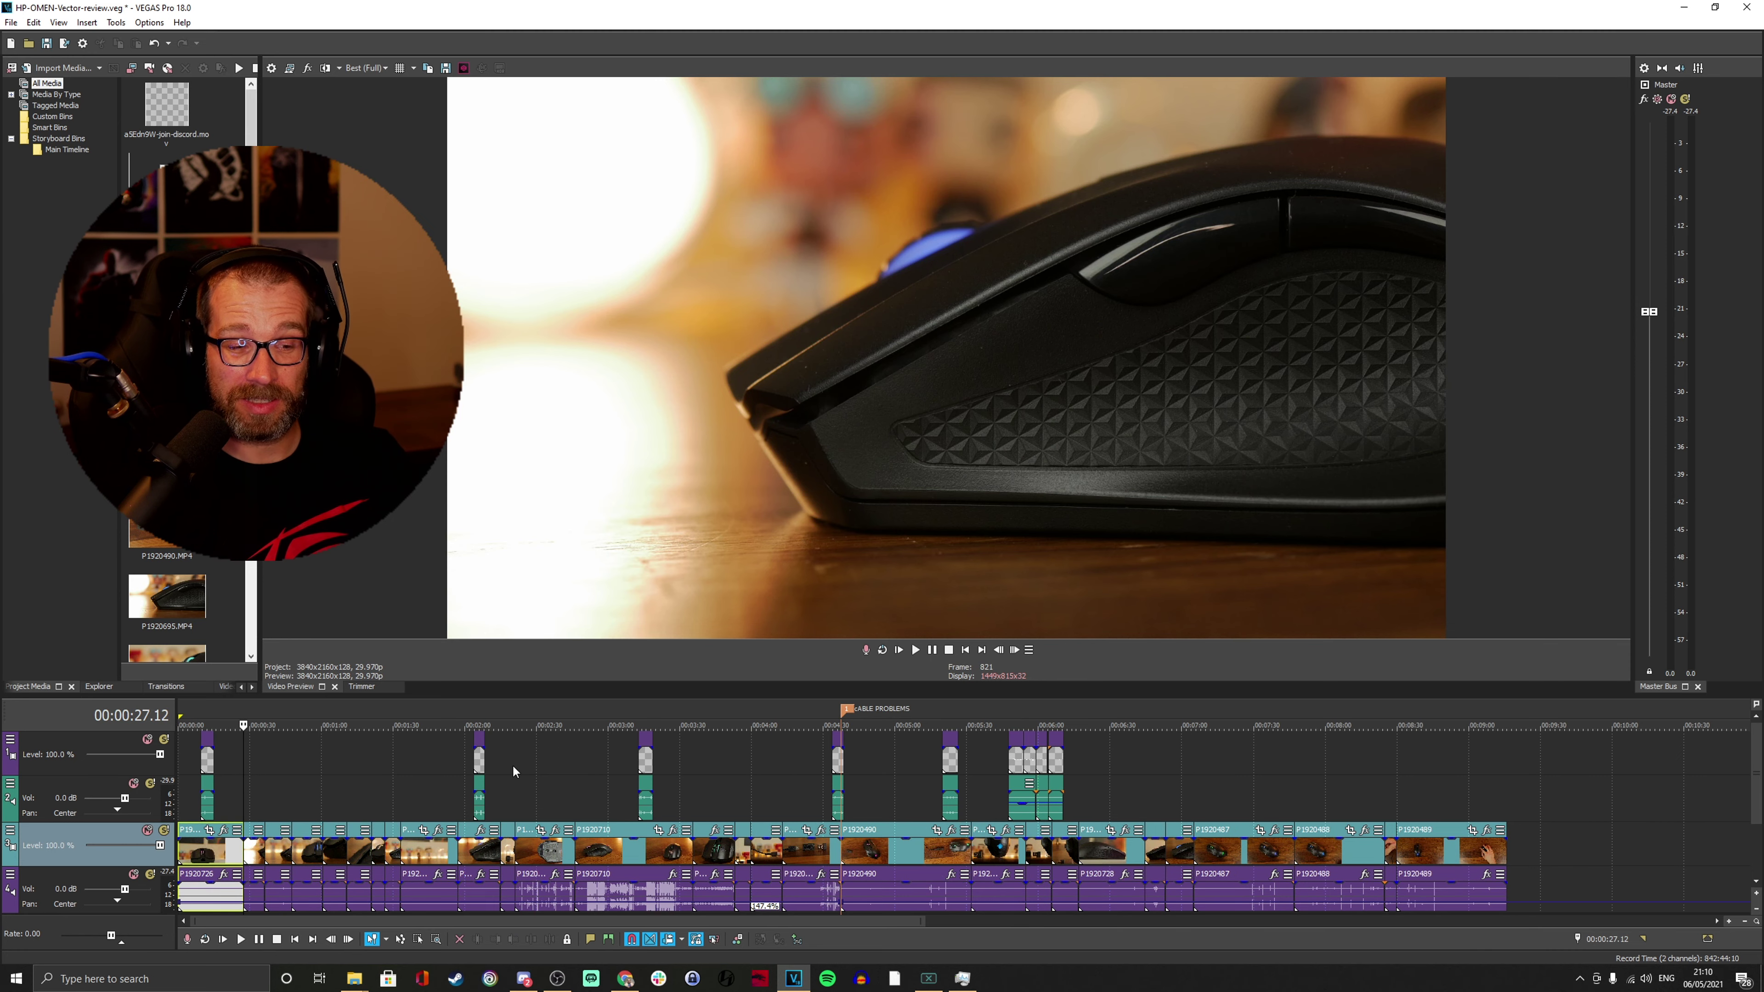
# Preview the opening clip P1920726 from the start, return to 00:00:00.00, and enlarge the timeline area.
pyautogui.click(970, 655)
pyautogui.click(915, 653)
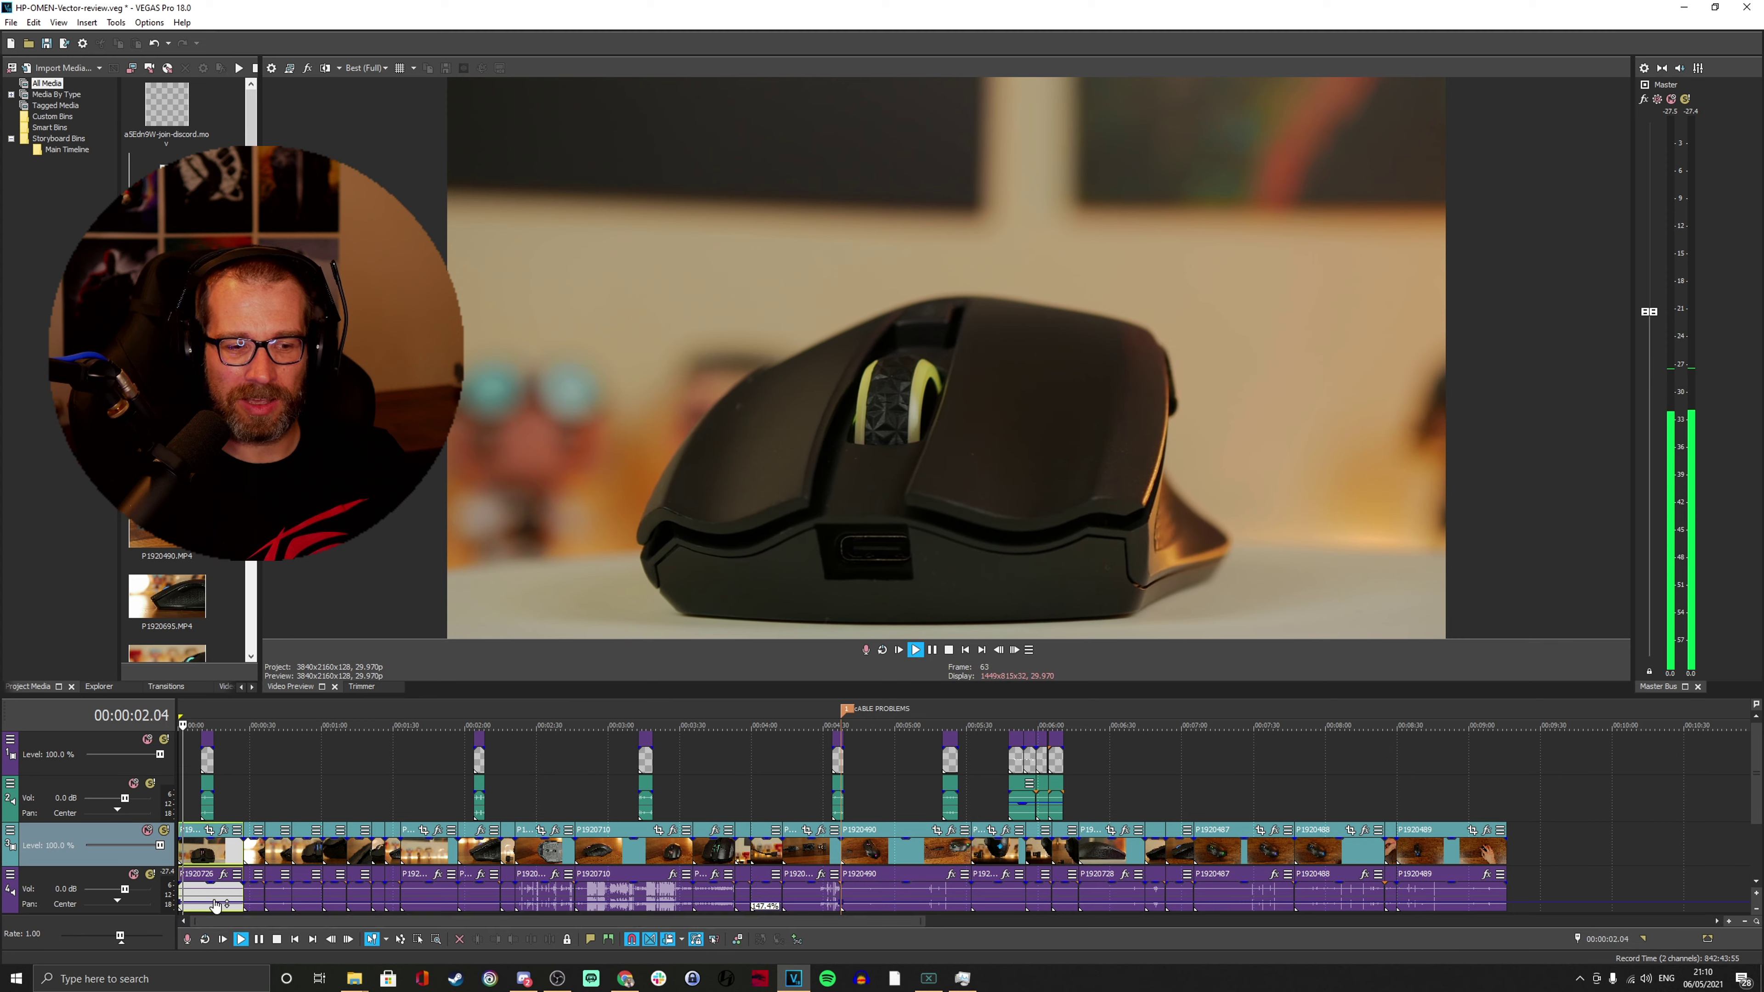
pyautogui.scroll(3, 221, 892)
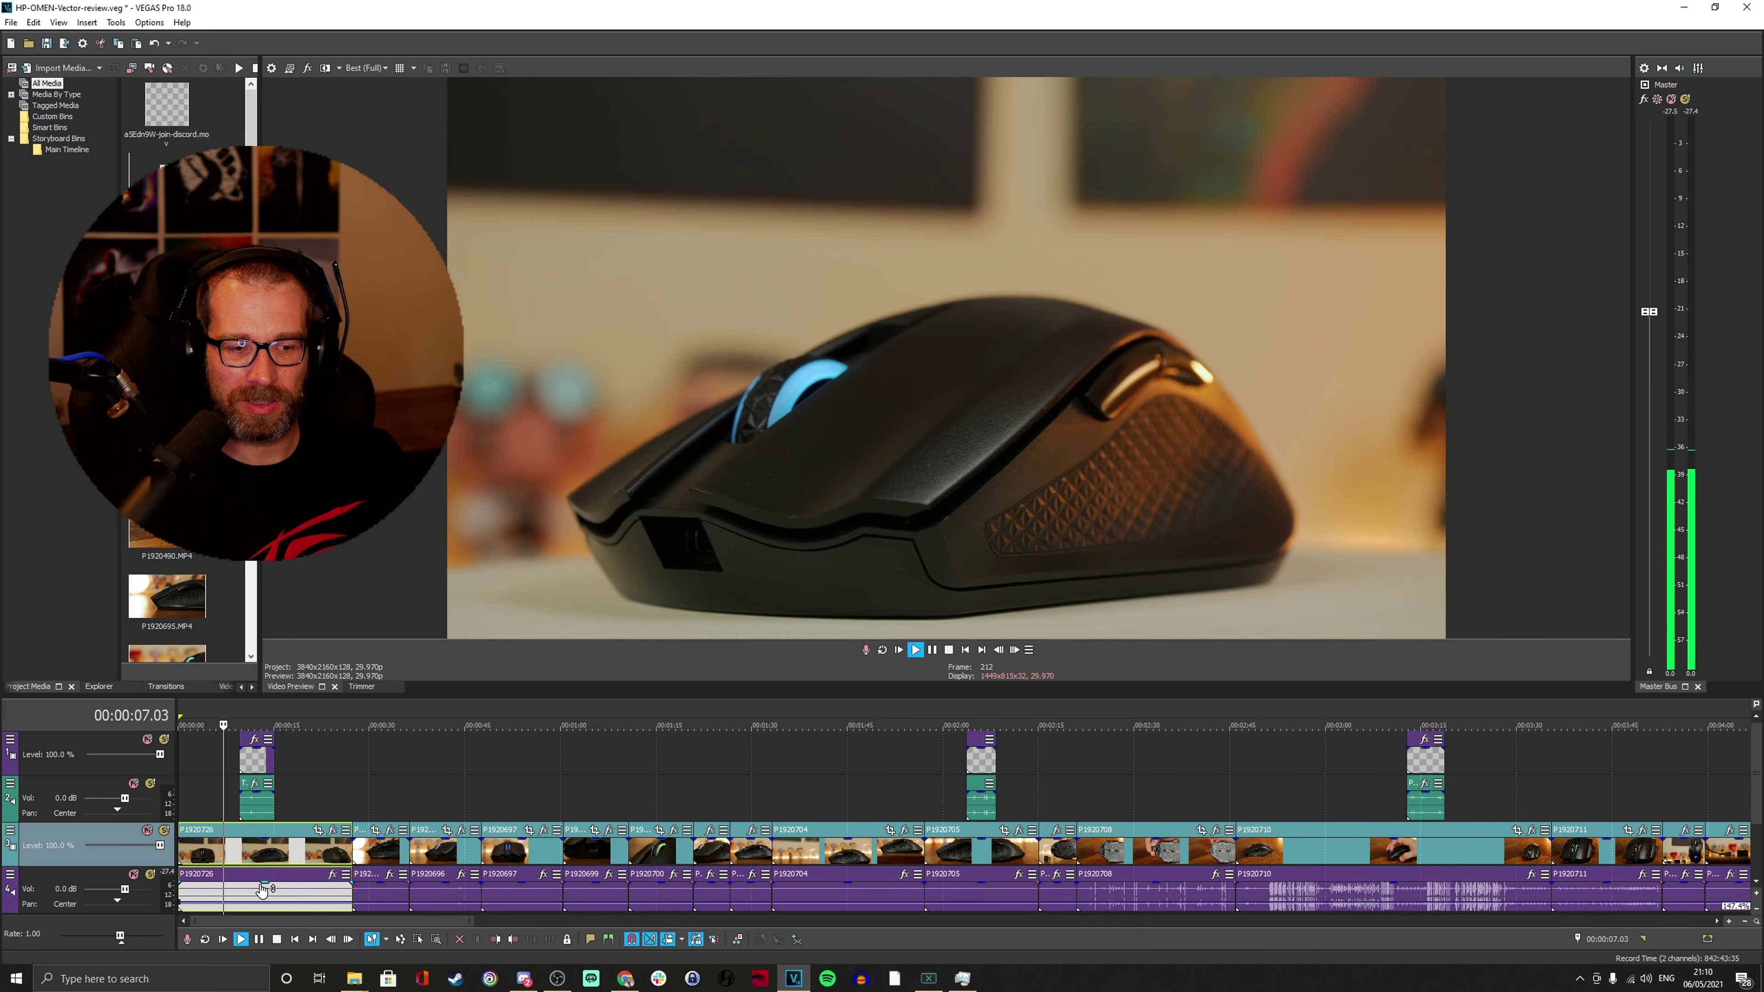
pyautogui.click(261, 890)
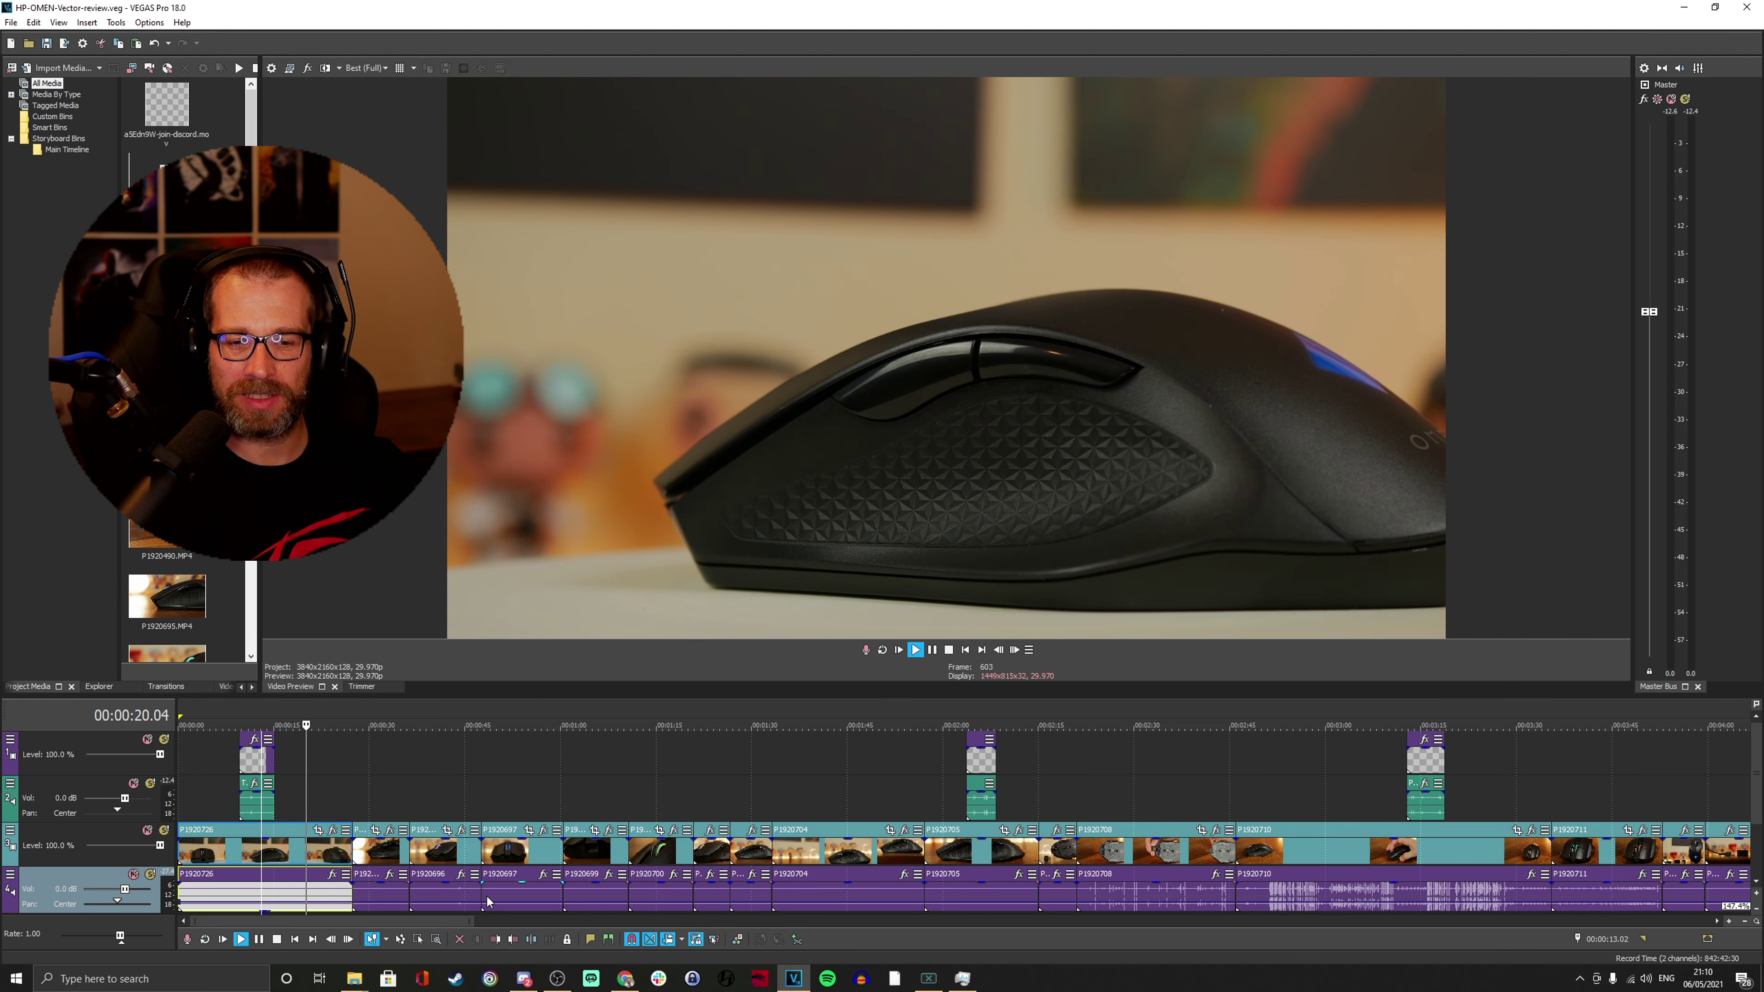
pyautogui.click(948, 651)
pyautogui.click(966, 651)
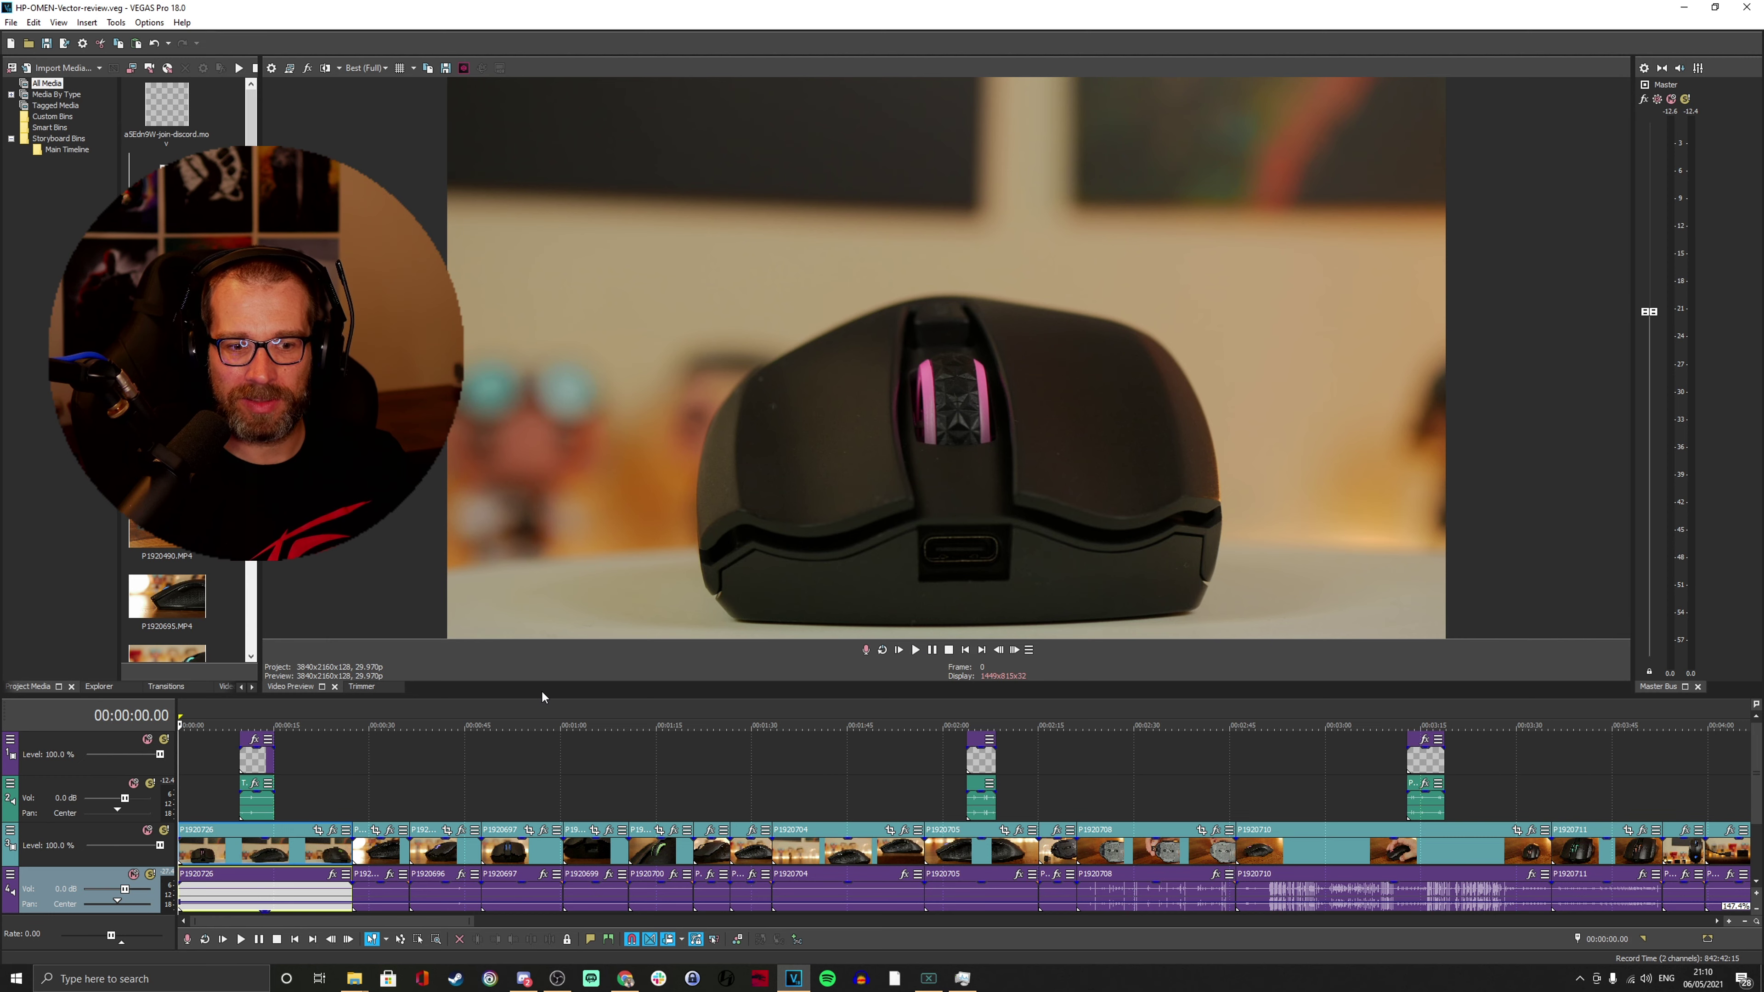
pyautogui.moveTo(542, 693); pyautogui.dragTo(549, 648)
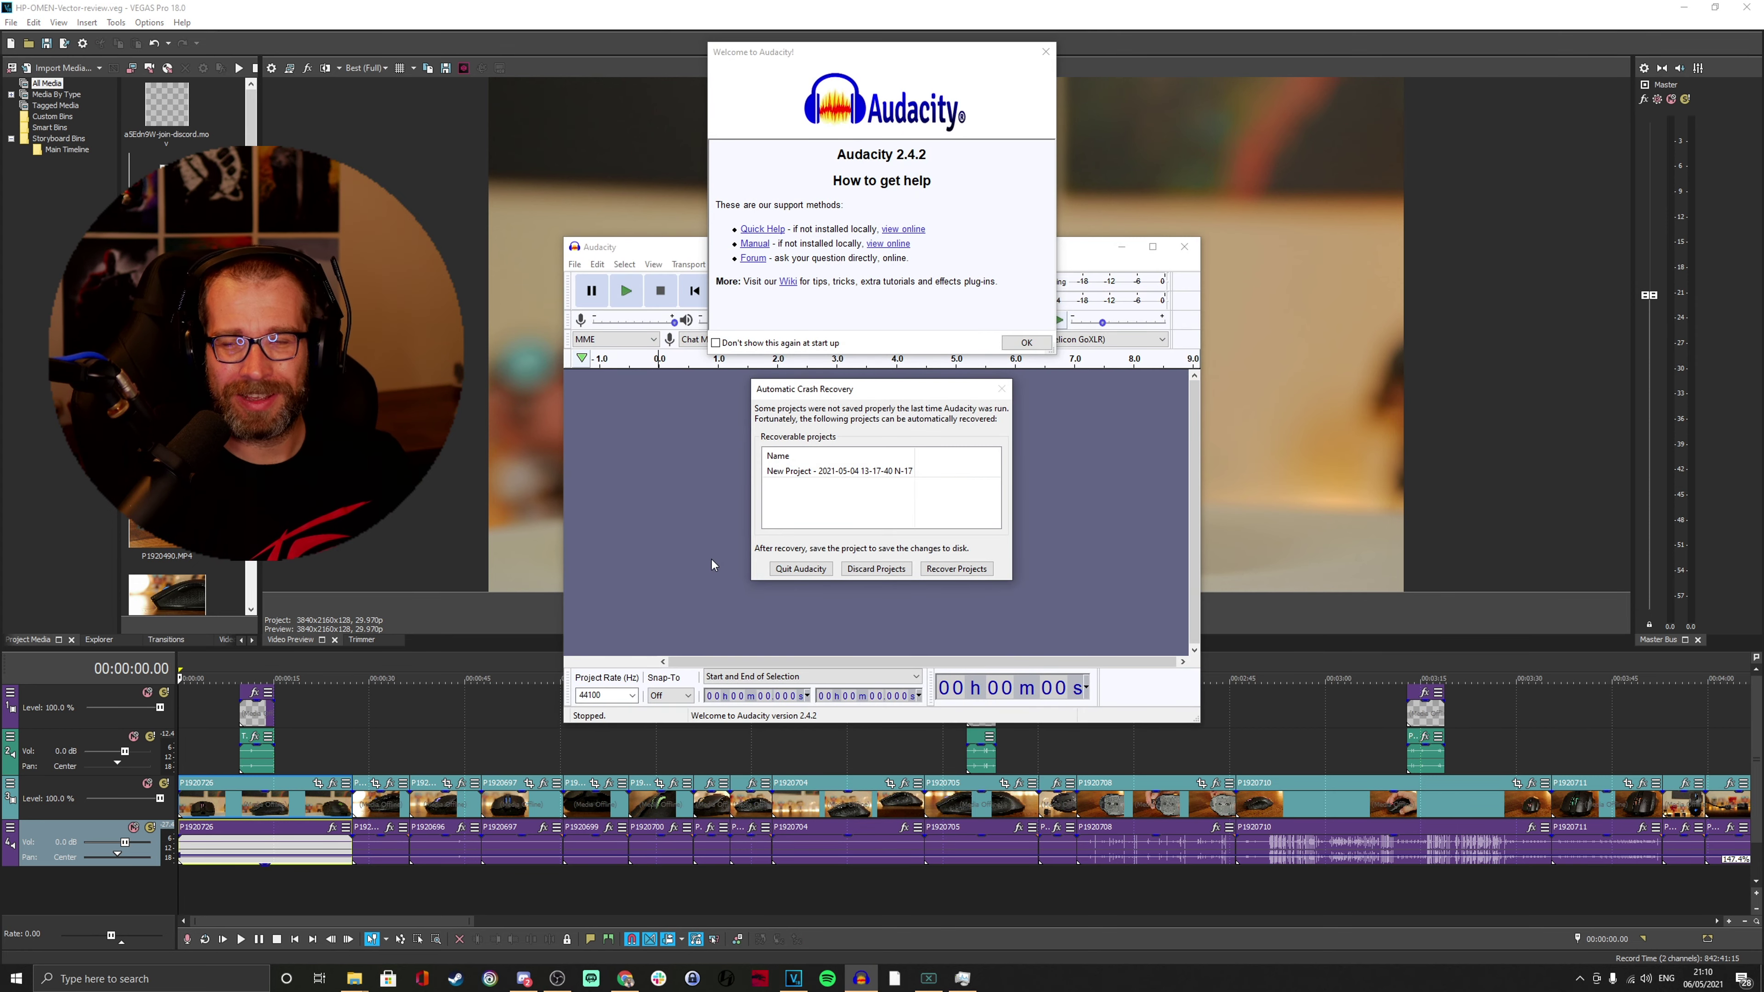
# Switch to Audacity, discard all recoverable projects, and dismiss the welcome message.
pyautogui.click(893, 570)
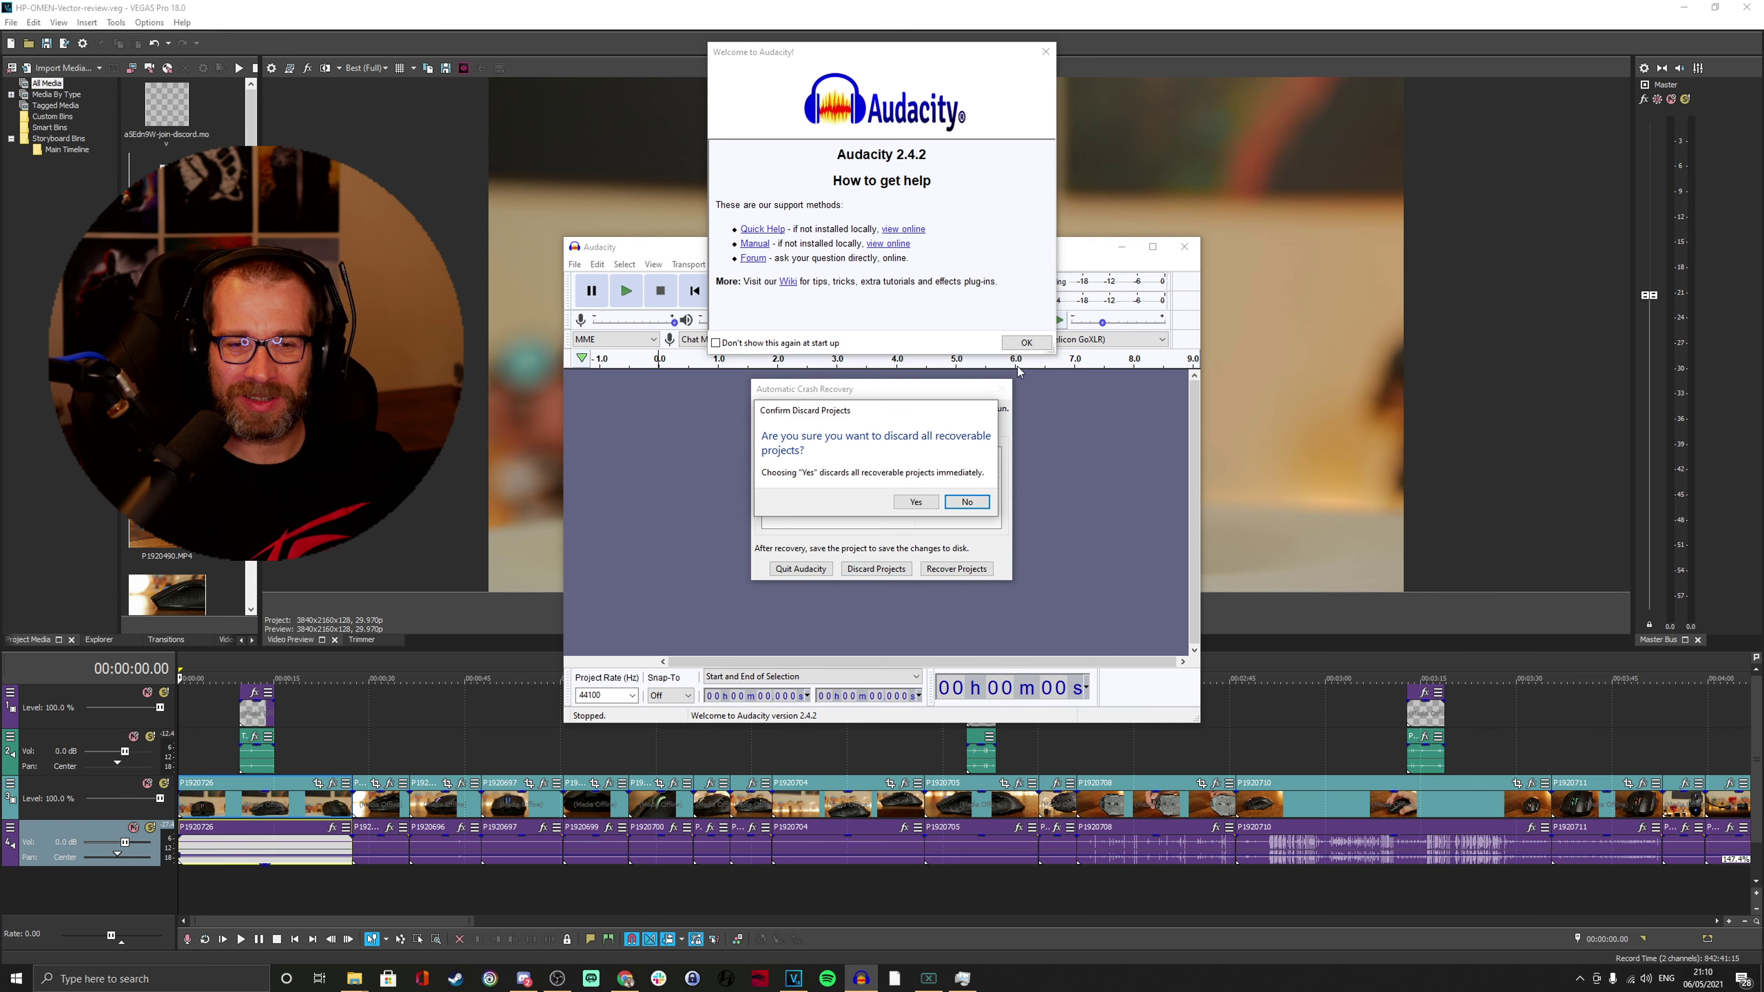
pyautogui.click(968, 502)
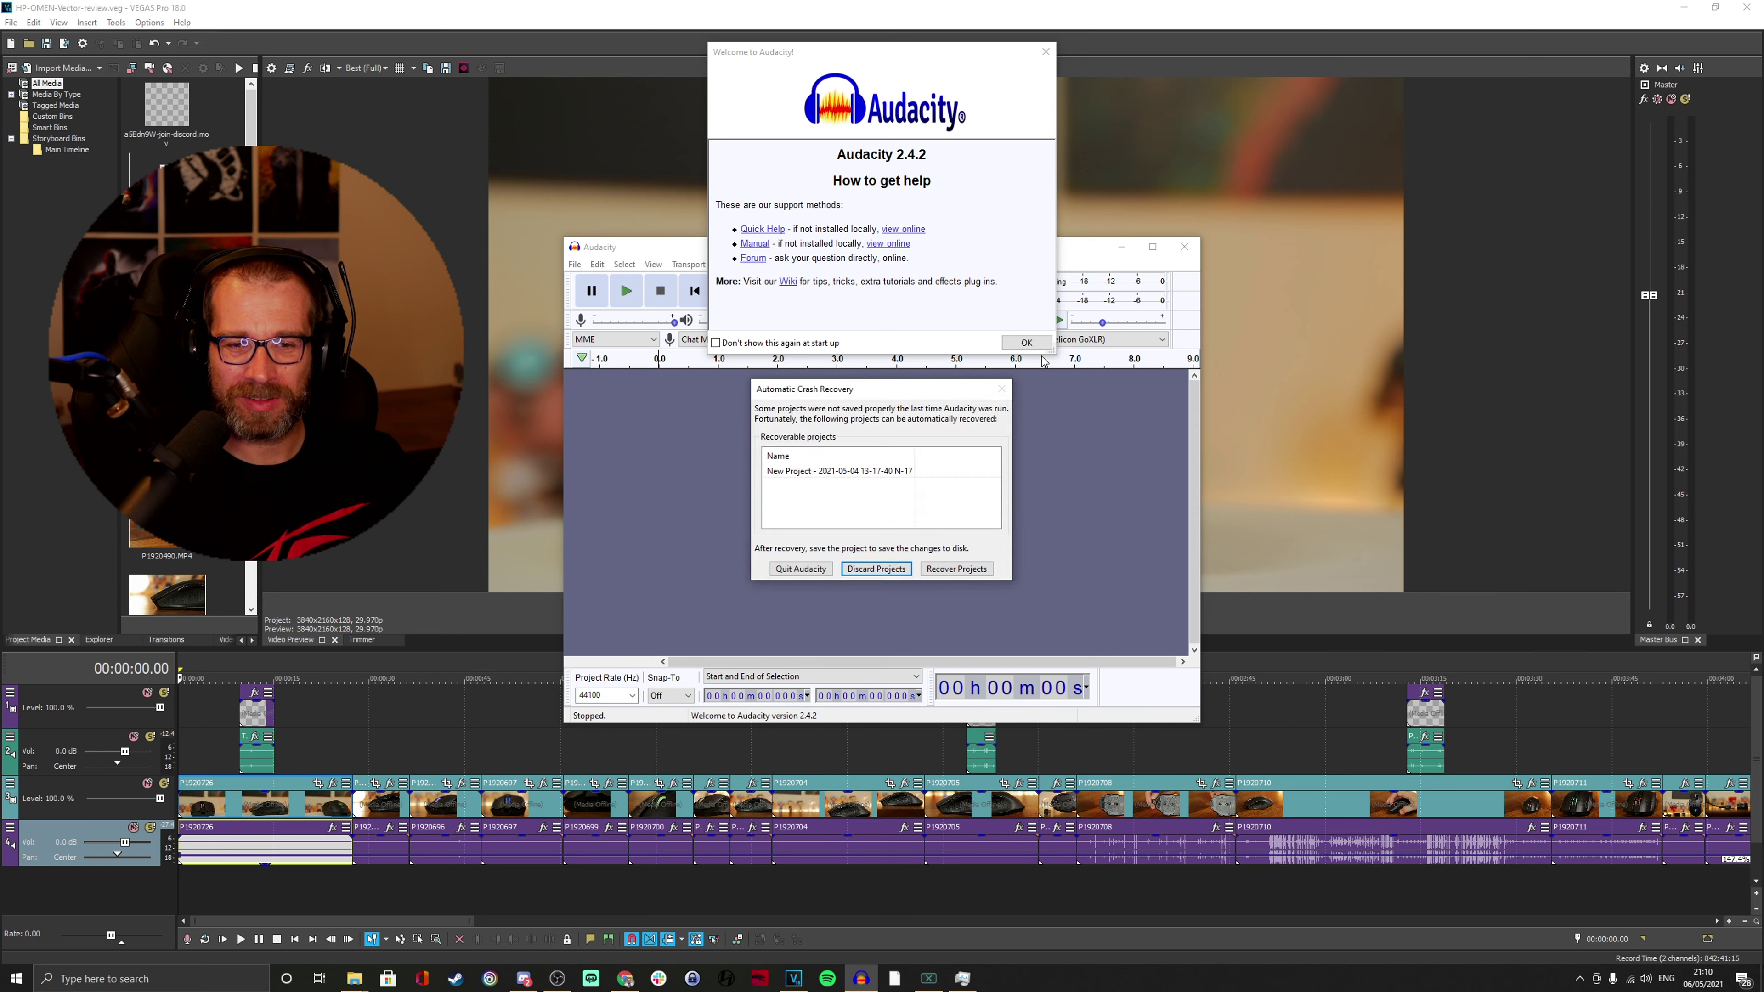
pyautogui.click(875, 568)
pyautogui.click(909, 501)
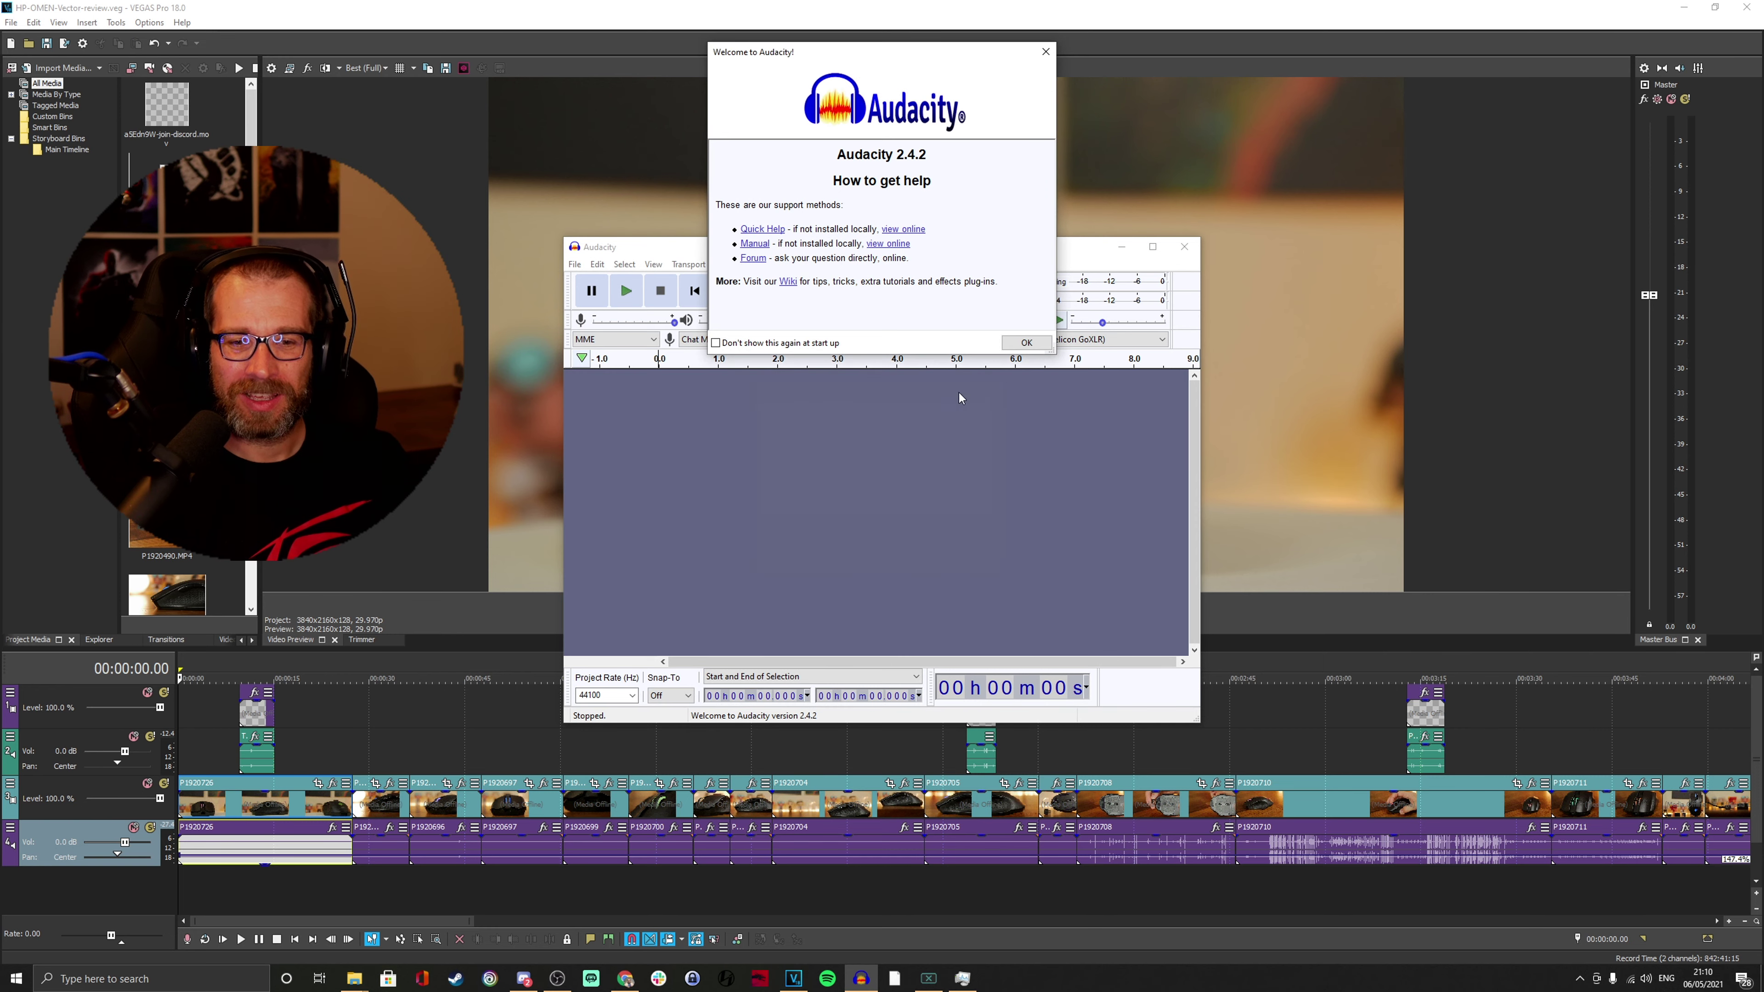
pyautogui.click(1022, 343)
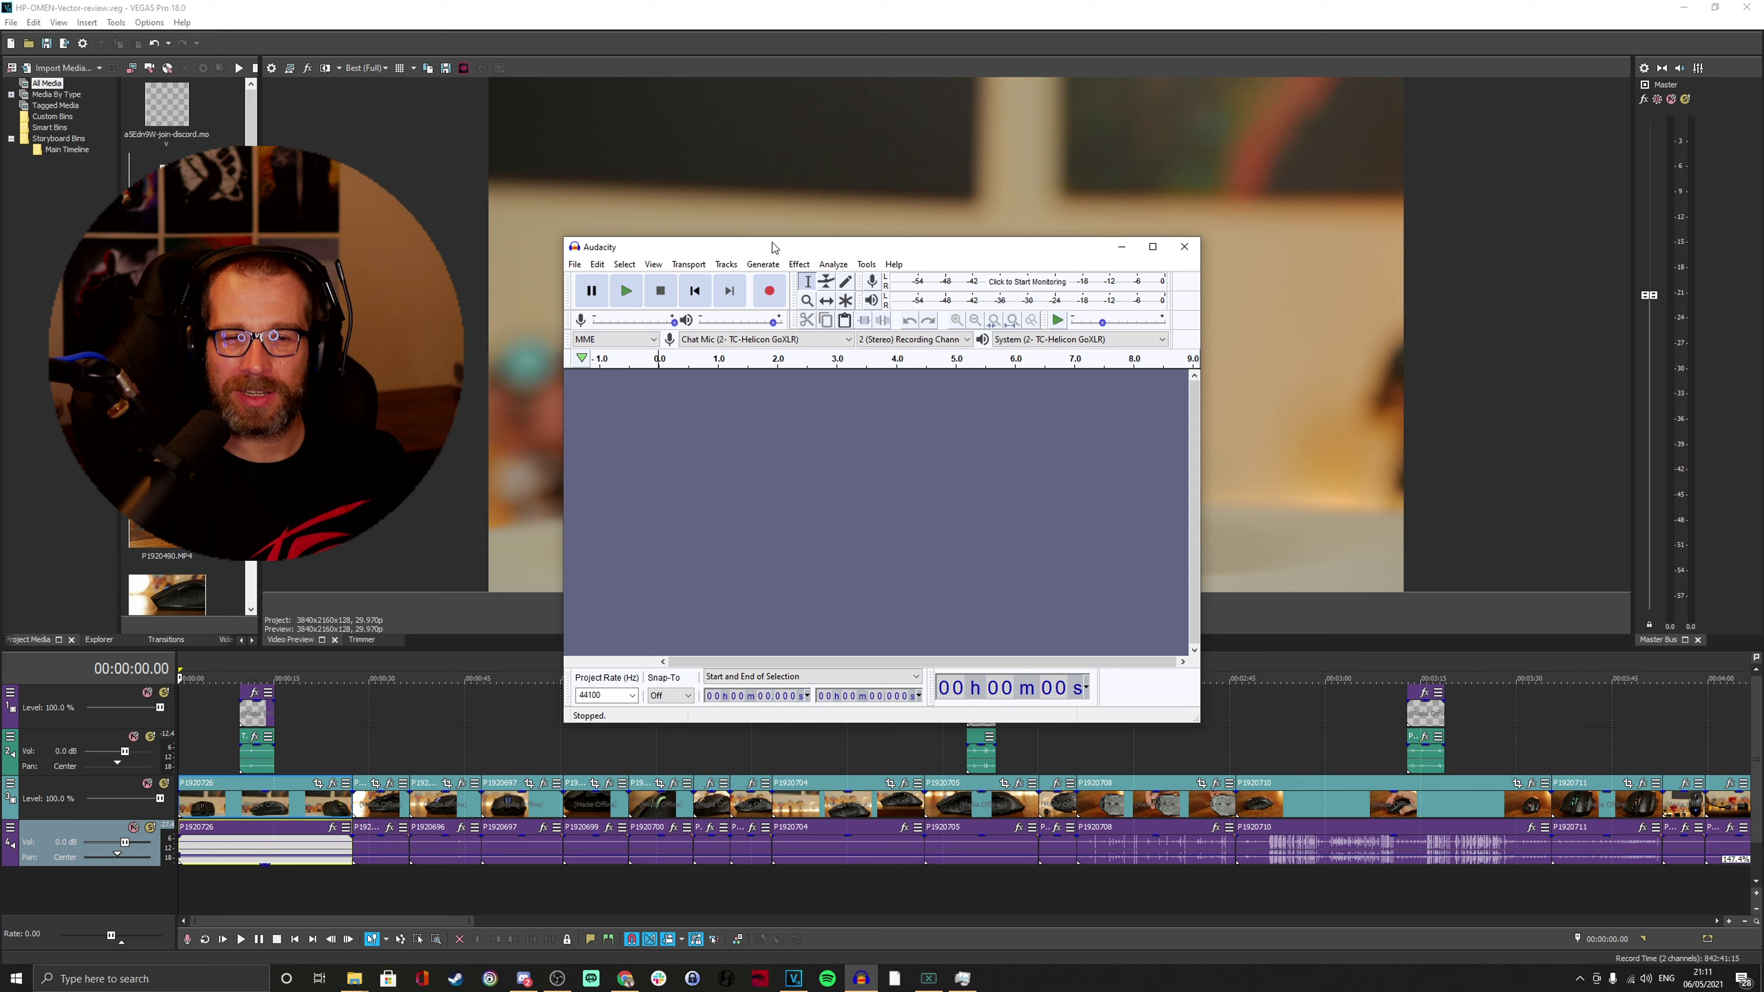
pyautogui.moveTo(774, 248); pyautogui.dragTo(881, 238)
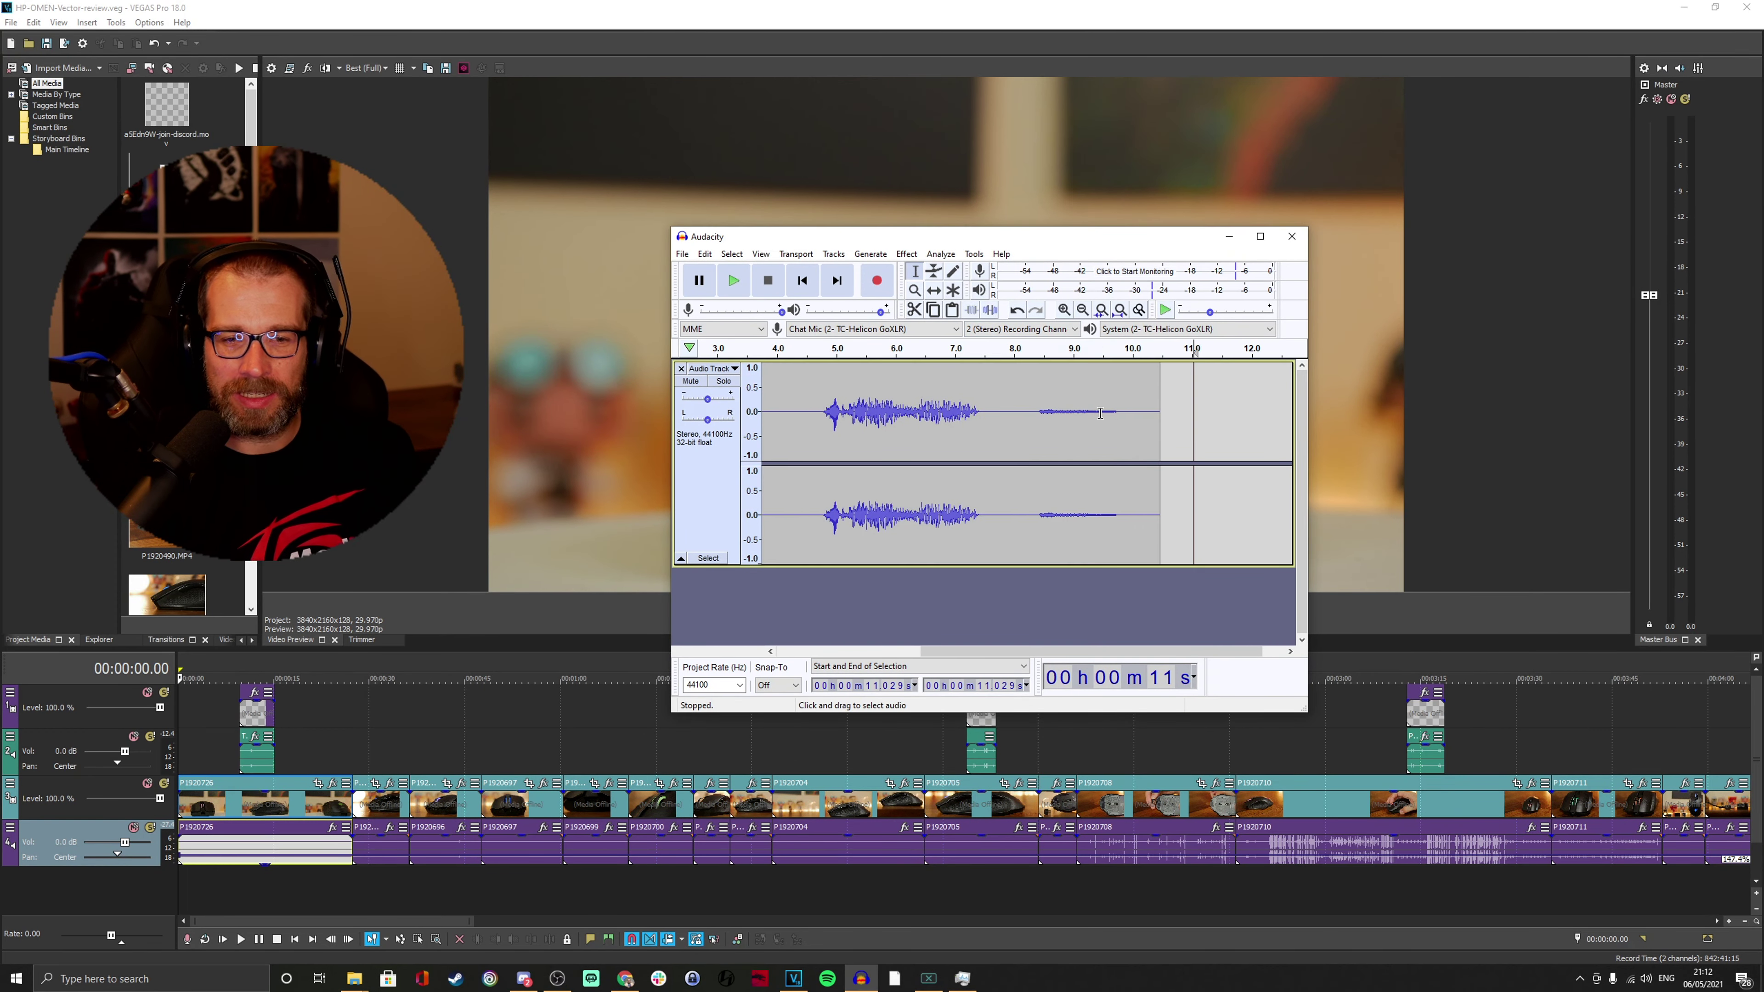
# Normalize the entire test recording with the Normalize effect, and clear the selection.
pyautogui.hotkey('ctrl', 'a')
pyautogui.click(907, 253)
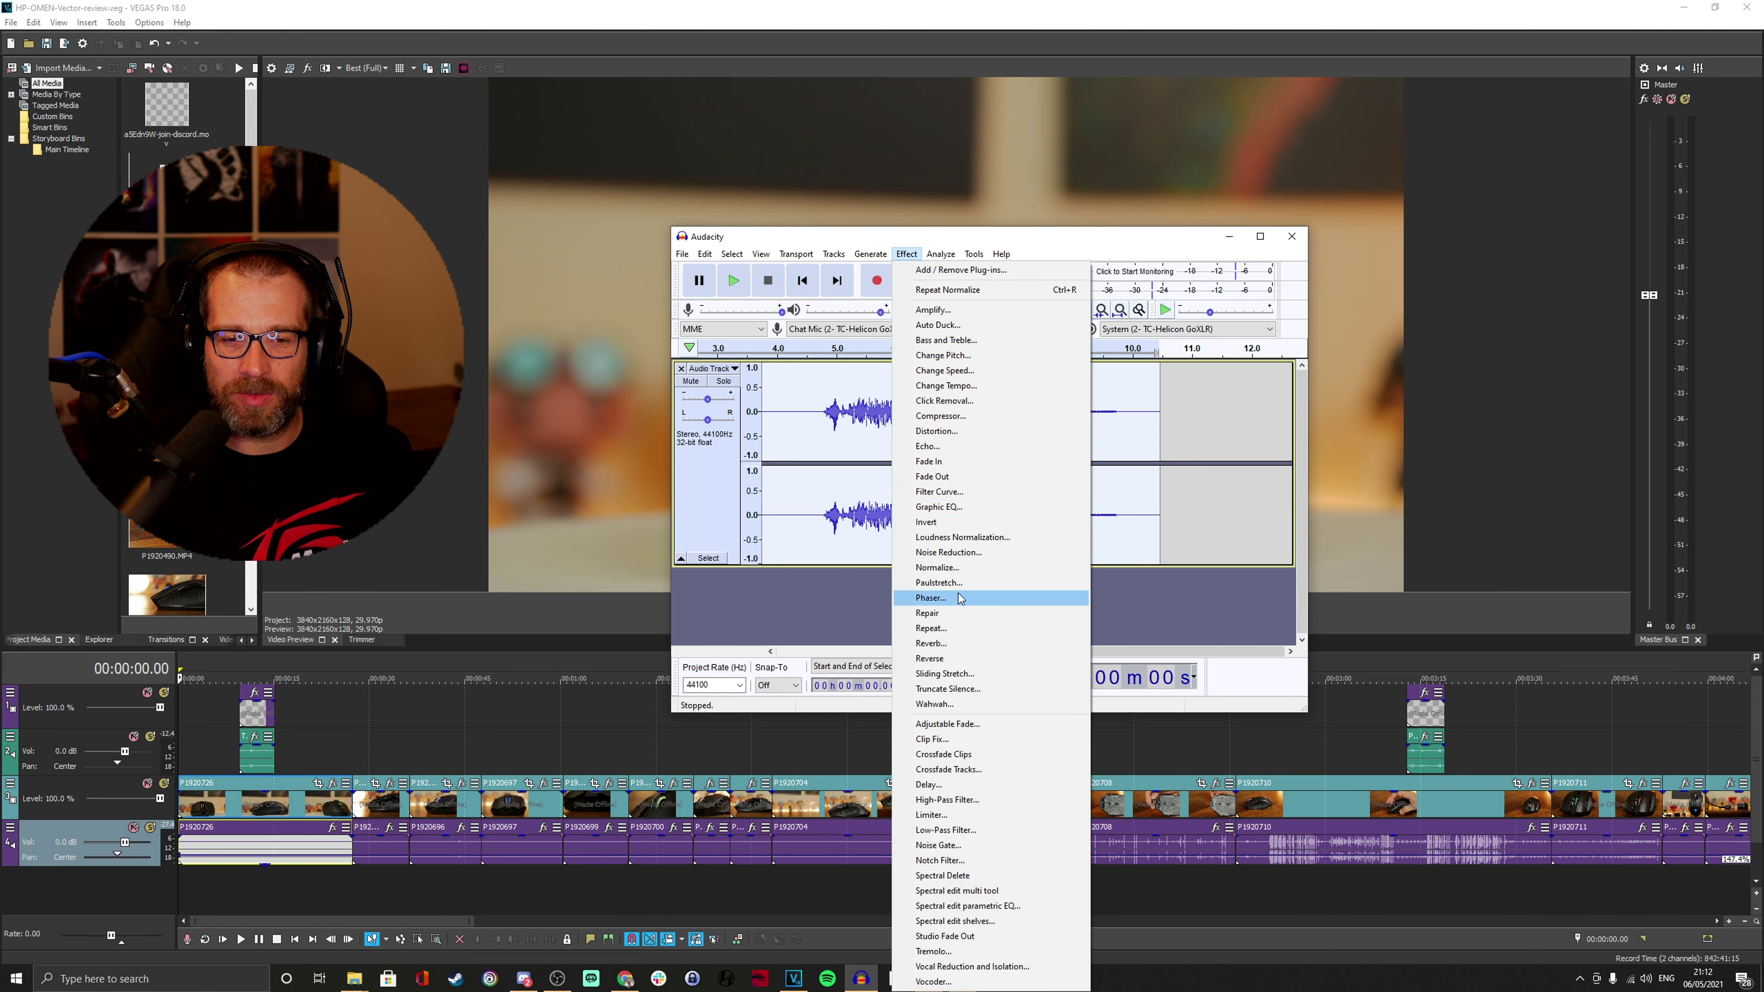
pyautogui.click(963, 567)
pyautogui.click(1012, 507)
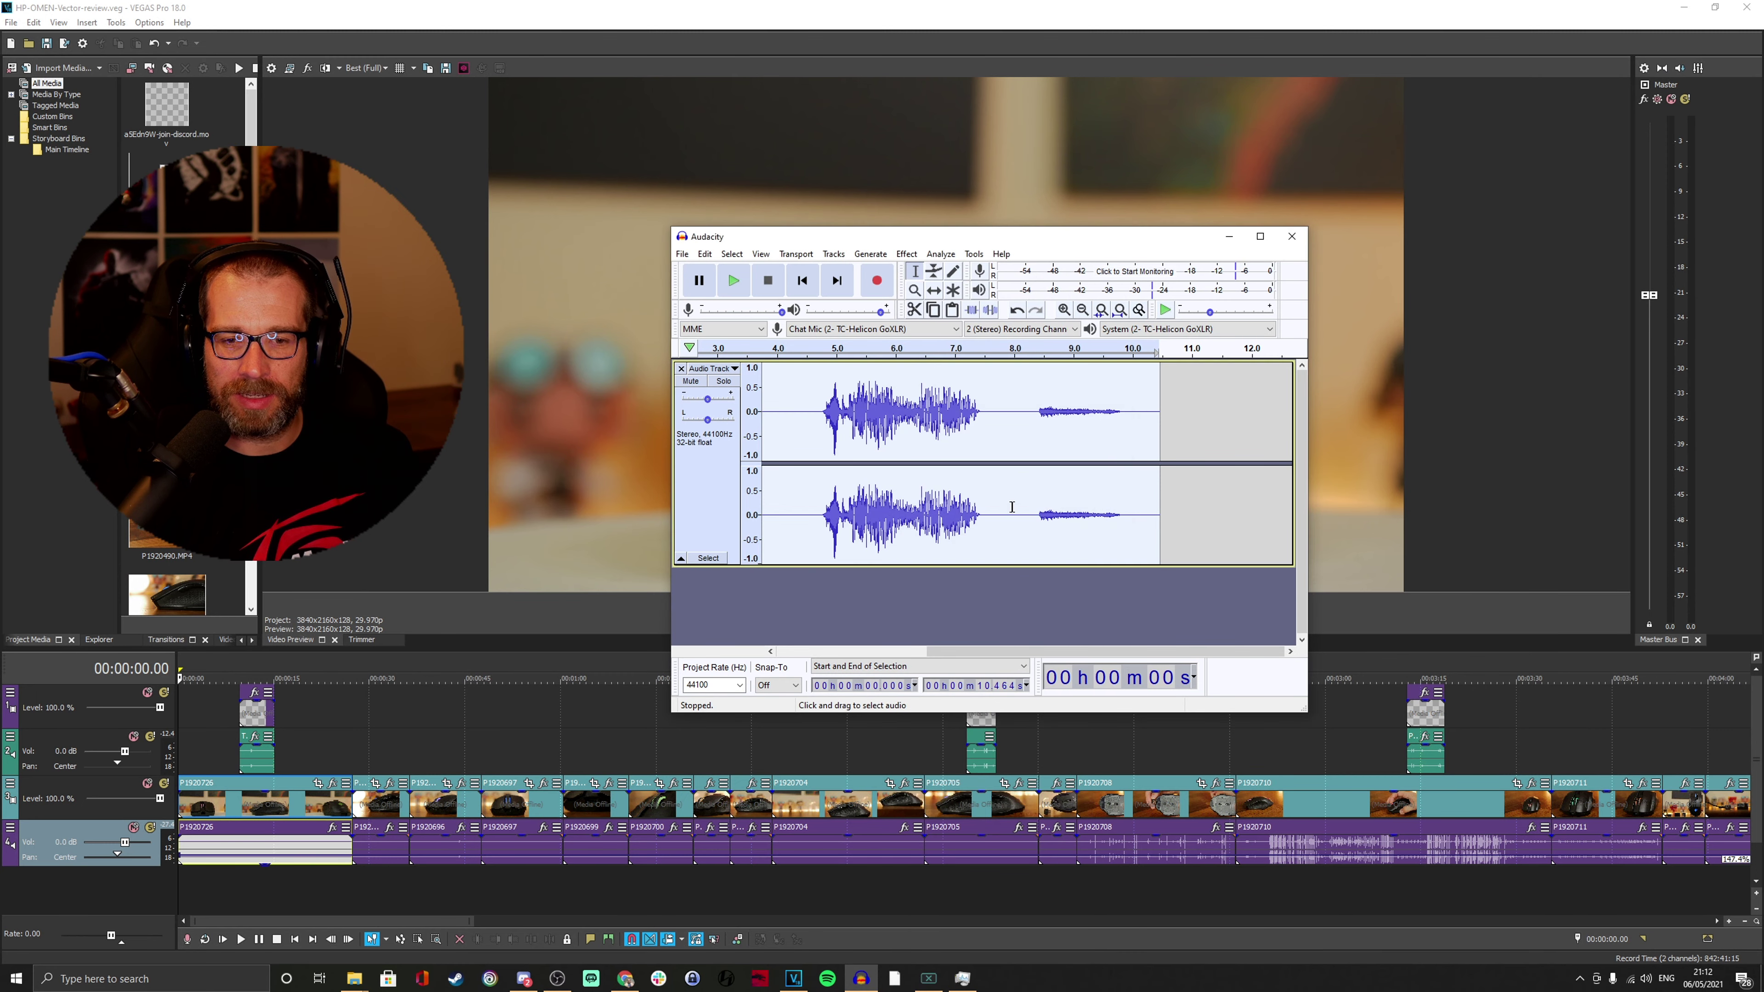
pyautogui.click(1030, 409)
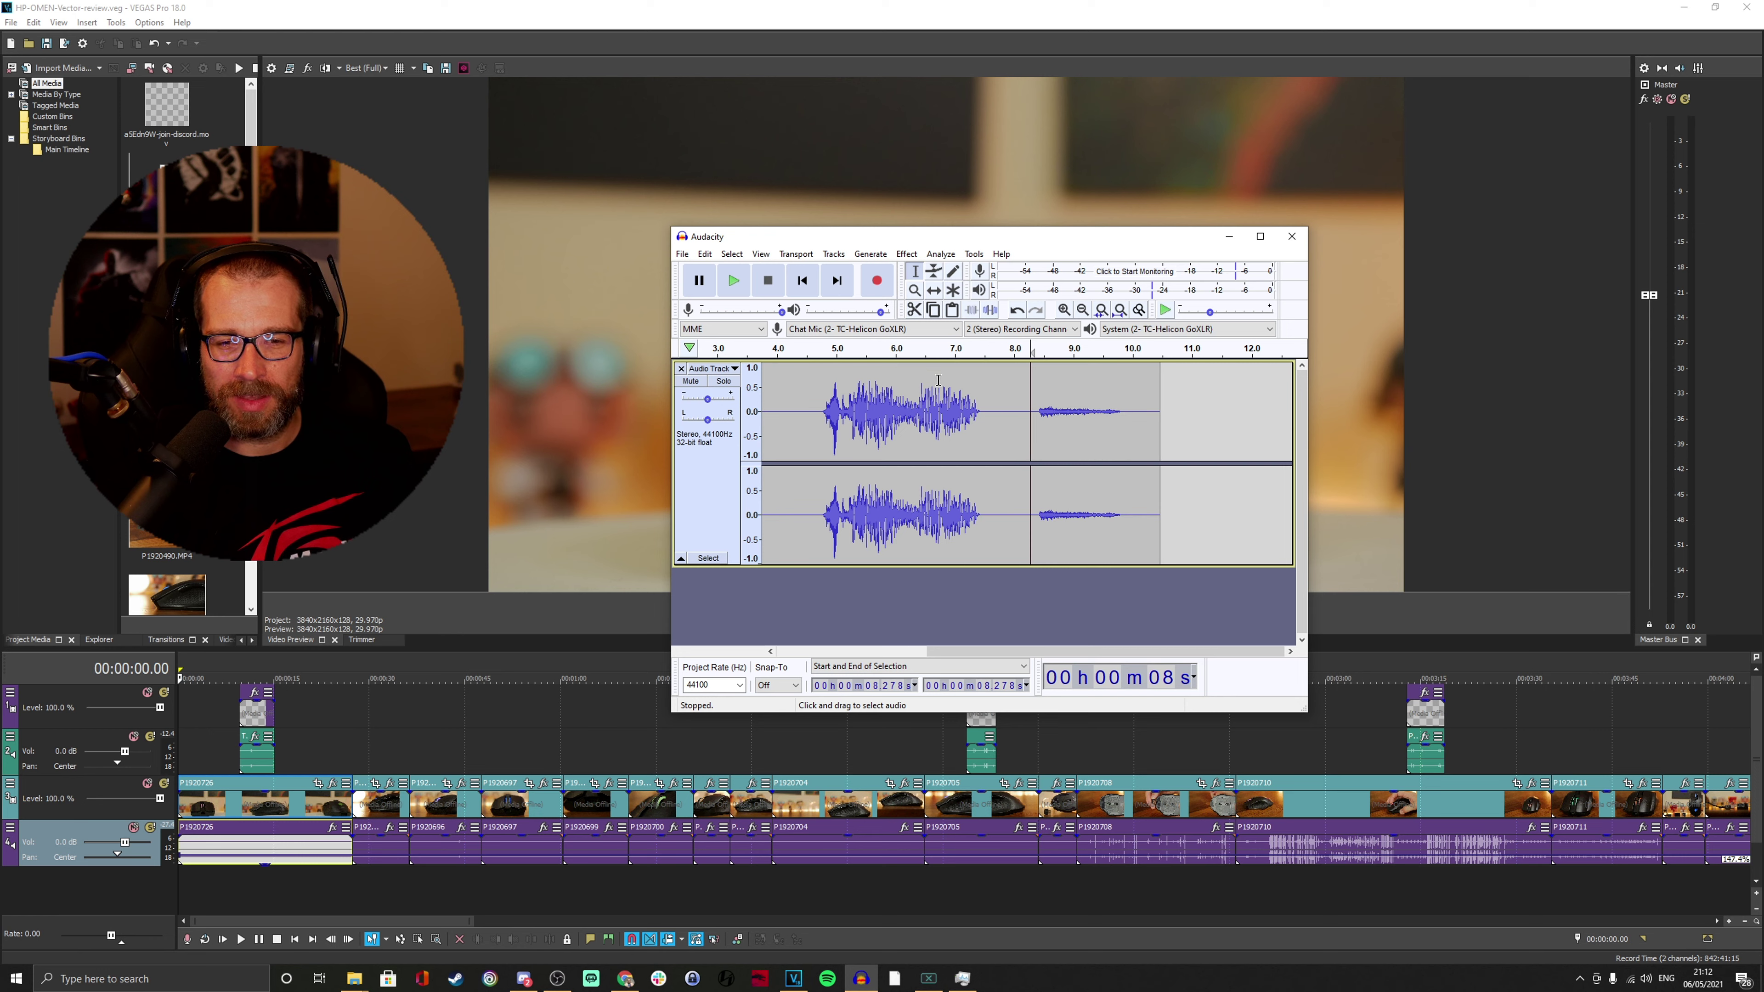
# Play the faint noise between about 8.4 and 9.9 s, and apply Noise Reduction to the entire test recording.
pyautogui.moveTo(1038, 395); pyautogui.dragTo(1128, 400)
pyautogui.click(743, 285)
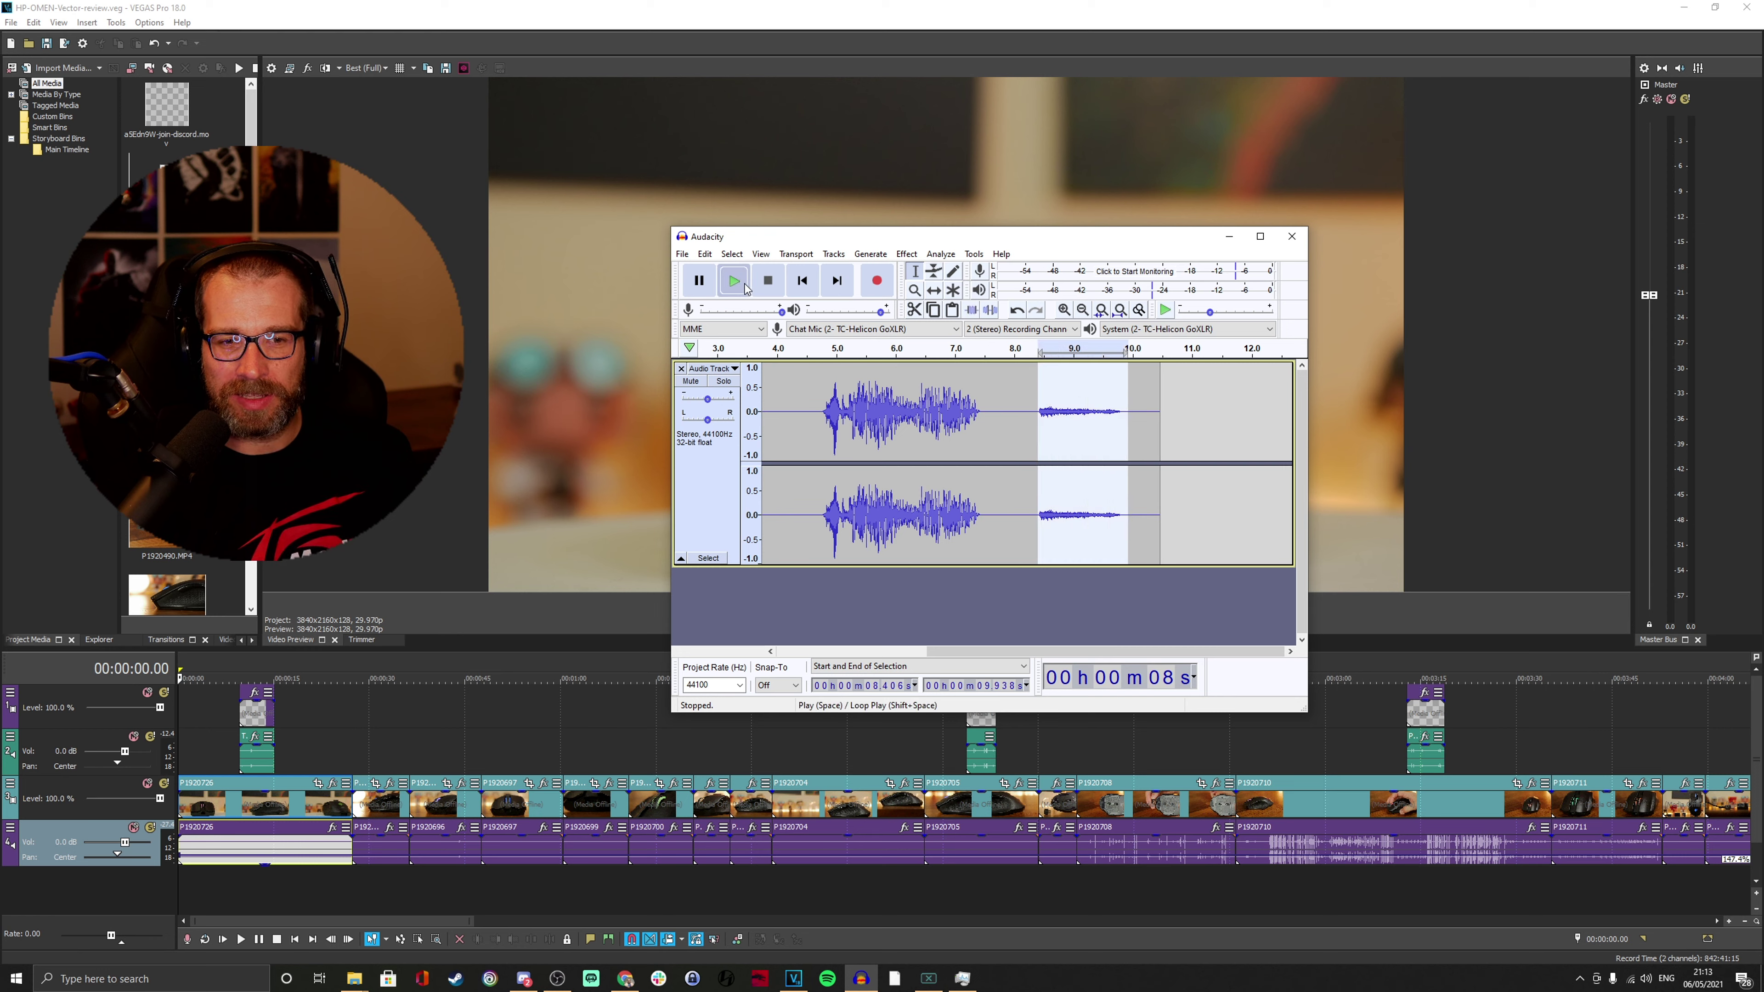
pyautogui.hotkey('ctrl', 'a')
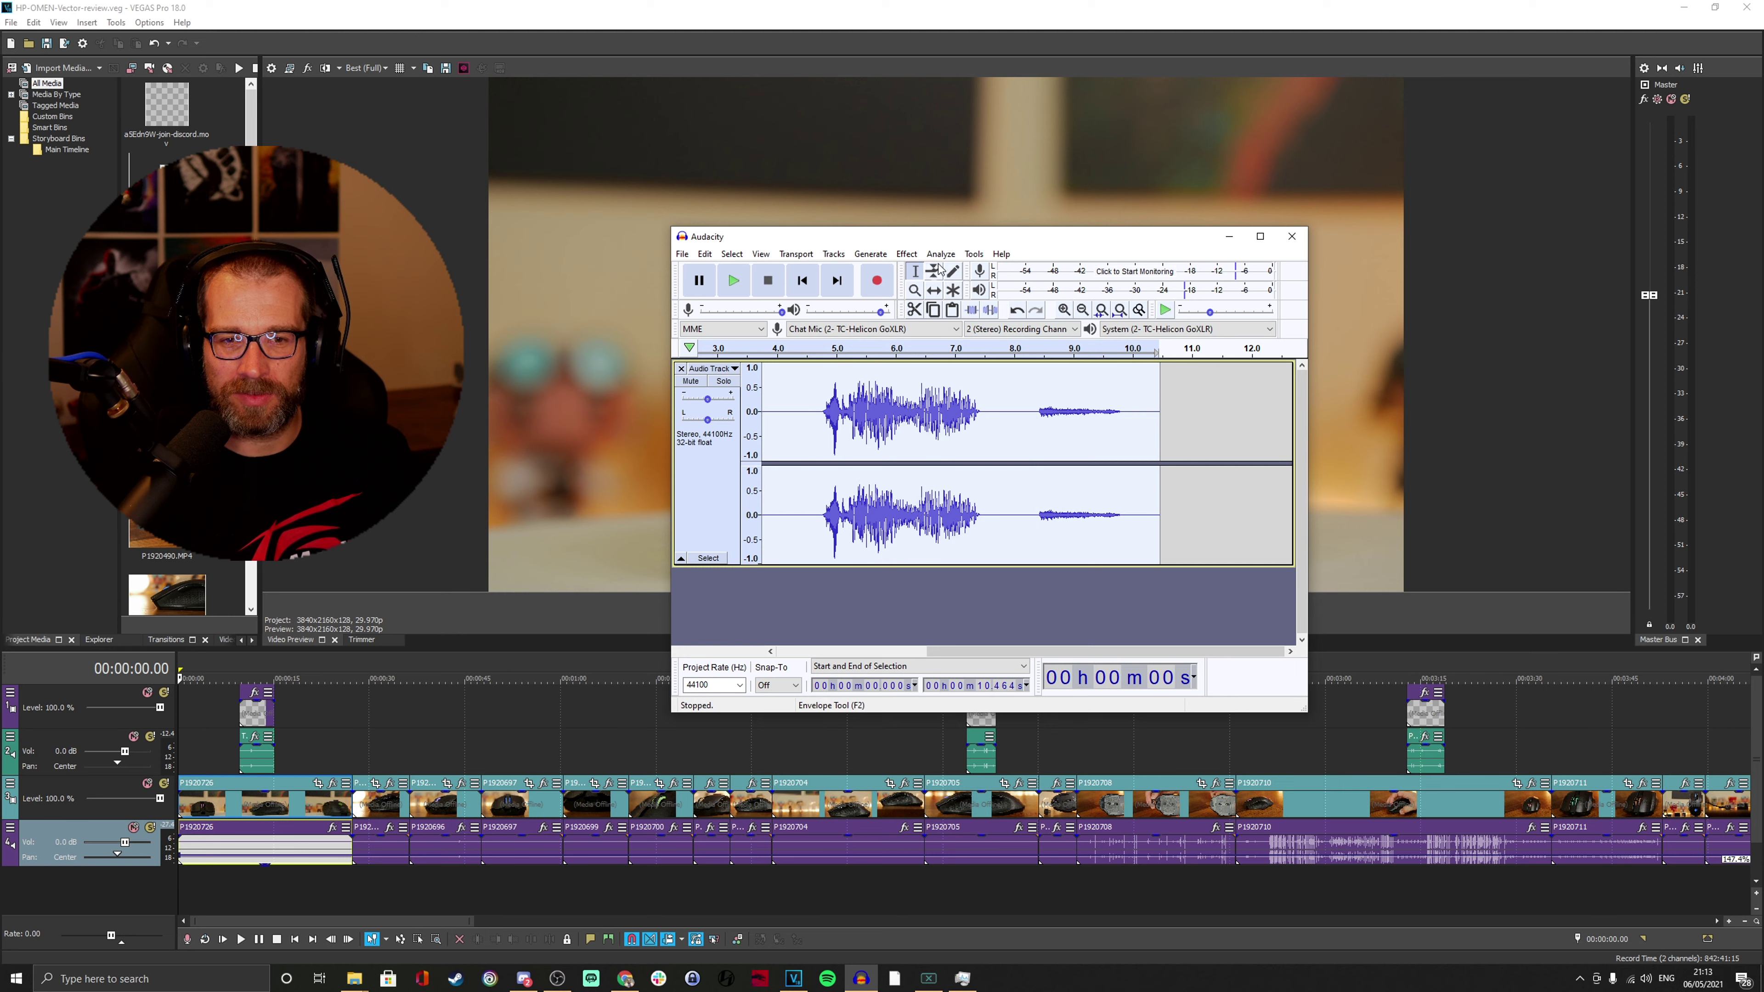
pyautogui.click(906, 254)
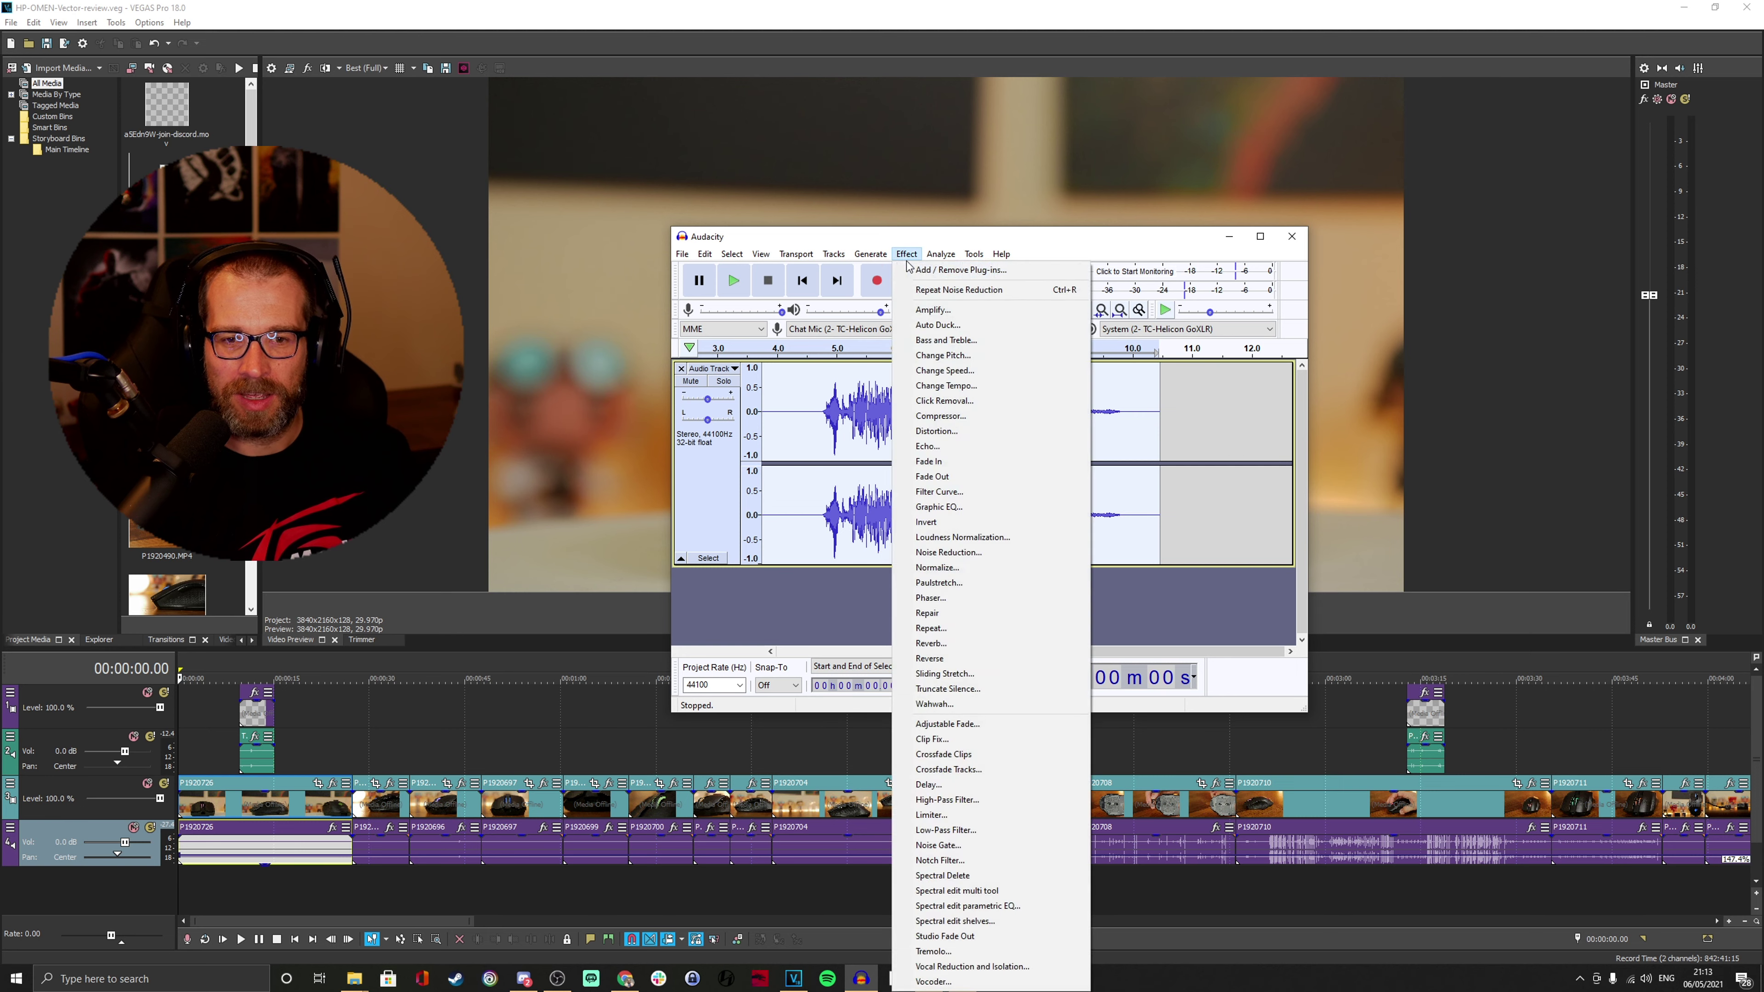
pyautogui.click(975, 552)
pyautogui.click(1035, 589)
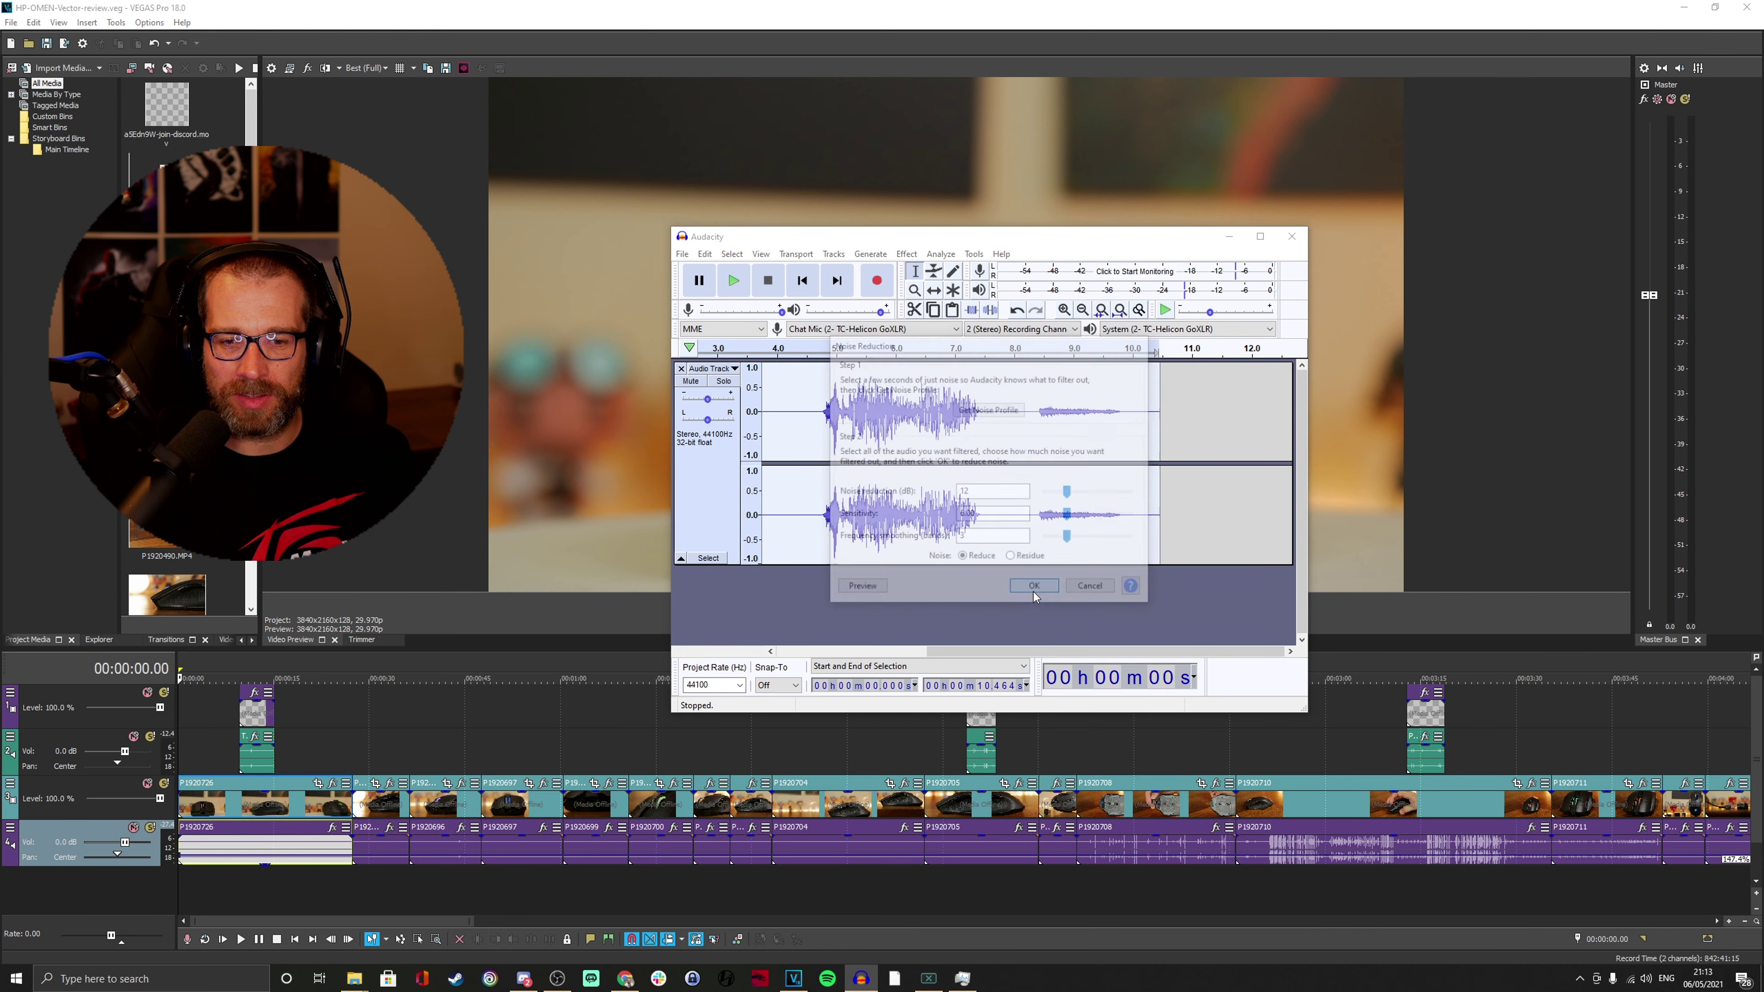
# Listen to the remaining noise in the test recording from about 8.4 s and stop playback.
pyautogui.click(1038, 415)
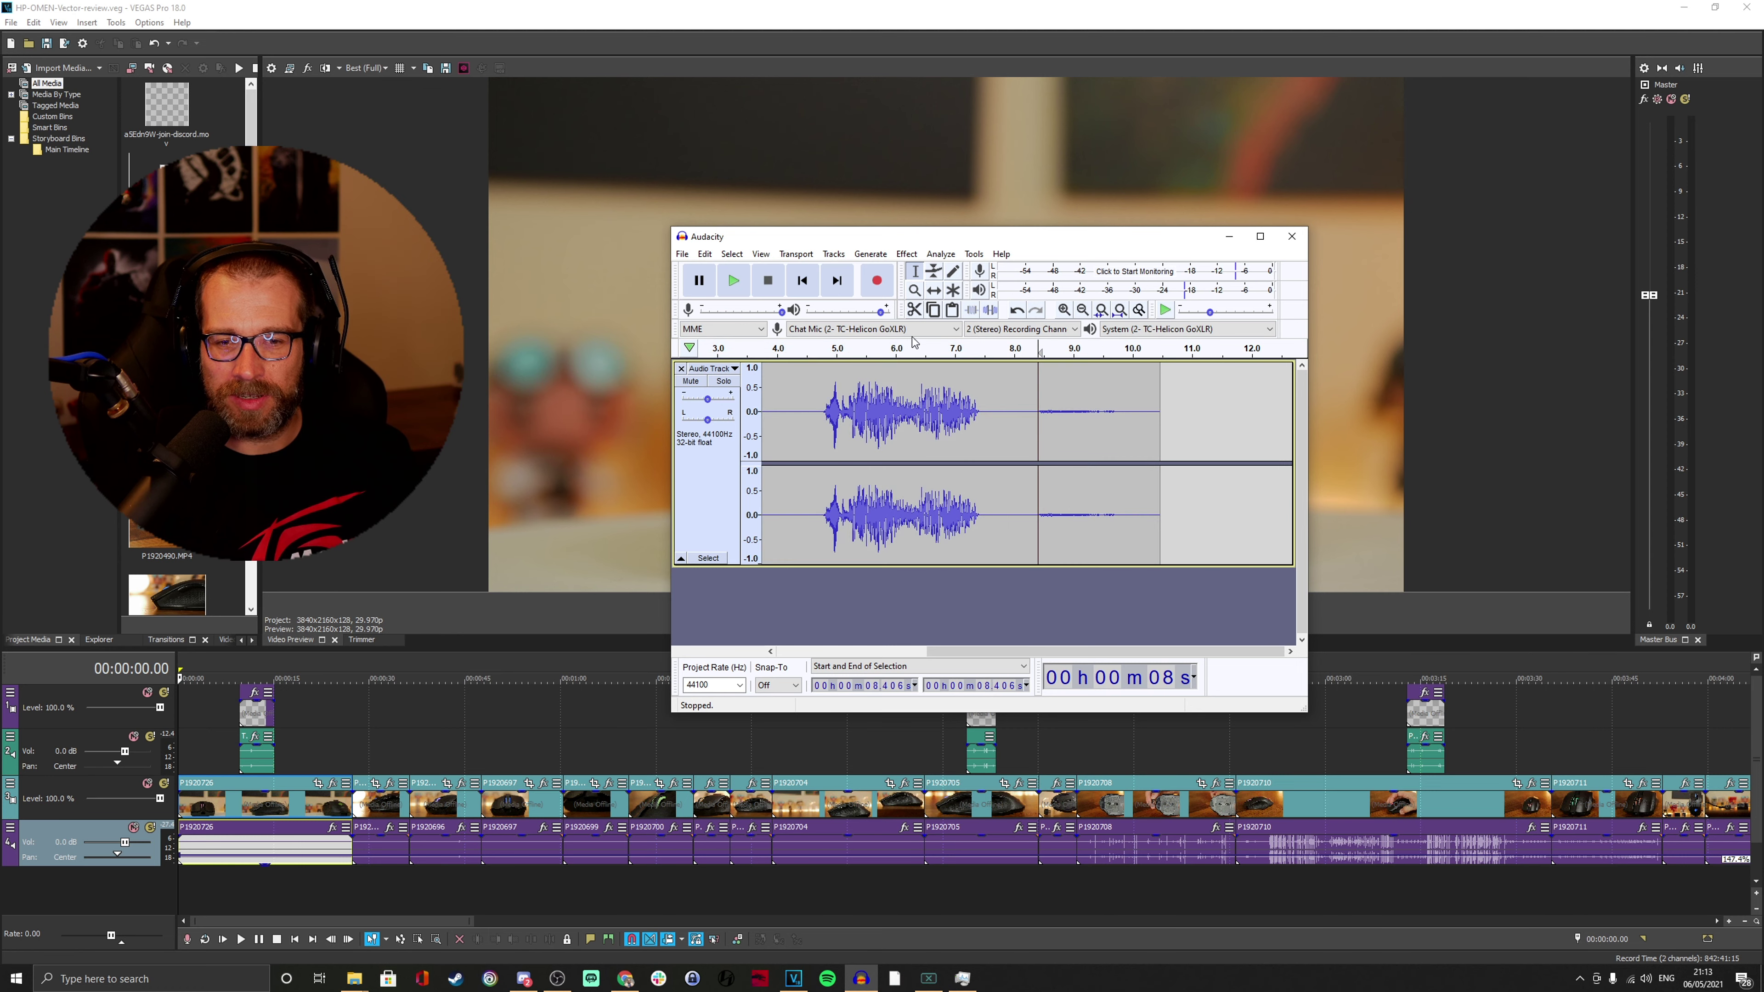
pyautogui.press('space')
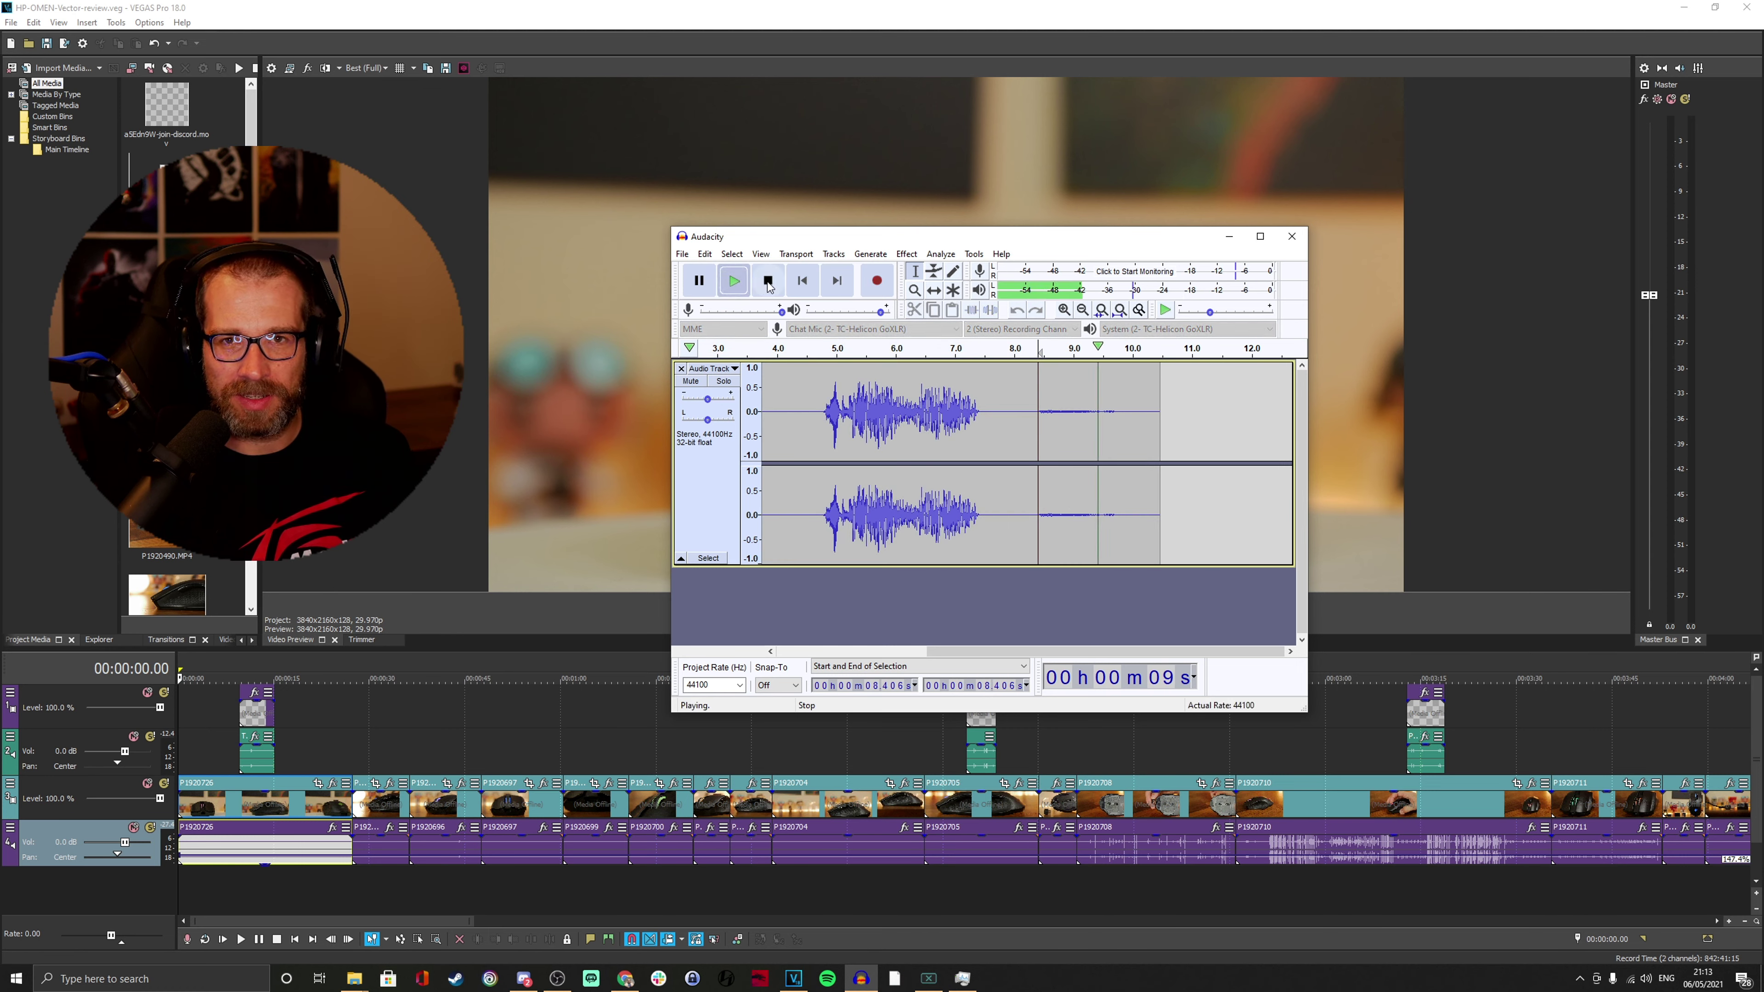
pyautogui.click(768, 282)
# Apply Noise Reduction a second time to the entire test recording and listen from about 8.1 s.
pyautogui.hotkey('ctrl', 'a')
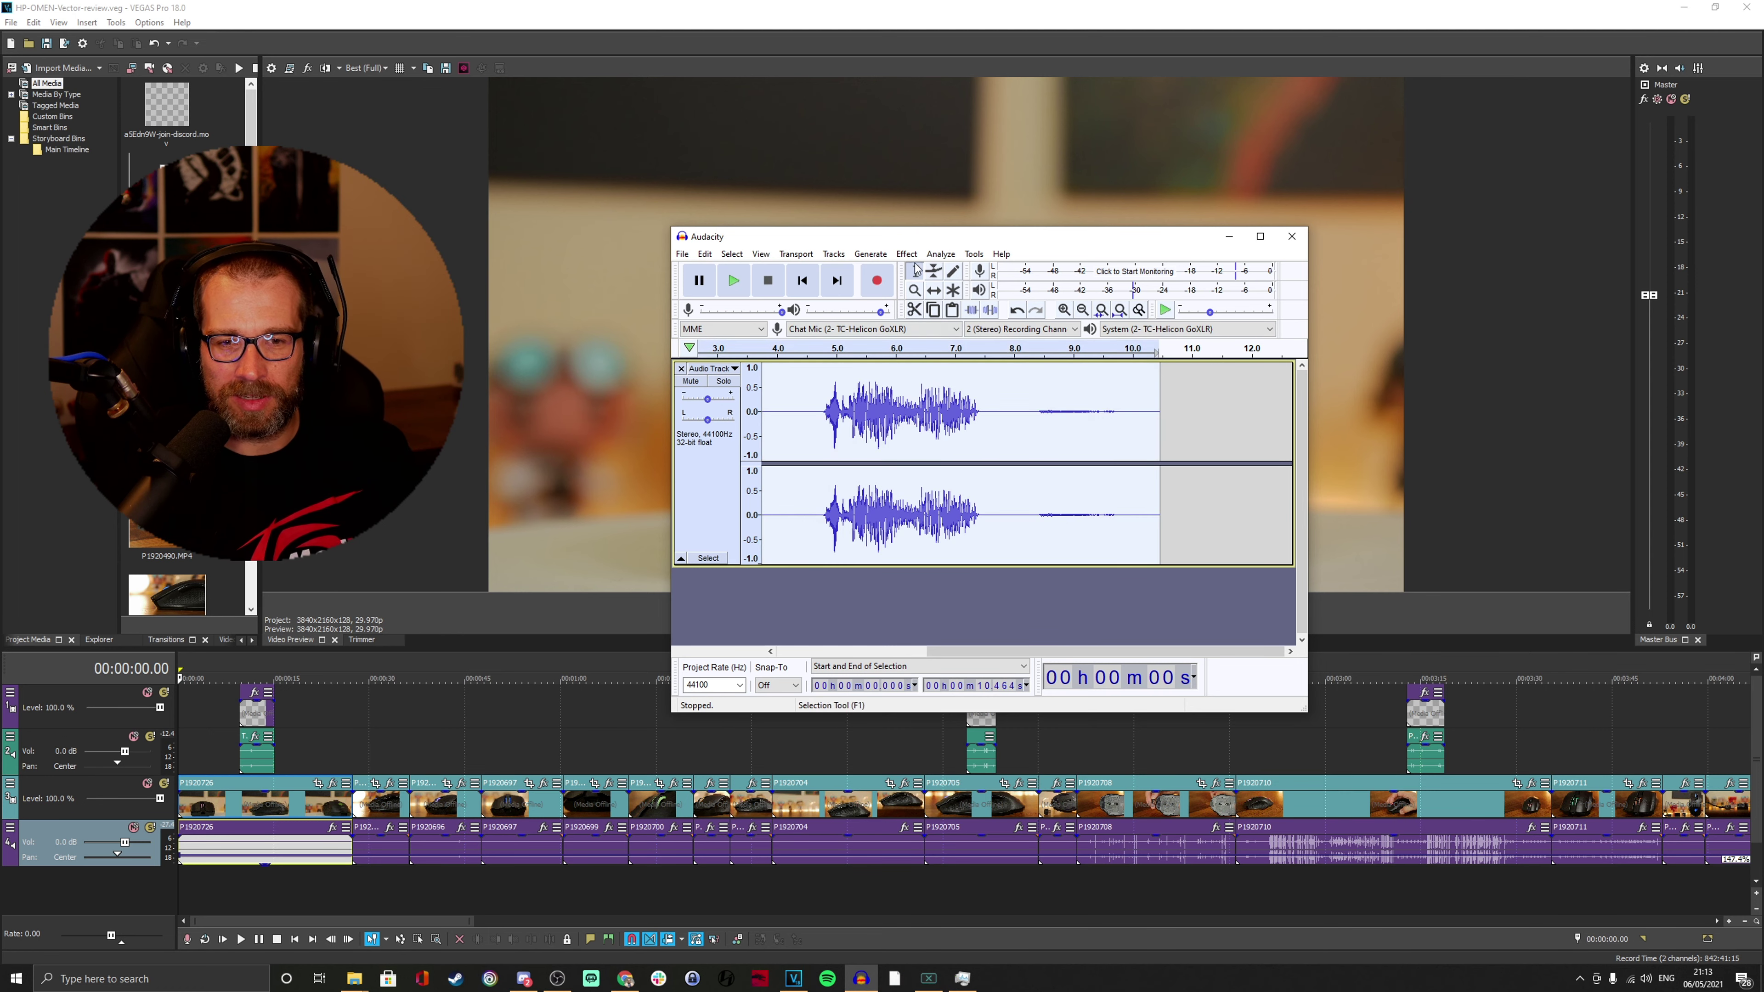
pyautogui.click(906, 254)
pyautogui.click(986, 568)
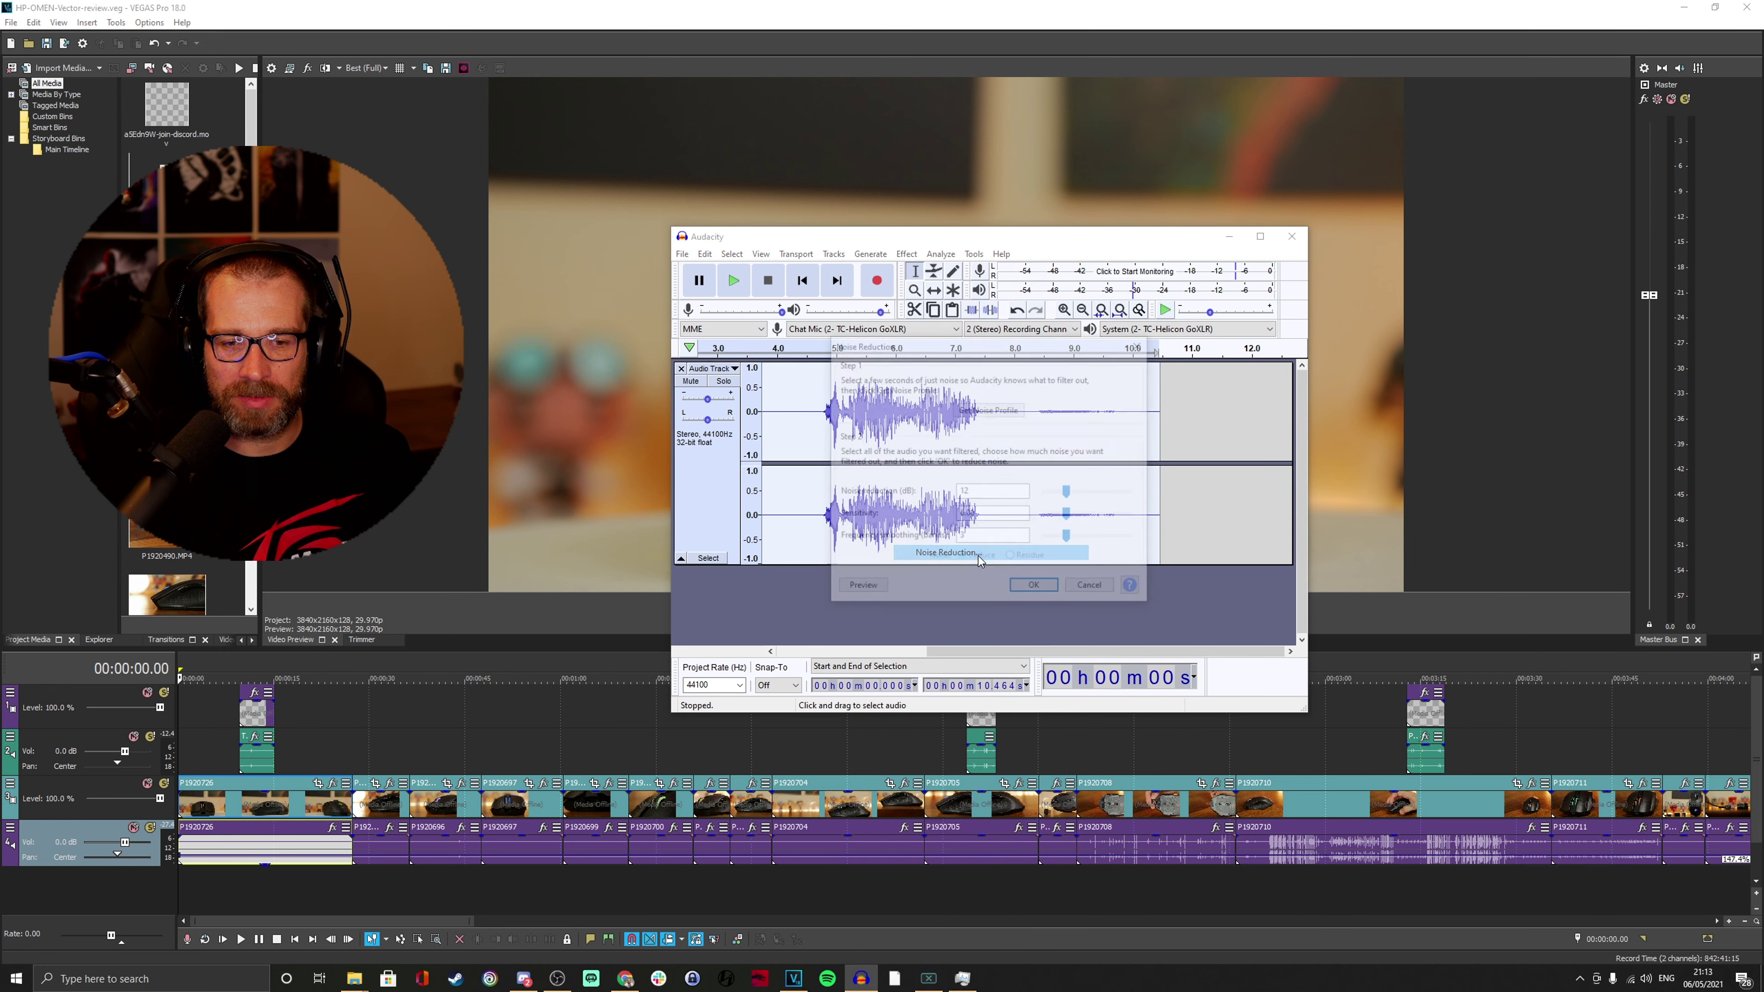
pyautogui.click(1026, 592)
pyautogui.click(1019, 408)
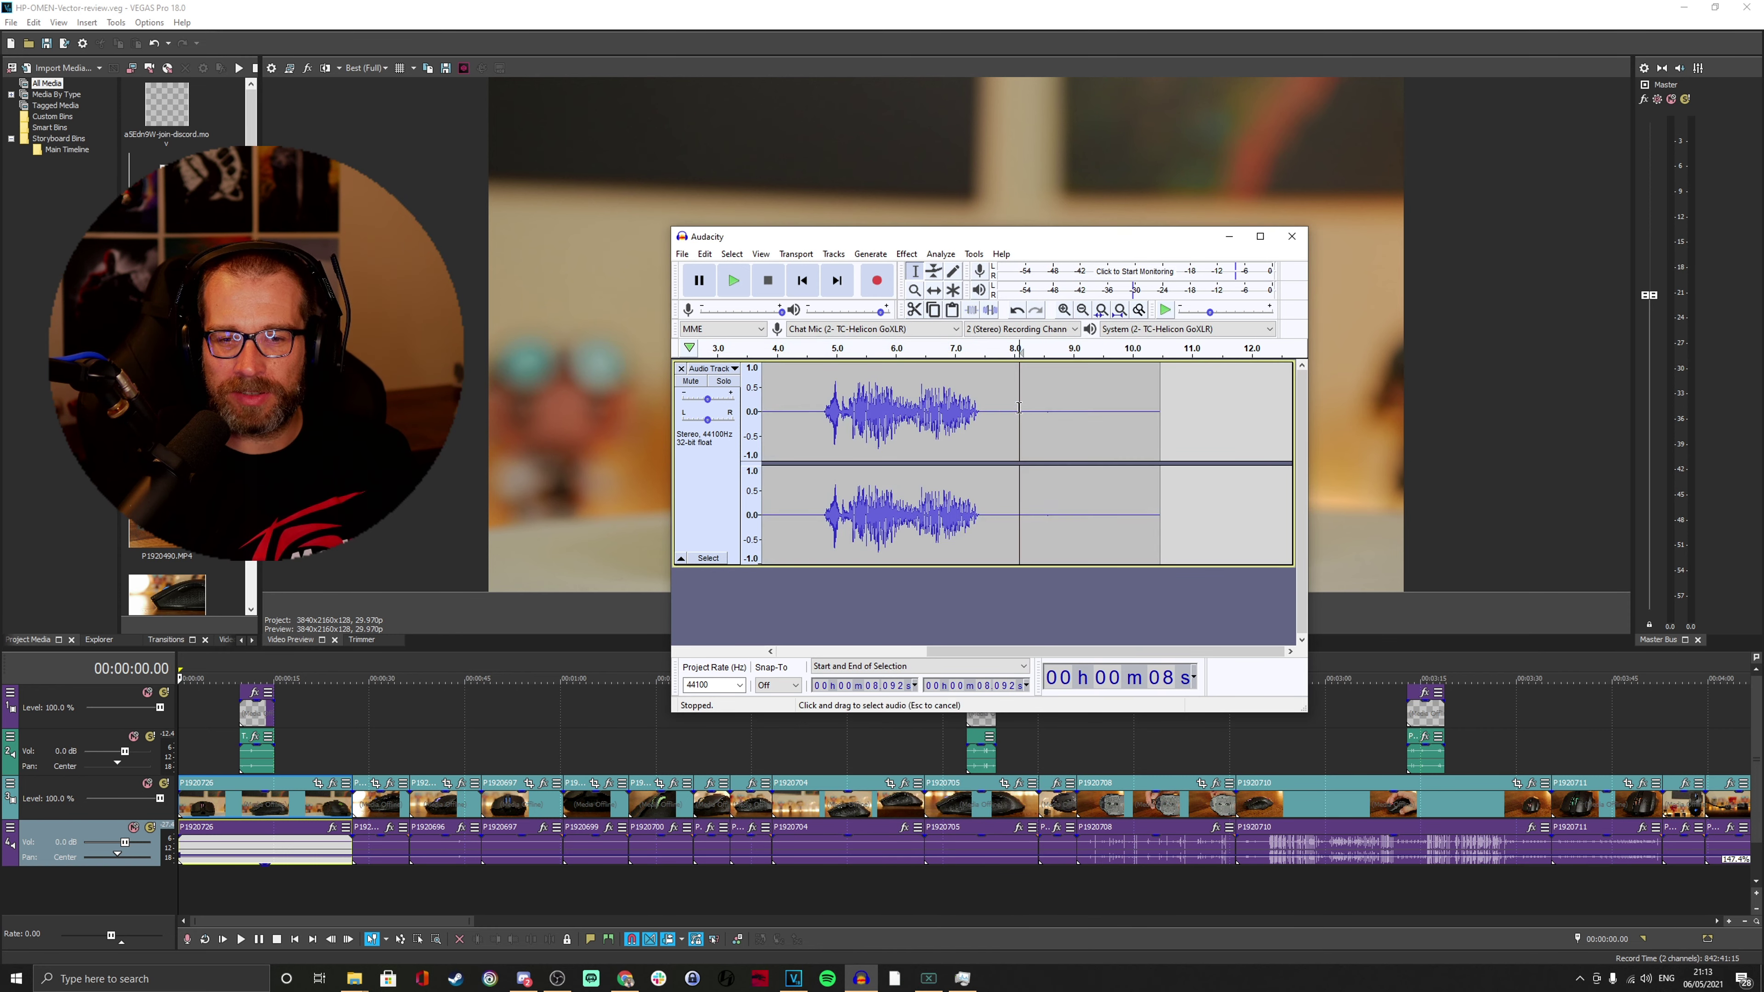
pyautogui.press('space')
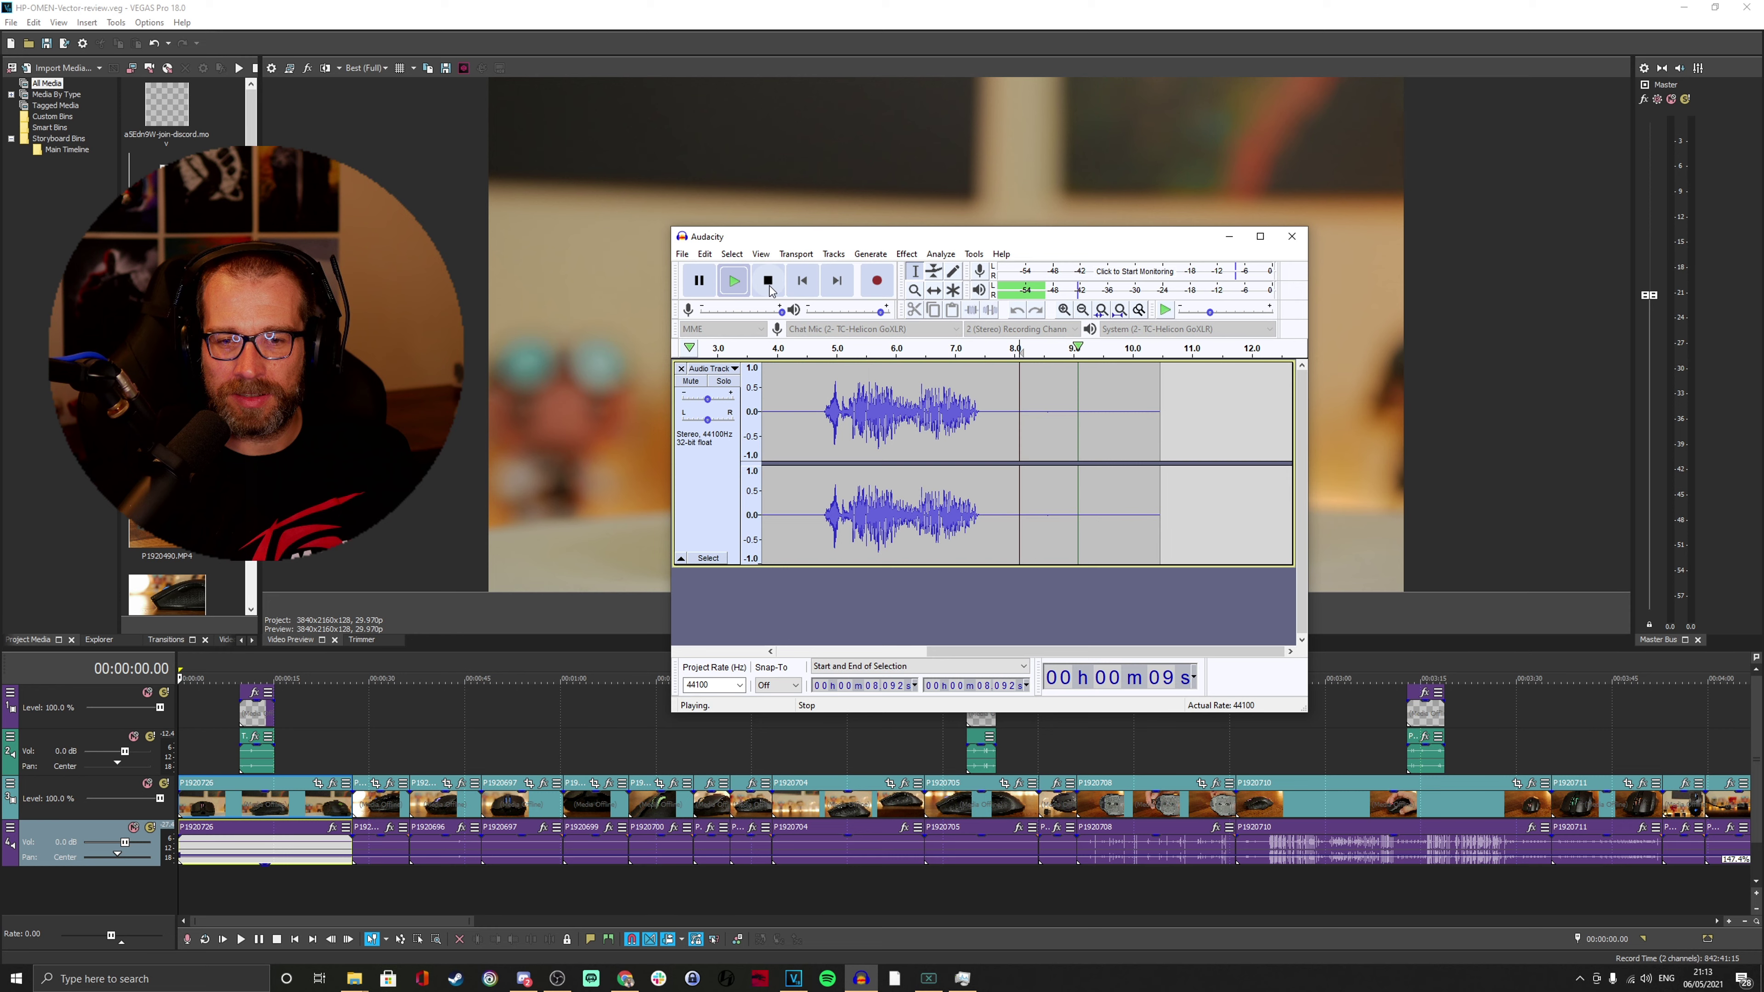
pyautogui.click(768, 284)
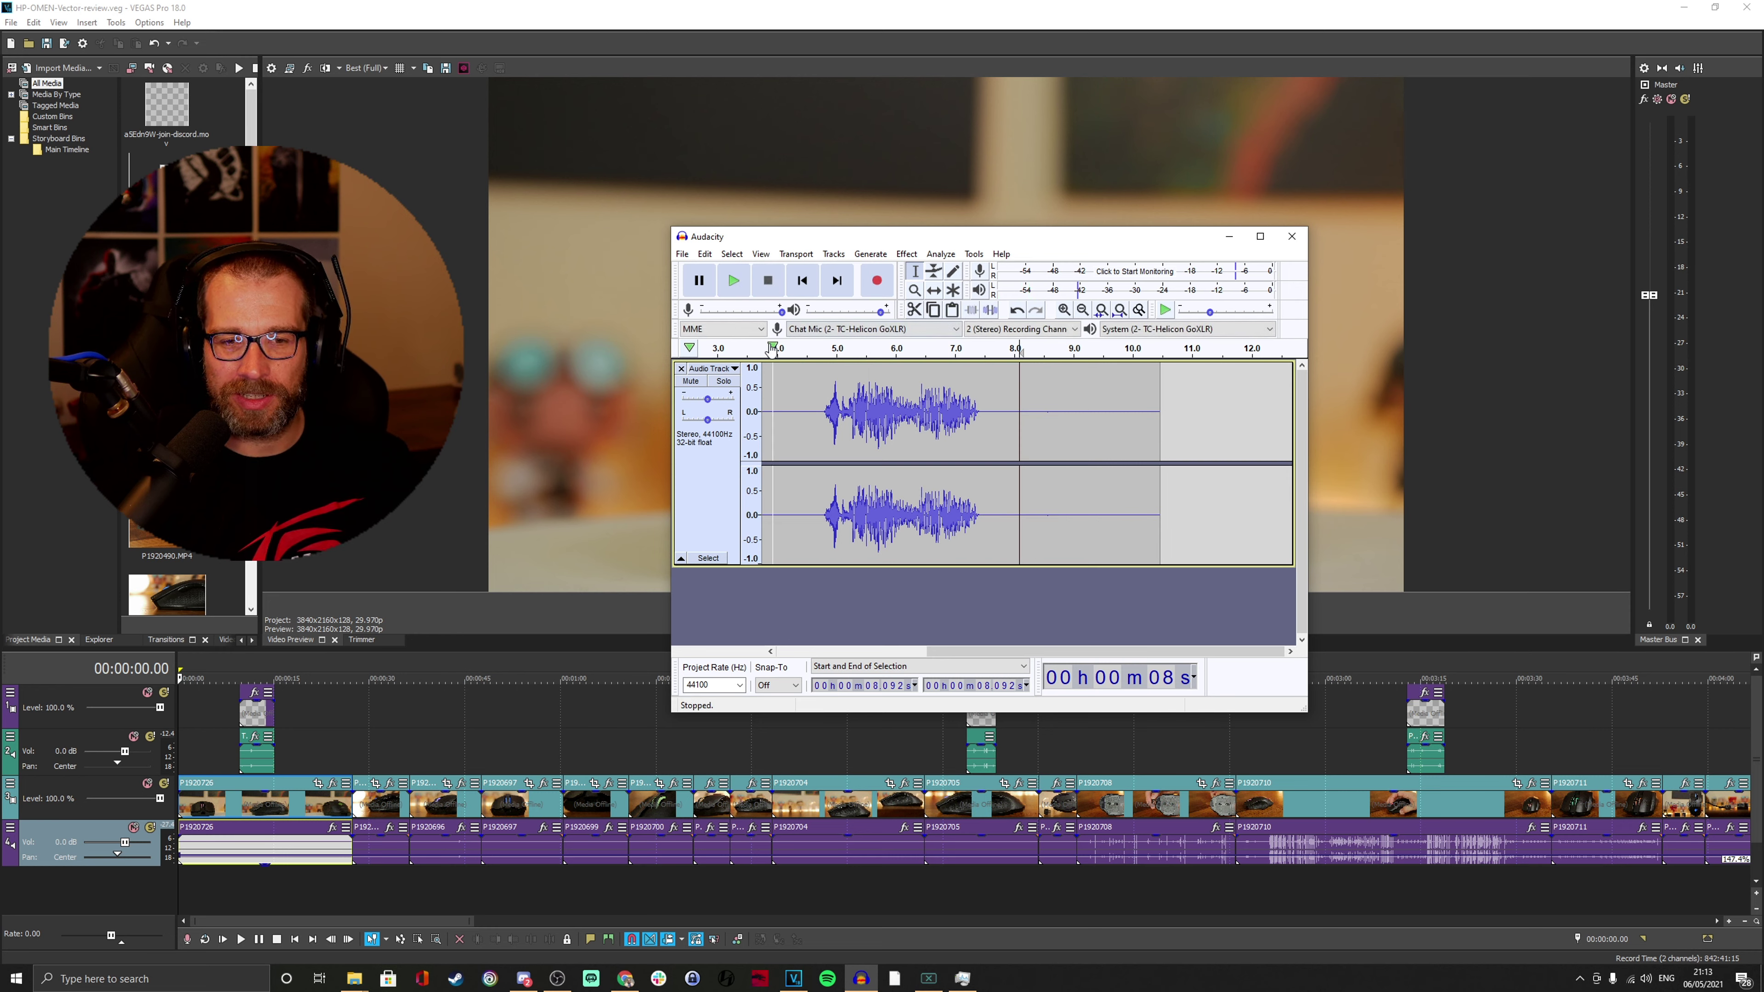
# Delete the test track and start a fresh voice-over recording.
pyautogui.click(682, 369)
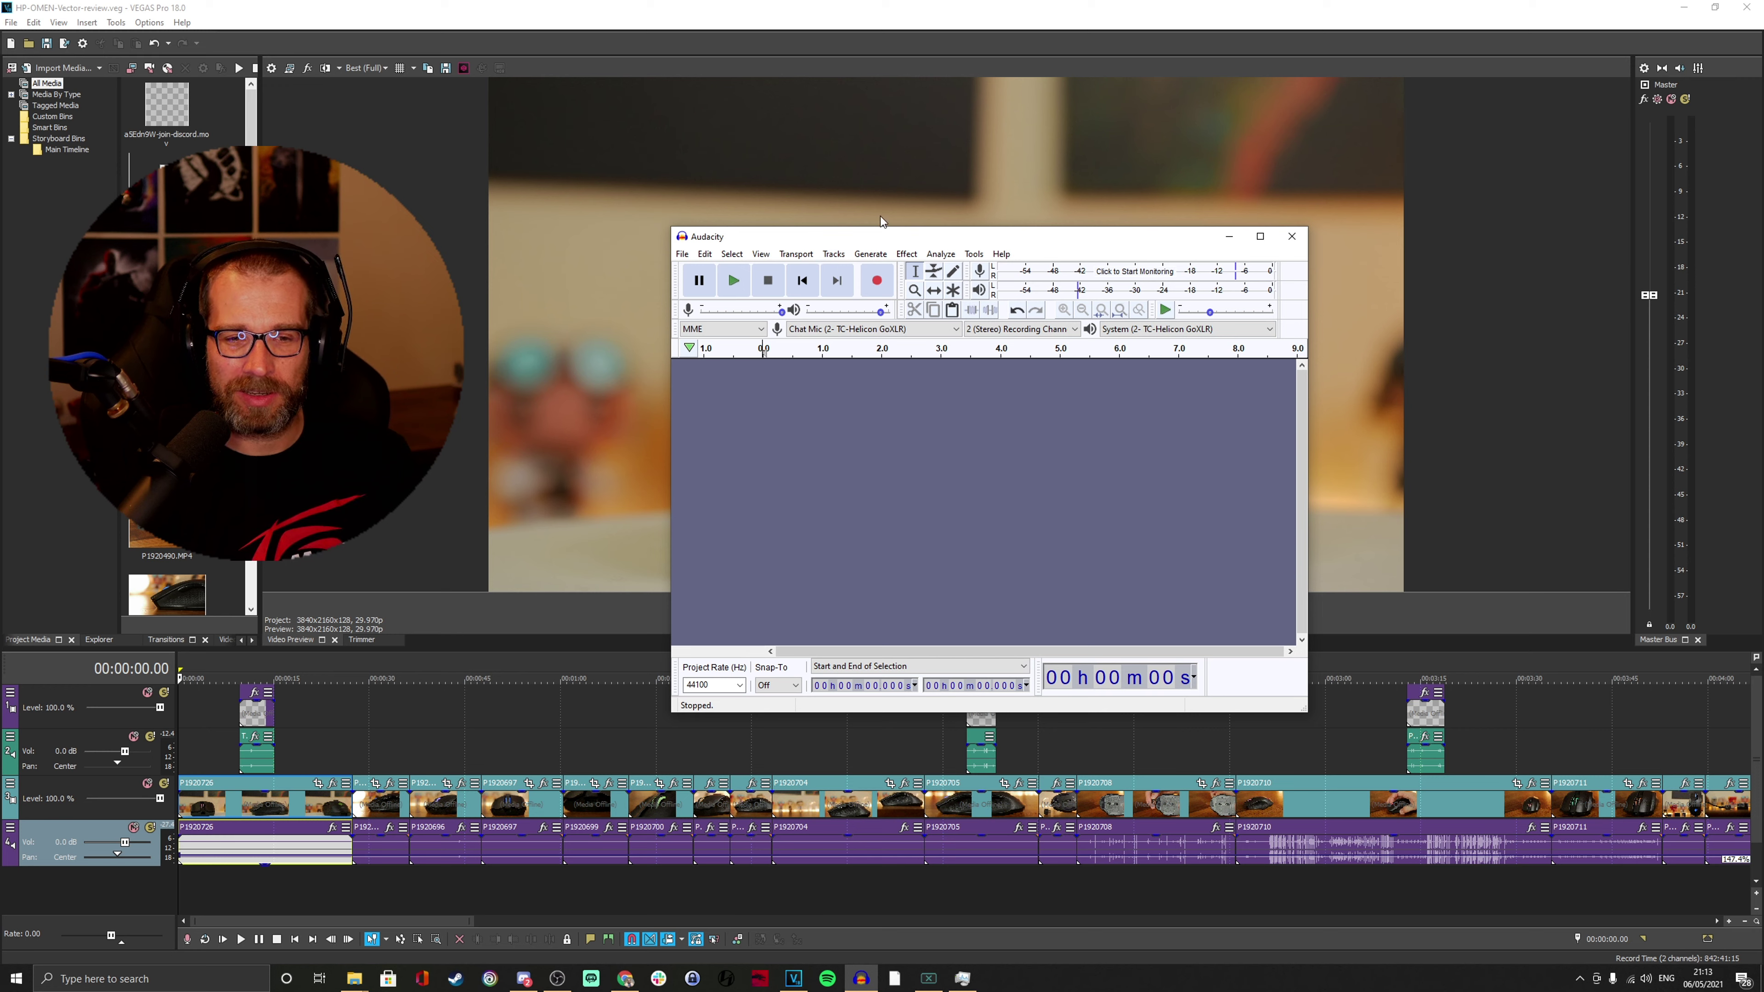
pyautogui.click(877, 281)
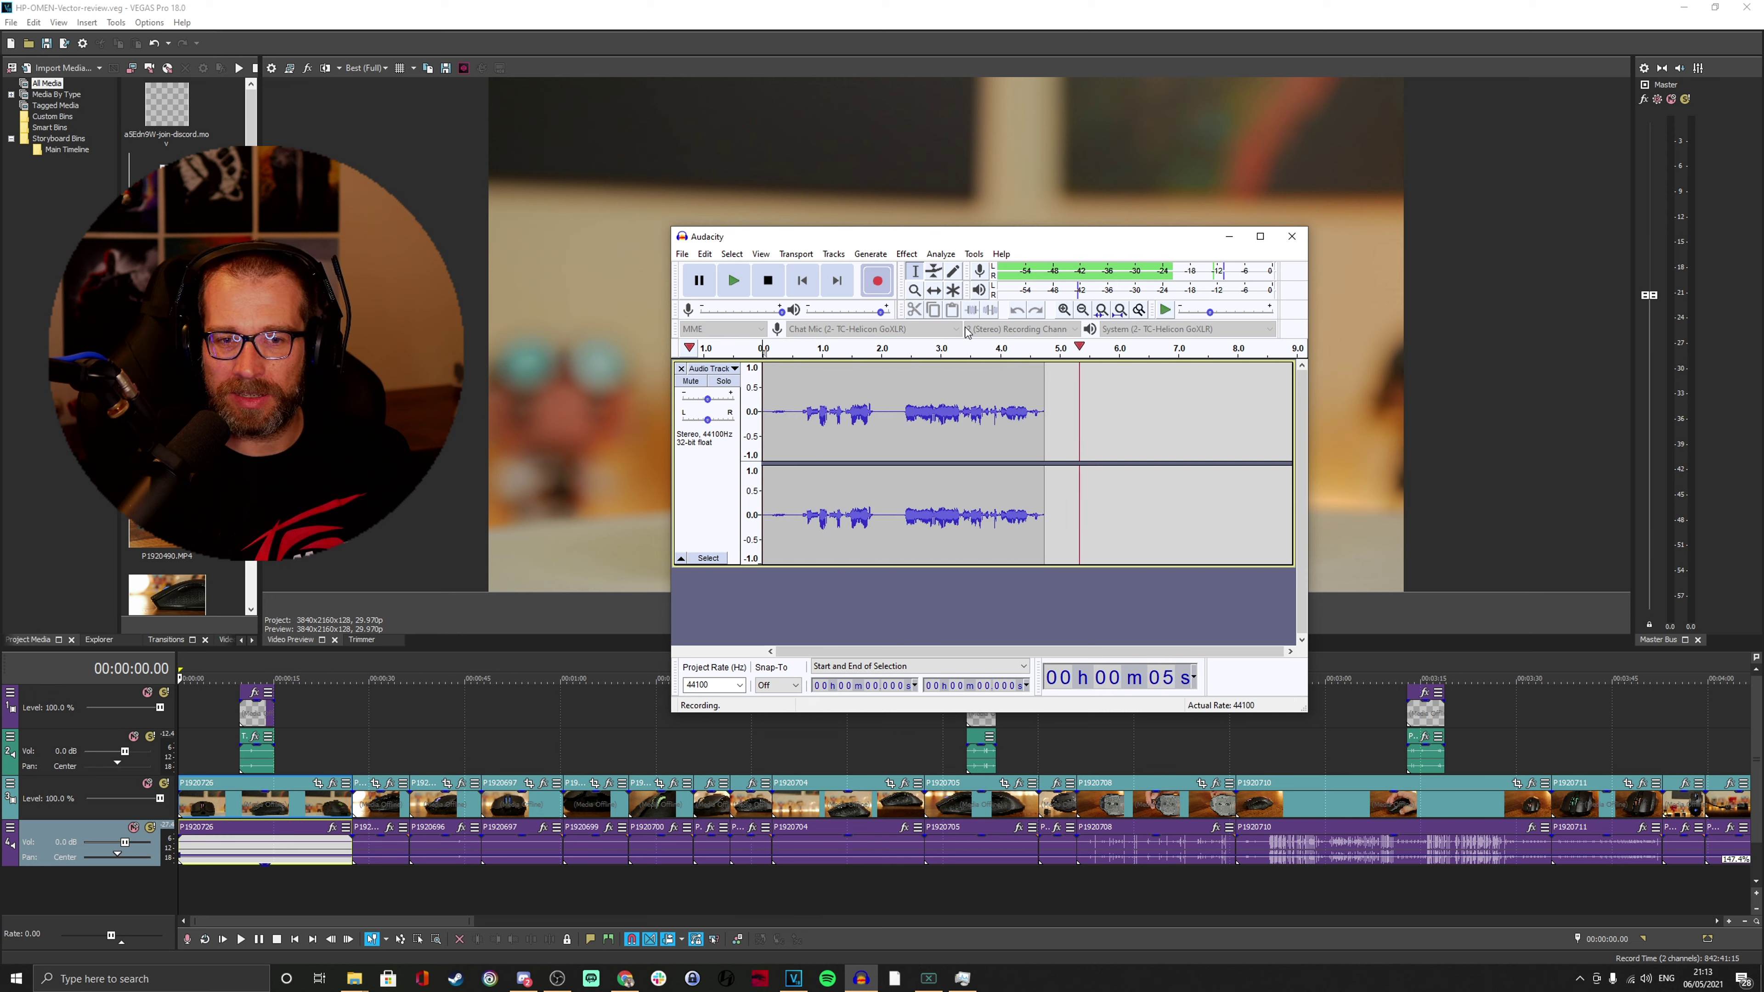
# Switch to VEGAS Pro and play the timeline from the start to 00:02:51.24 while the voice-over records.
pyautogui.click(1225, 238)
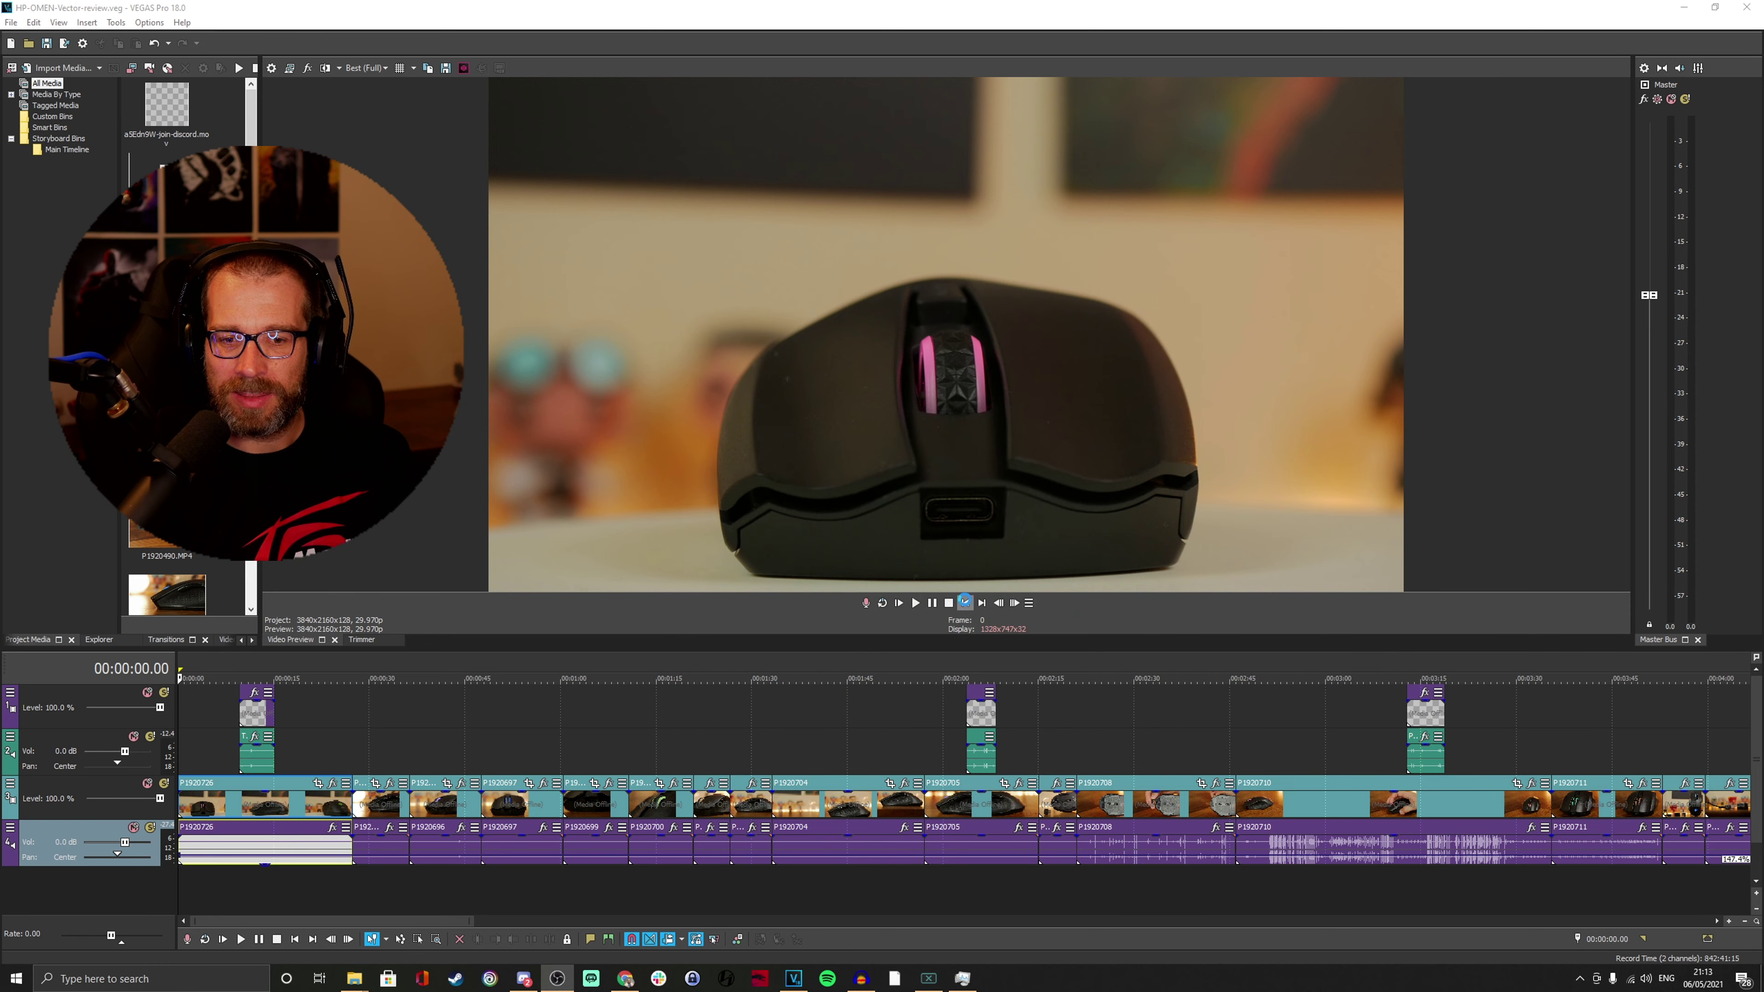
pyautogui.click(917, 603)
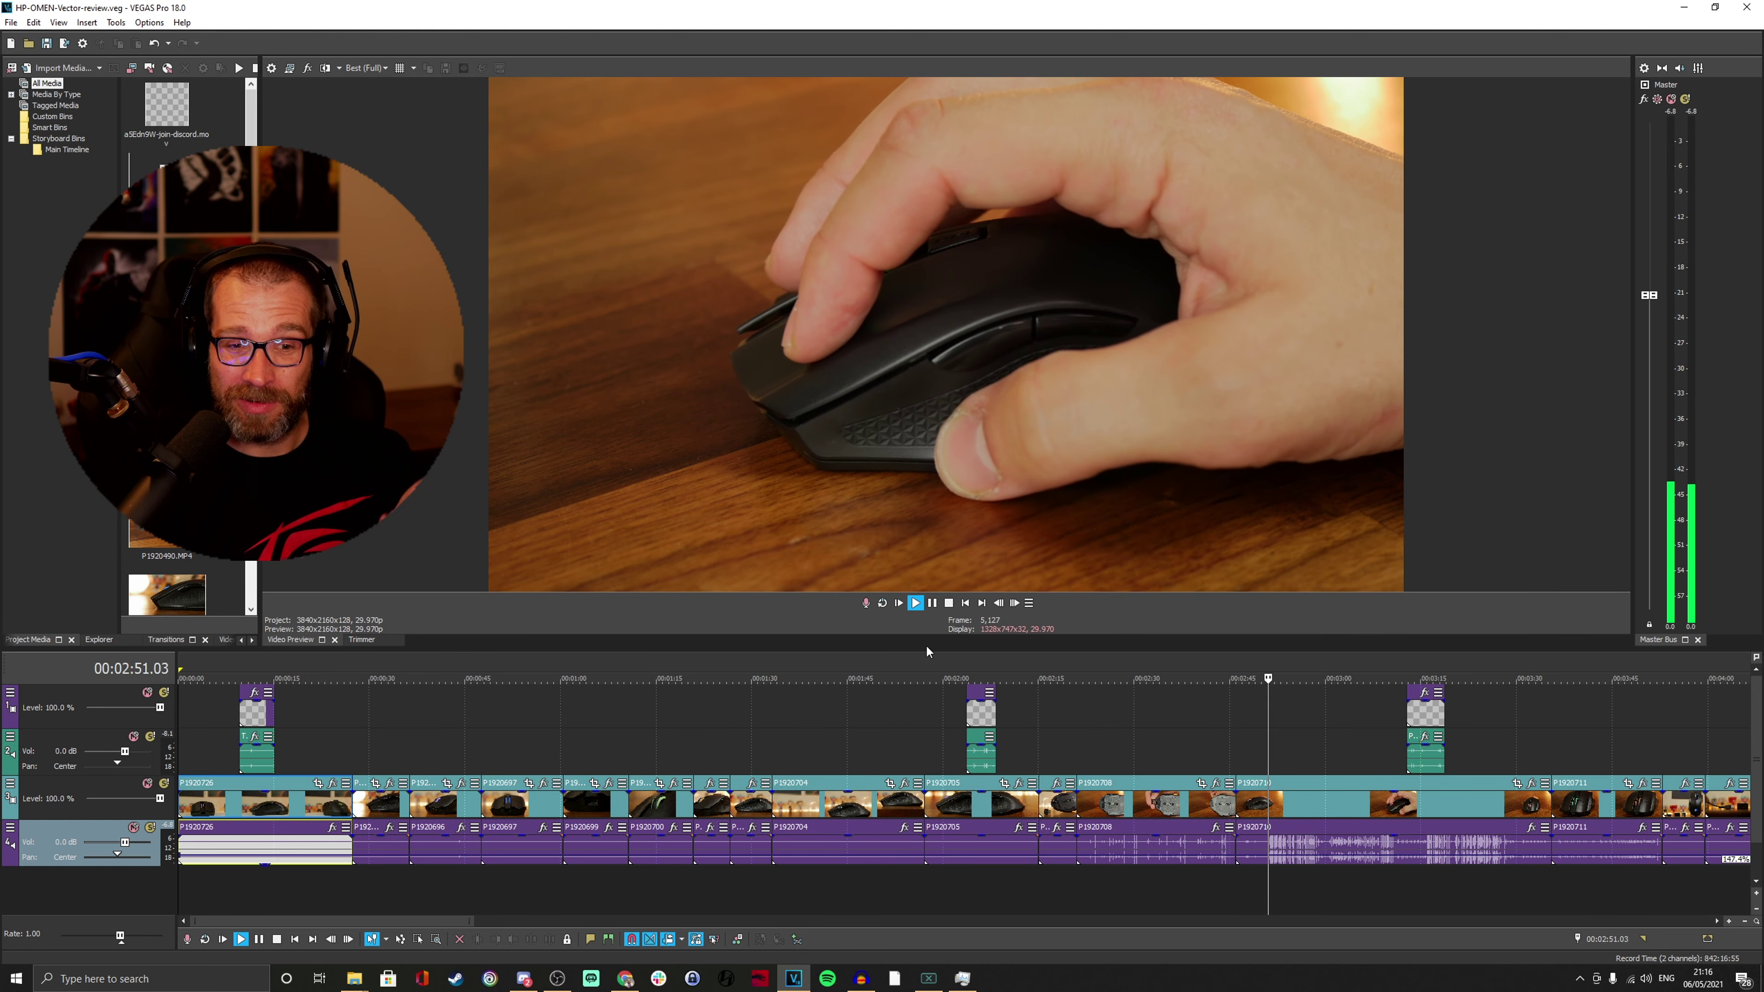
pyautogui.click(932, 603)
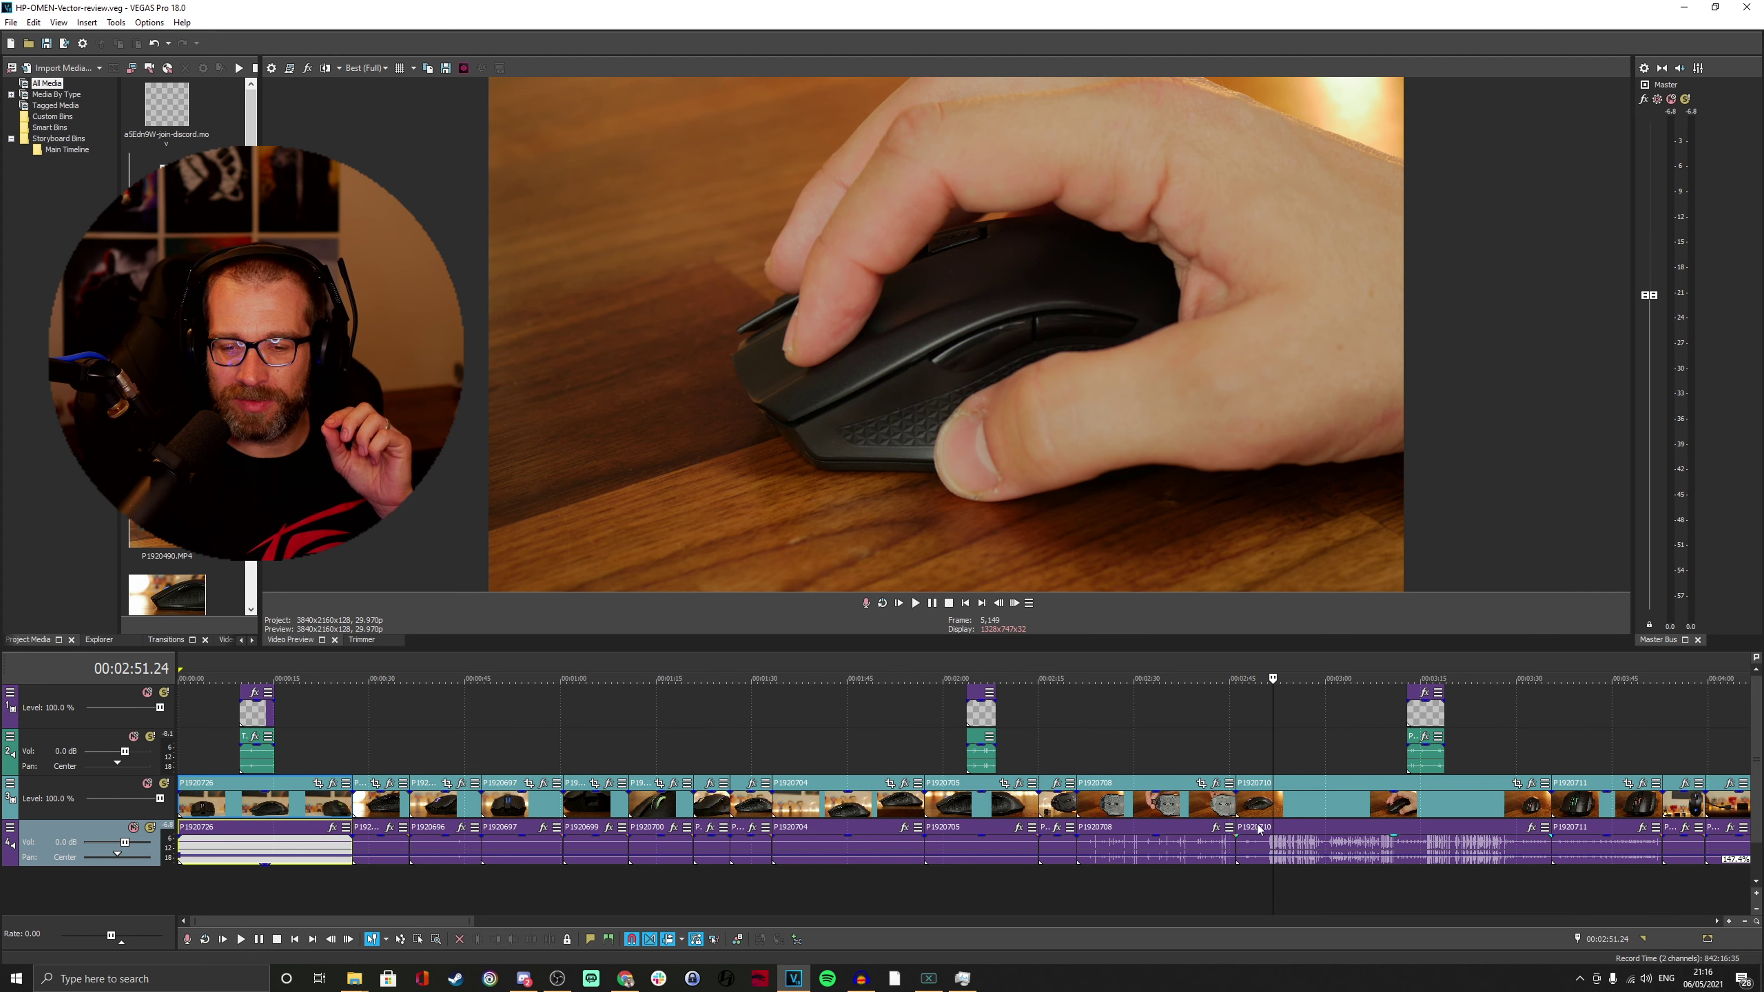
# Move clips P1920720, P1920724 and P1920490 between P1920708 and P1920710, leaving no gap before P1920710.
pyautogui.moveTo(1290, 816); pyautogui.dragTo(1343, 816)
pyautogui.scroll(-3, 1265, 840)
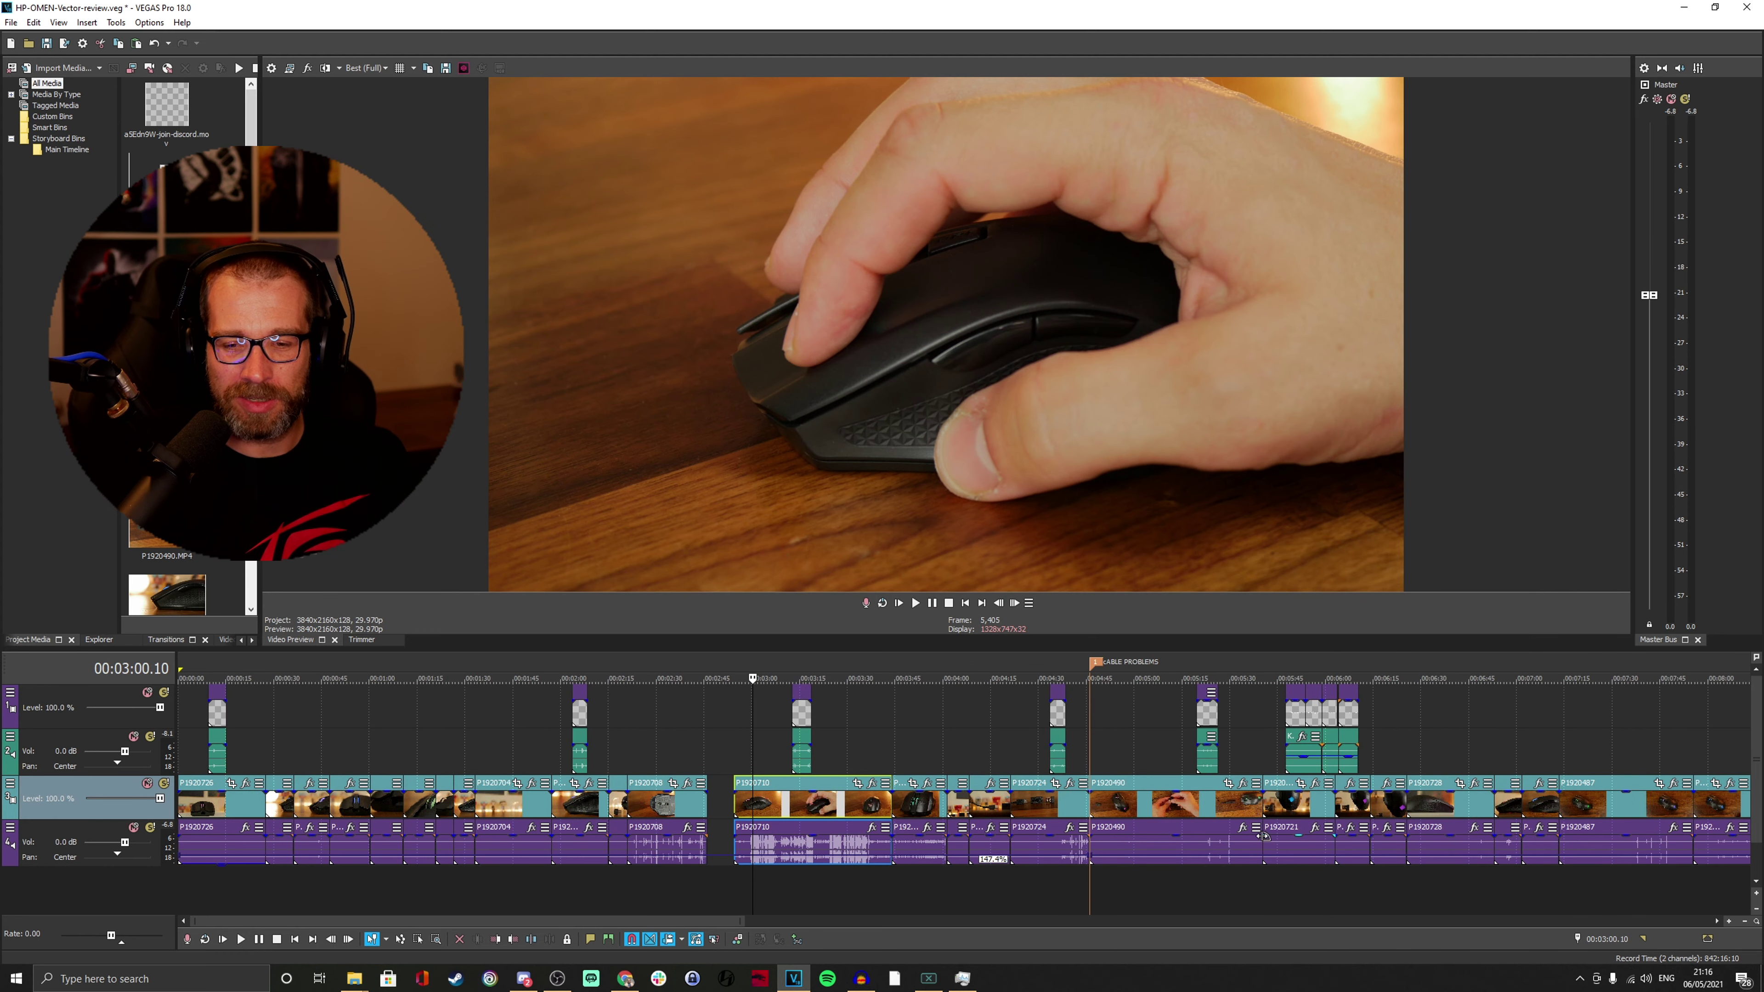
pyautogui.click(1170, 820)
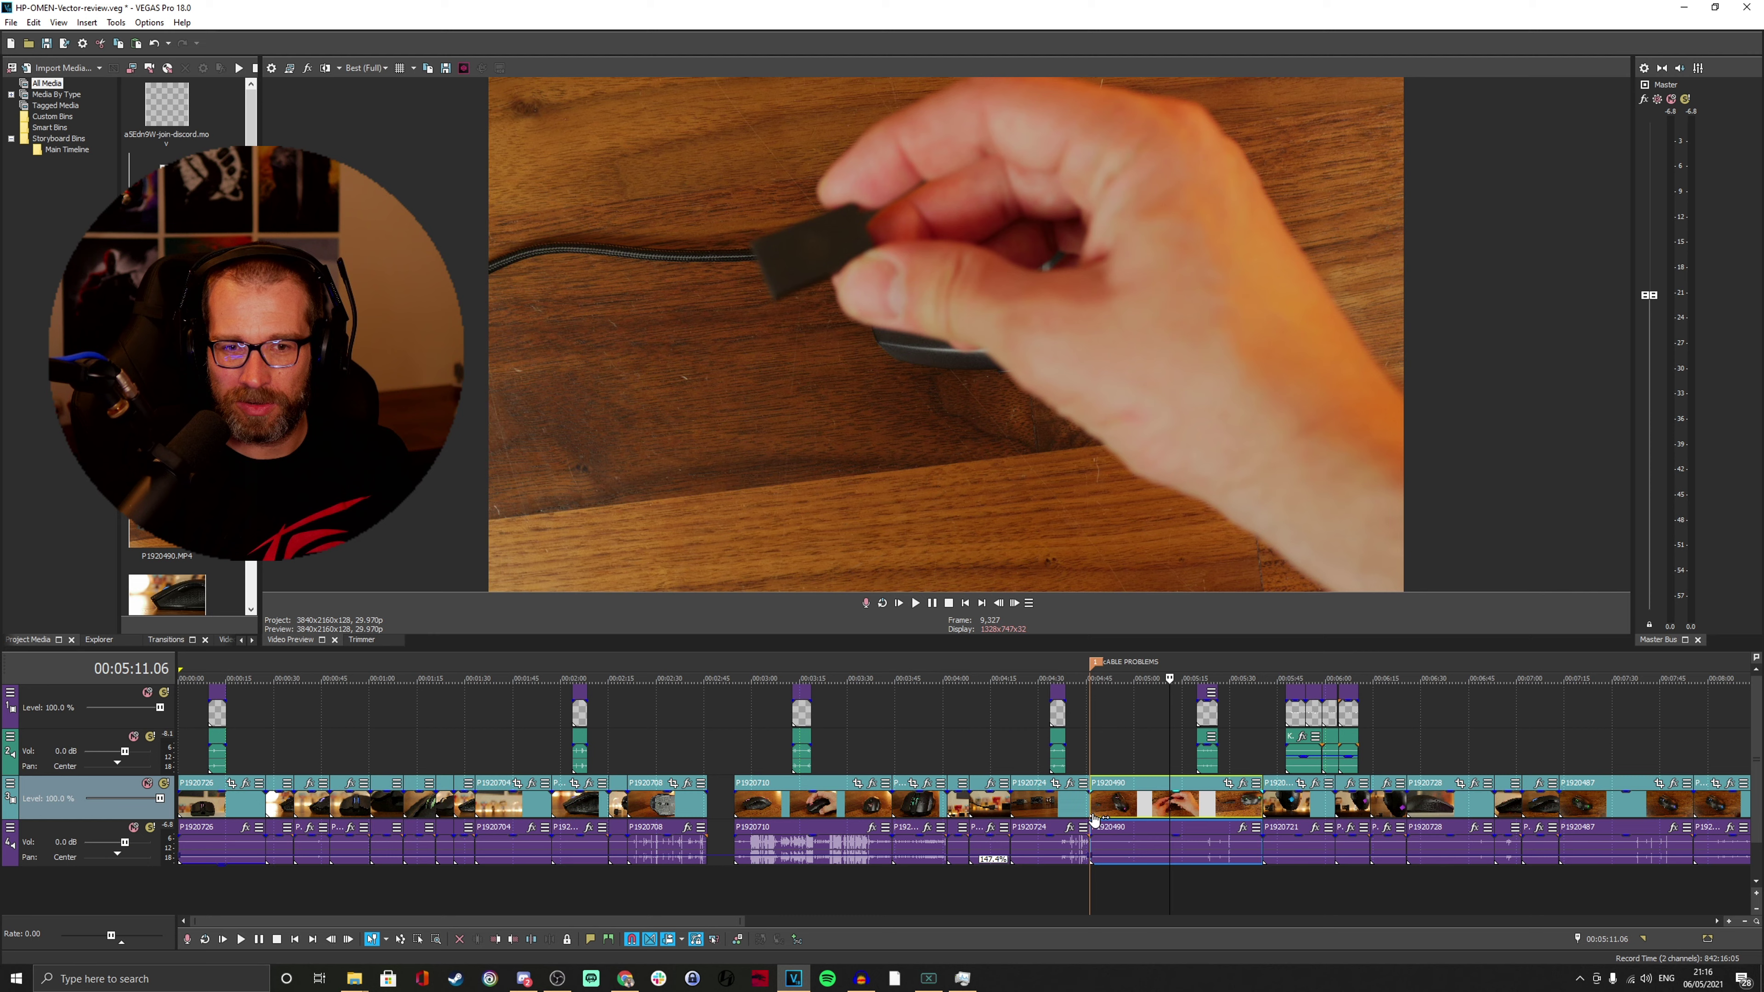
pyautogui.click(1104, 814)
pyautogui.click(1118, 813)
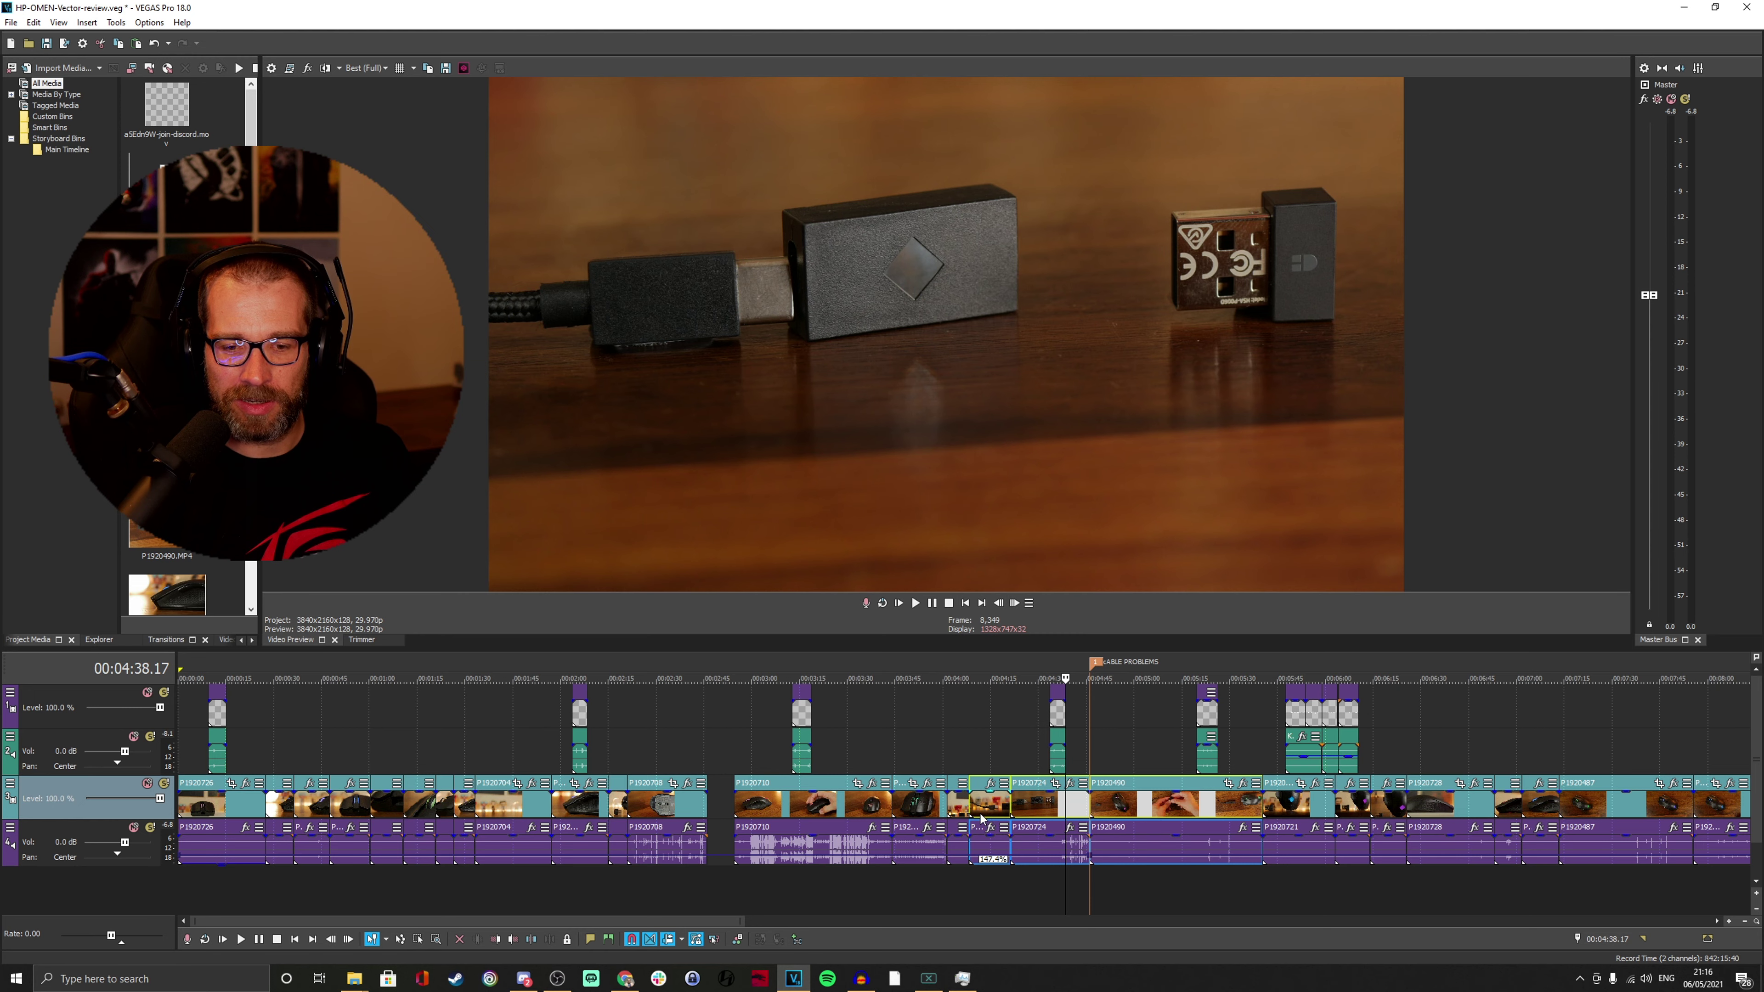
pyautogui.press('Delete')
pyautogui.click(715, 806)
pyautogui.hotkey('ctrl', 'v')
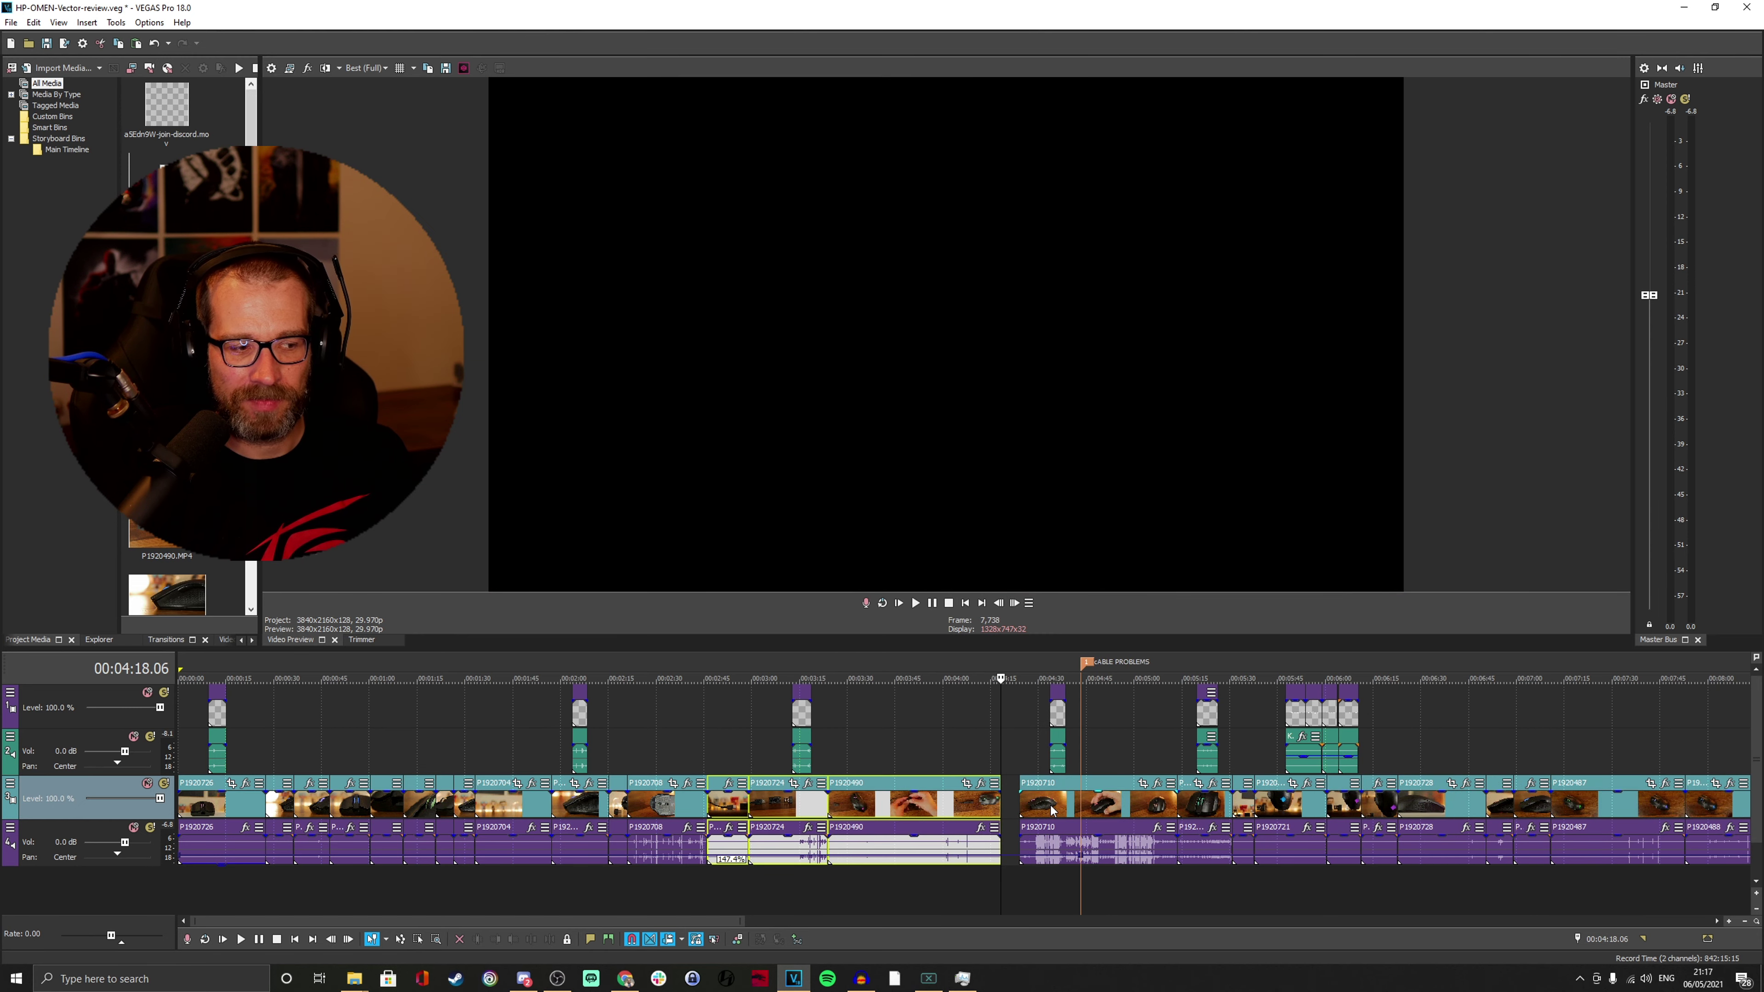
pyautogui.moveTo(1052, 809); pyautogui.dragTo(1033, 810)
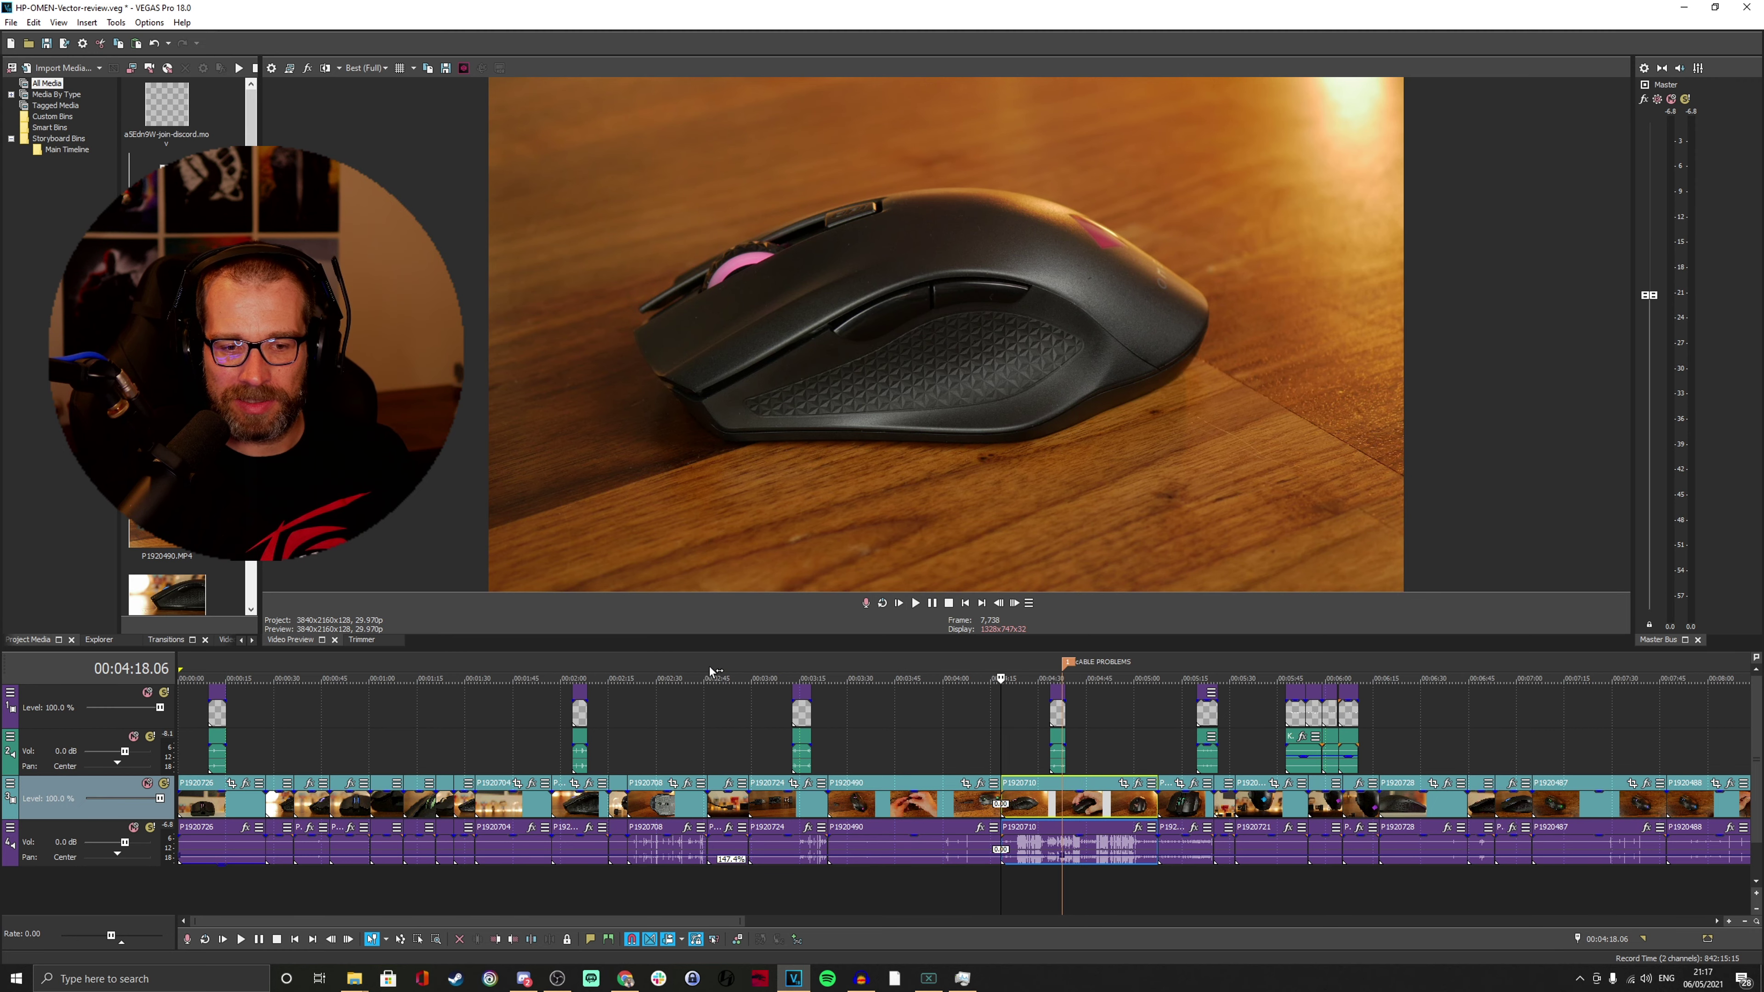
# Play the rearranged section from 00:02:46.01 to about 00:04:11 while the voice-over records, and stop playback.
pyautogui.click(710, 672)
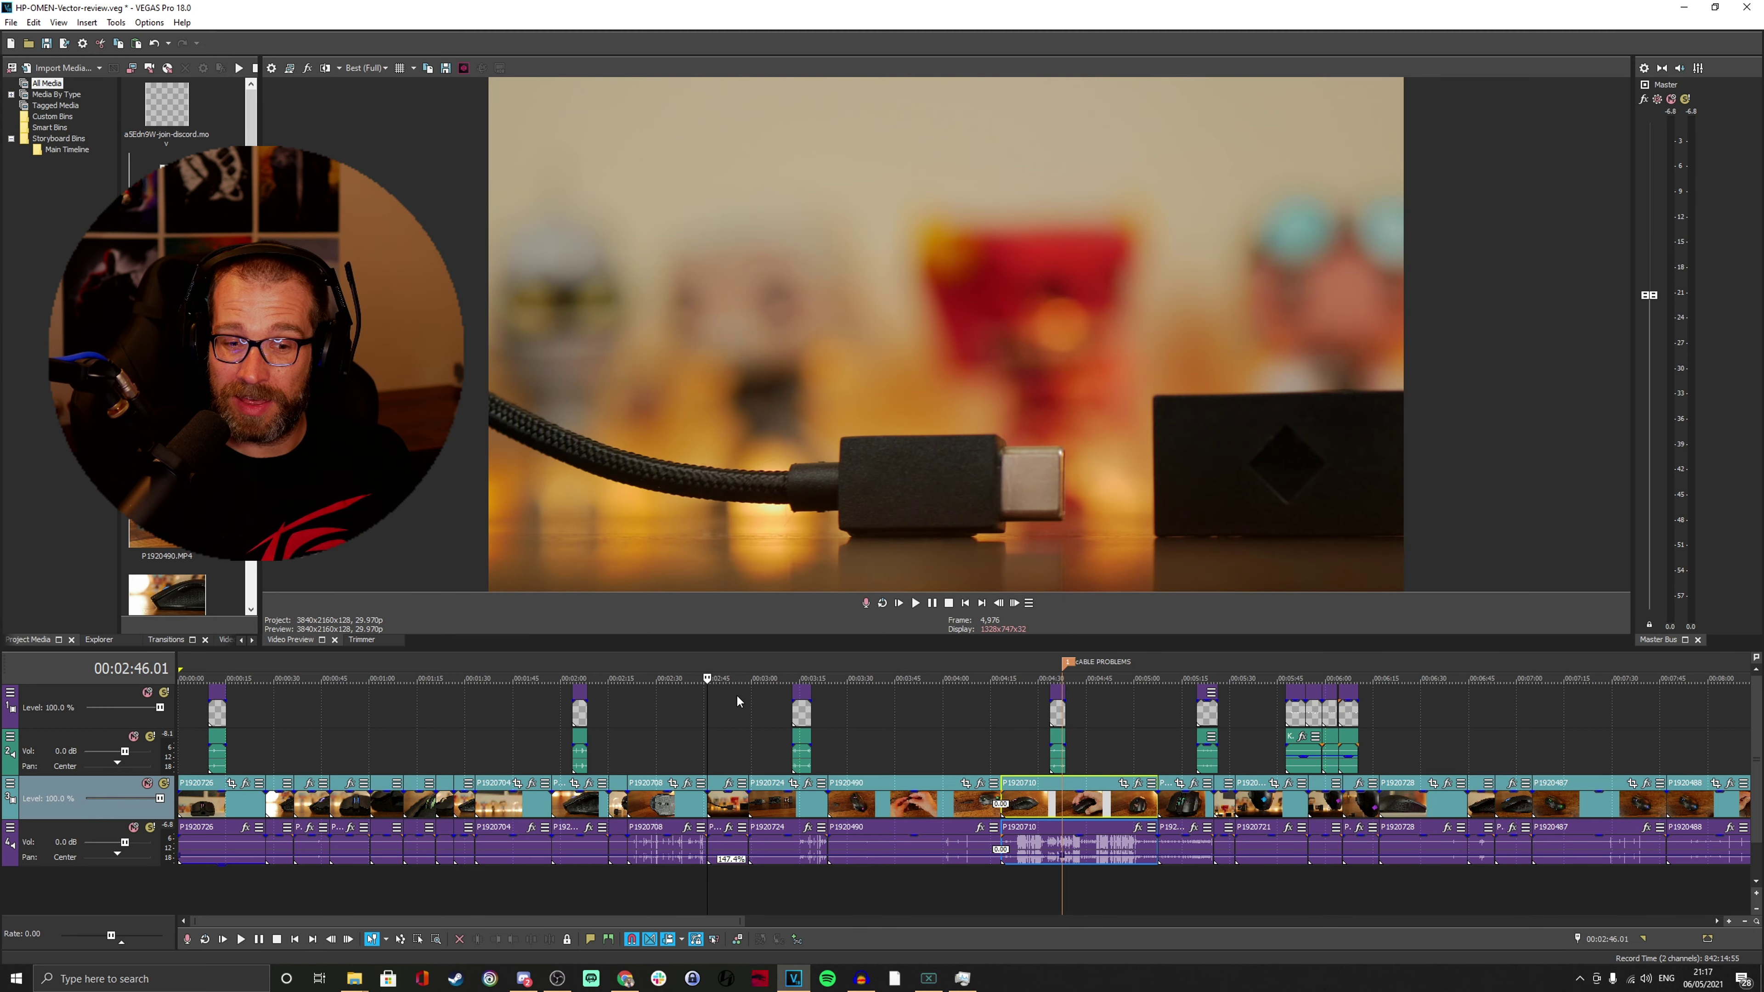
pyautogui.scroll(3, 1020, 791)
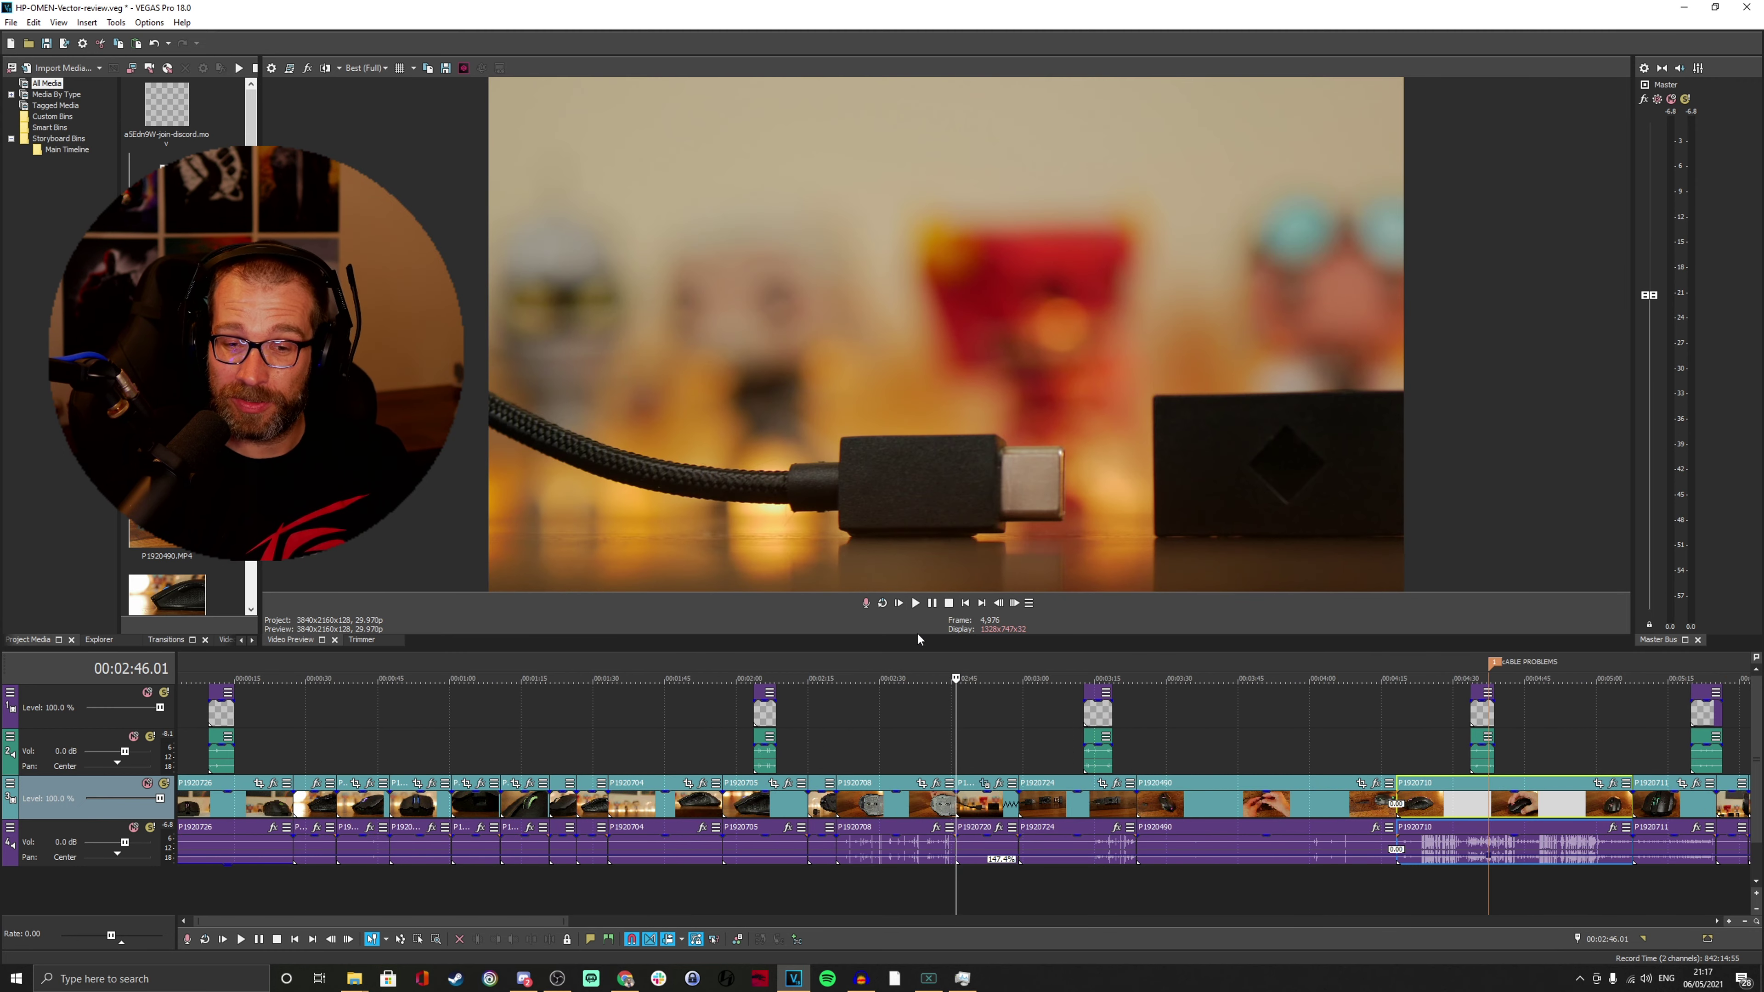
pyautogui.click(916, 602)
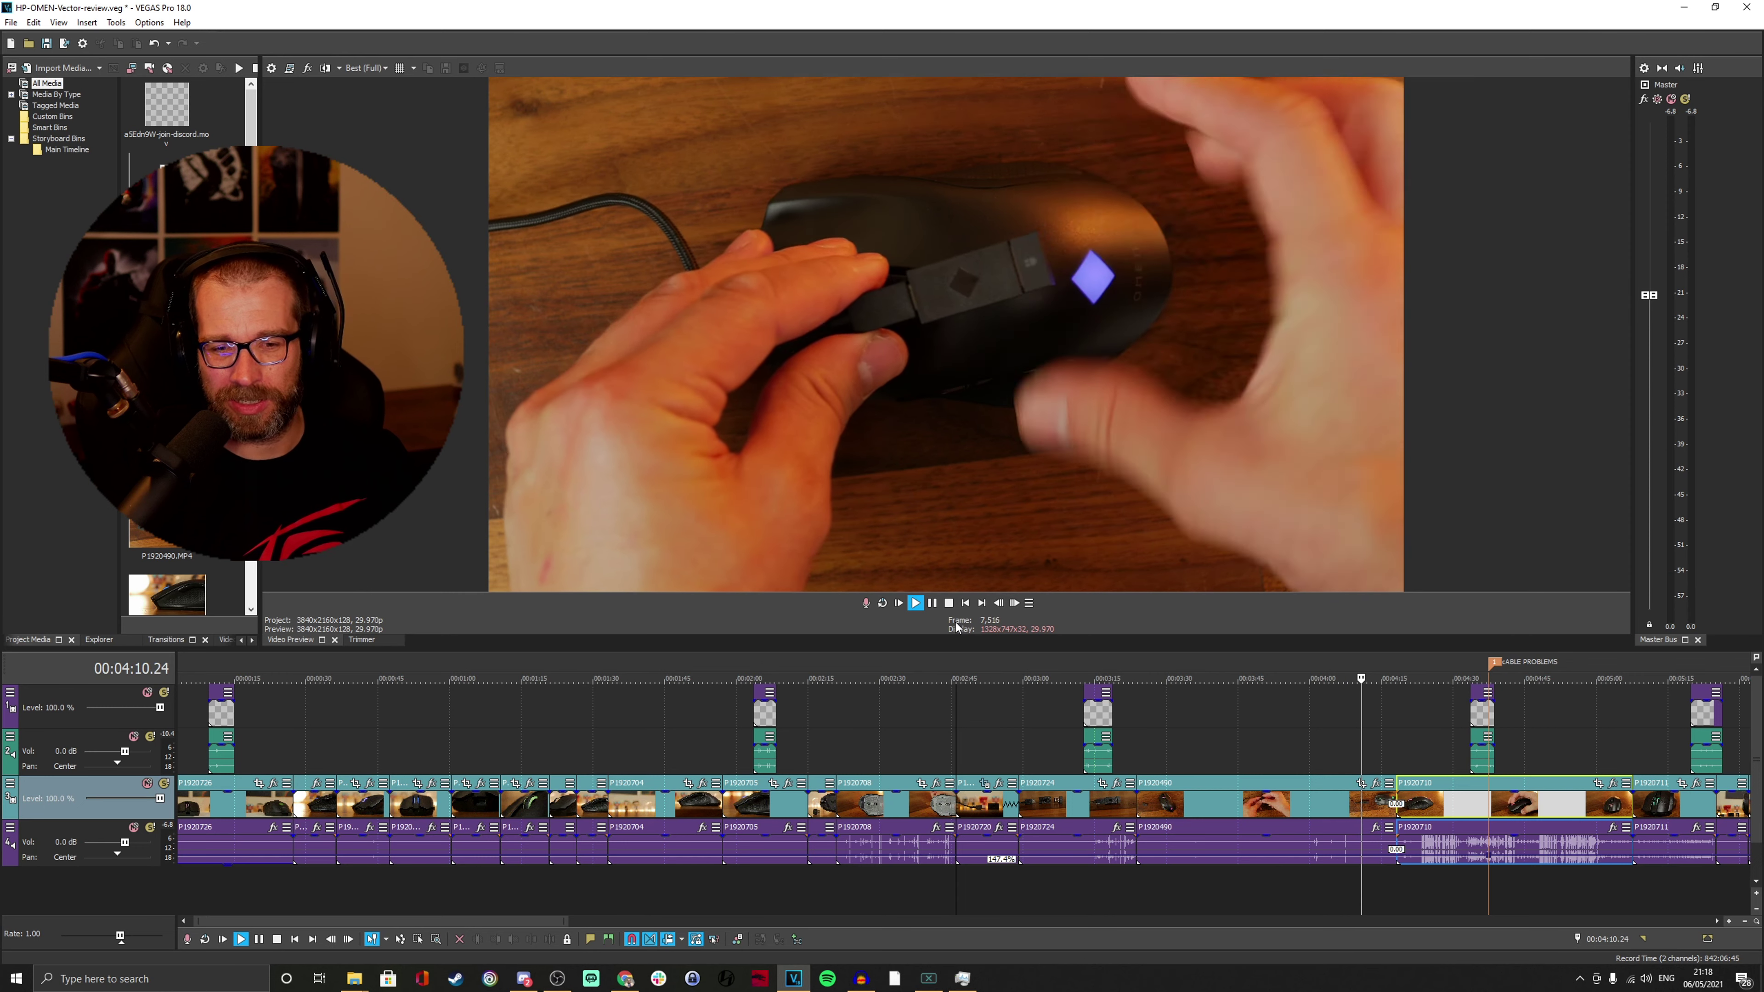
pyautogui.click(948, 603)
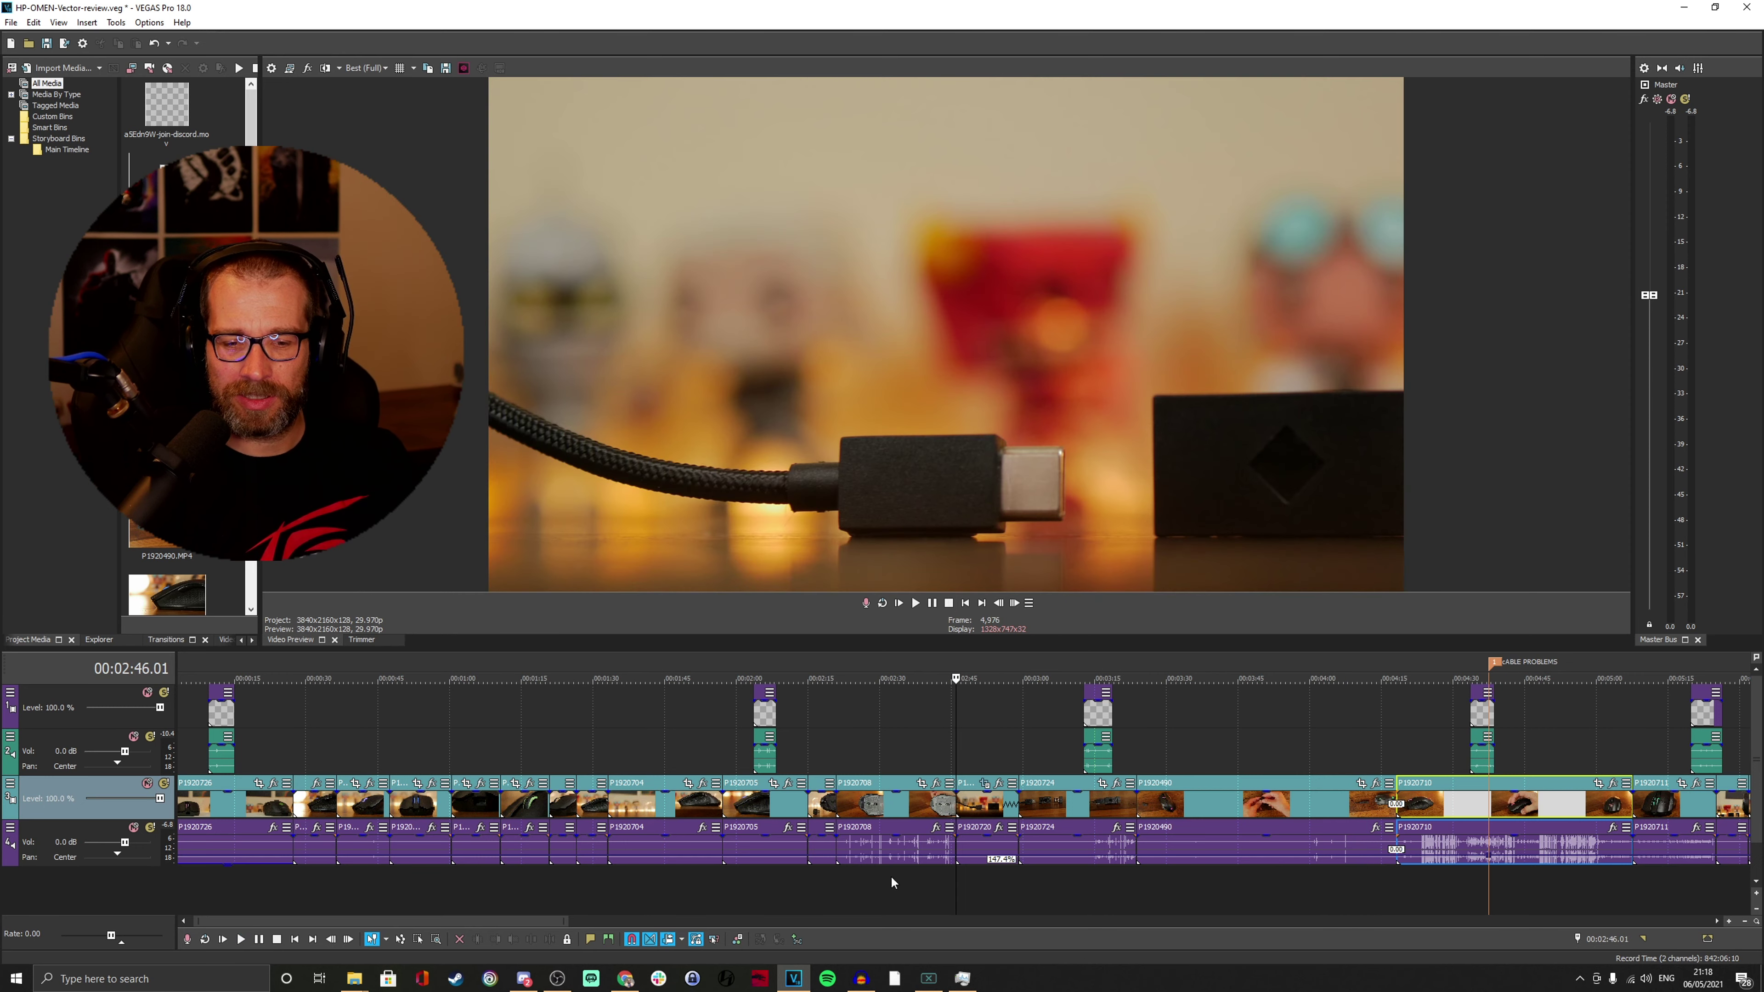
# Switch to Audacity, stop the voice-over recording, and normalize the entire track.
pyautogui.click(861, 978)
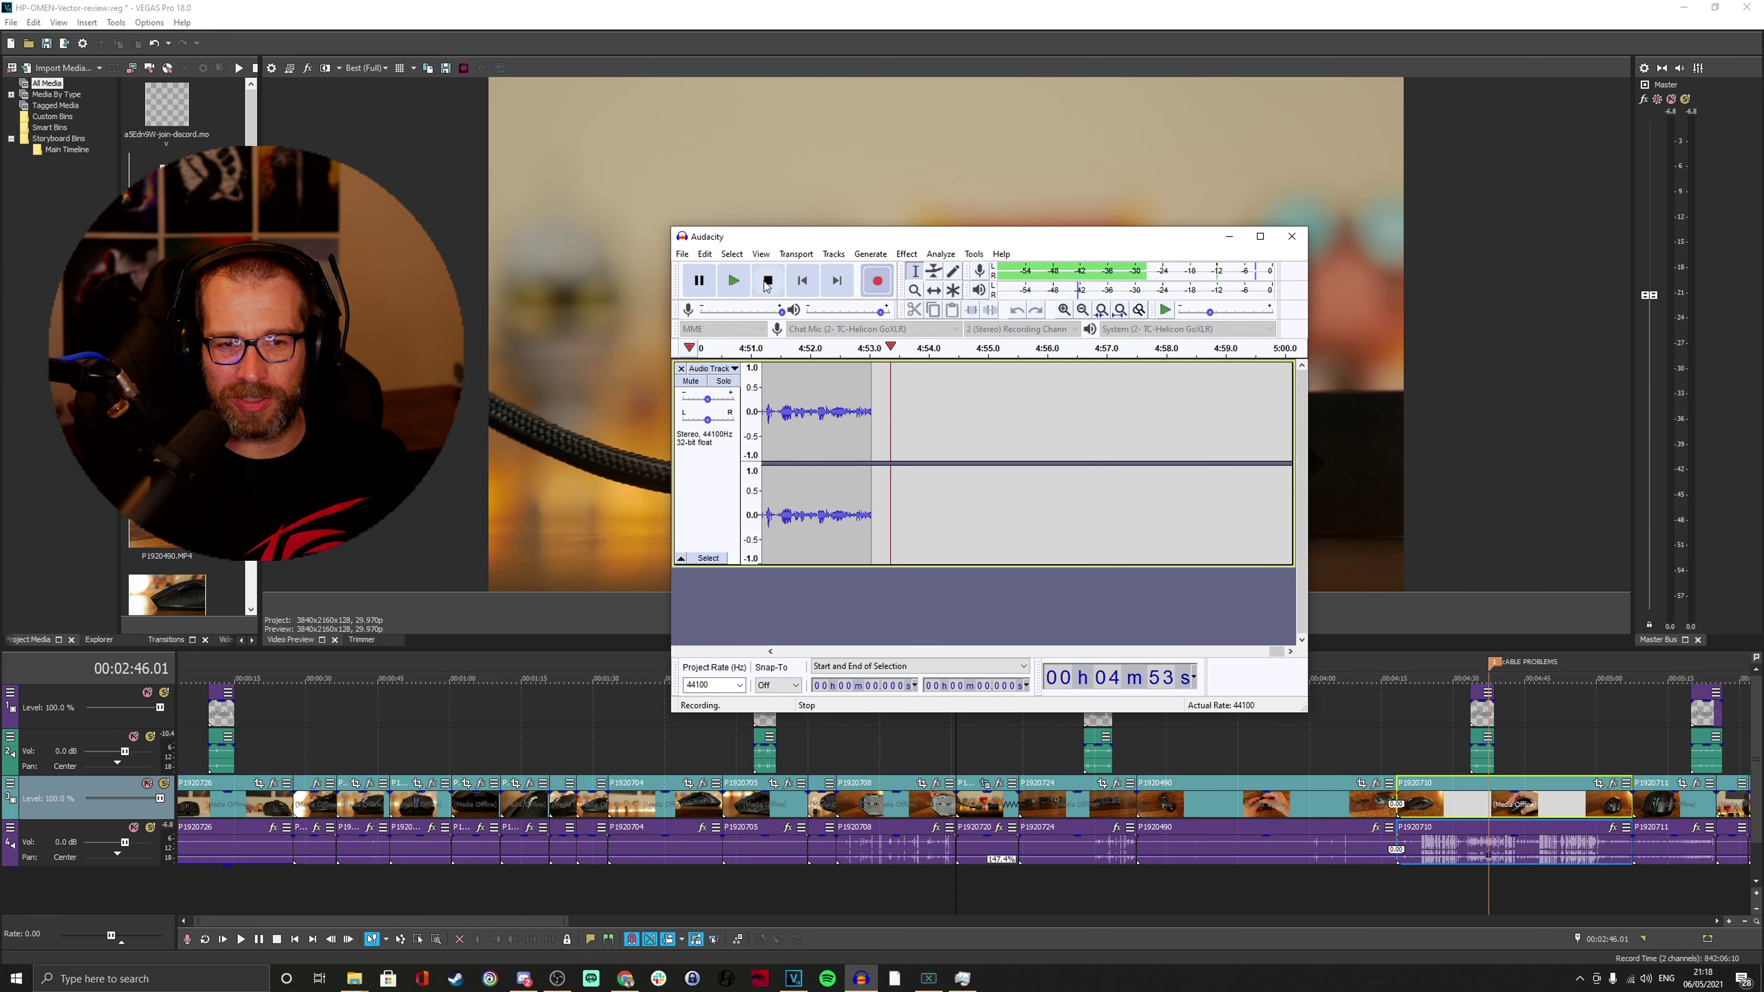
pyautogui.press('space')
pyautogui.hotkey('ctrl', 'a')
pyautogui.click(906, 253)
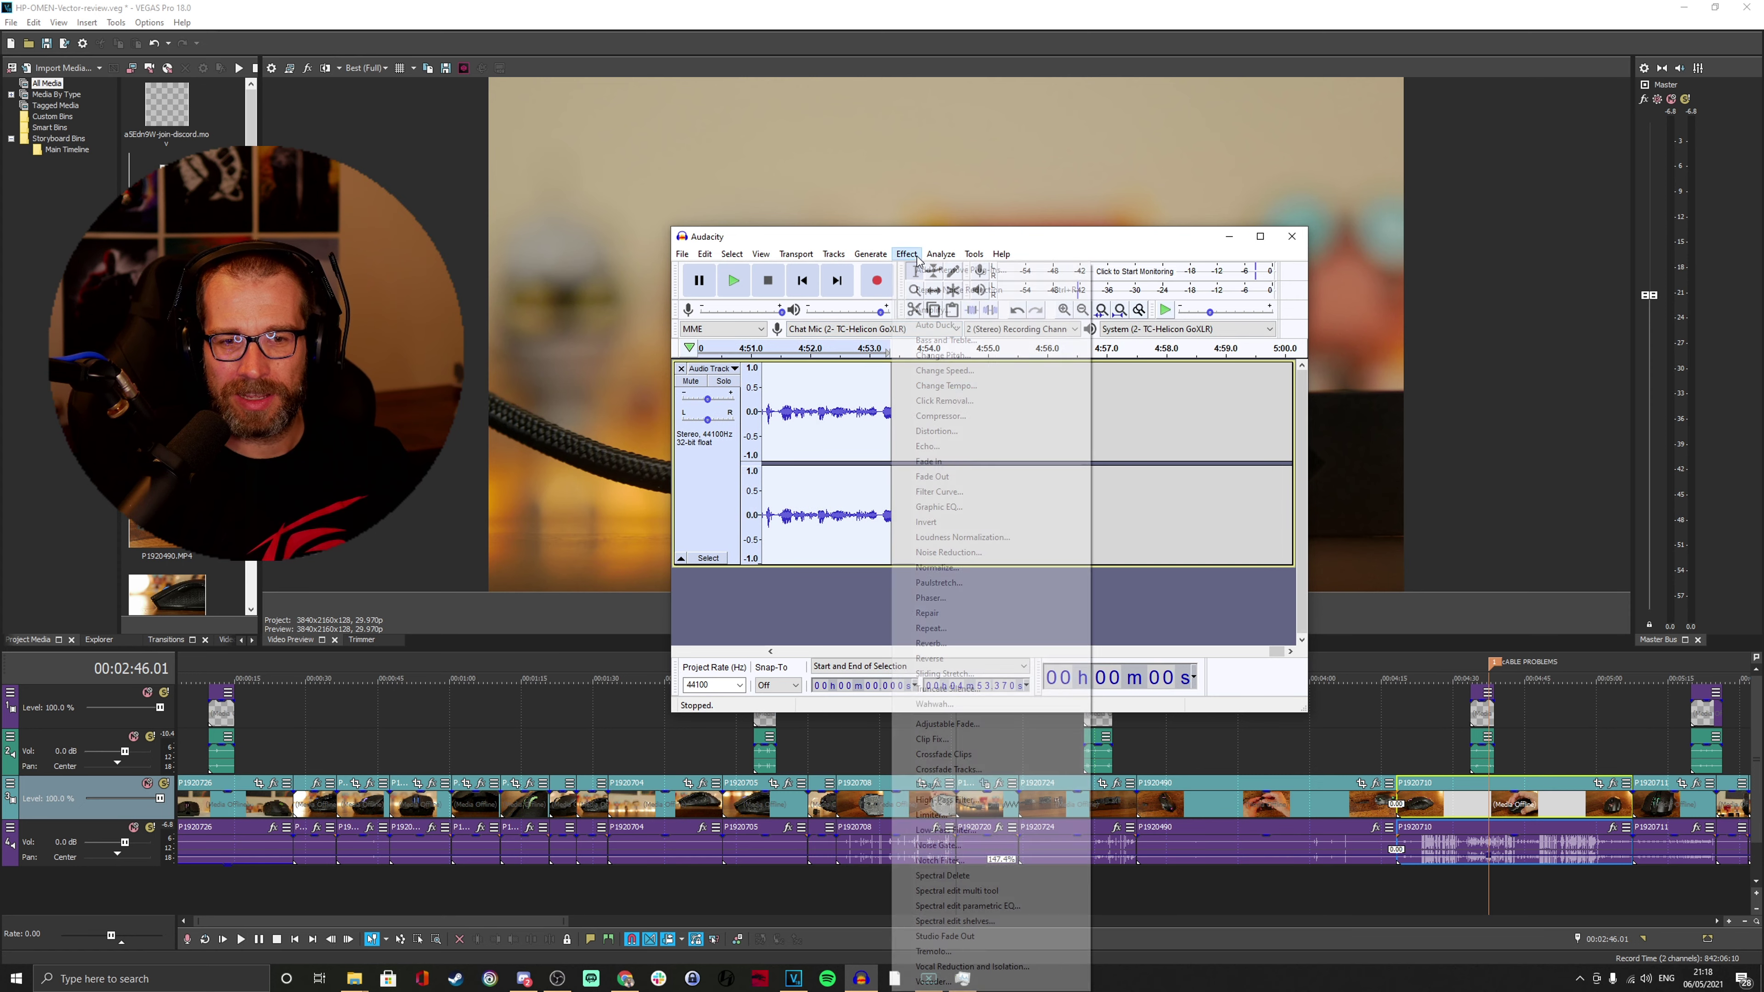
pyautogui.click(979, 569)
pyautogui.click(1014, 517)
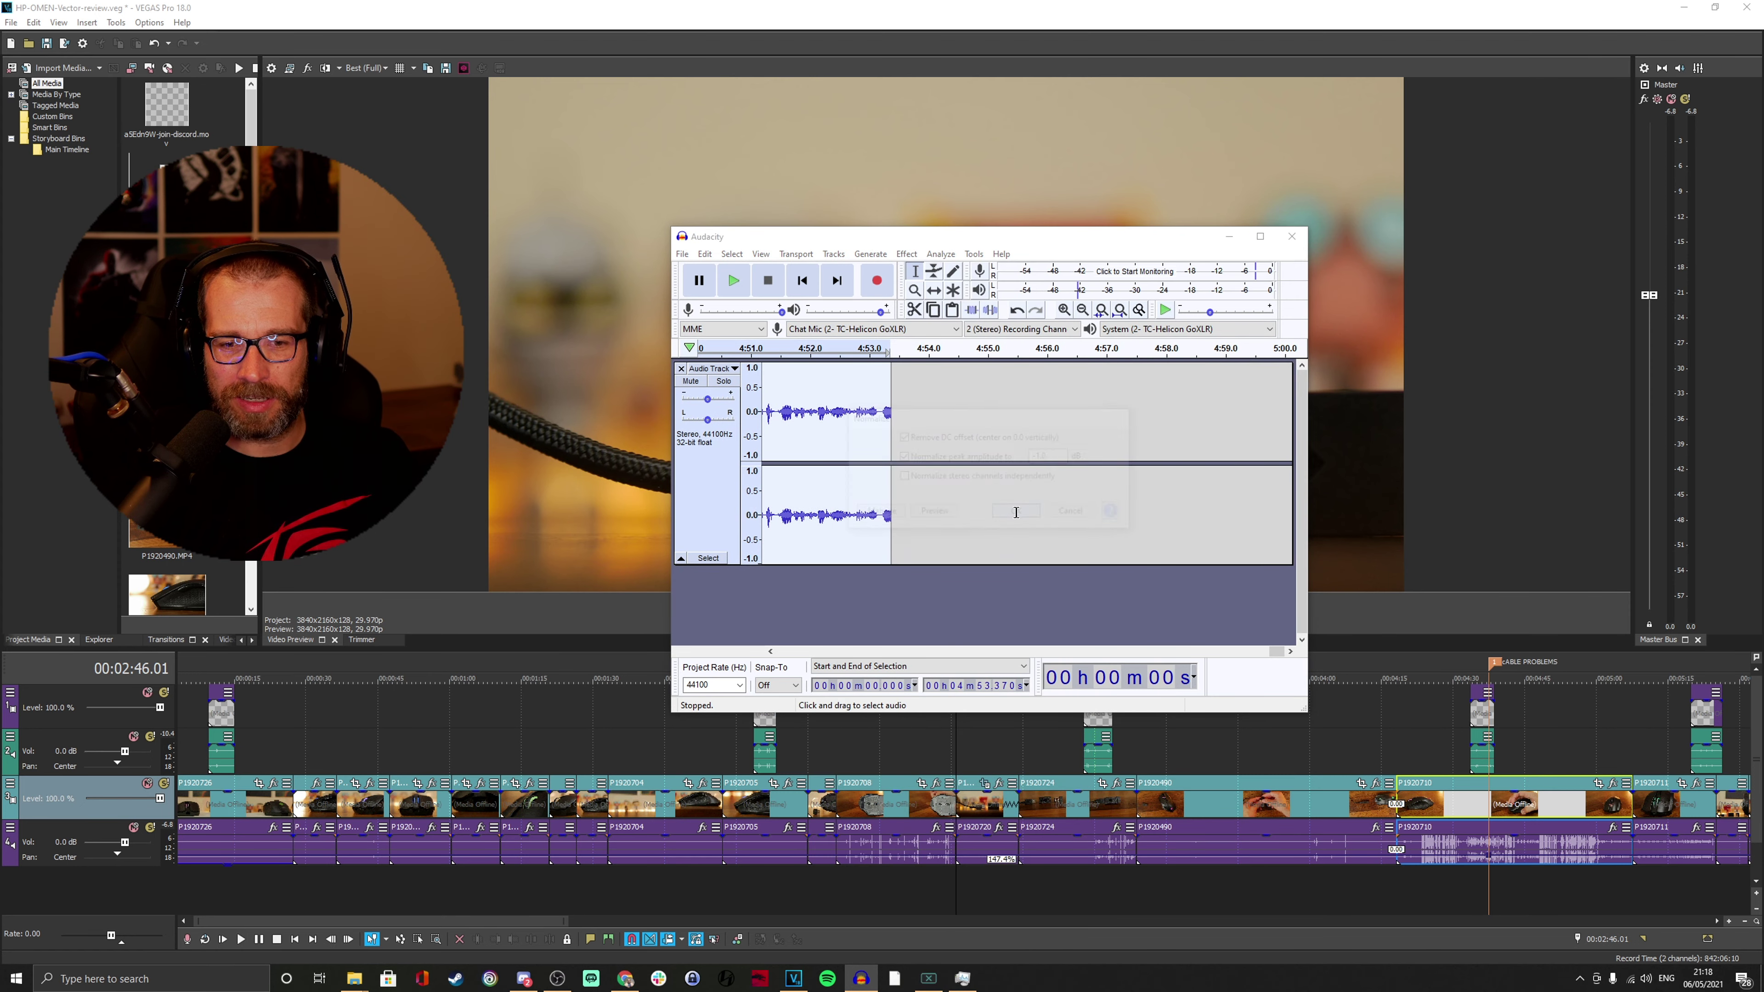
# Play the normalized voice-over from the start, with the waveform zoomed out to show more than 15 seconds.
pyautogui.click(801, 281)
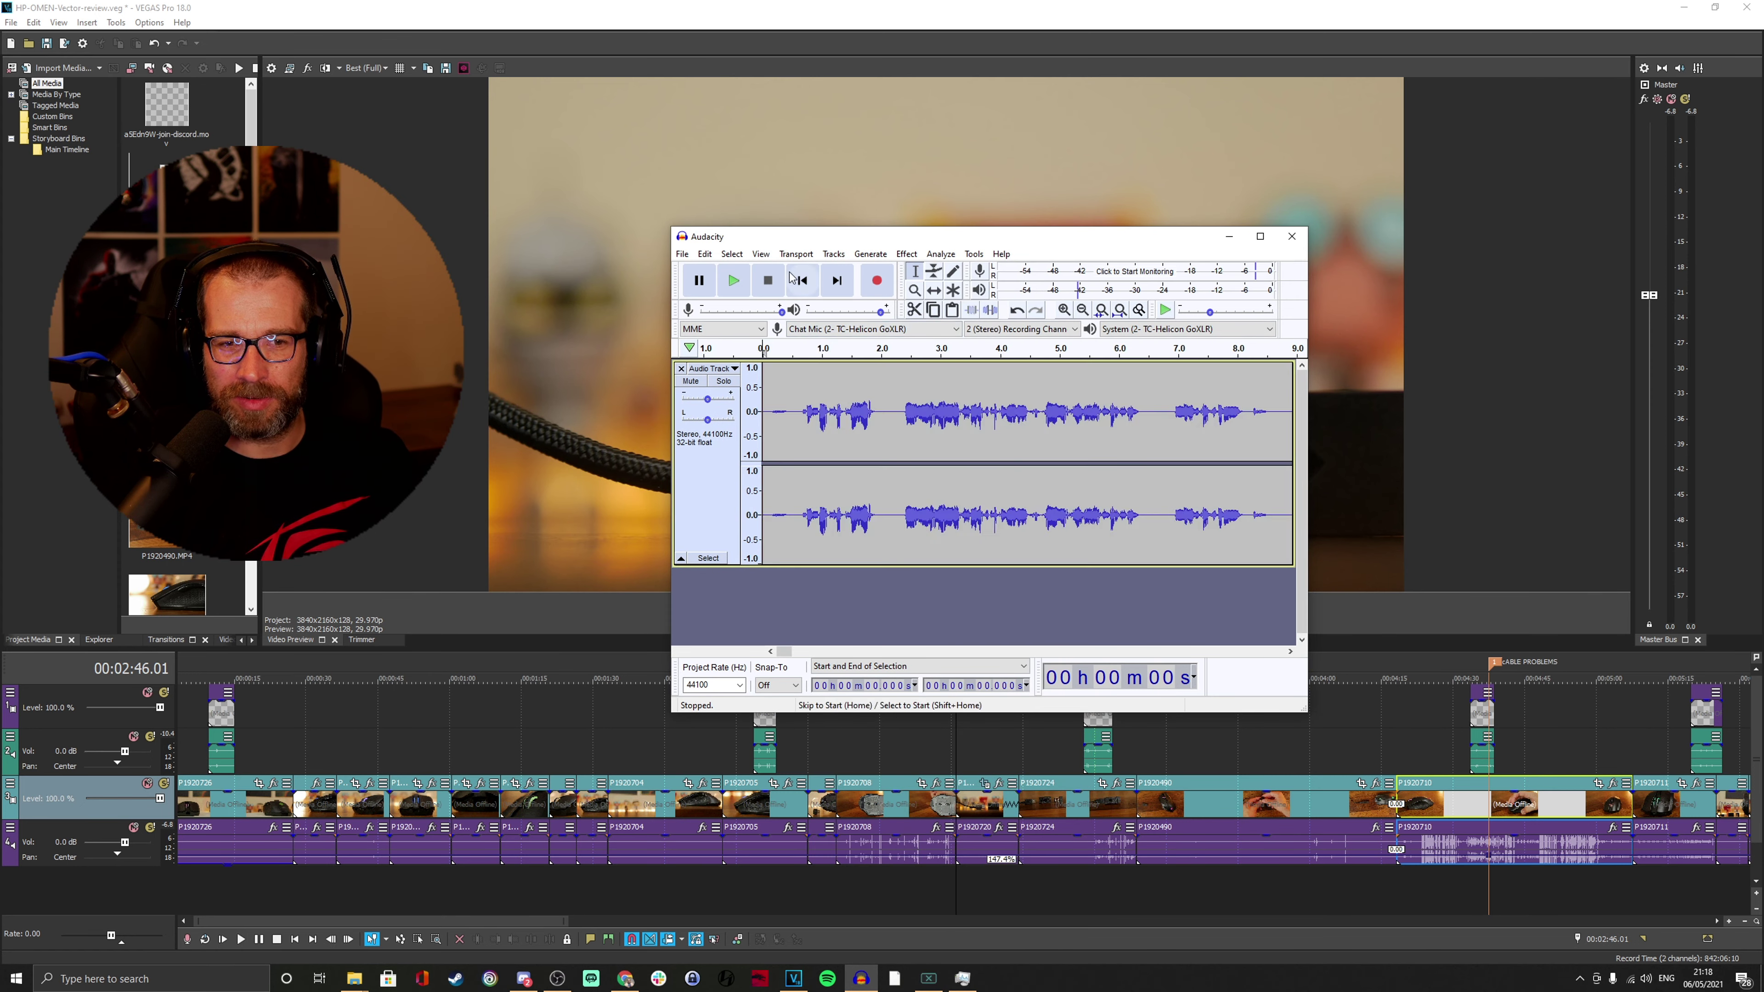
pyautogui.click(682, 254)
pyautogui.moveTo(729, 364)
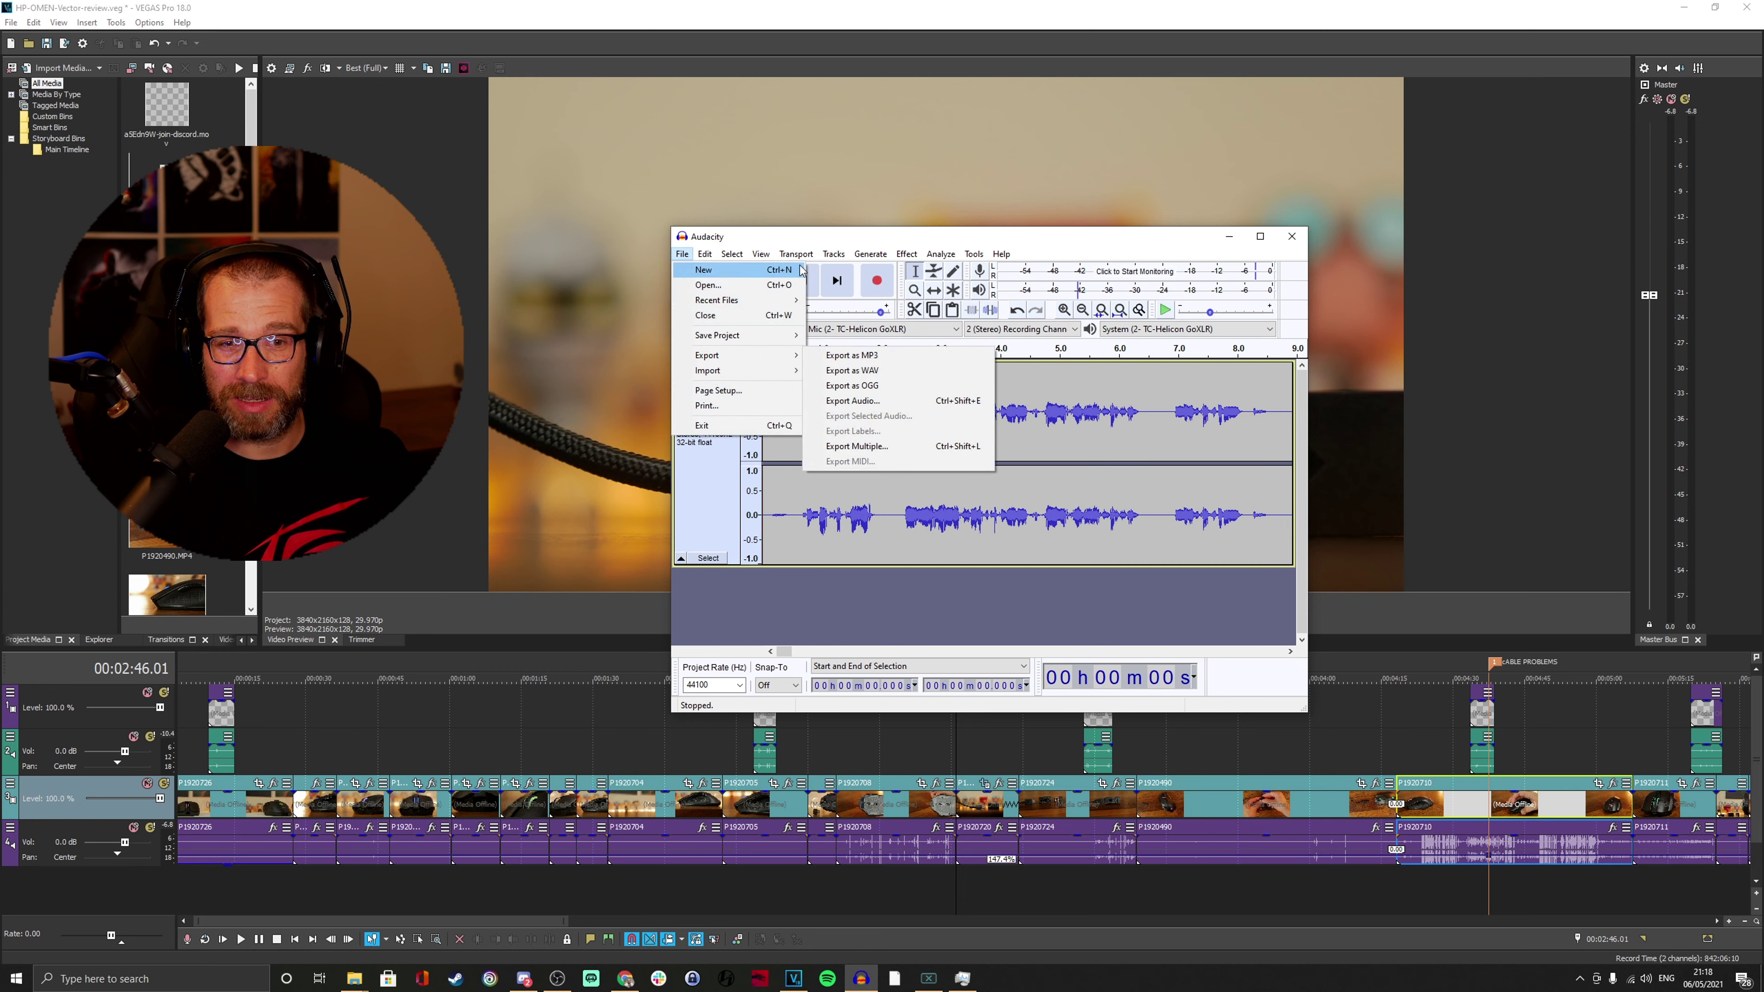
pyautogui.click(803, 319)
pyautogui.press('space')
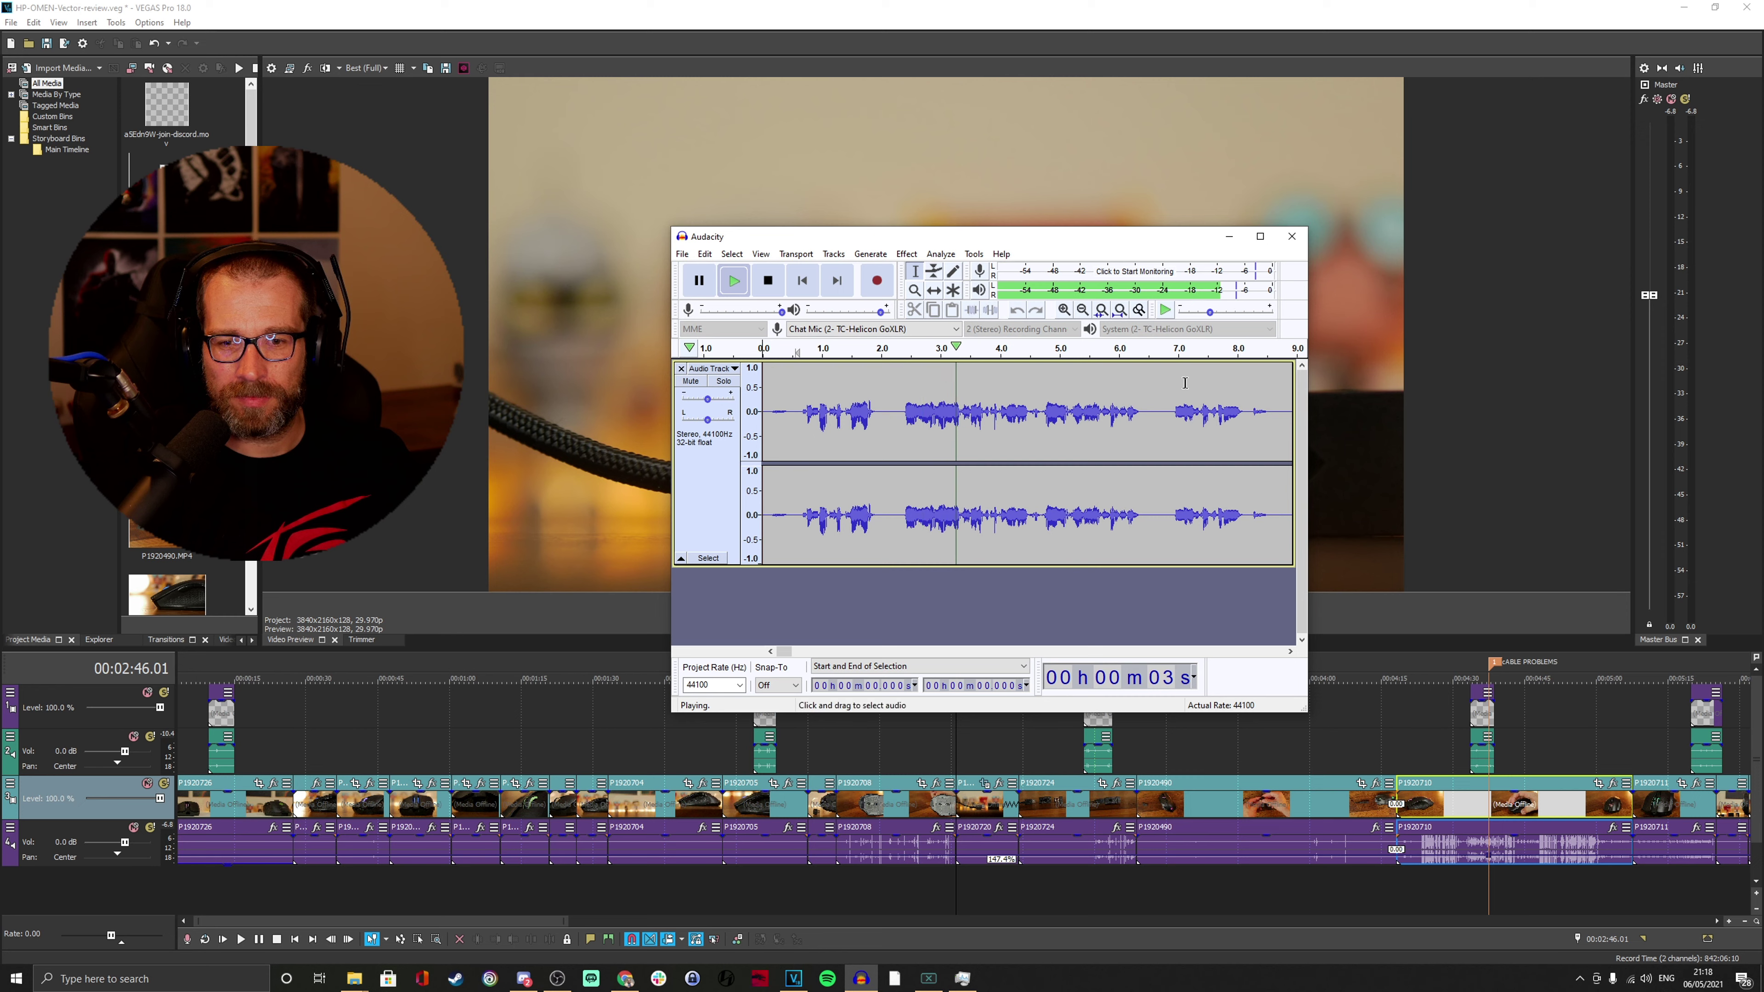
pyautogui.click(914, 290)
pyautogui.rightClick(1084, 424)
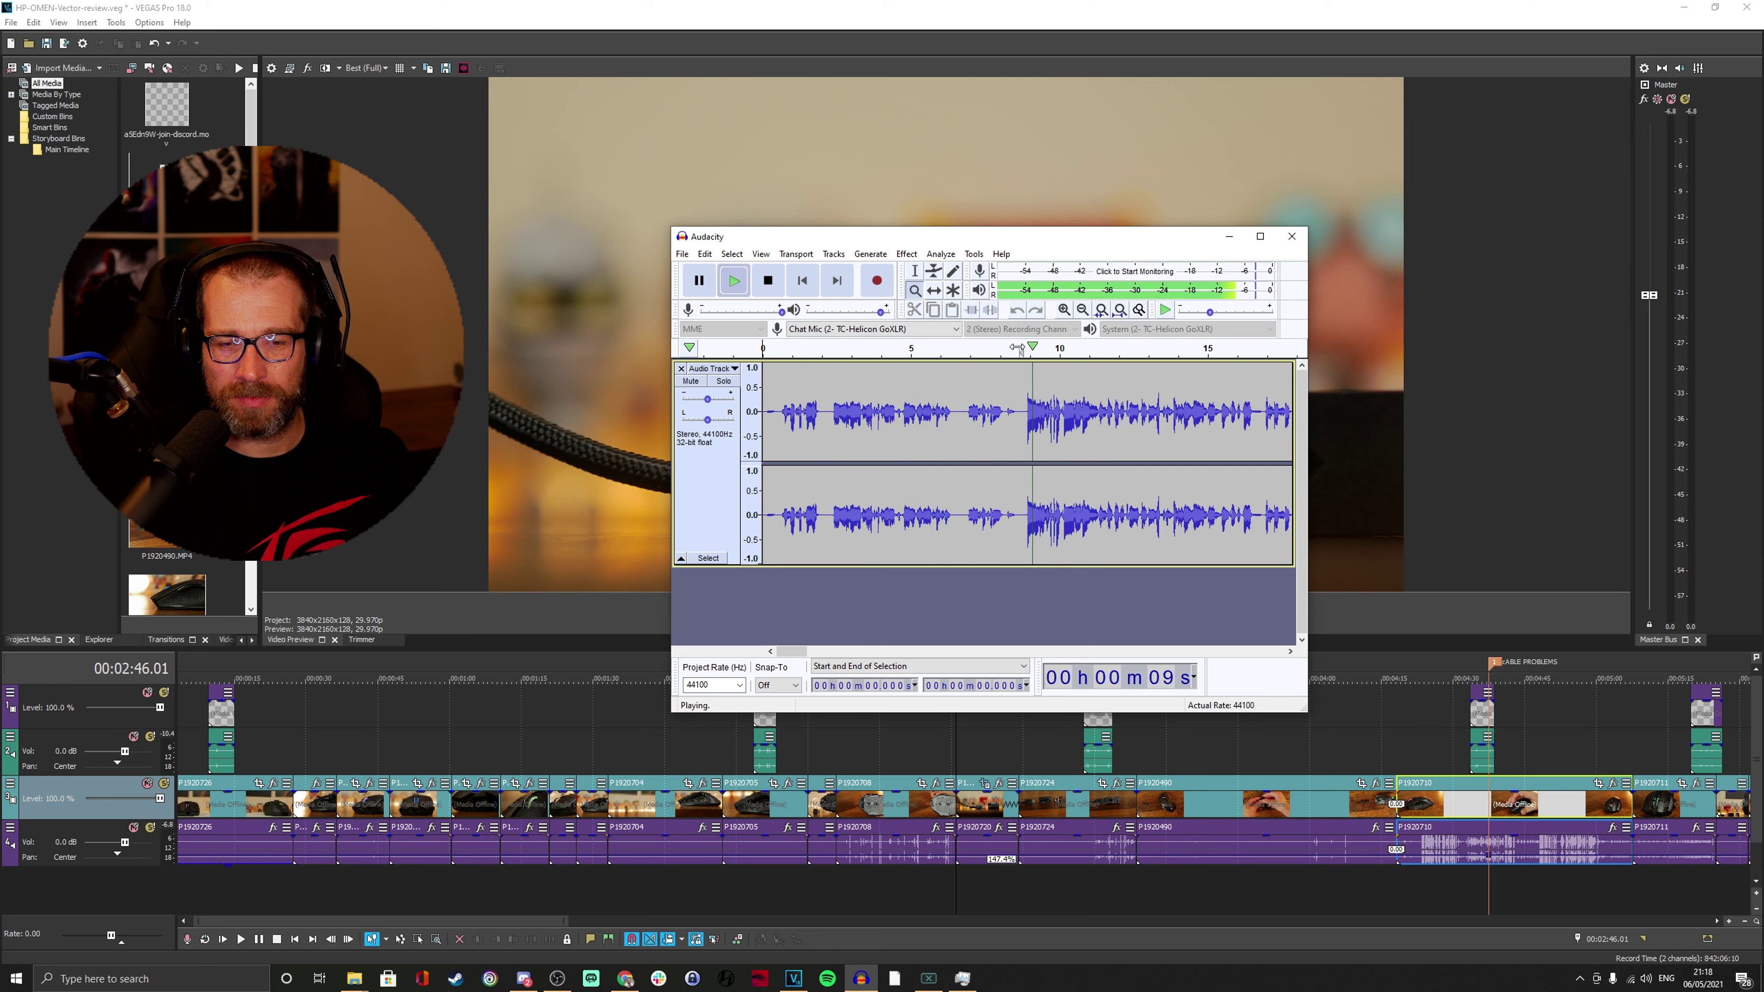
# Stop the playback and delete the first 9 seconds or so of the recording, up to where the main speech starts.
pyautogui.click(767, 281)
pyautogui.click(915, 271)
pyautogui.moveTo(1022, 398); pyautogui.dragTo(677, 293)
# Export the voice-over as a Signed 32-bit PCM WAV file named omen-vector-1 in the Voice overs folder.
pyautogui.click(682, 254)
pyautogui.moveTo(701, 354)
pyautogui.click(851, 370)
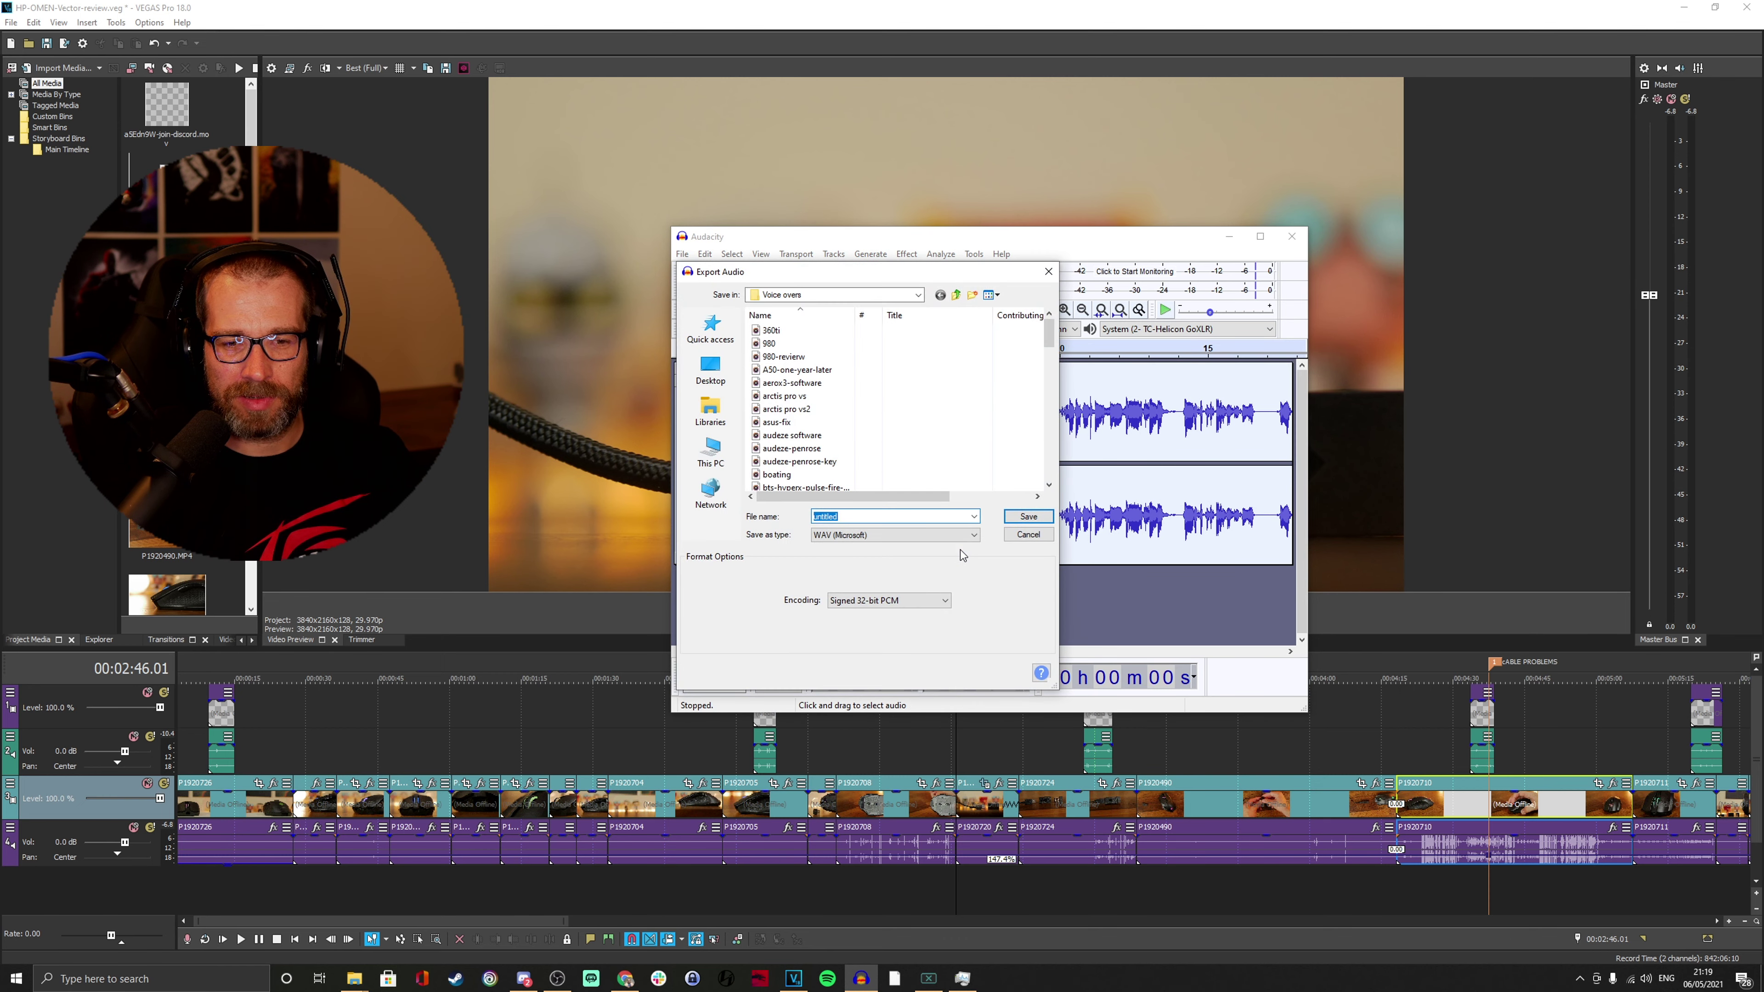
pyautogui.write('omen-vector-1')
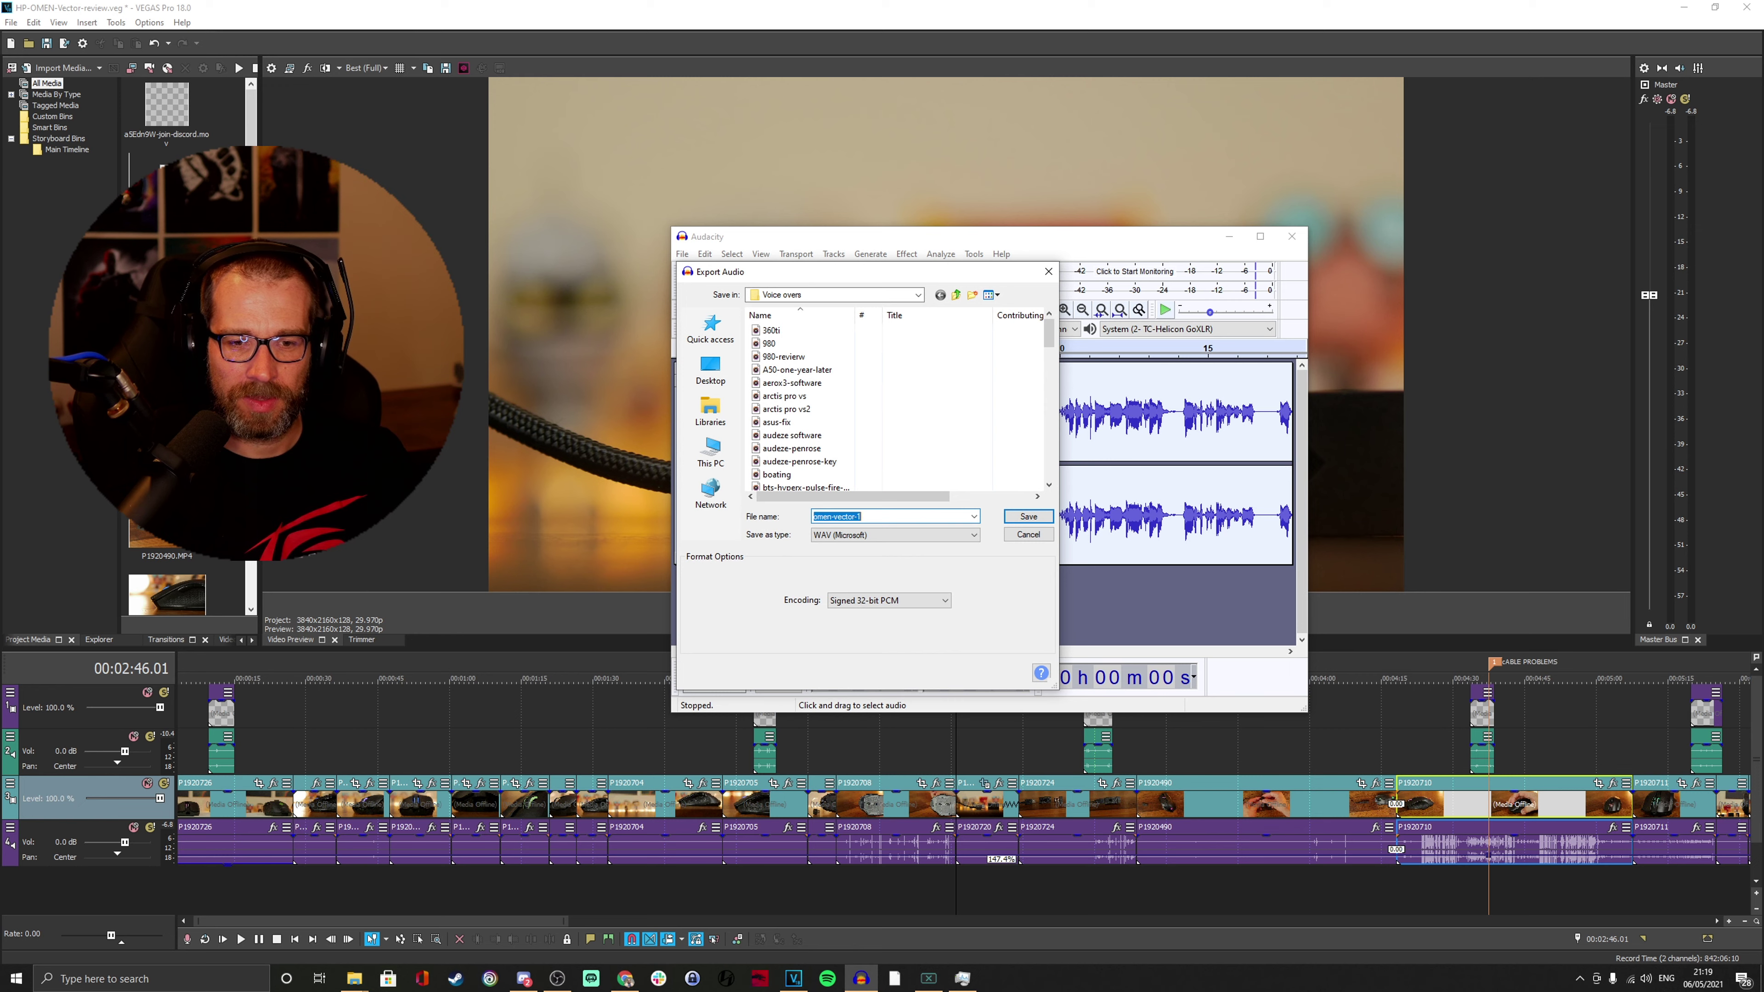
pyautogui.press('Return')
pyautogui.press('Return')
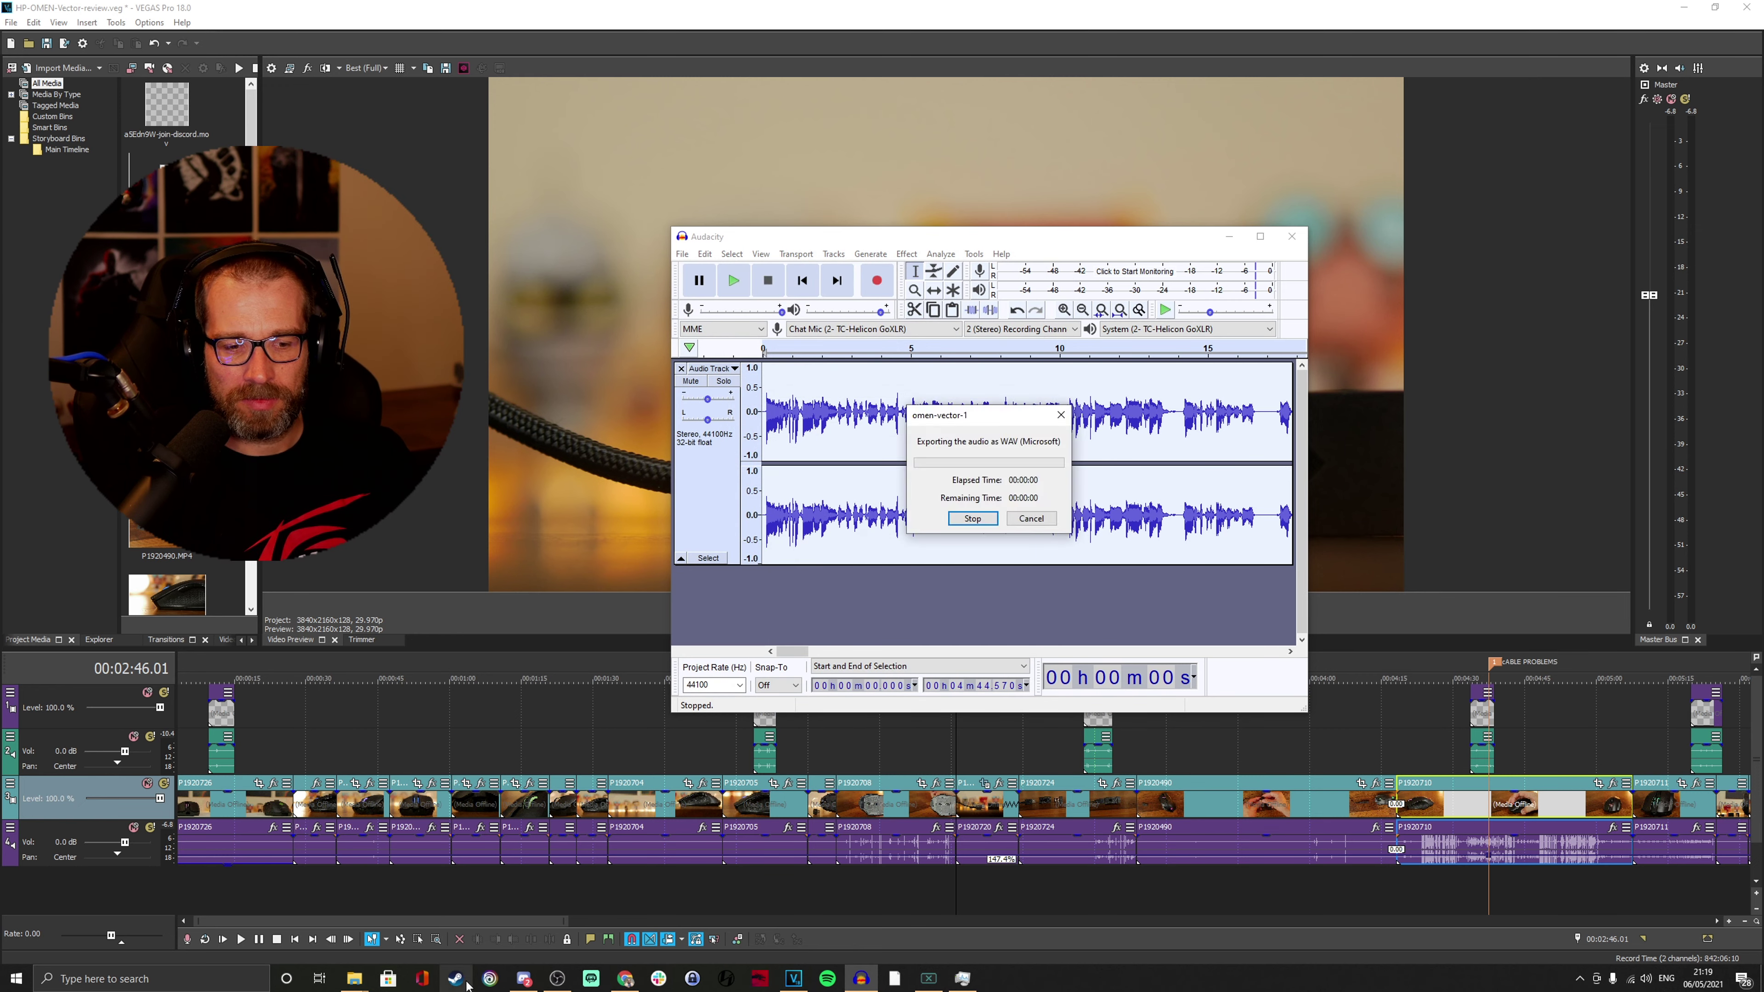
# Switch to File Explorer, find omen-vector-1 in the Voice overs folder, add it to the start of the VEGAS Pro timeline as a new audio track, and minimise the other windows.
pyautogui.rightClick(354, 978)
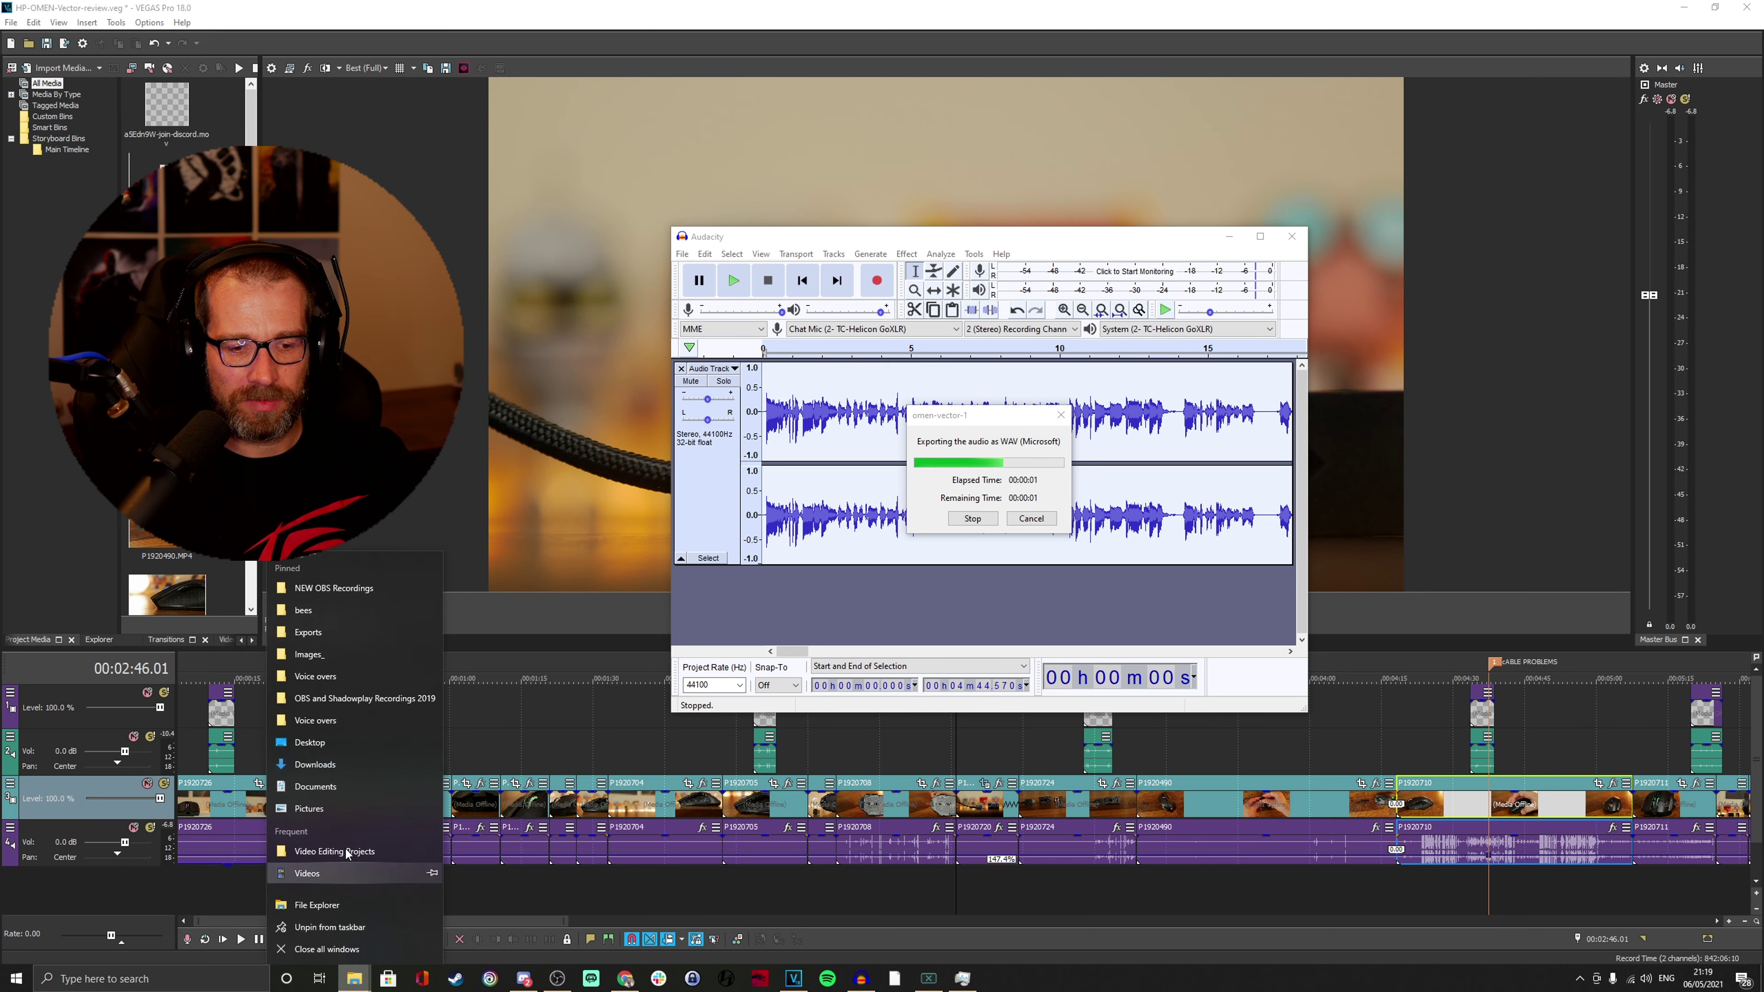
pyautogui.click(322, 684)
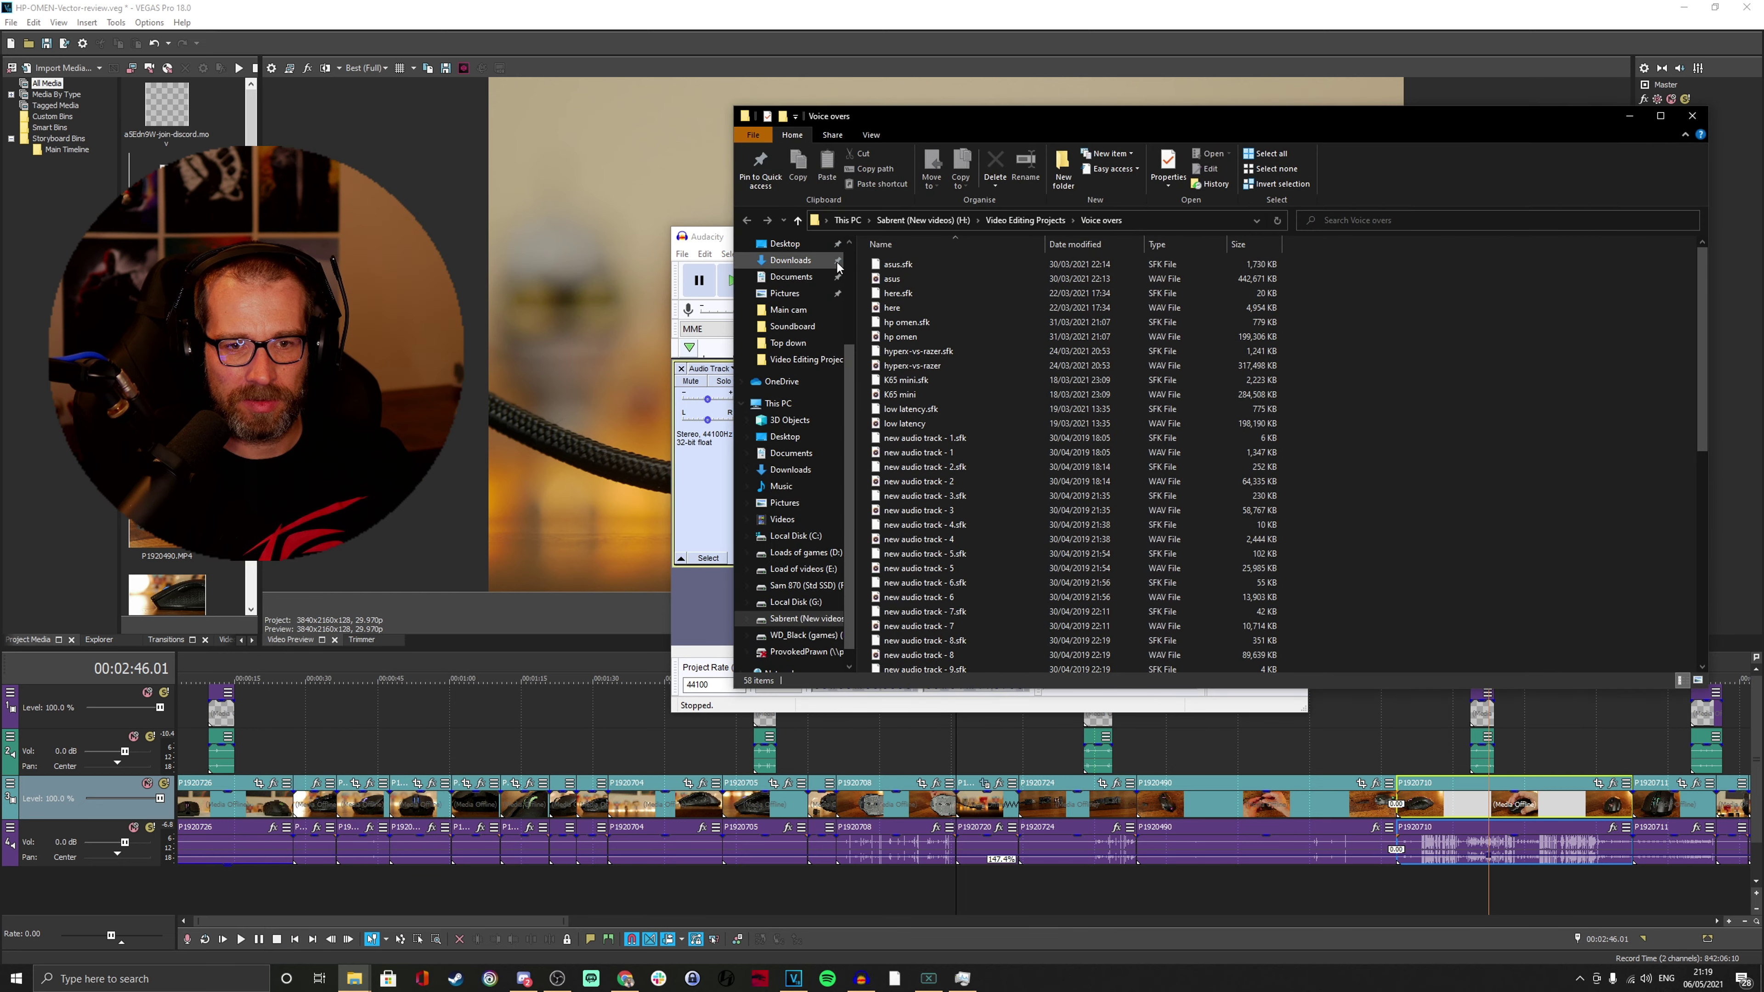
pyautogui.scroll(3, 813, 327)
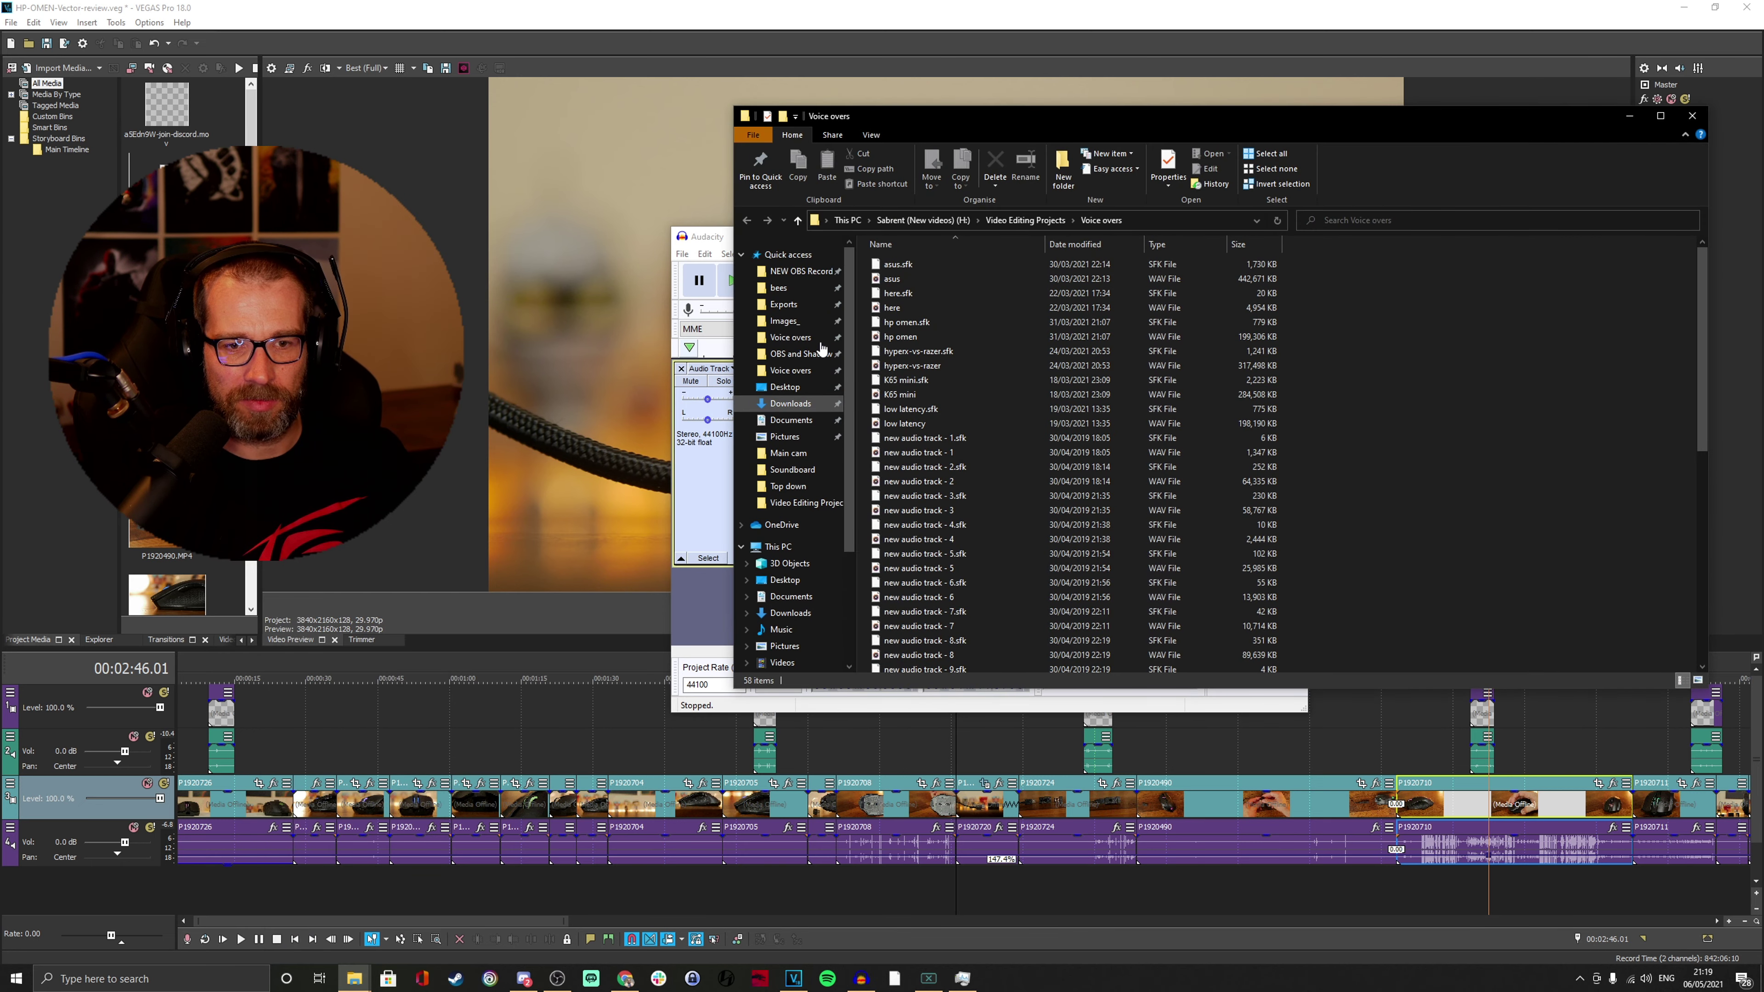
pyautogui.click(791, 370)
pyautogui.moveTo(909, 264); pyautogui.dragTo(374, 878)
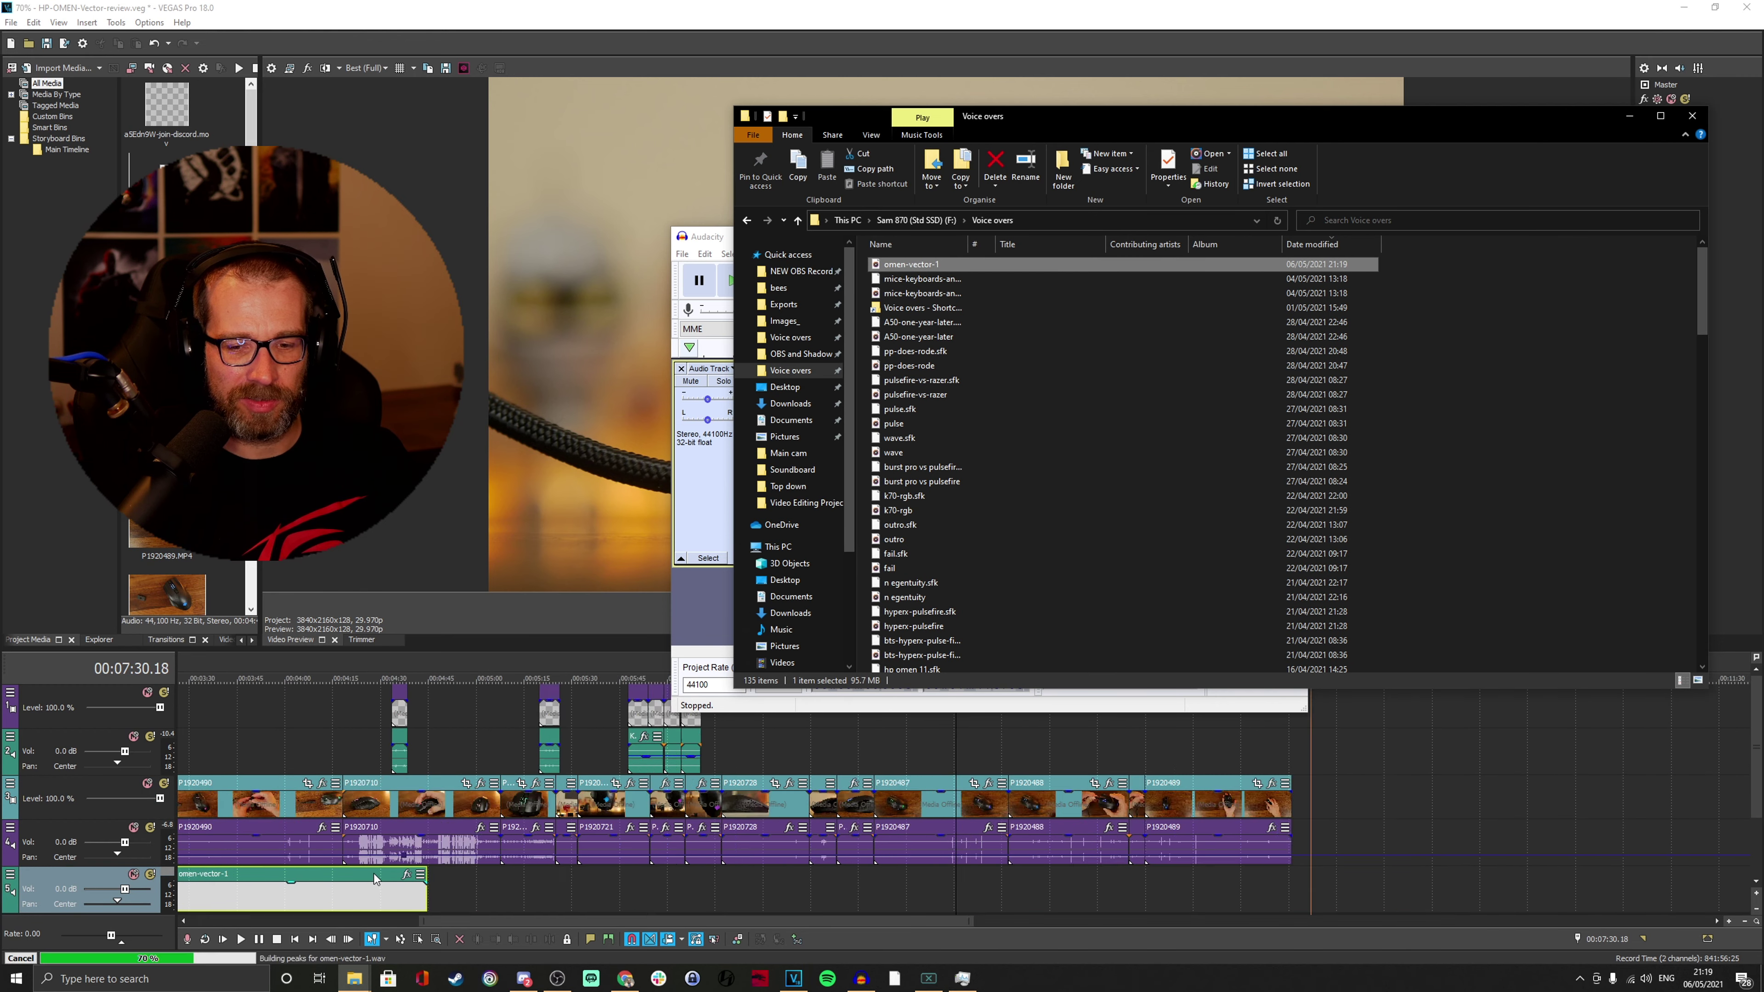
pyautogui.scroll(-5, 374, 879)
pyautogui.click(1629, 116)
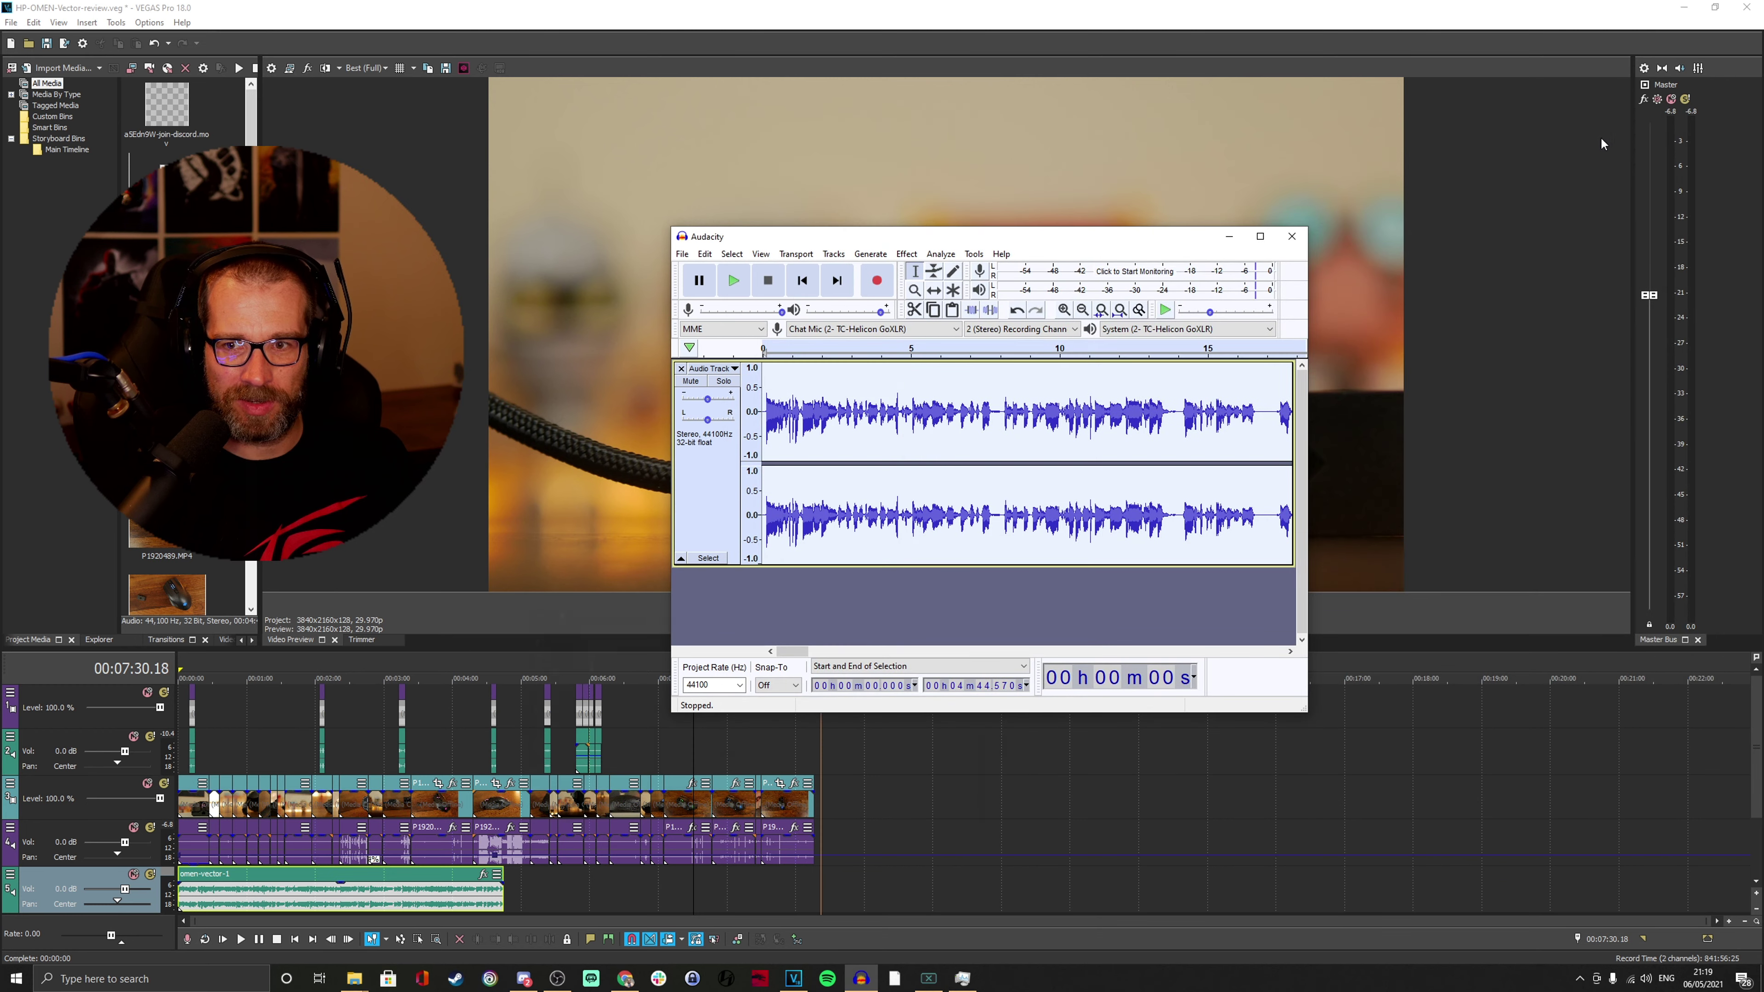
pyautogui.click(1228, 236)
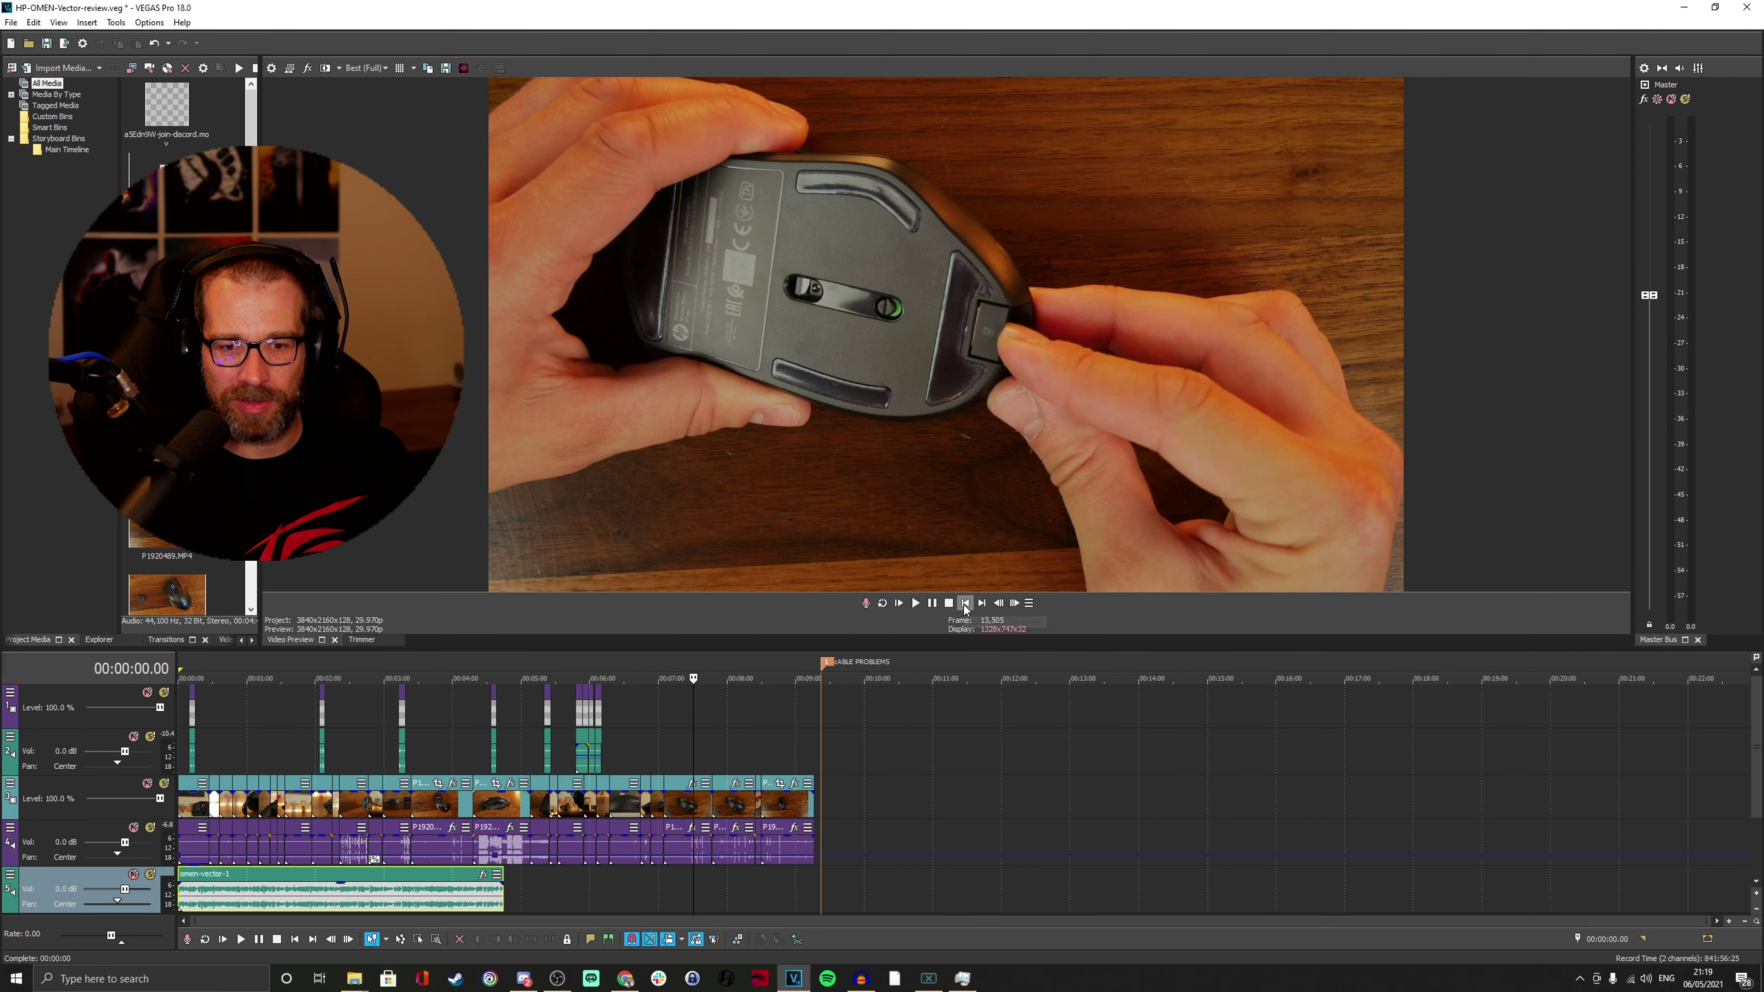
# Enlarge the timeline area by shrinking the video preview above it.
pyautogui.scroll(-2, 738, 770)
pyautogui.scroll(6, 738, 770)
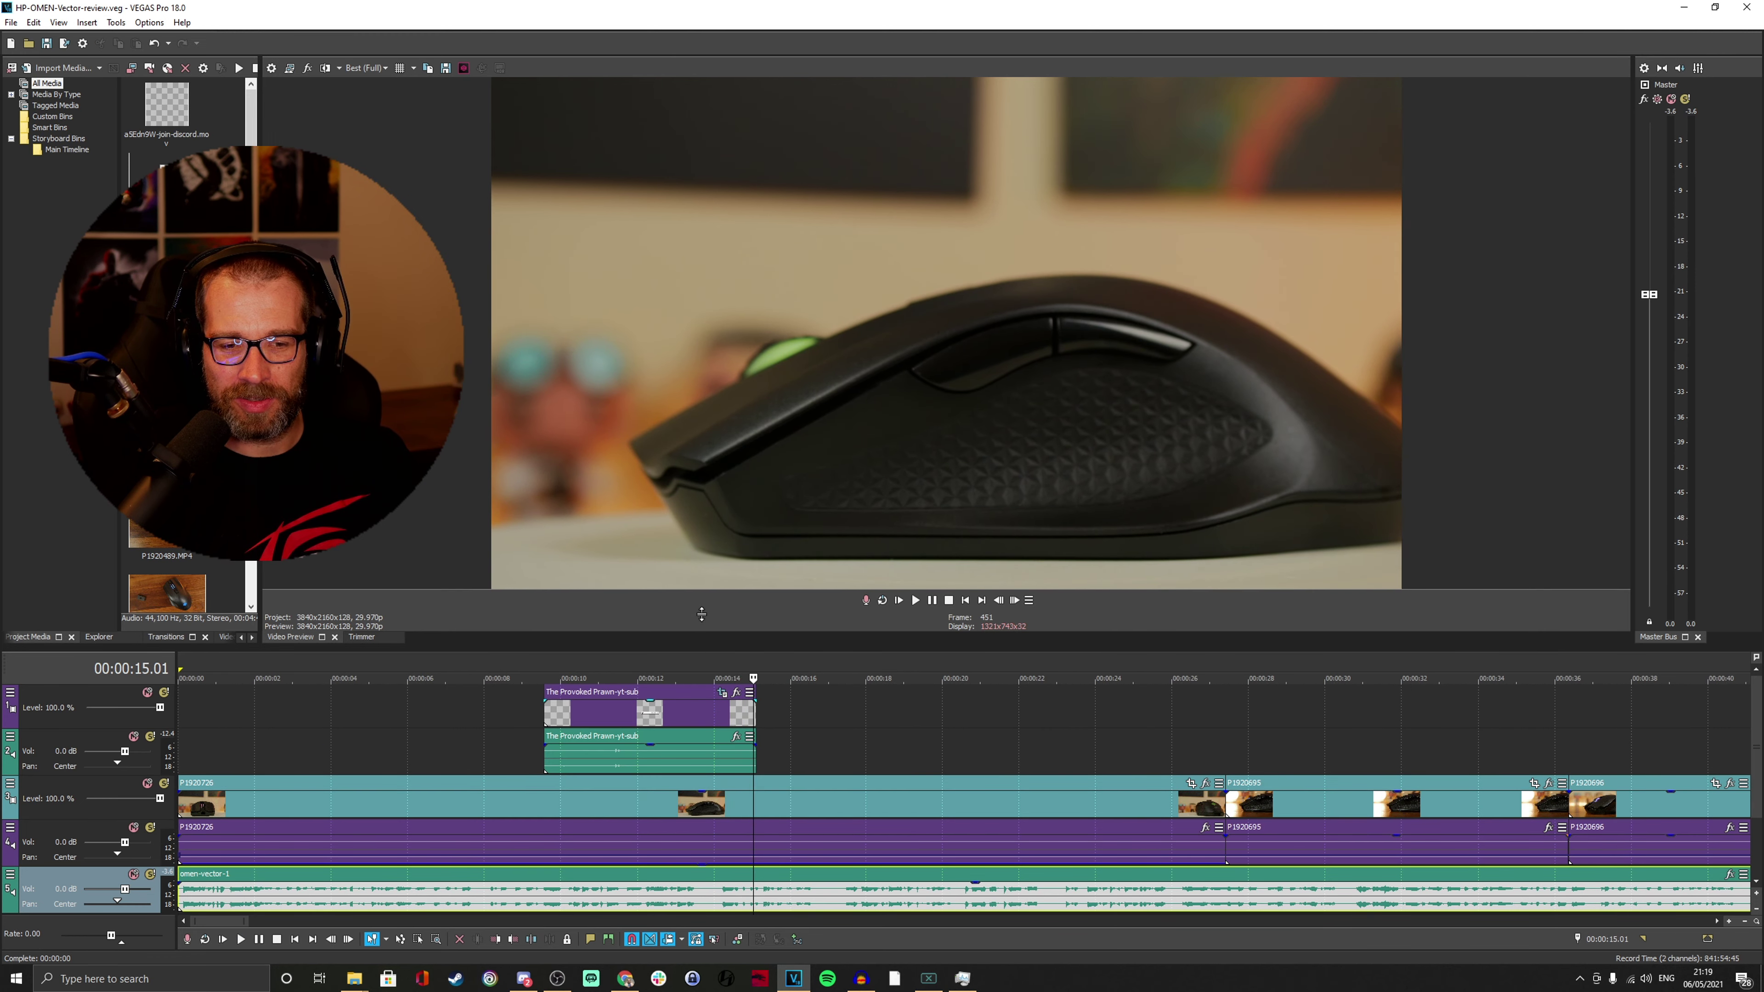
pyautogui.moveTo(702, 631); pyautogui.dragTo(701, 543)
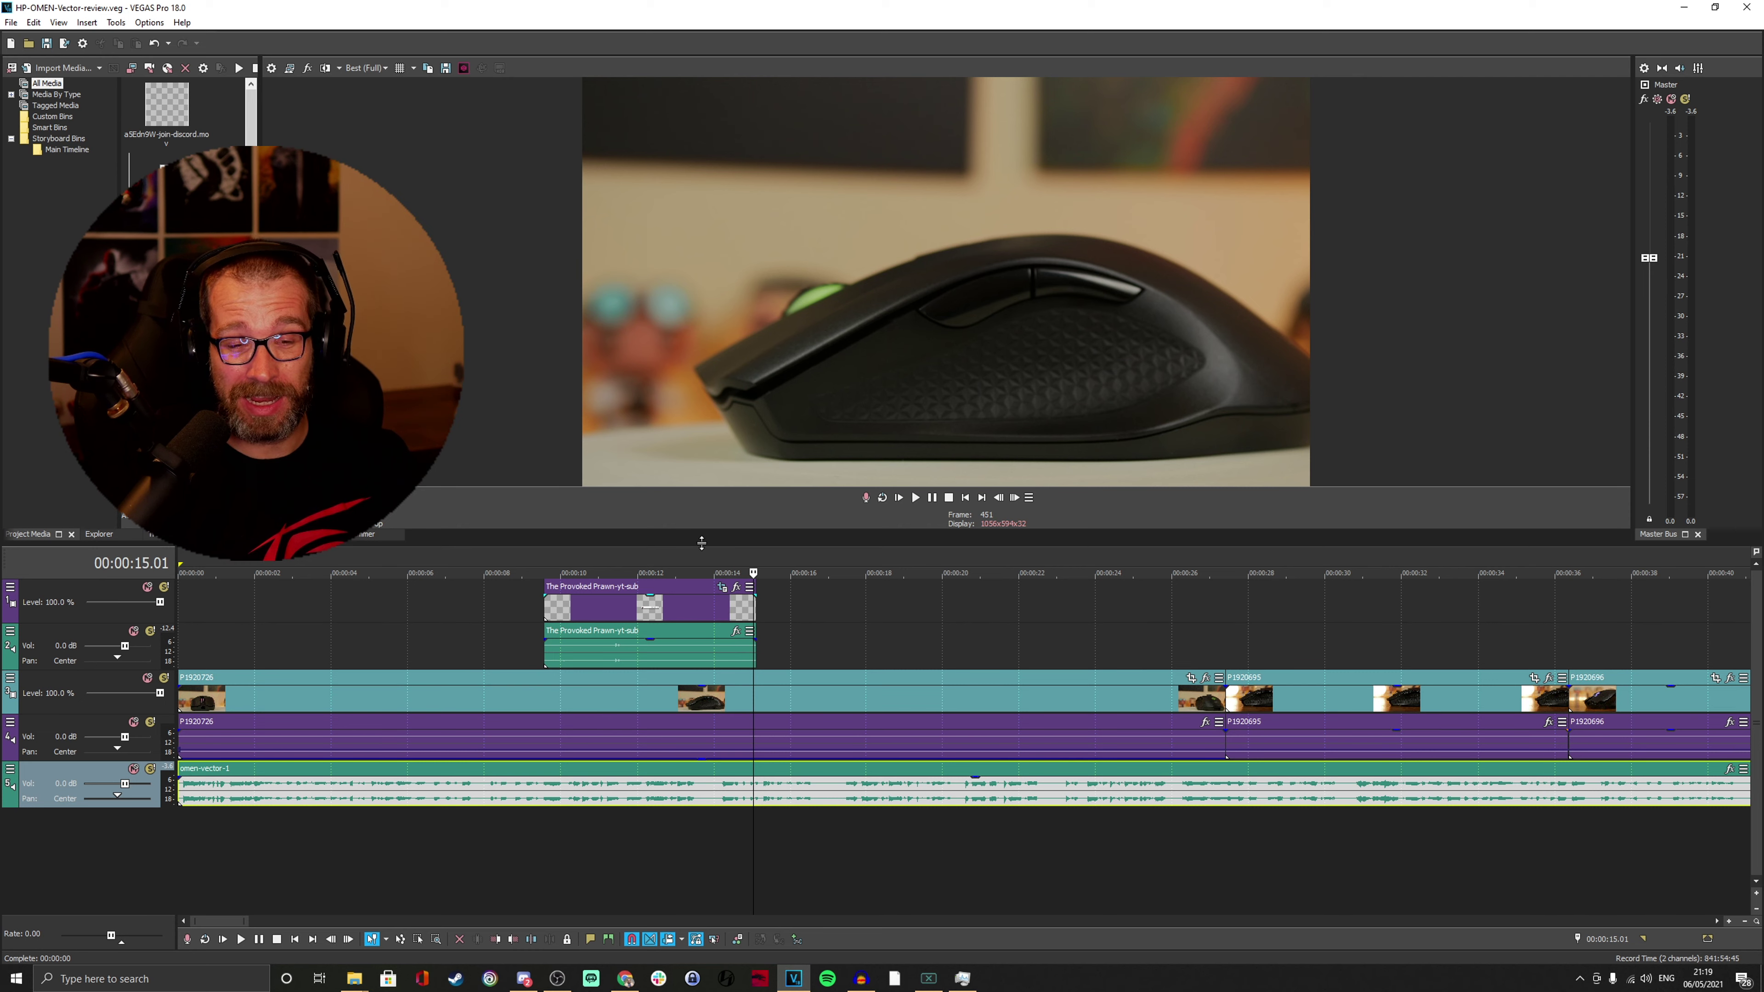
# Mark the silent pause in the voice-over from about 00:00:13.19 to 00:00:14.06, and another one shortly before 00:00:17.
pyautogui.click(690, 792)
pyautogui.scroll(1, 791, 788)
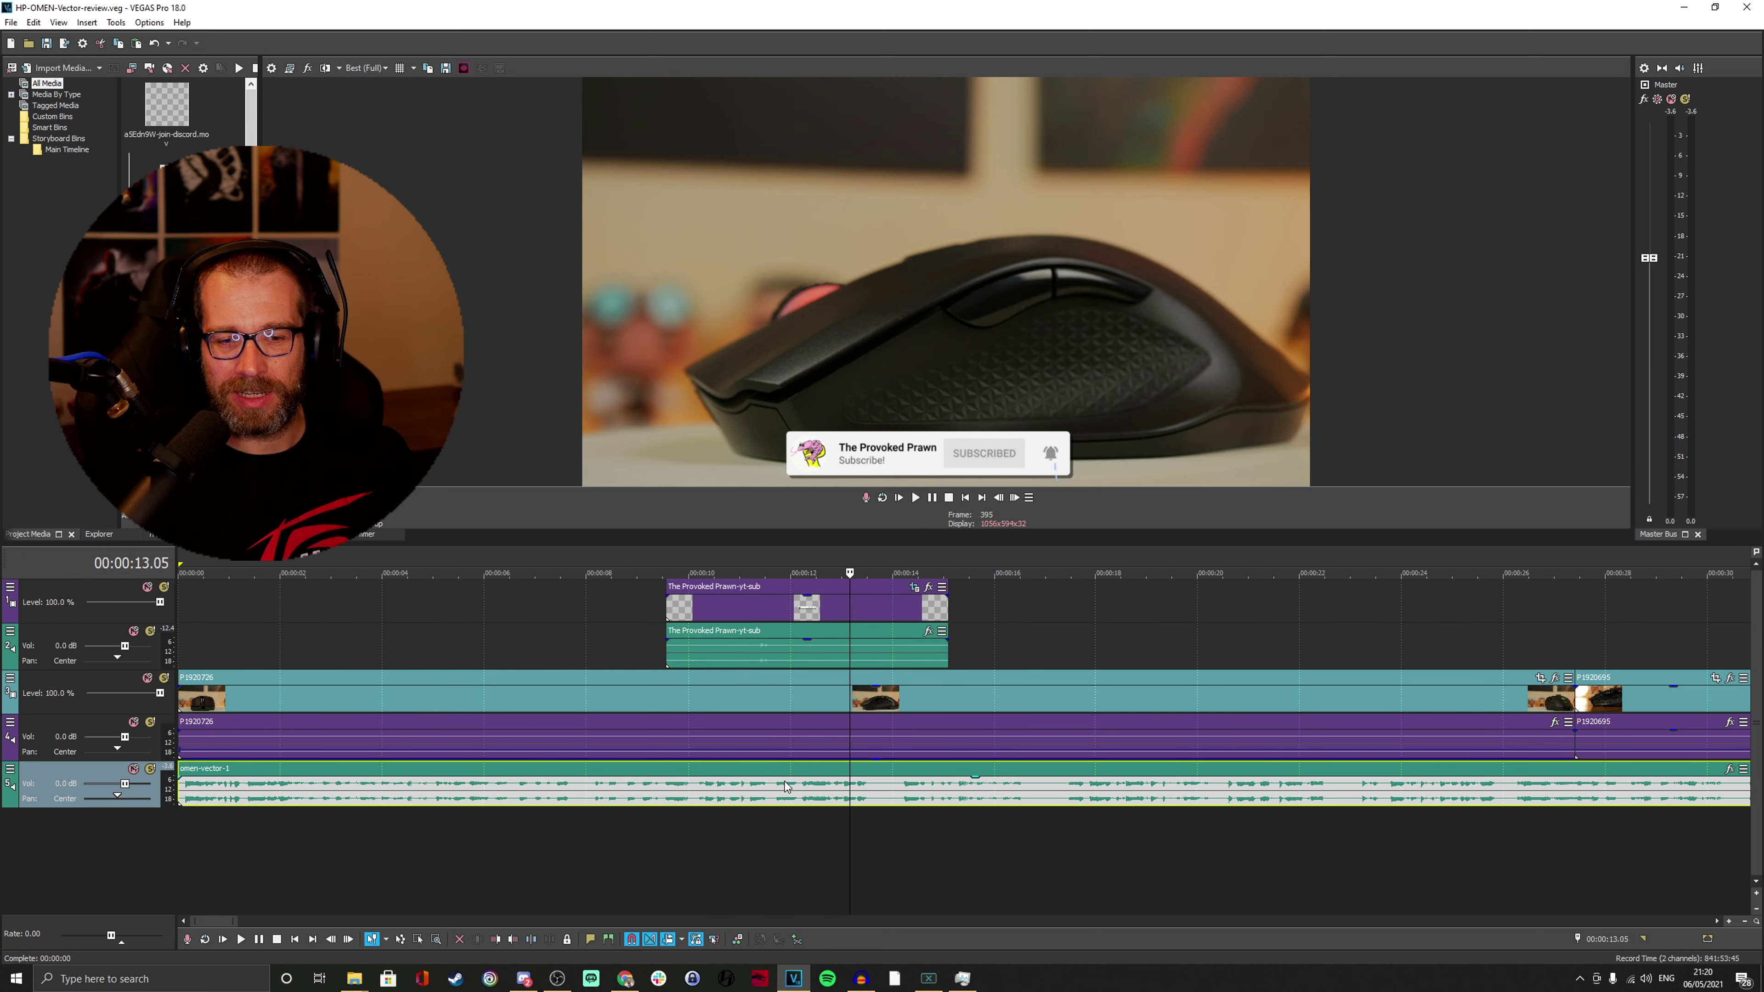
pyautogui.scroll(1, 784, 782)
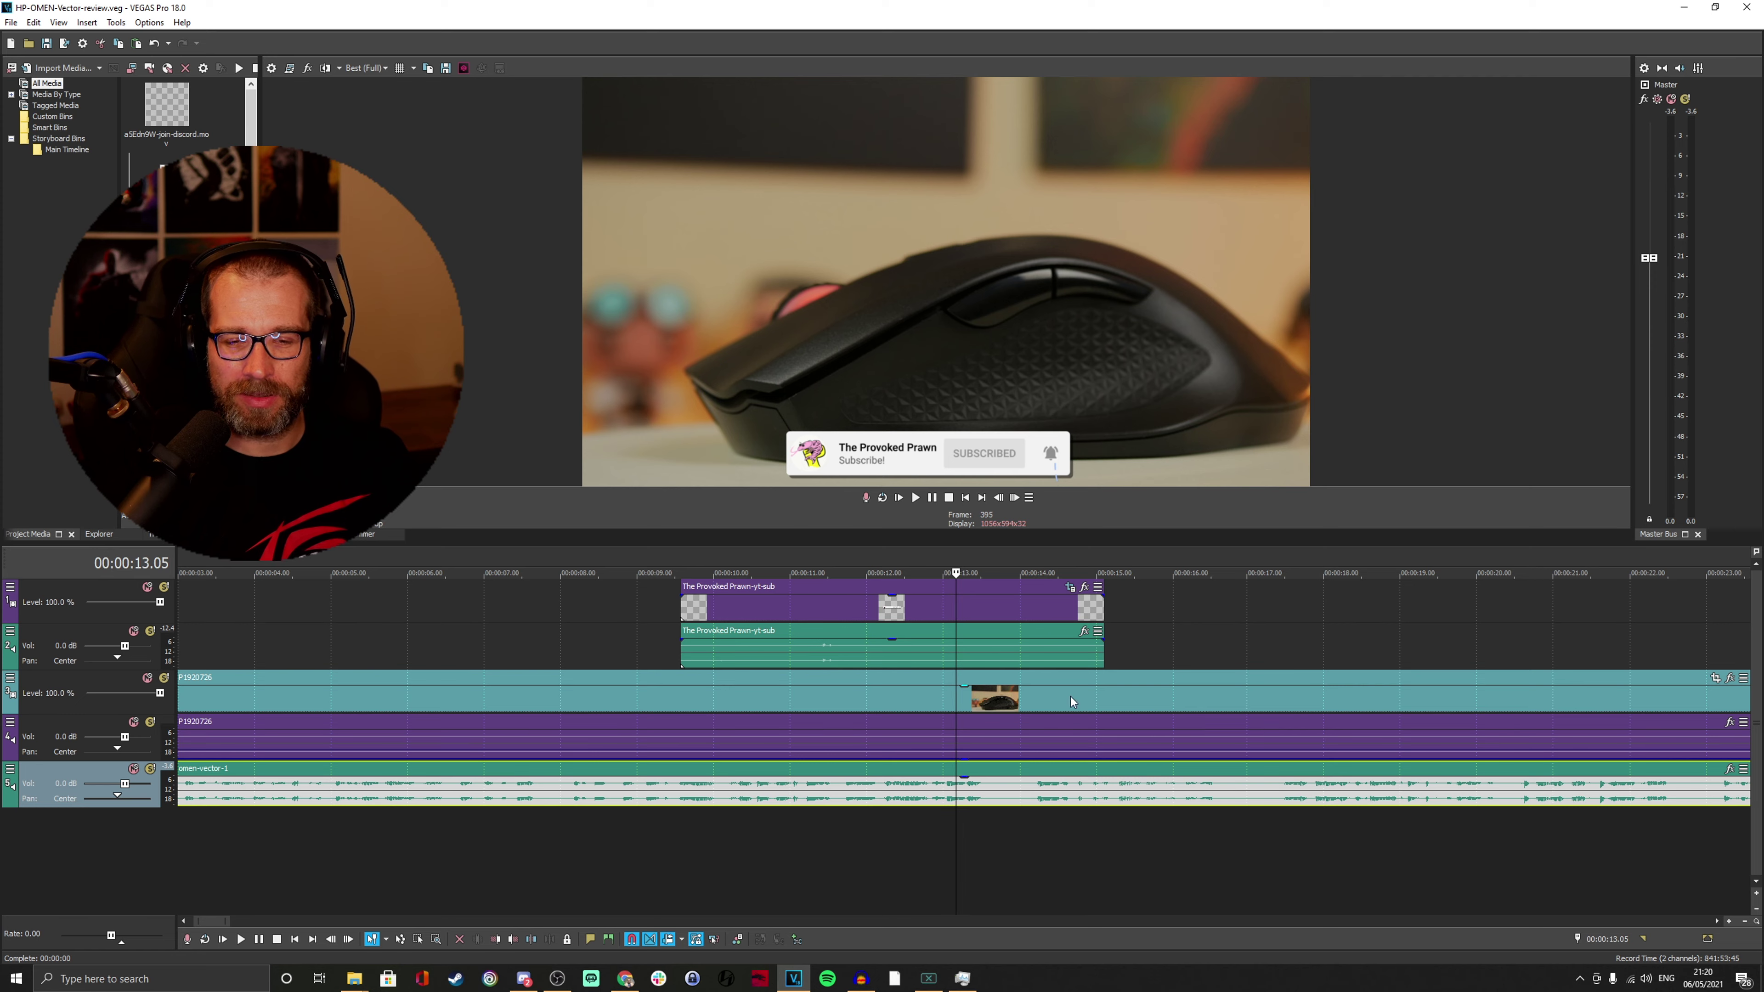
pyautogui.scroll(2, 1063, 797)
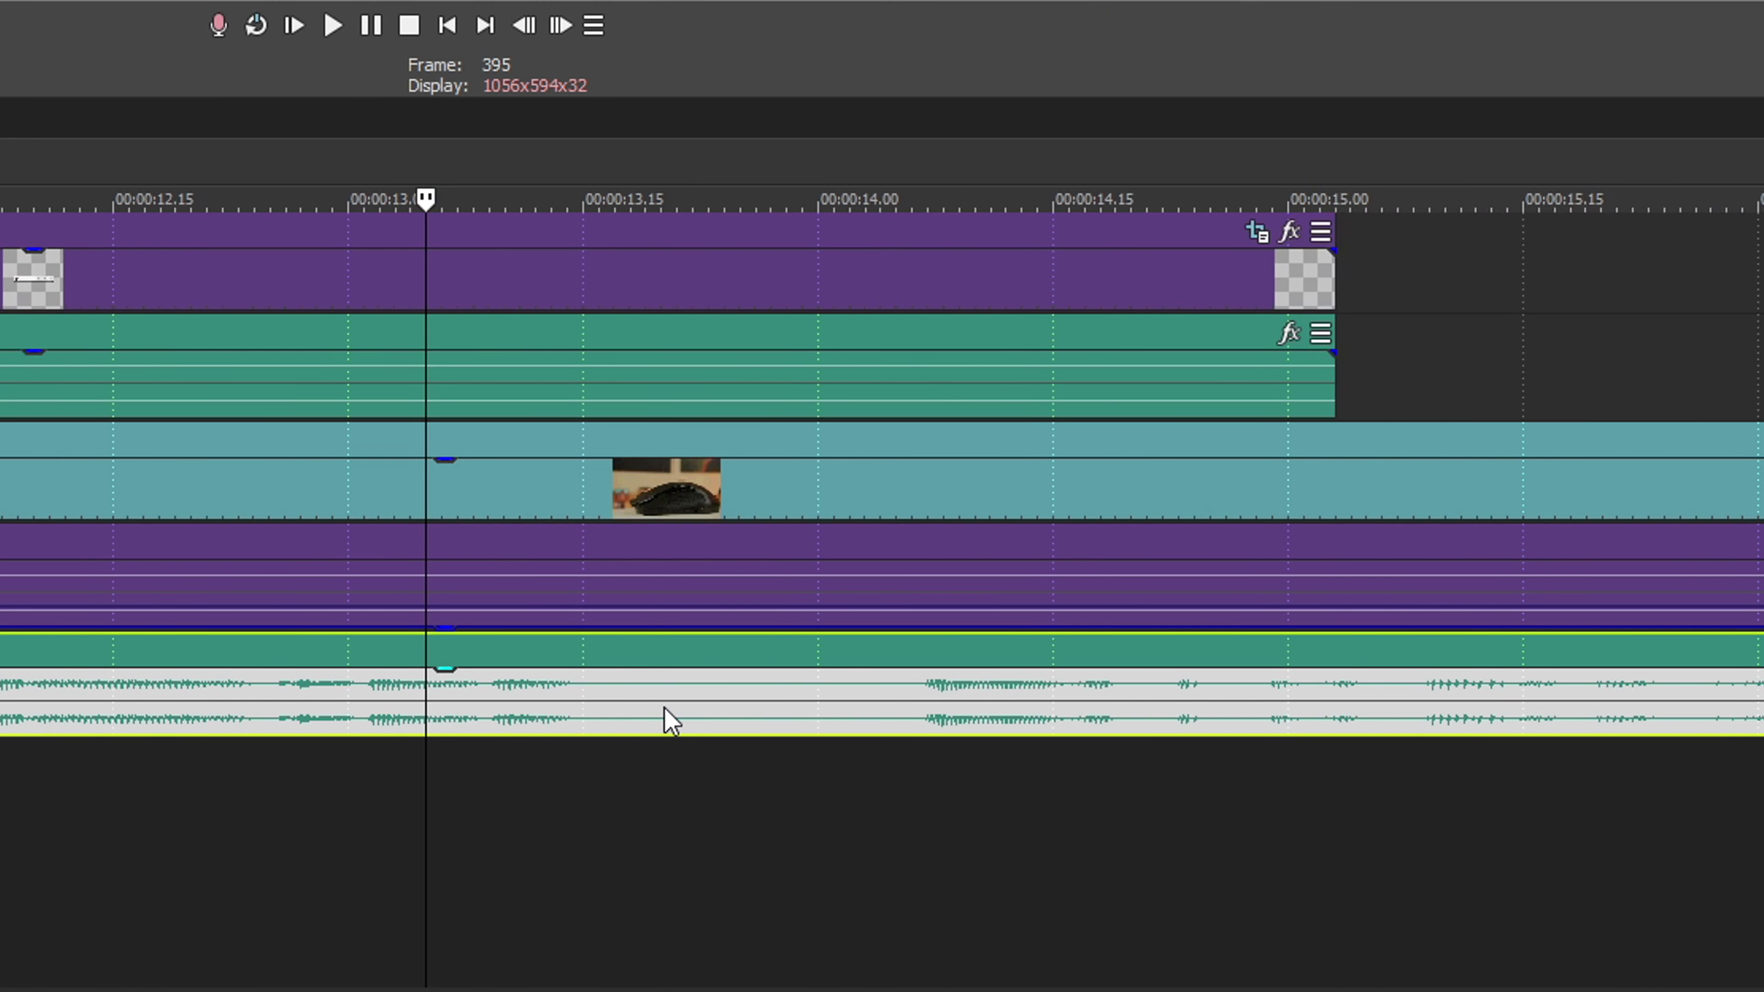
pyautogui.scroll(-1, 669, 720)
pyautogui.moveTo(590, 796); pyautogui.dragTo(790, 754)
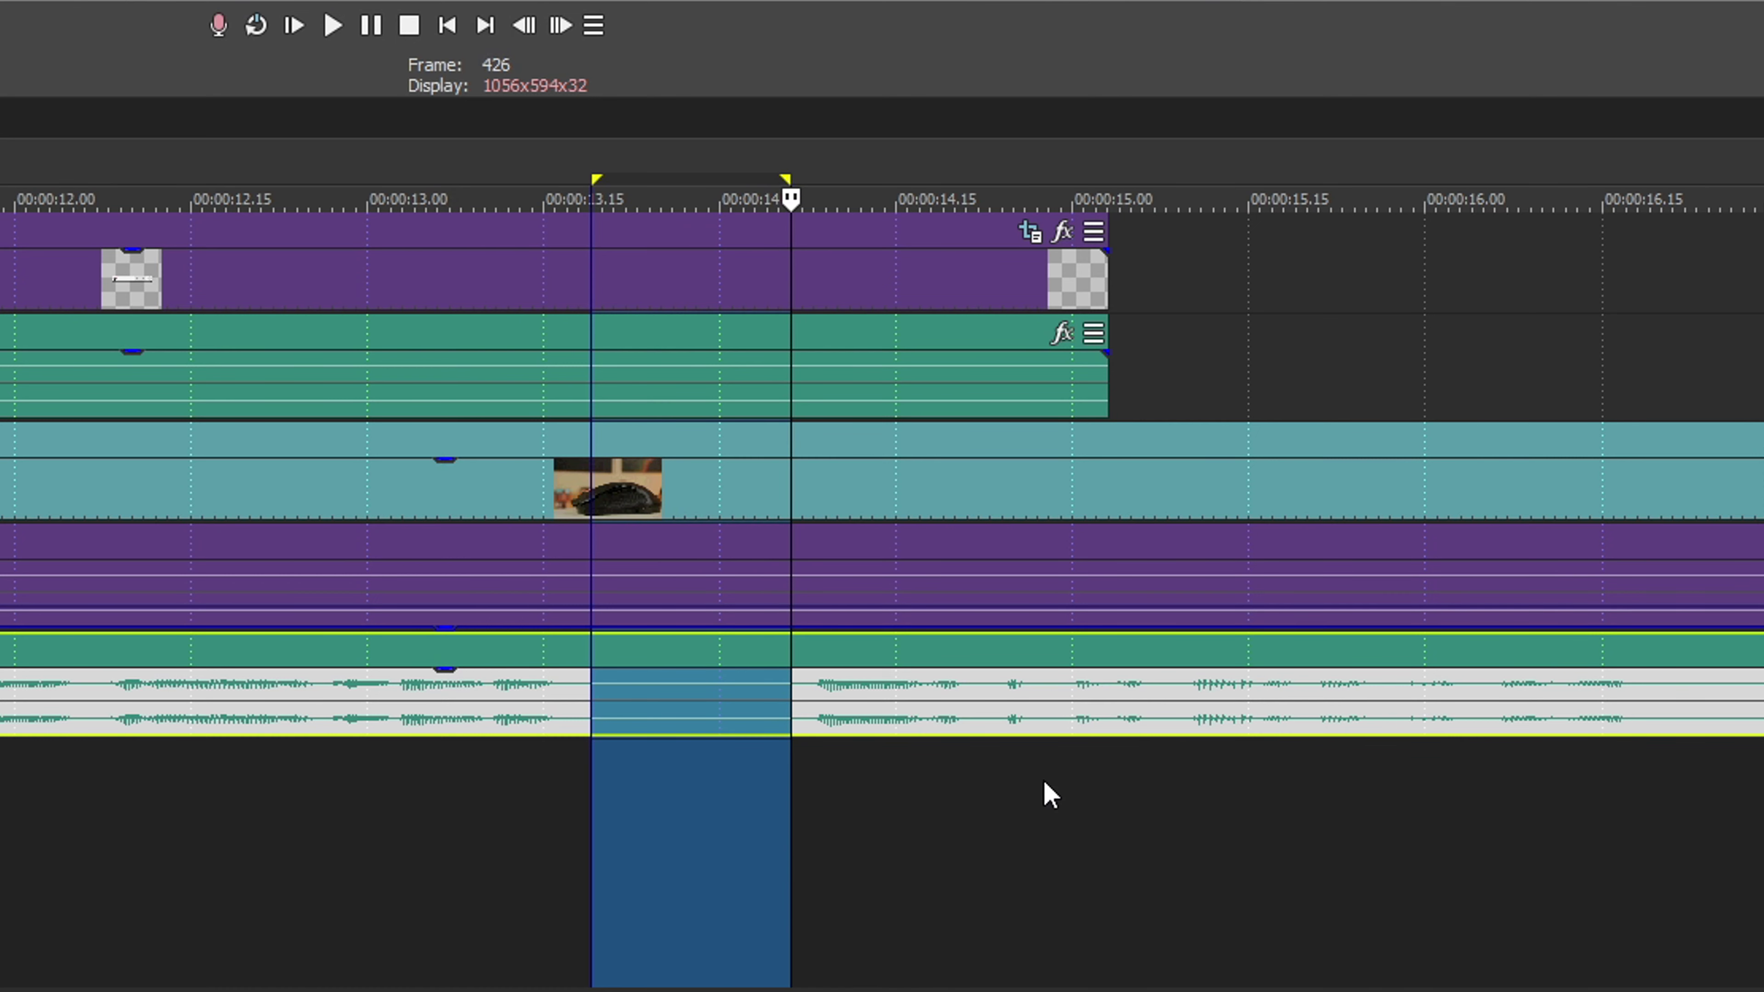
pyautogui.moveTo(1671, 767); pyautogui.dragTo(1763, 776)
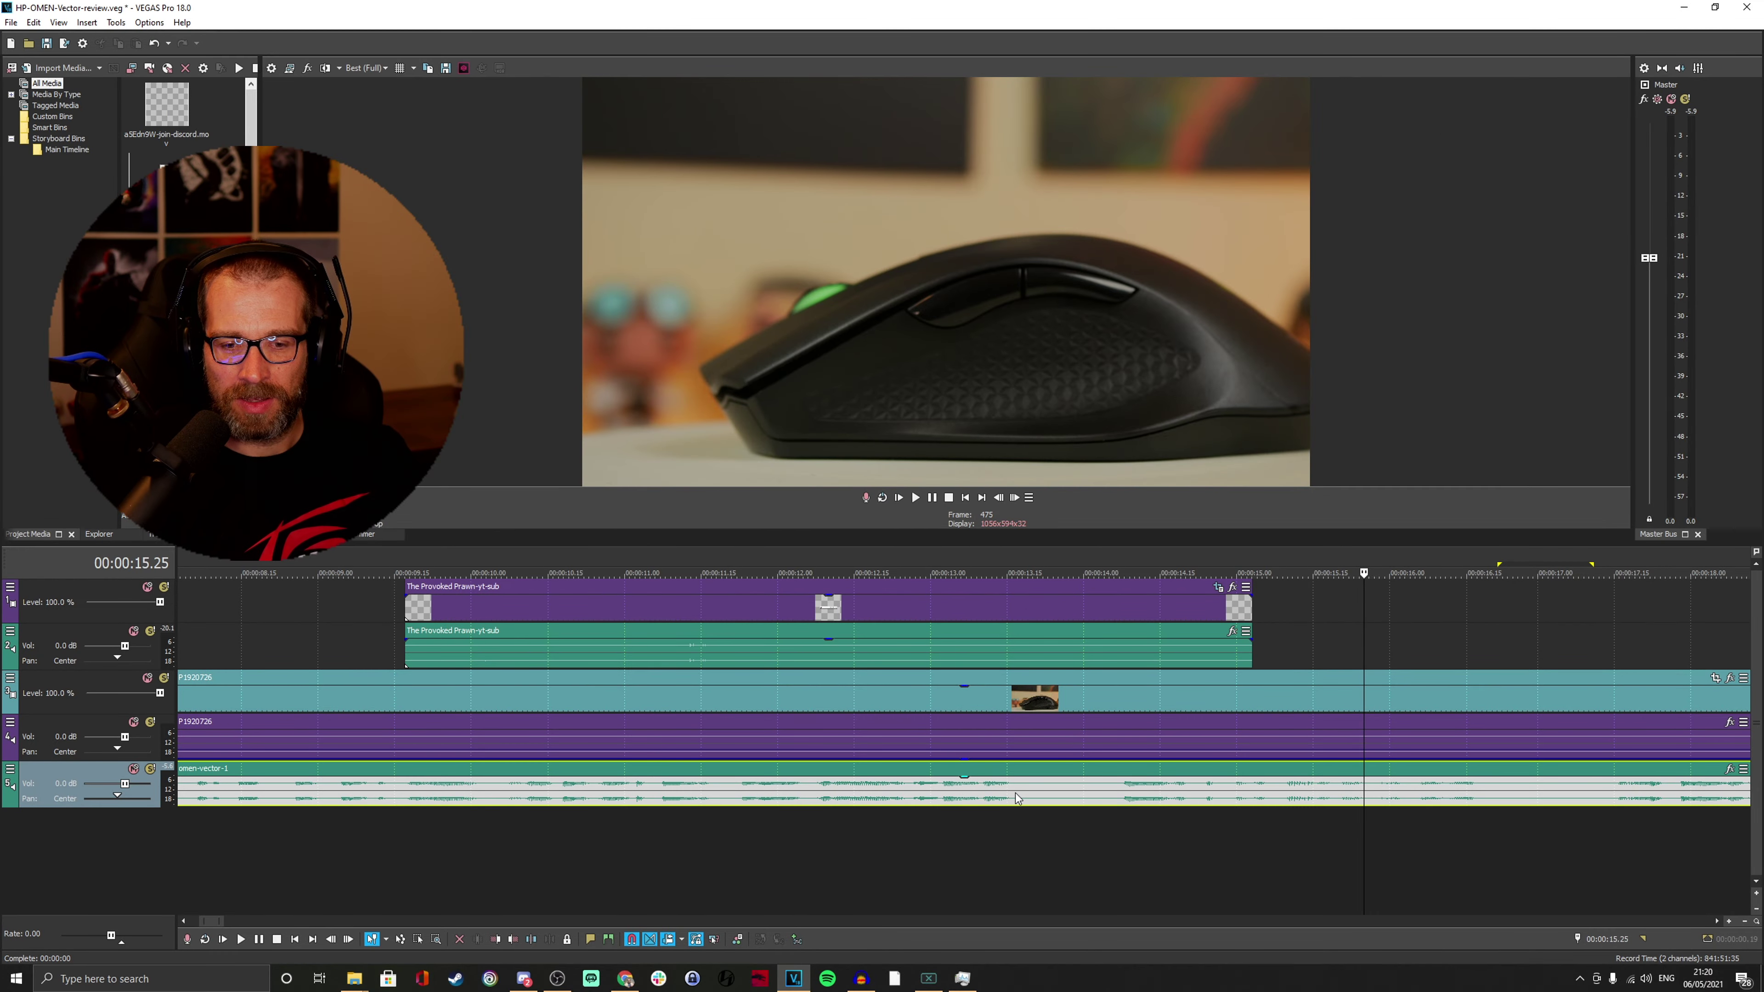
# Split the voice-over at 00:00:13.17 and again just before the speech resumes, and delete the silent piece, closing the gap.
pyautogui.click(564, 701)
pyautogui.press('s')
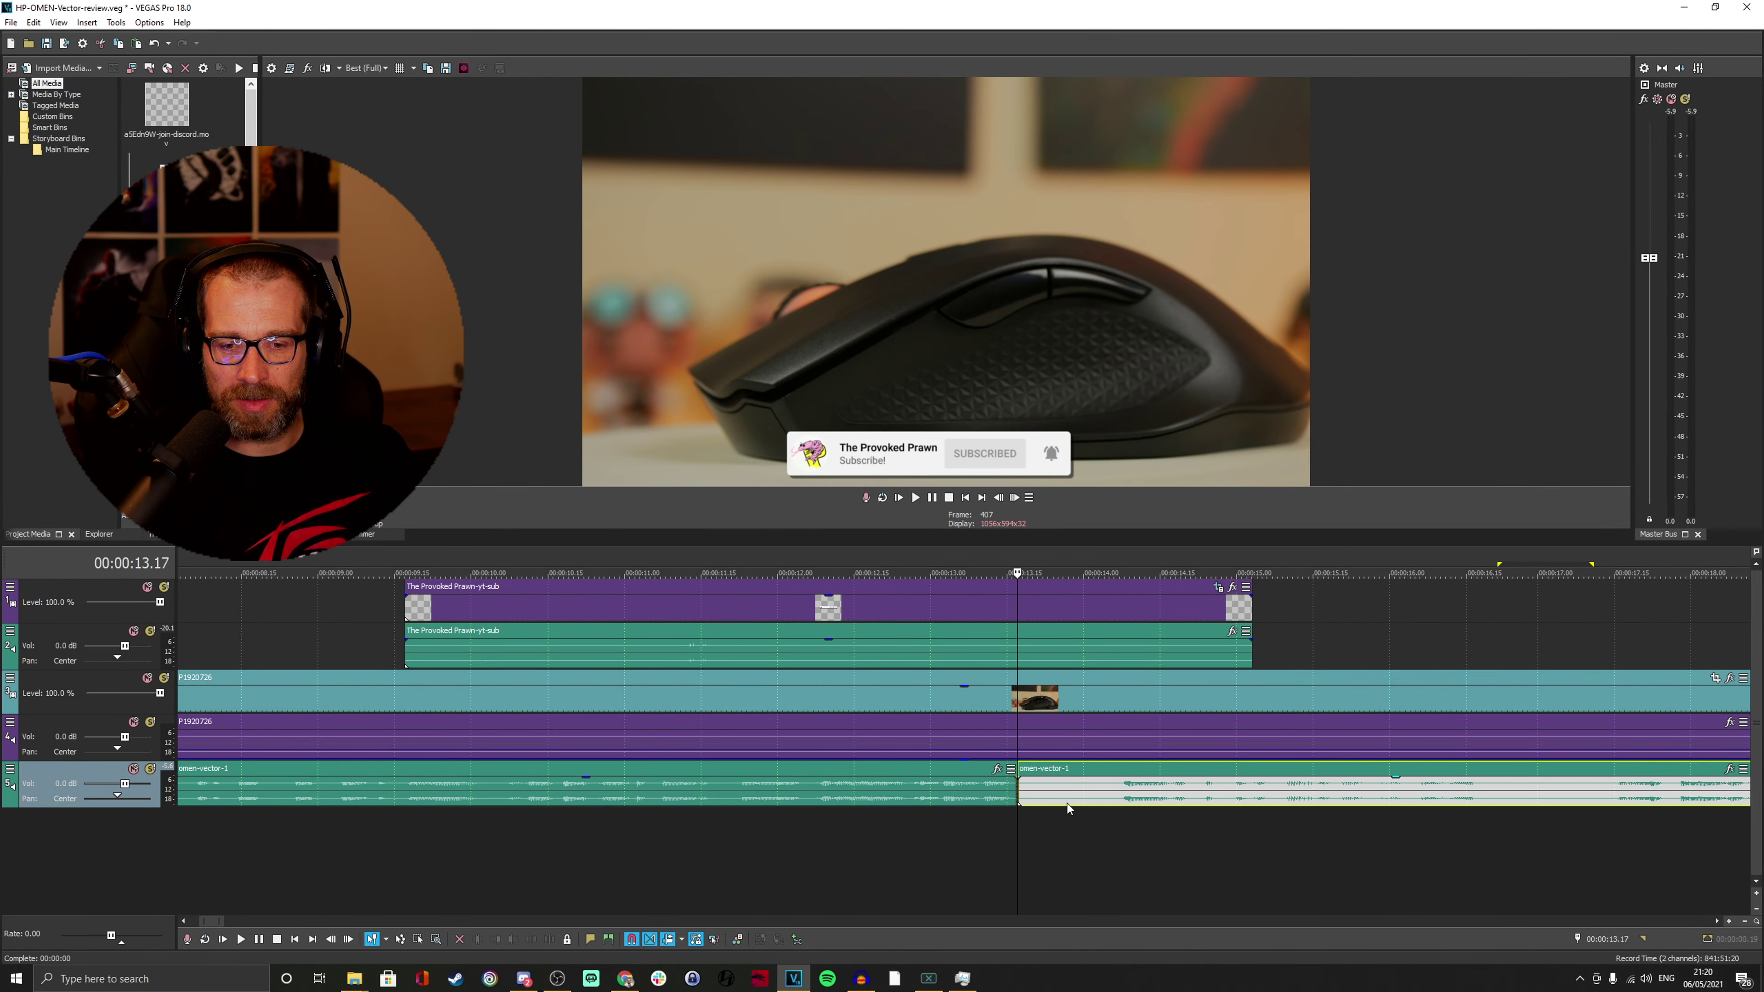
pyautogui.click(1083, 791)
pyautogui.press('s')
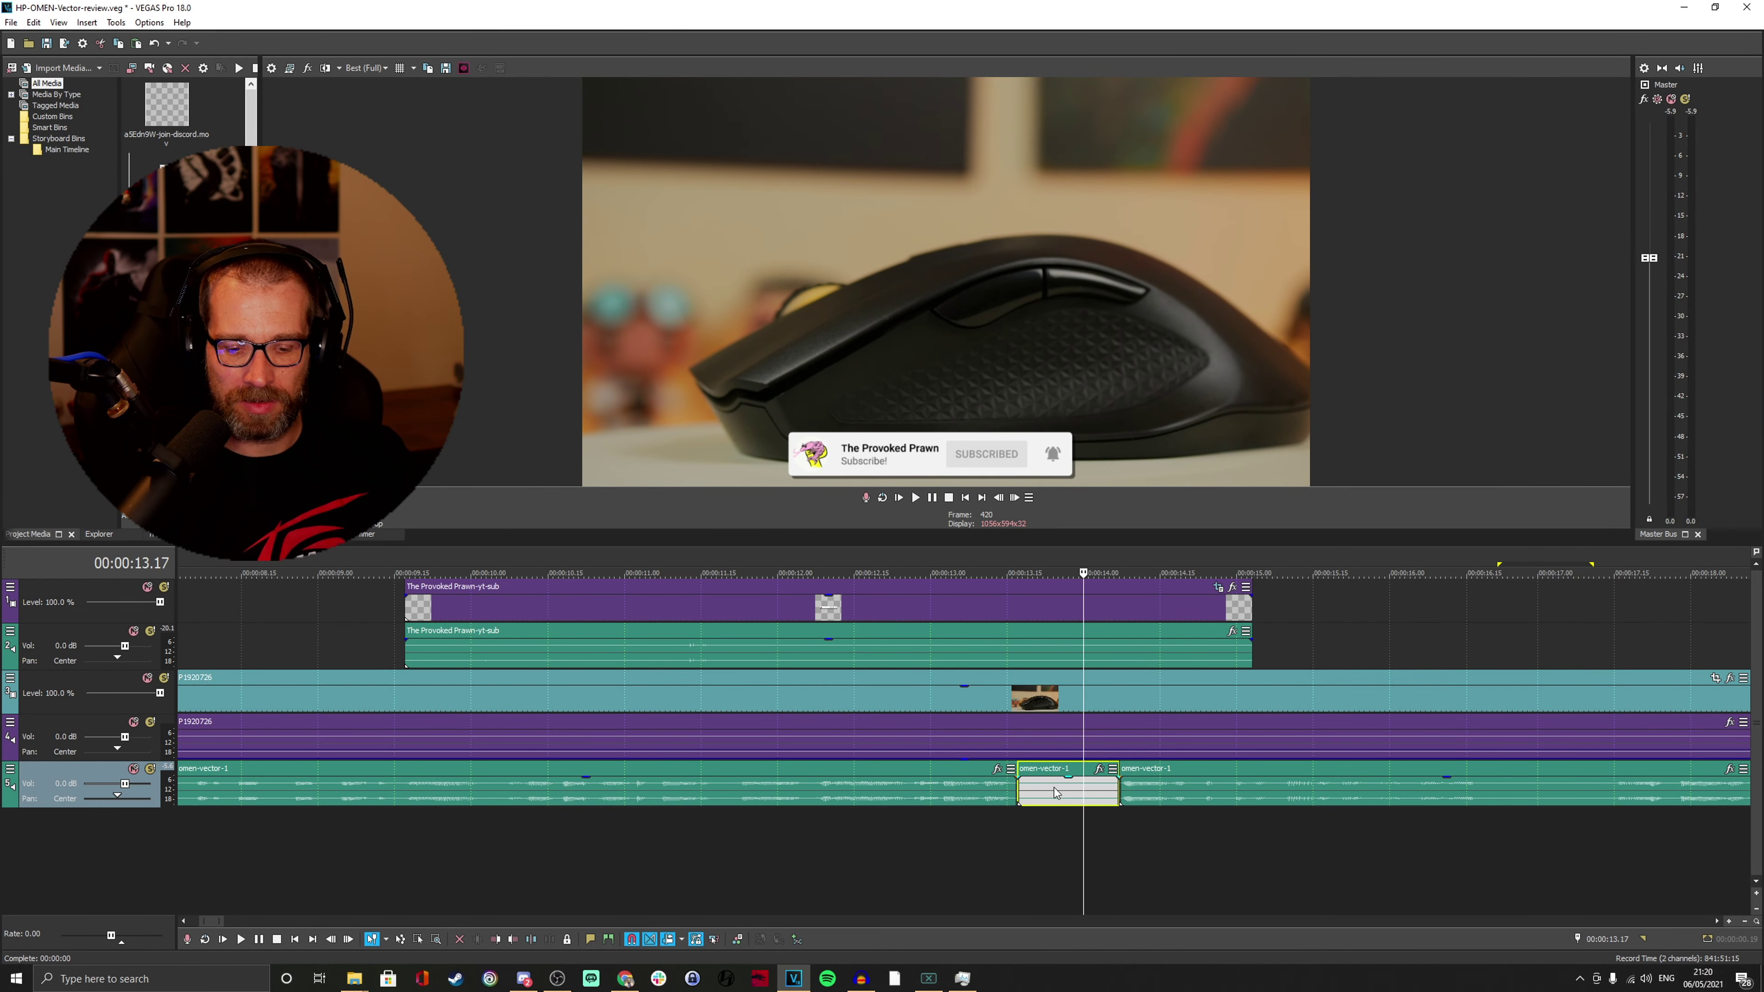
pyautogui.press('Delete')
# Play the voice-over across the closed gap and stop at the next pause, at 00:00:16.02.
pyautogui.click(901, 563)
pyautogui.click(916, 498)
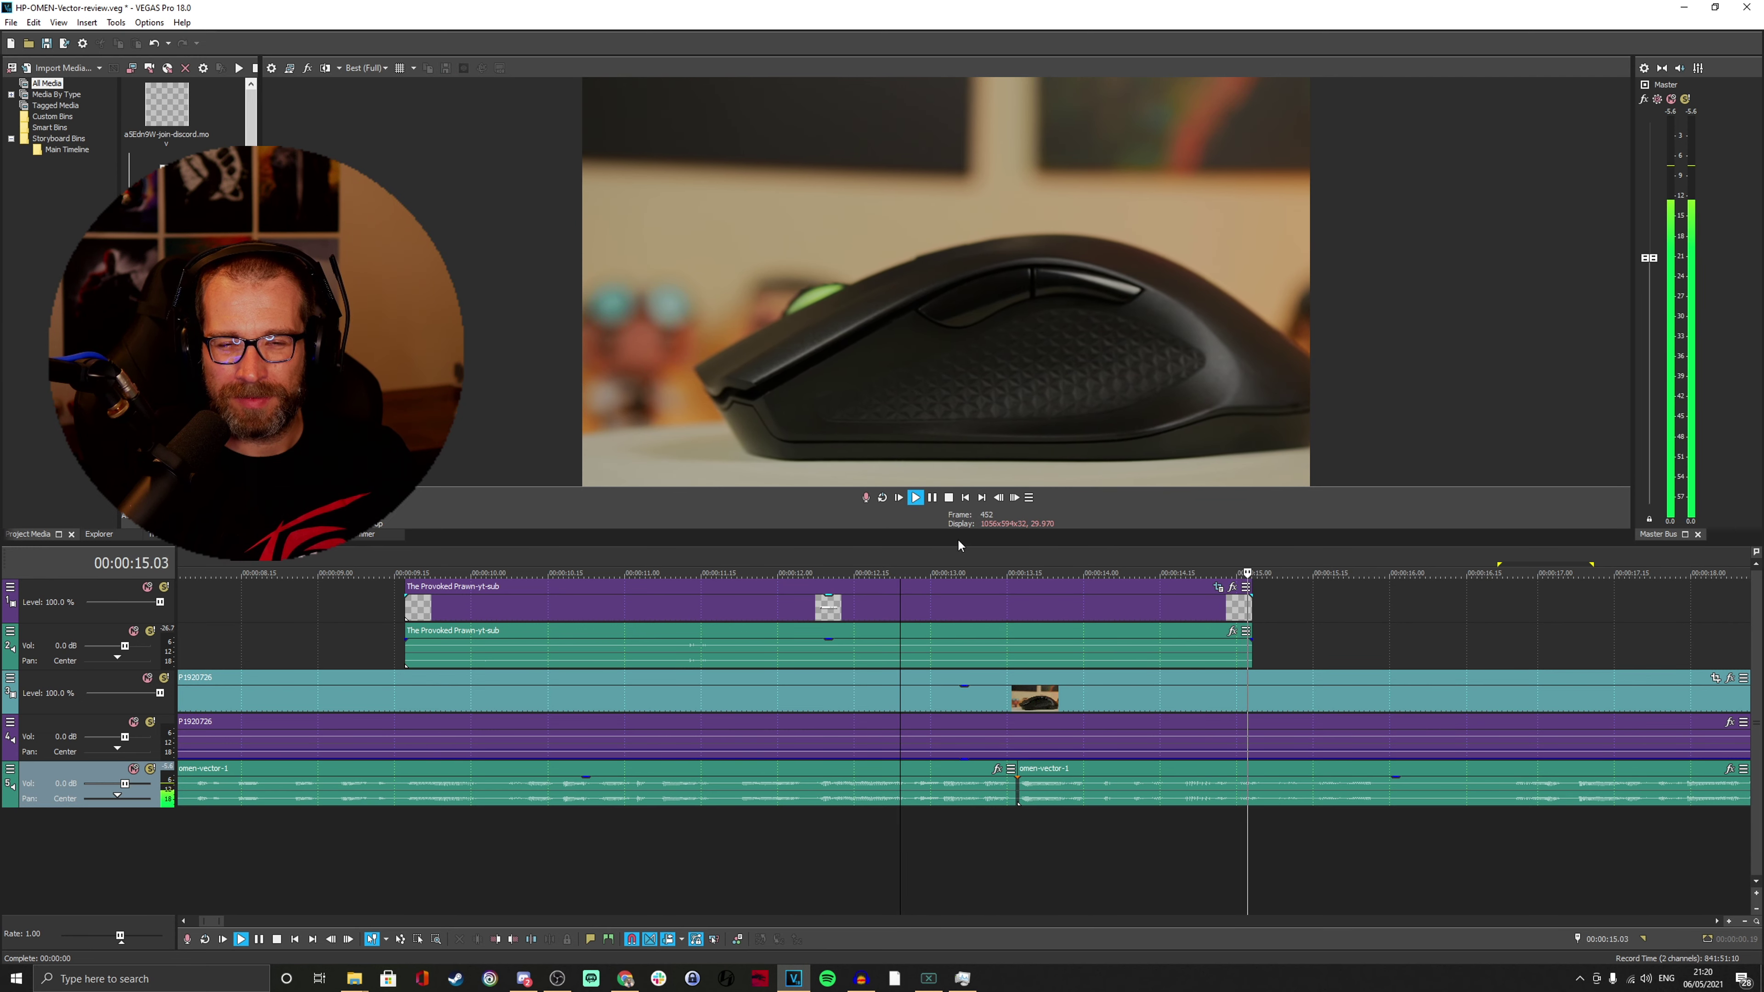
pyautogui.press('Return')
# Split the tracks at 00:00:16.02, cut the silent pause that follows out of the voice-over, and play across the cut.
pyautogui.press('s')
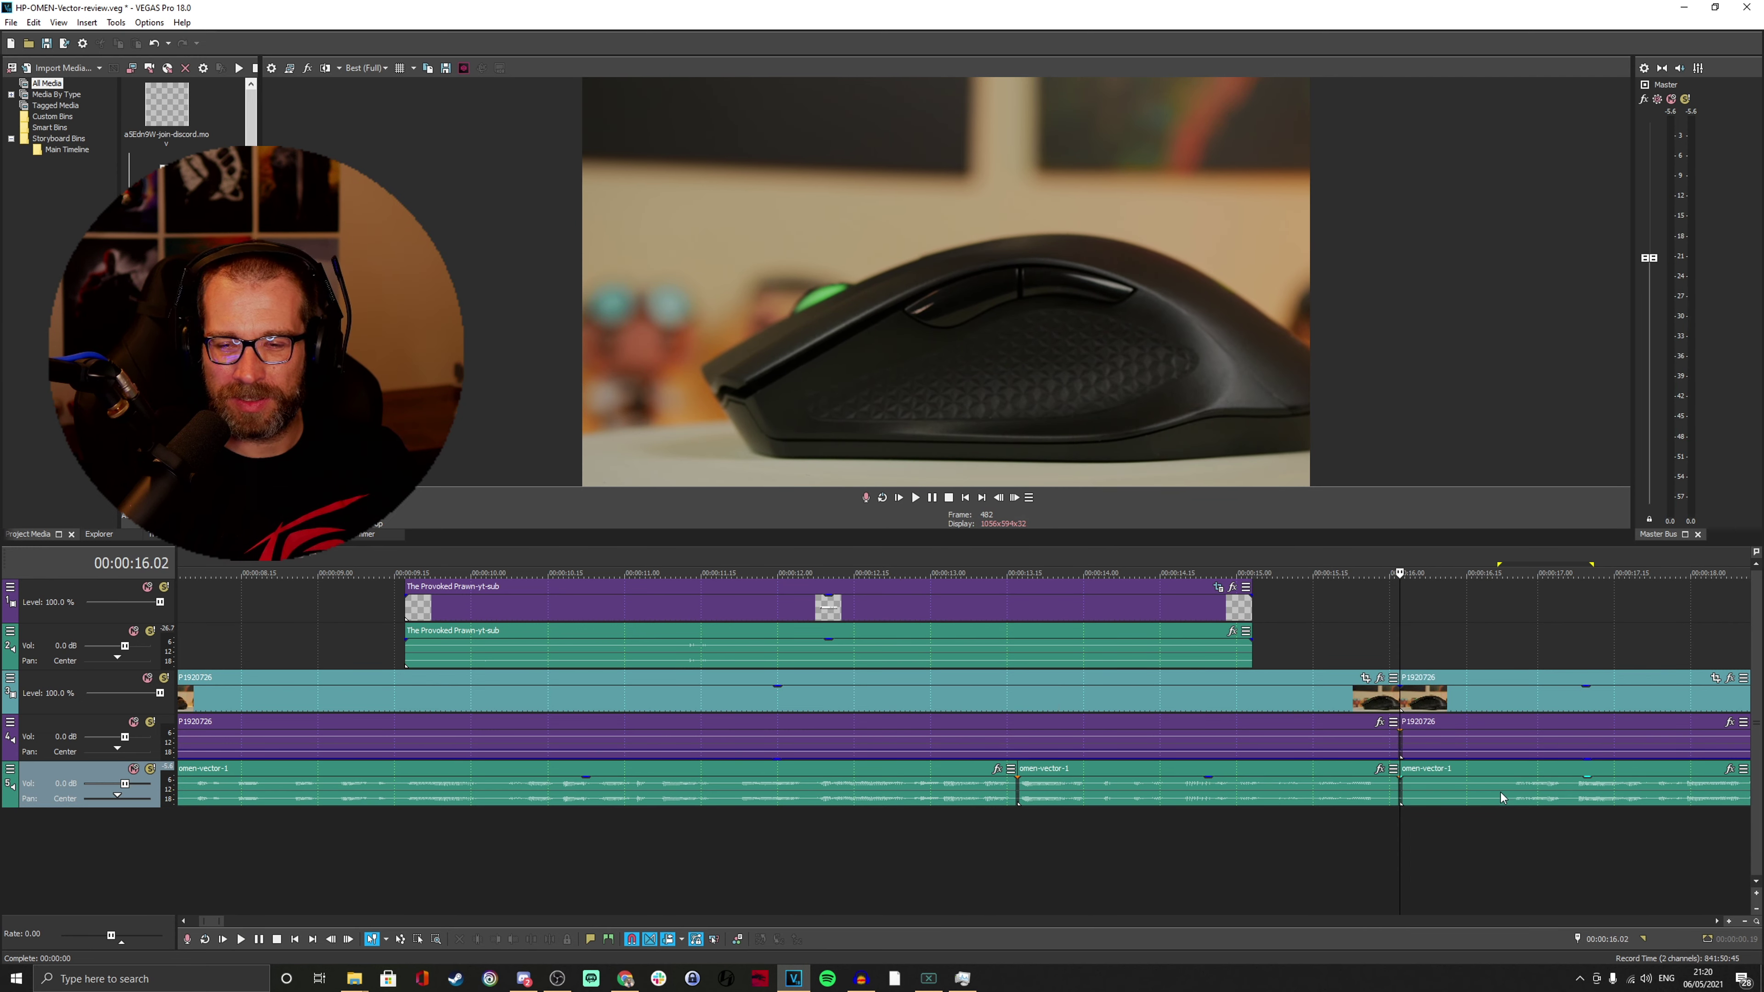
pyautogui.click(1510, 787)
pyautogui.press('s')
pyautogui.press('Delete')
pyautogui.click(1344, 736)
pyautogui.click(914, 500)
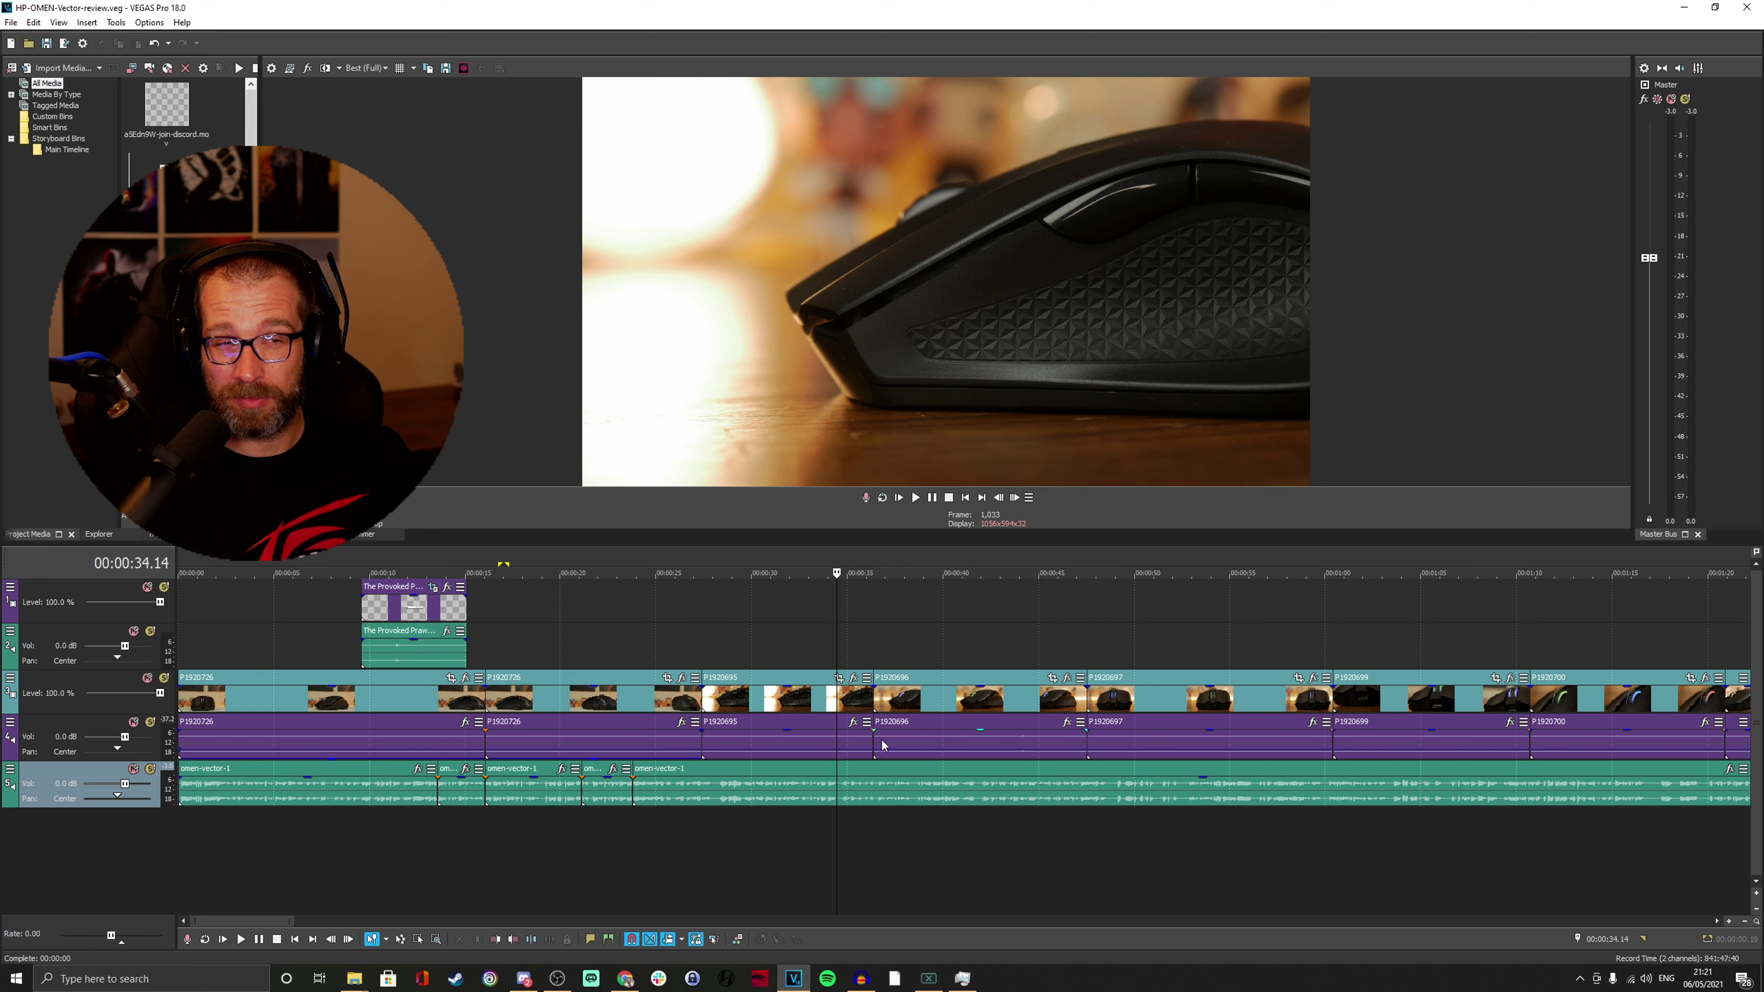
# Examine the voice-over waveform around 00:00:34.02 and along the whole timeline against the video clips.
pyautogui.scroll(3, 890, 739)
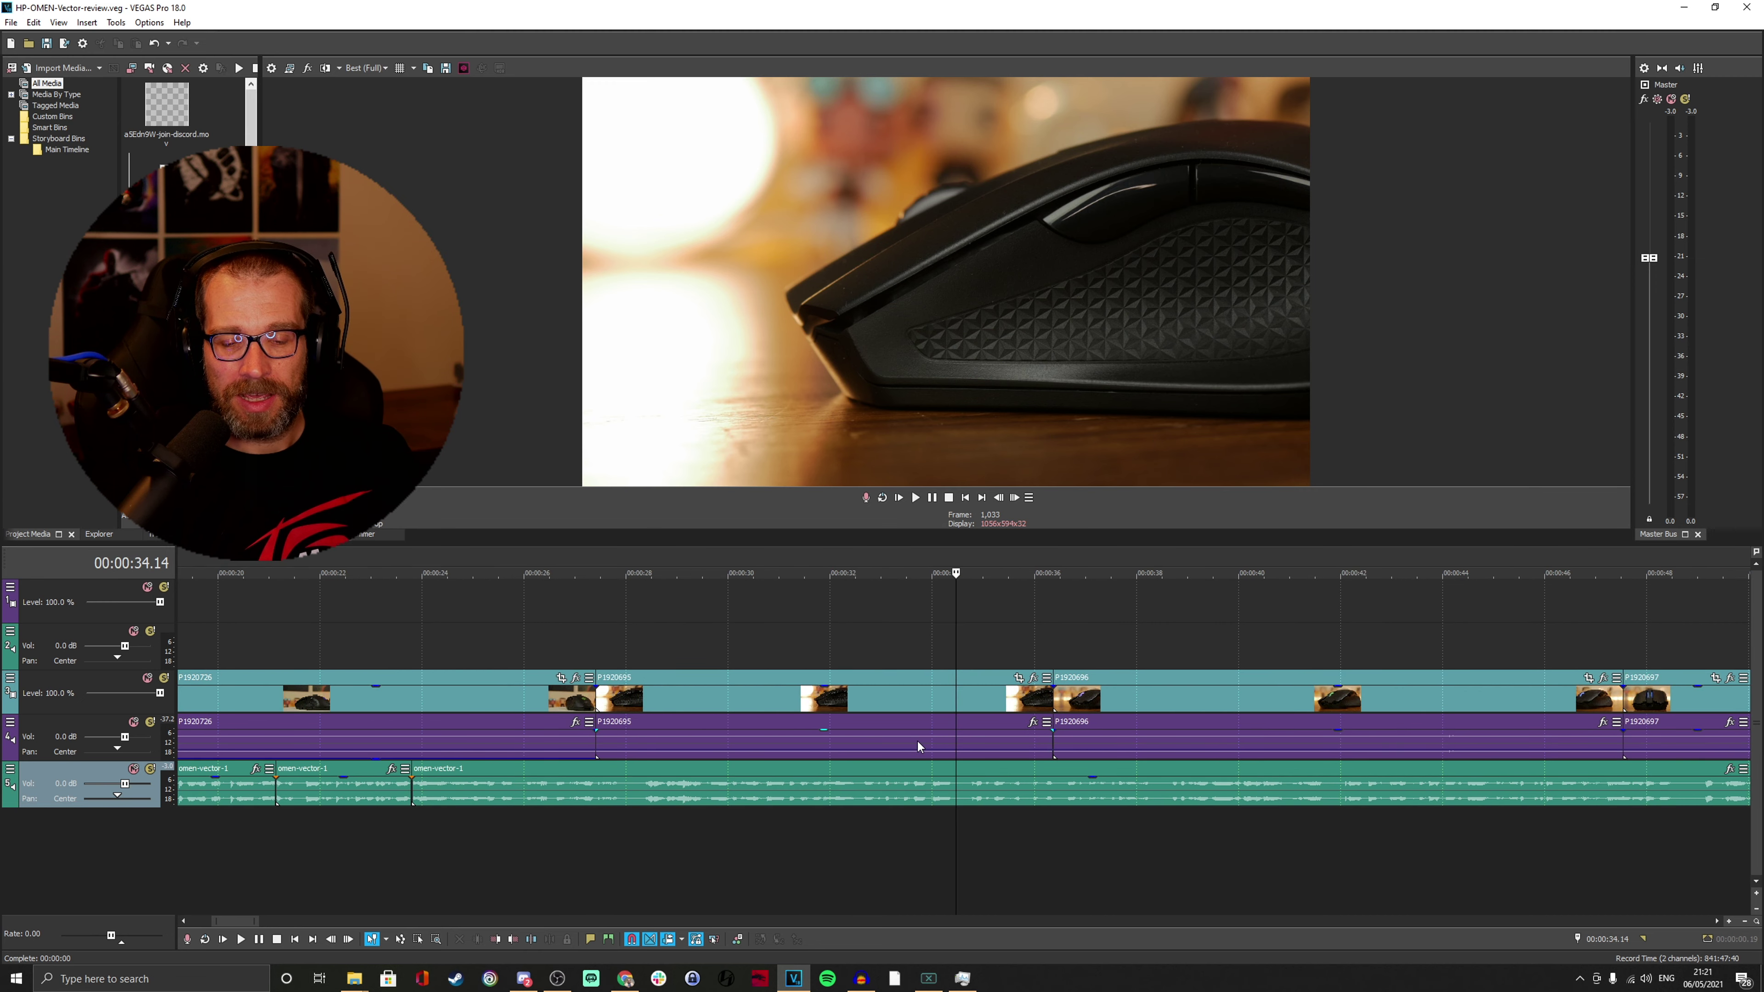
pyautogui.scroll(3, 918, 741)
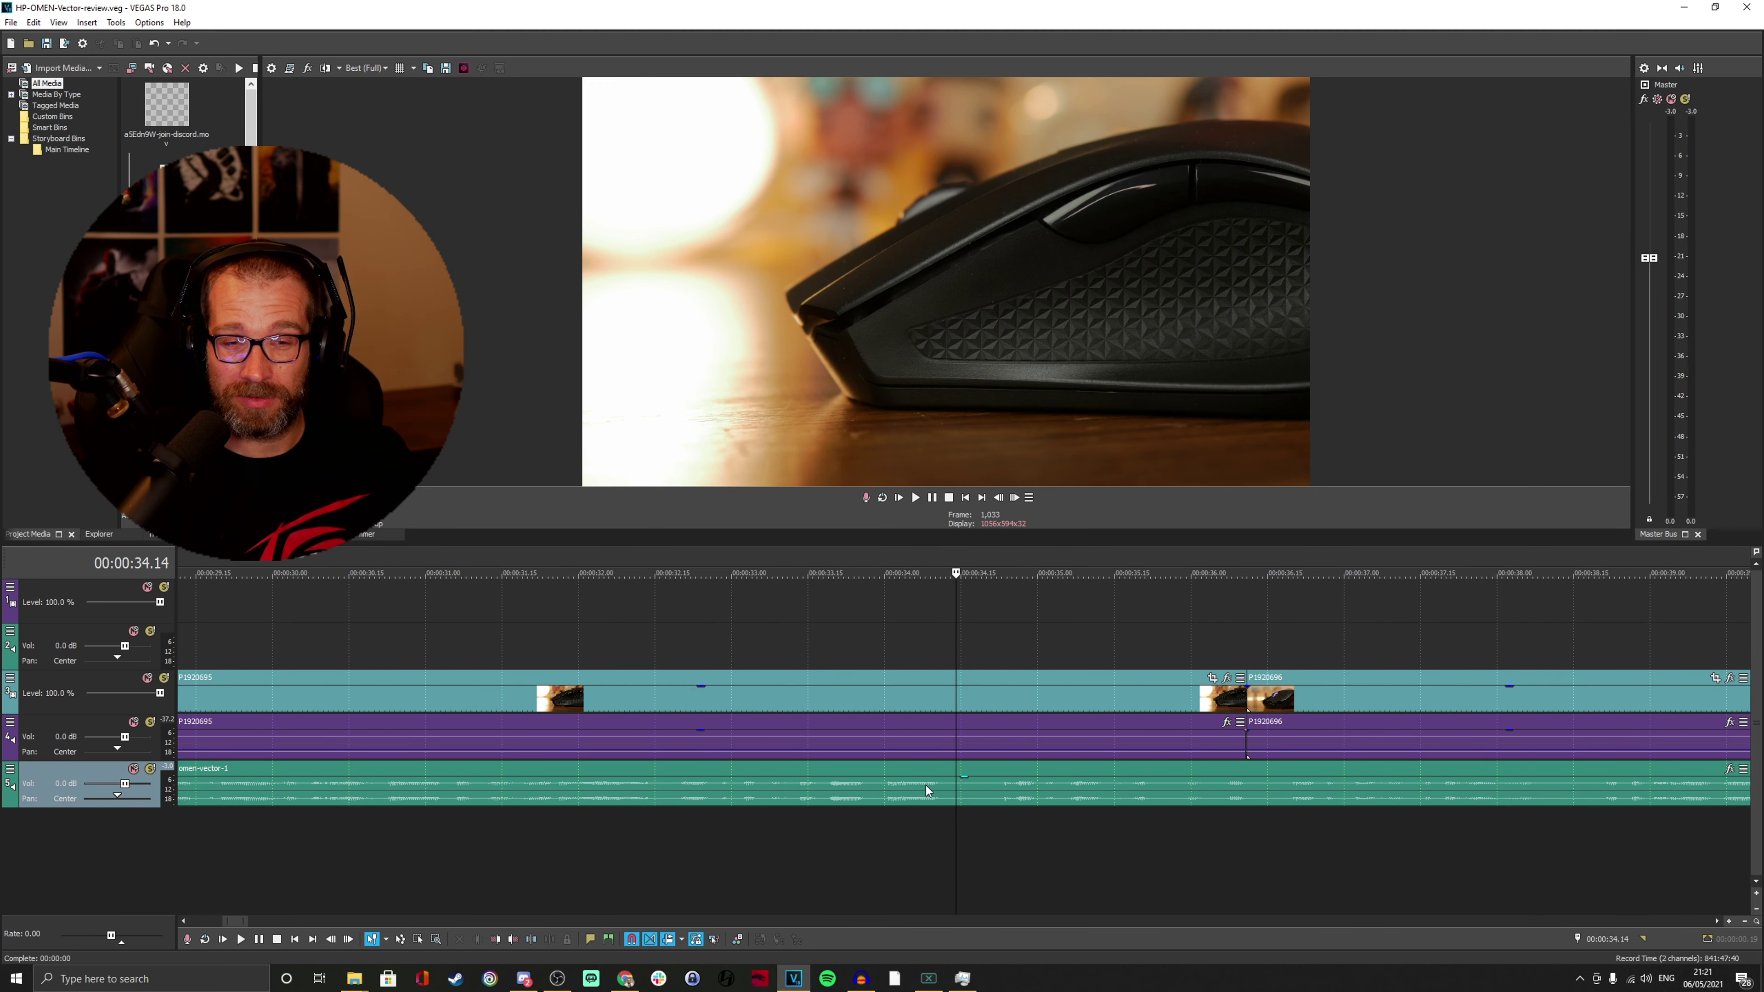
pyautogui.scroll(-12, 1014, 788)
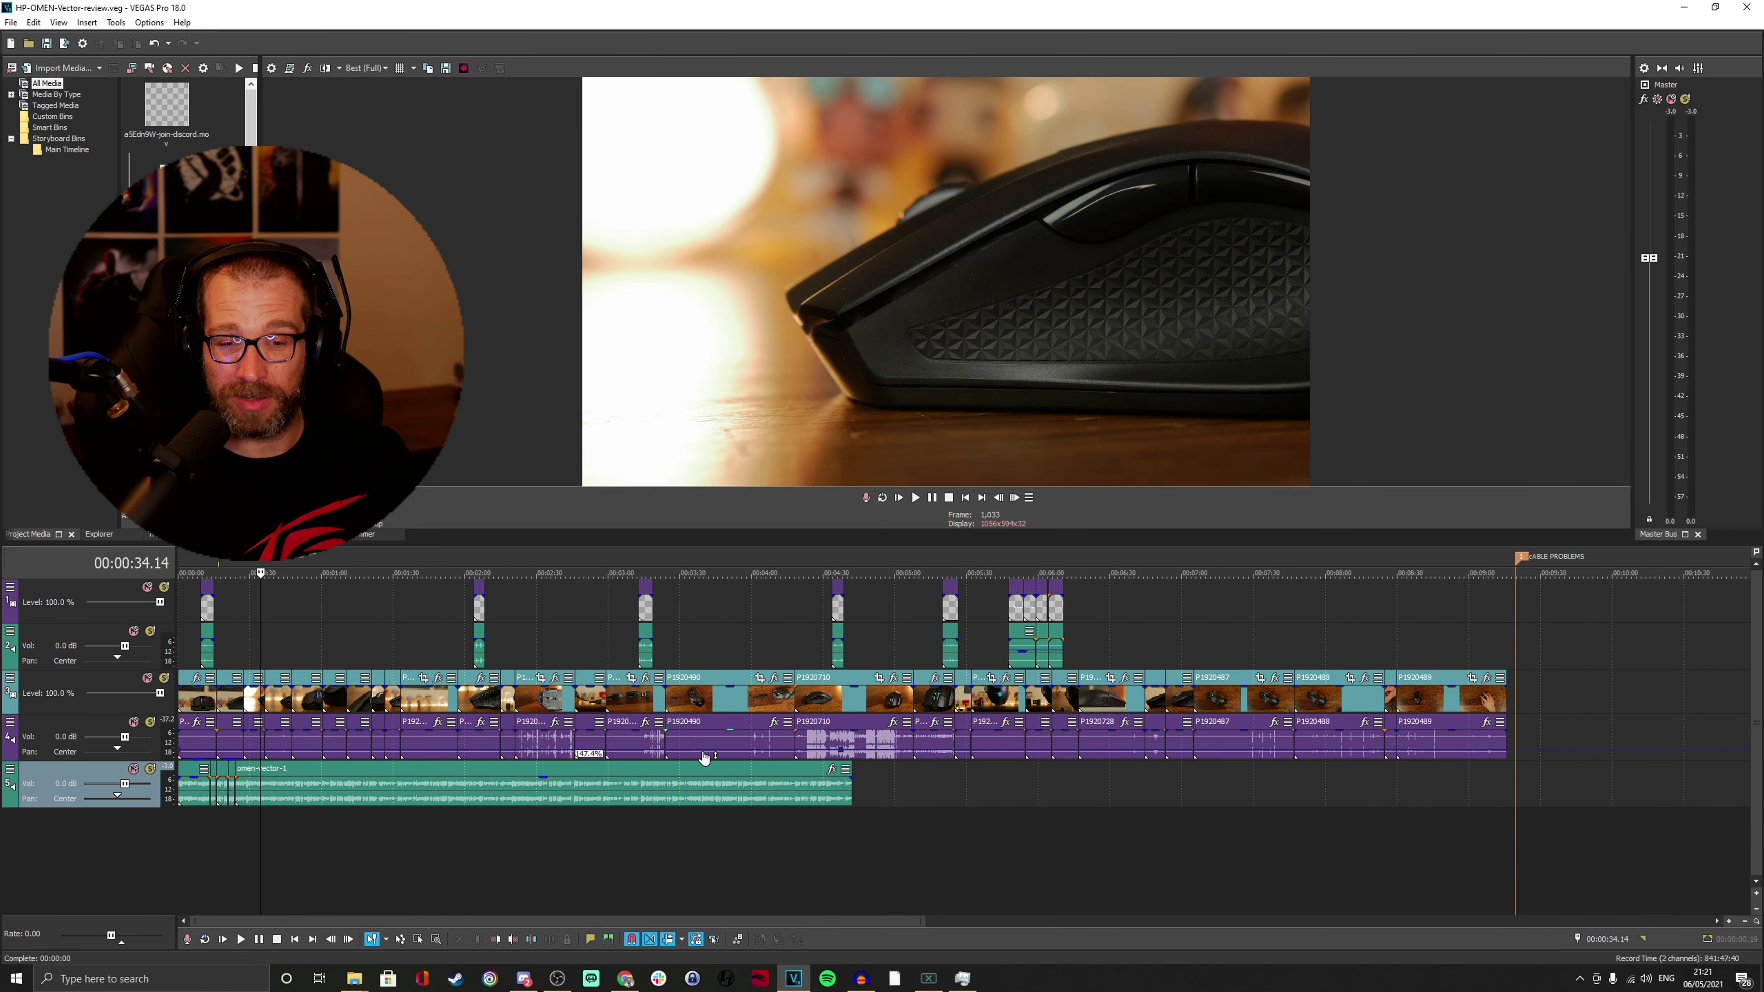
pyautogui.scroll(12, 672, 796)
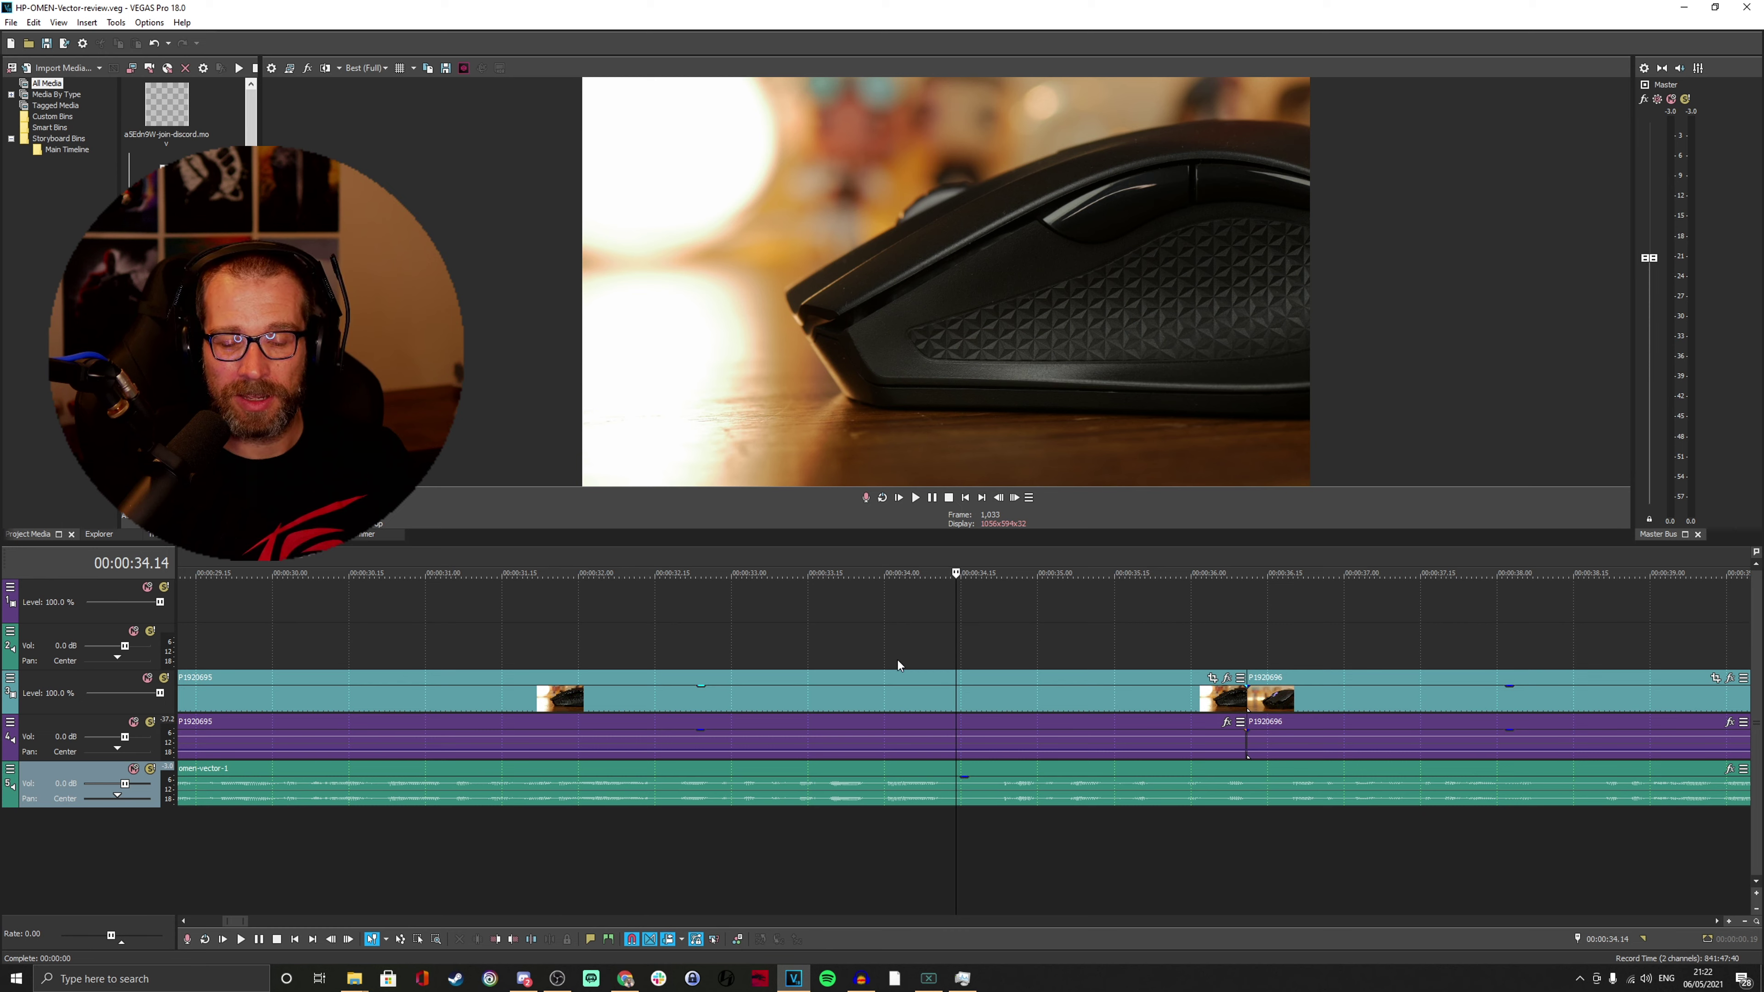
pyautogui.click(892, 558)
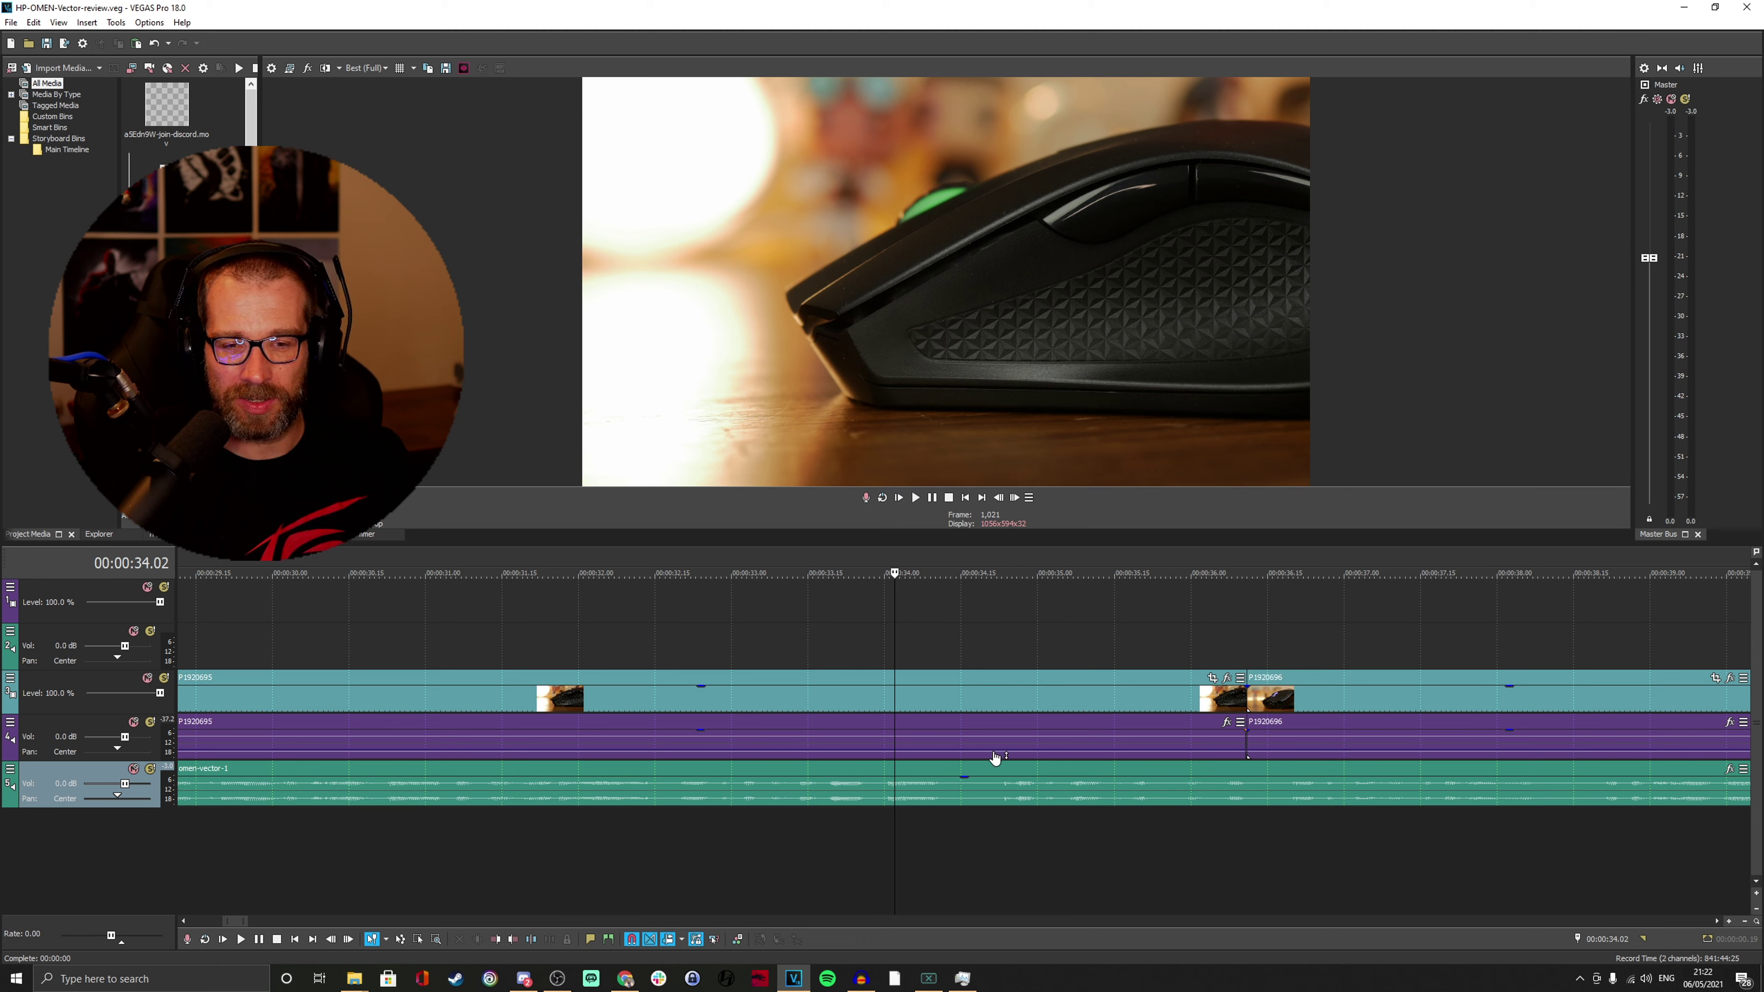
pyautogui.scroll(-8, 950, 752)
pyautogui.scroll(-3, 949, 752)
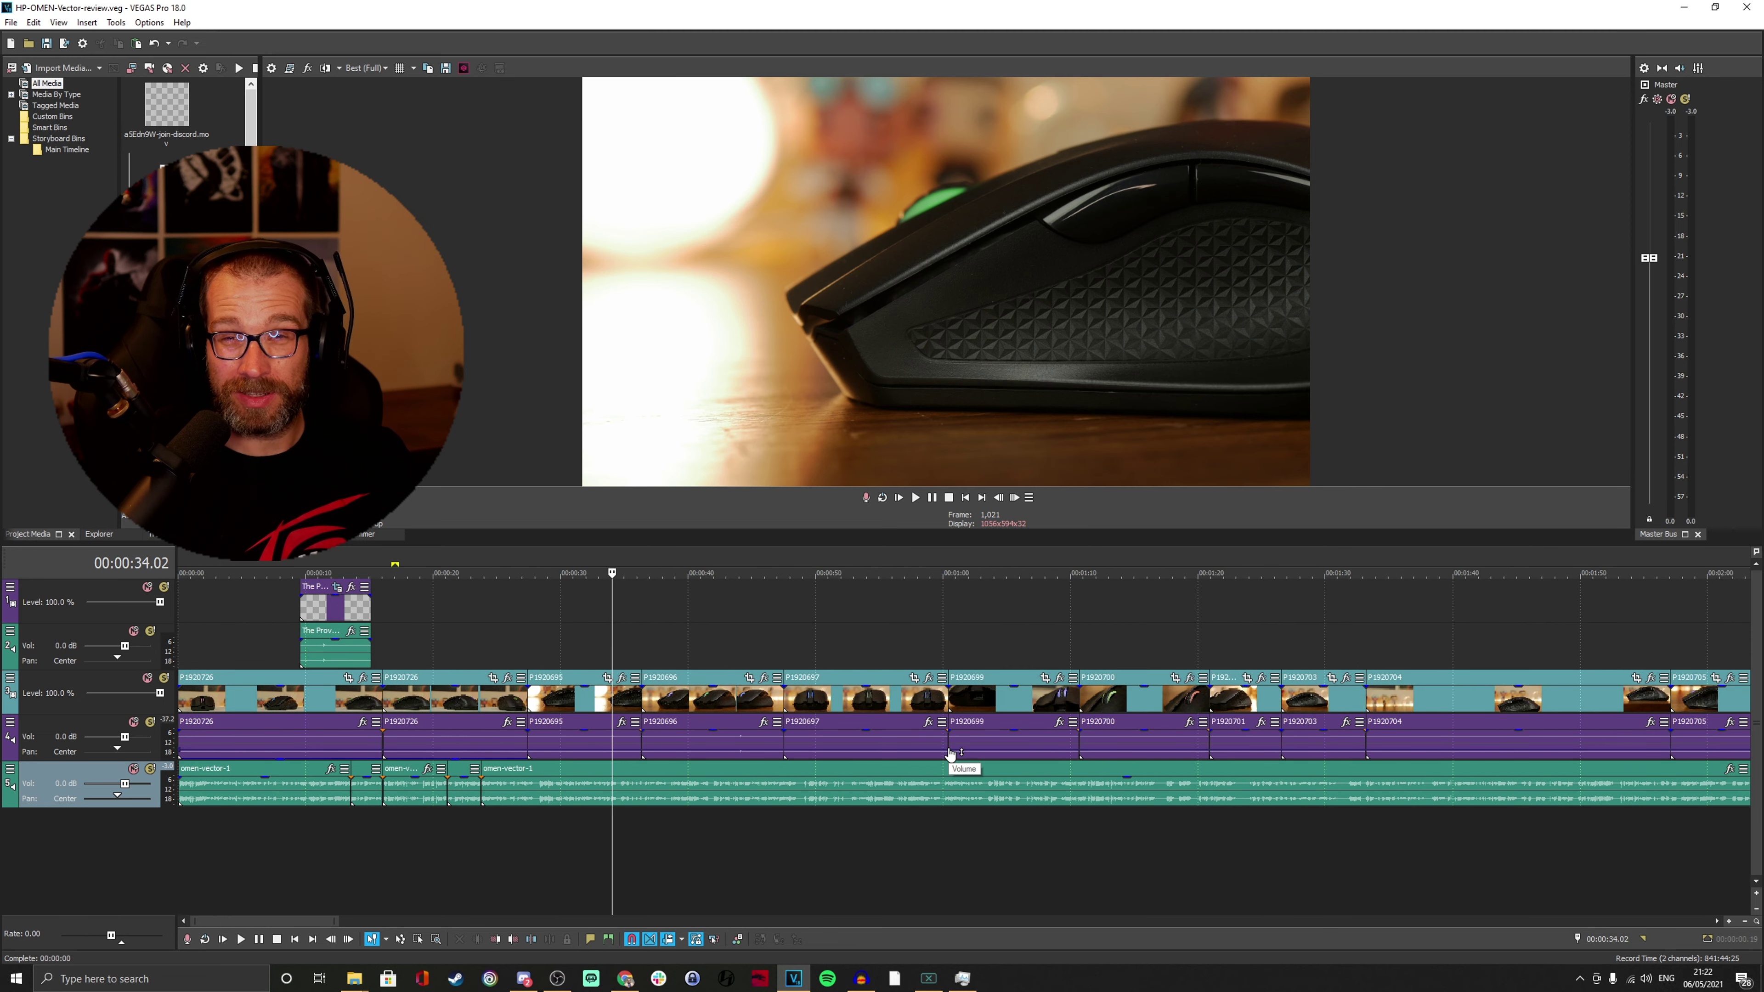
pyautogui.scroll(6, 950, 753)
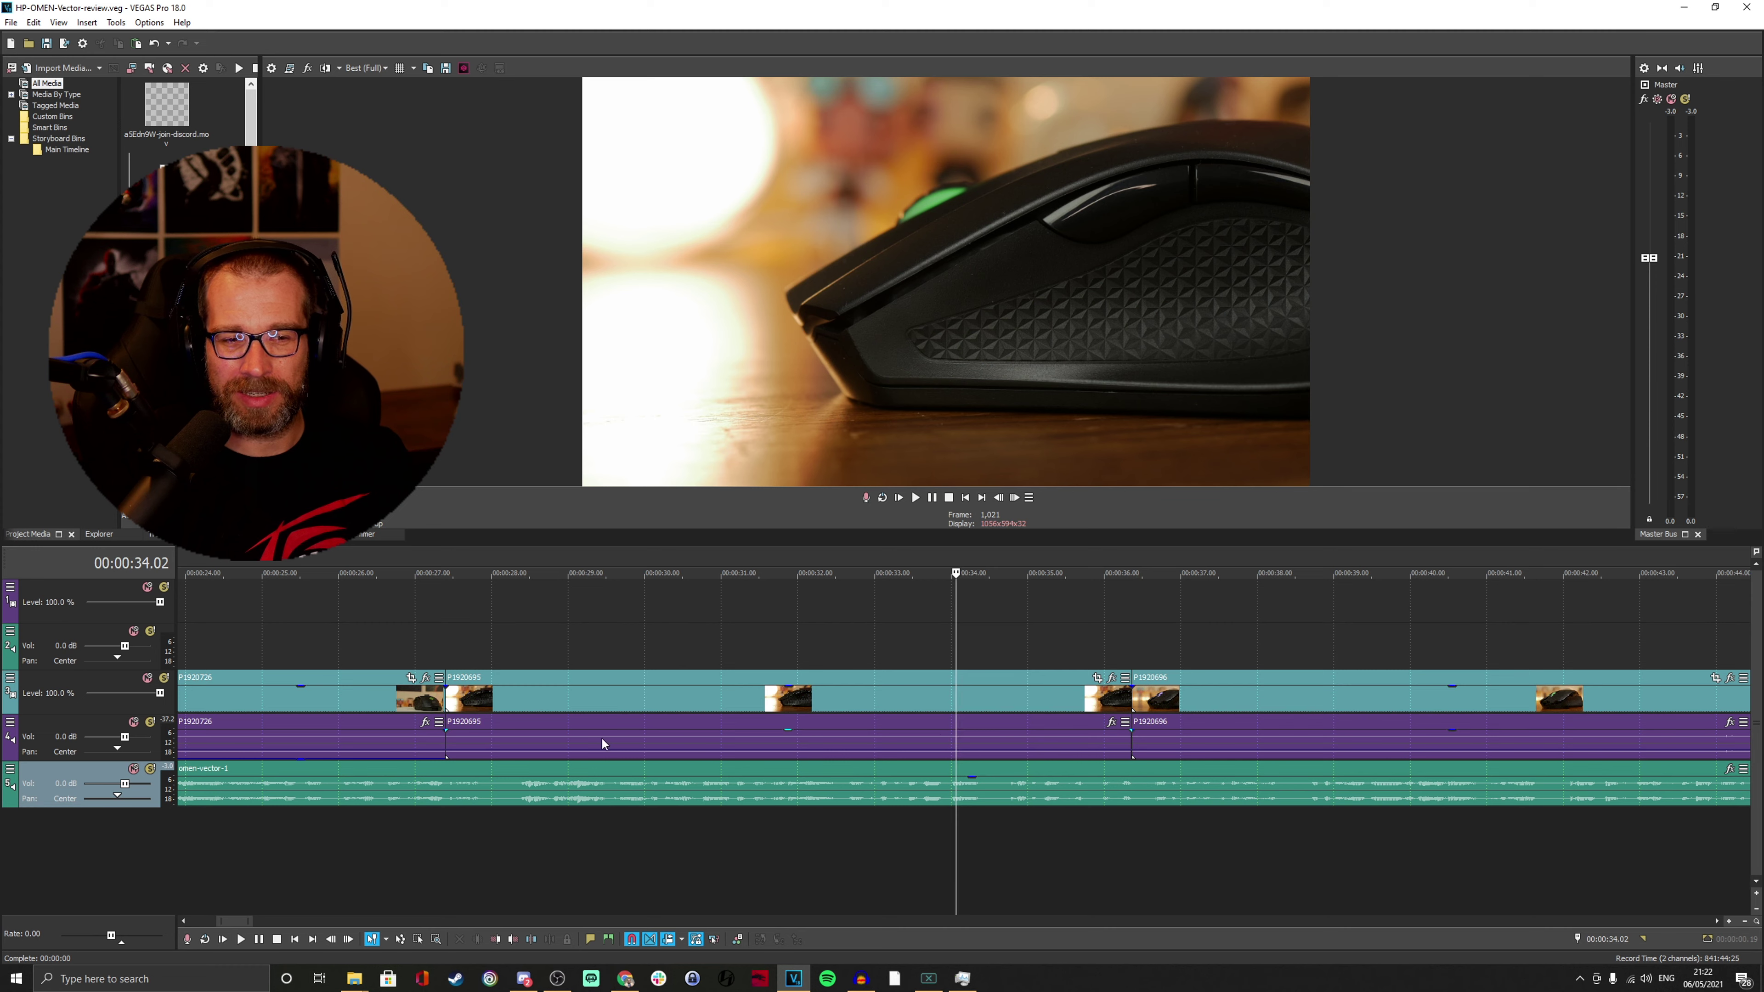
pyautogui.scroll(-3, 608, 739)
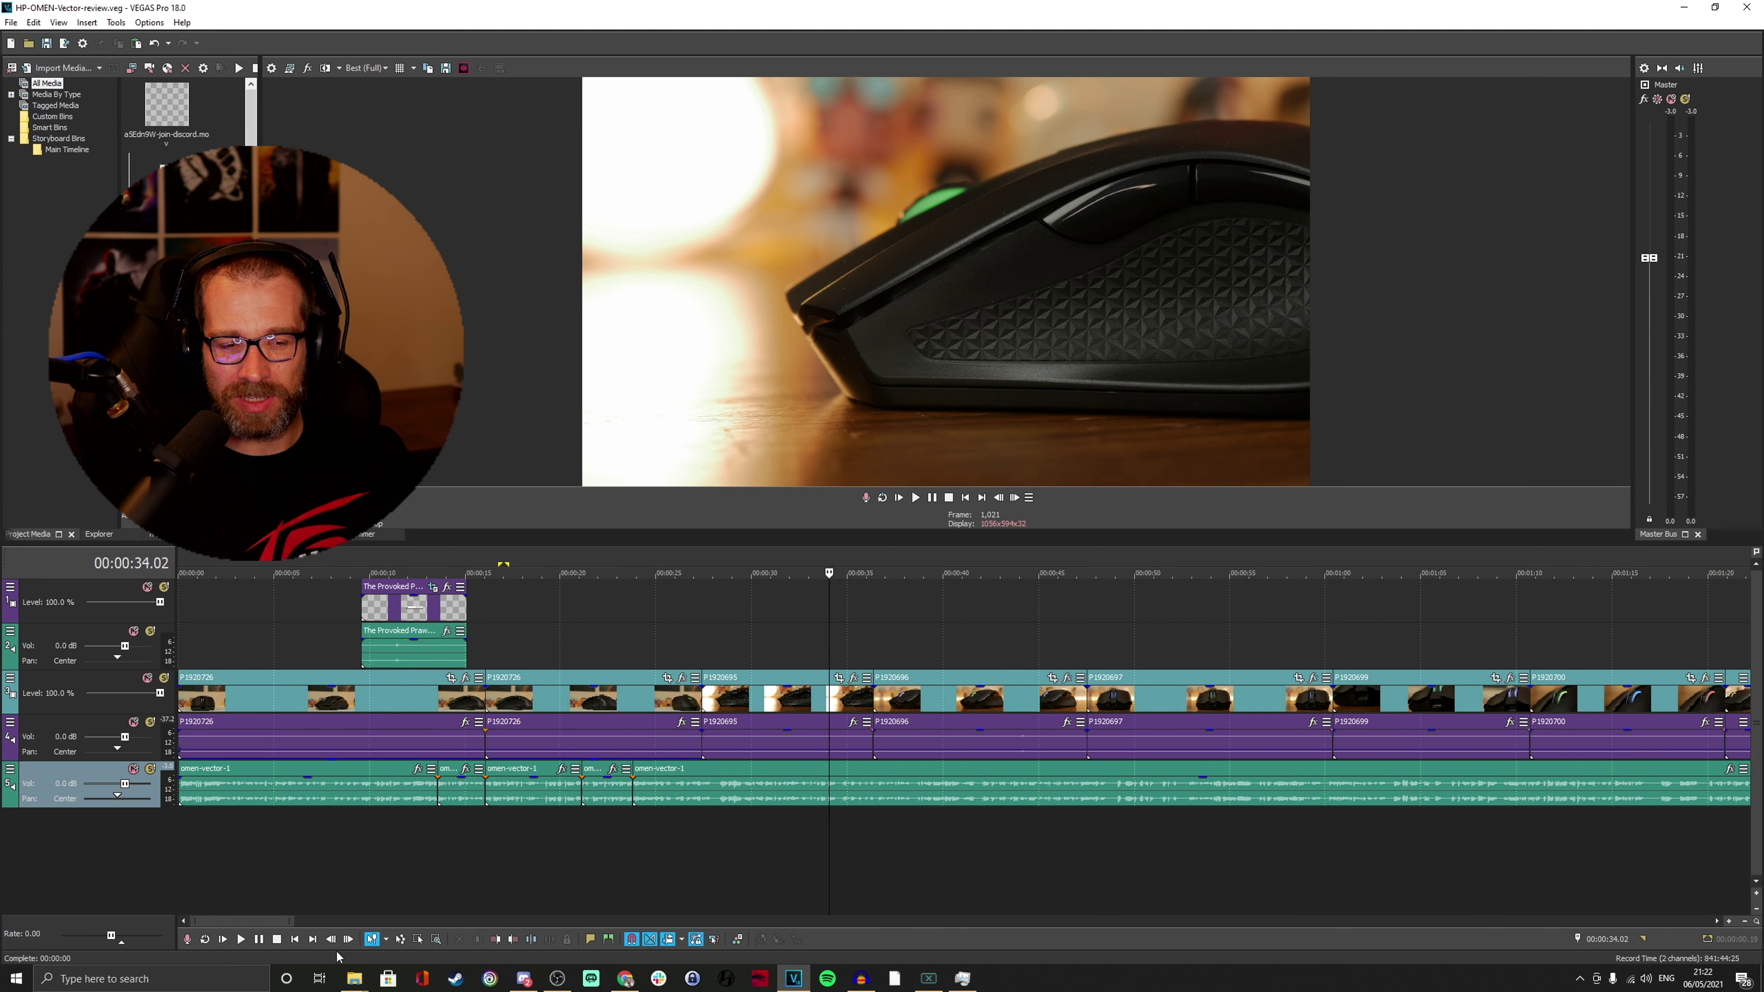
pyautogui.moveTo(354, 979)
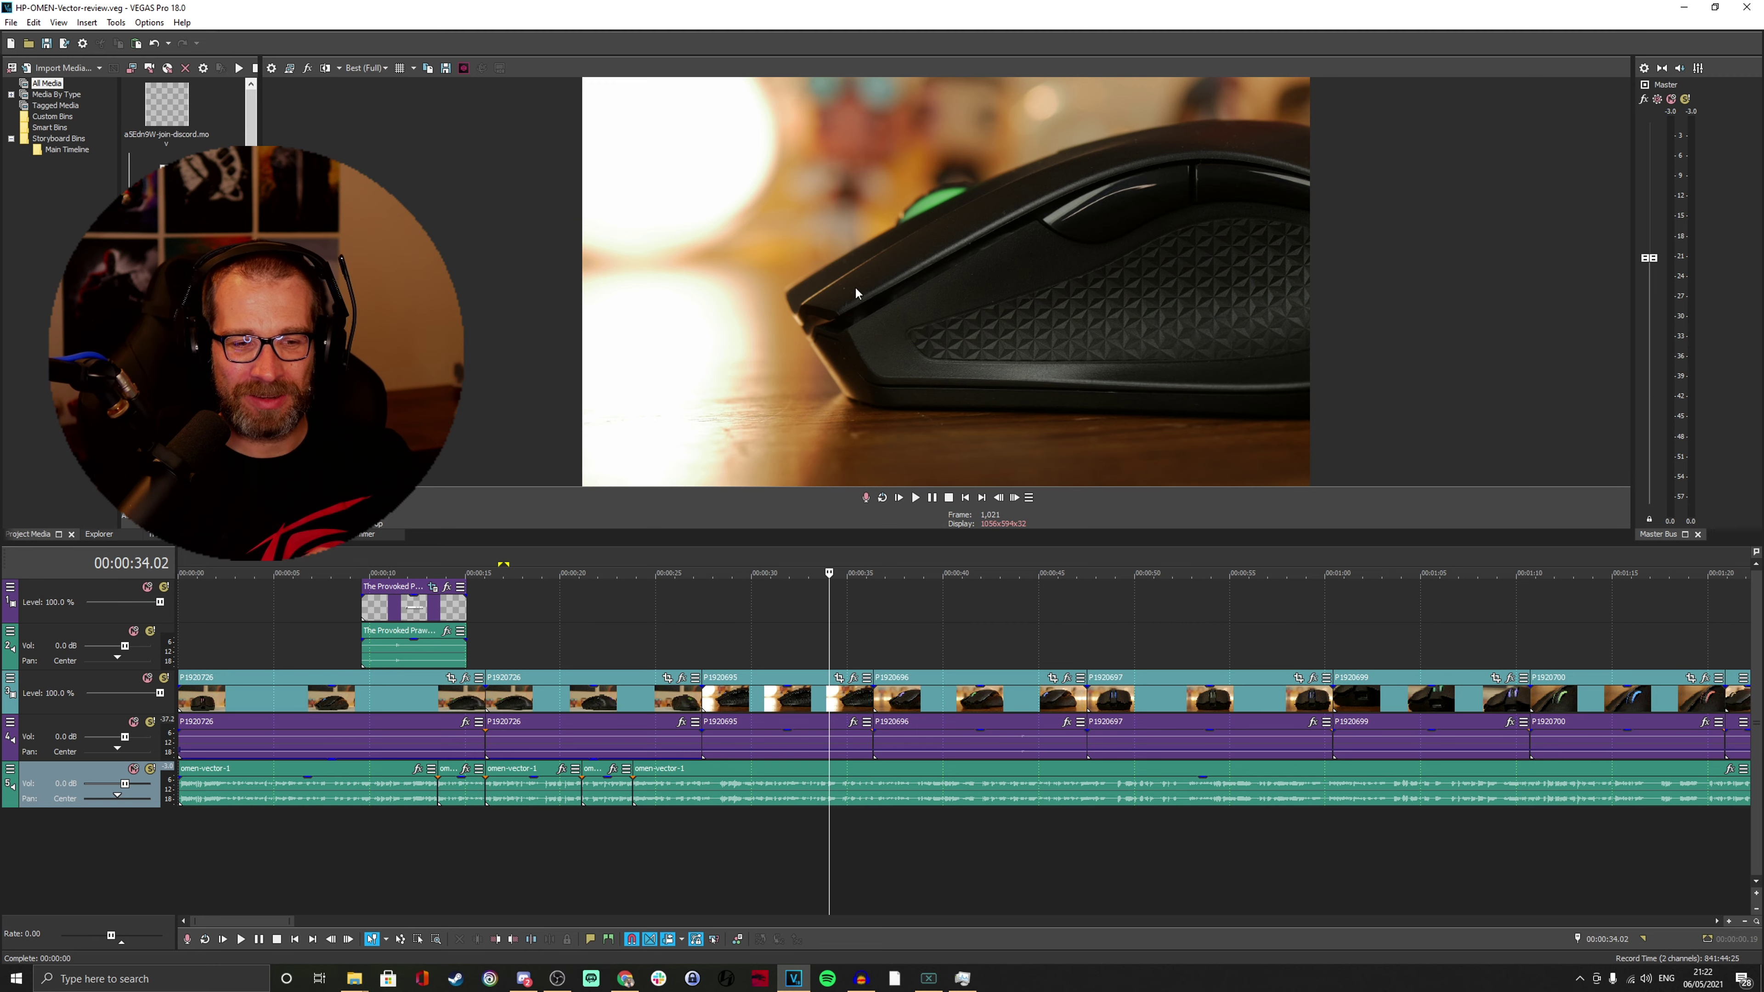
pyautogui.scroll(5, 907, 716)
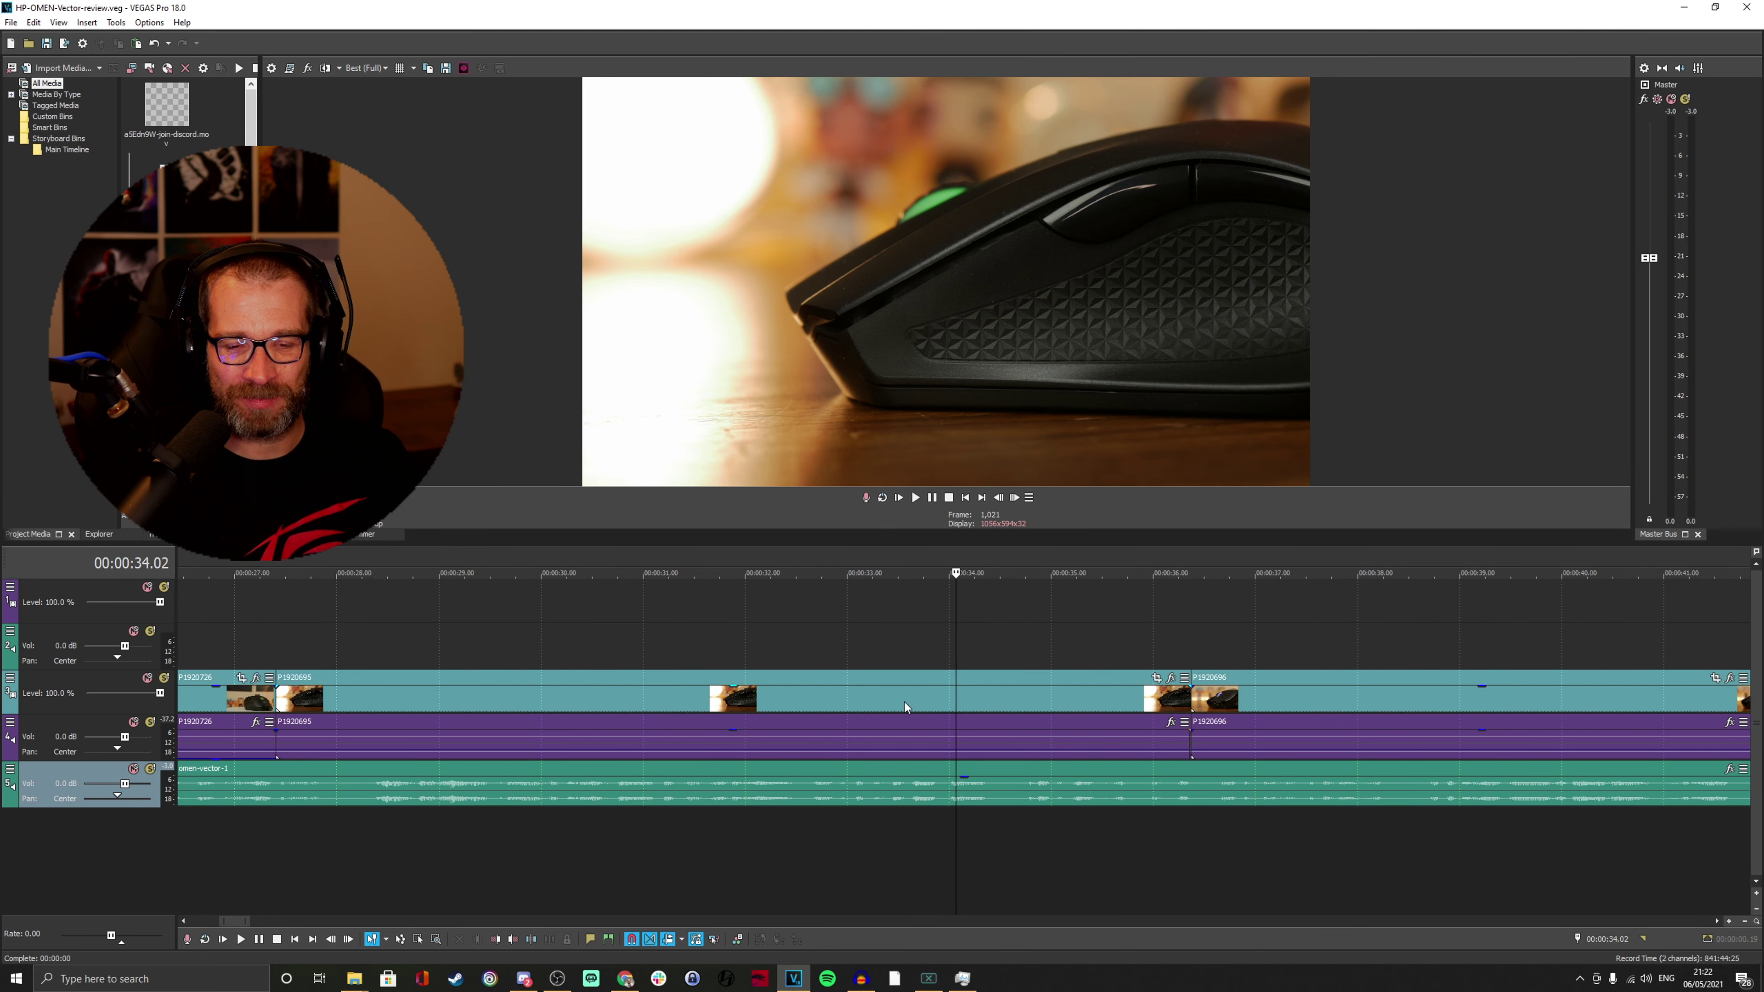
pyautogui.scroll(2, 904, 702)
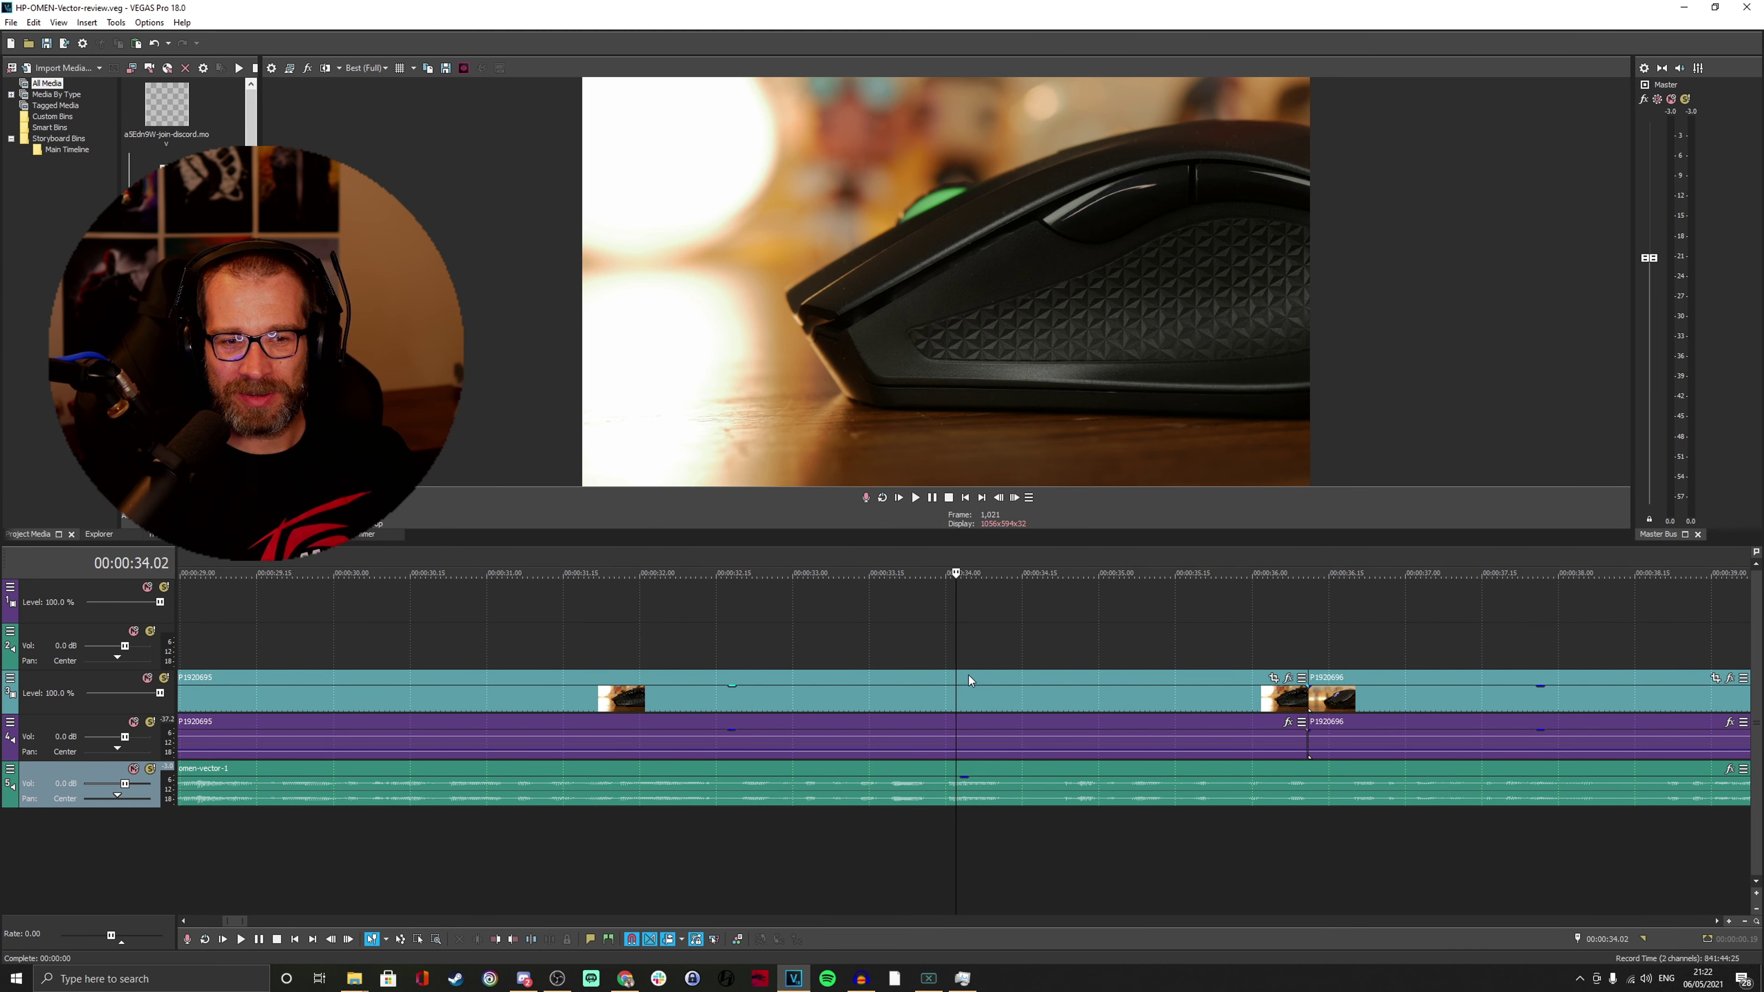